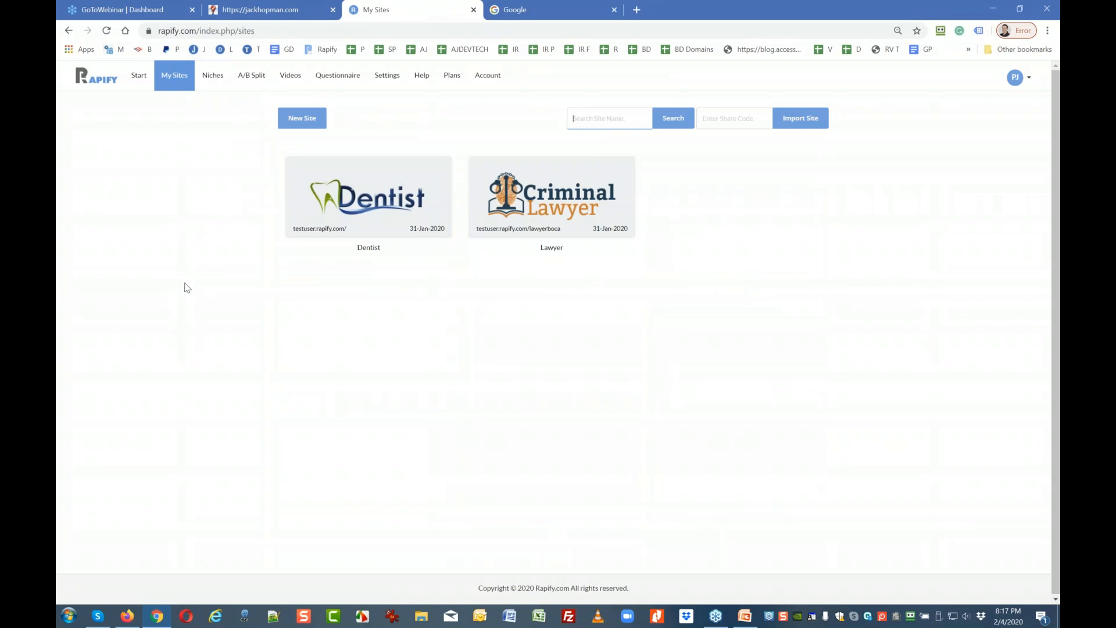
Browse the All Niches catalogue, then switch to My Niches and scroll the template grid.
left_click(212, 76)
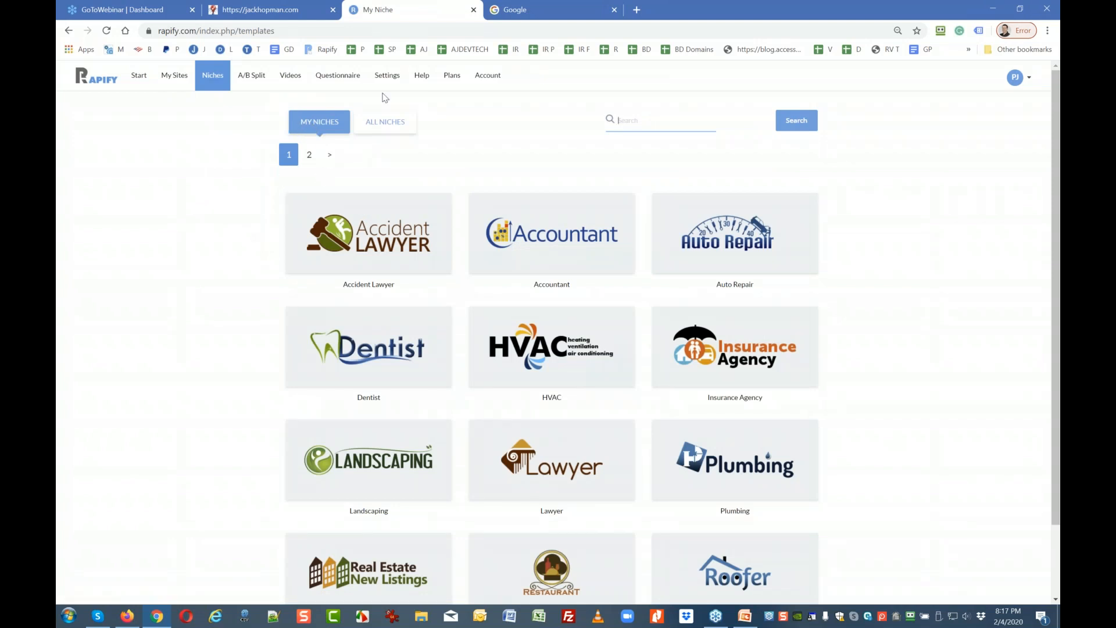
left_click(392, 123)
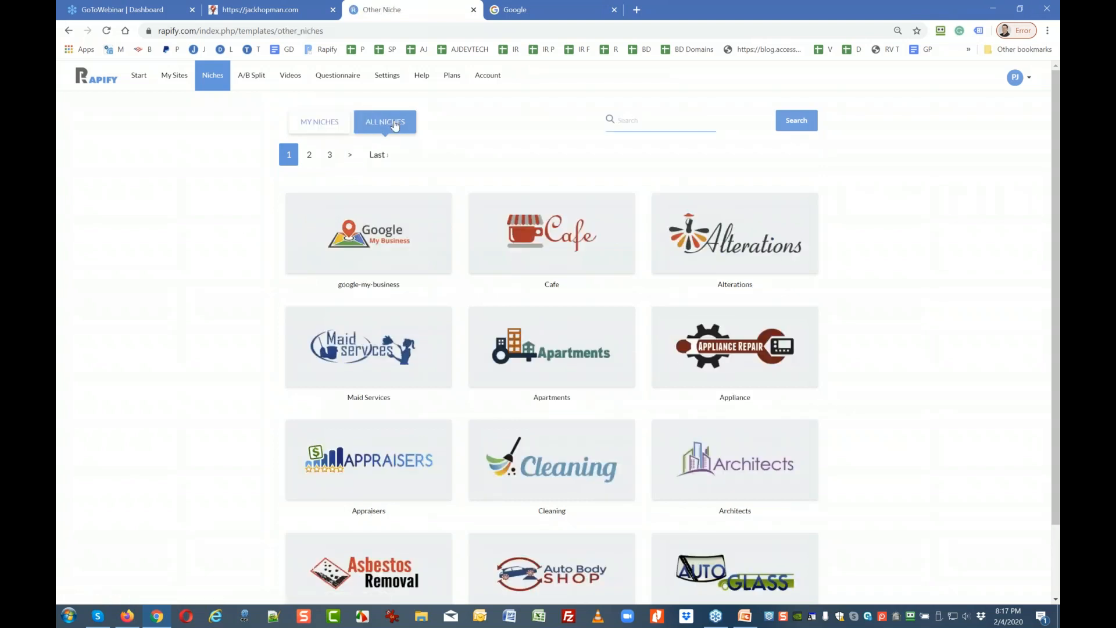
left_click(323, 127)
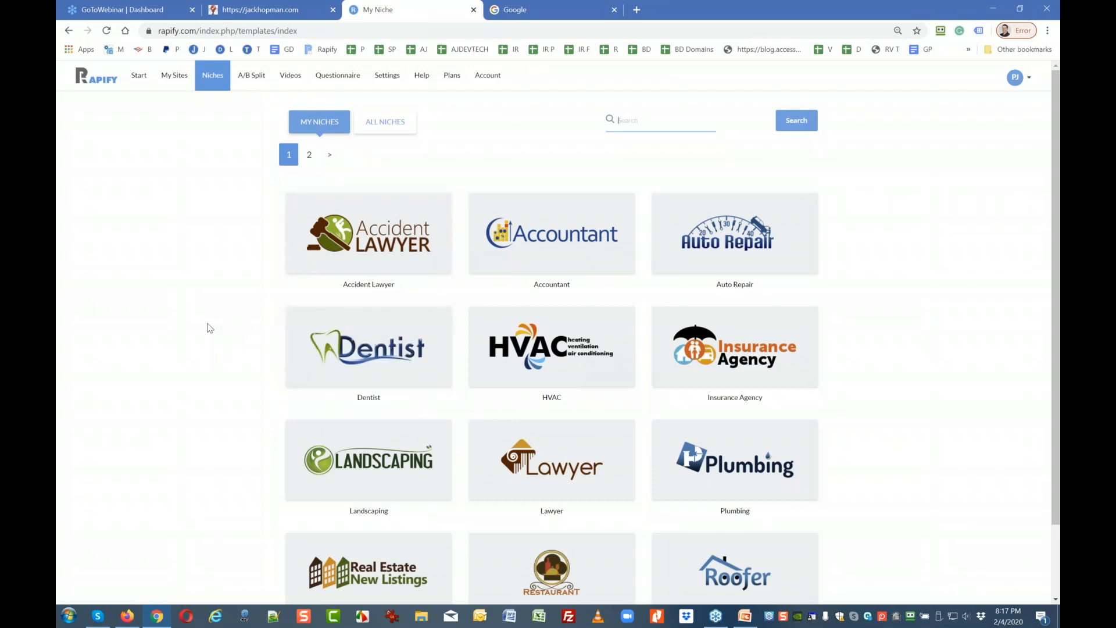
scroll(209, 326, "down", 2)
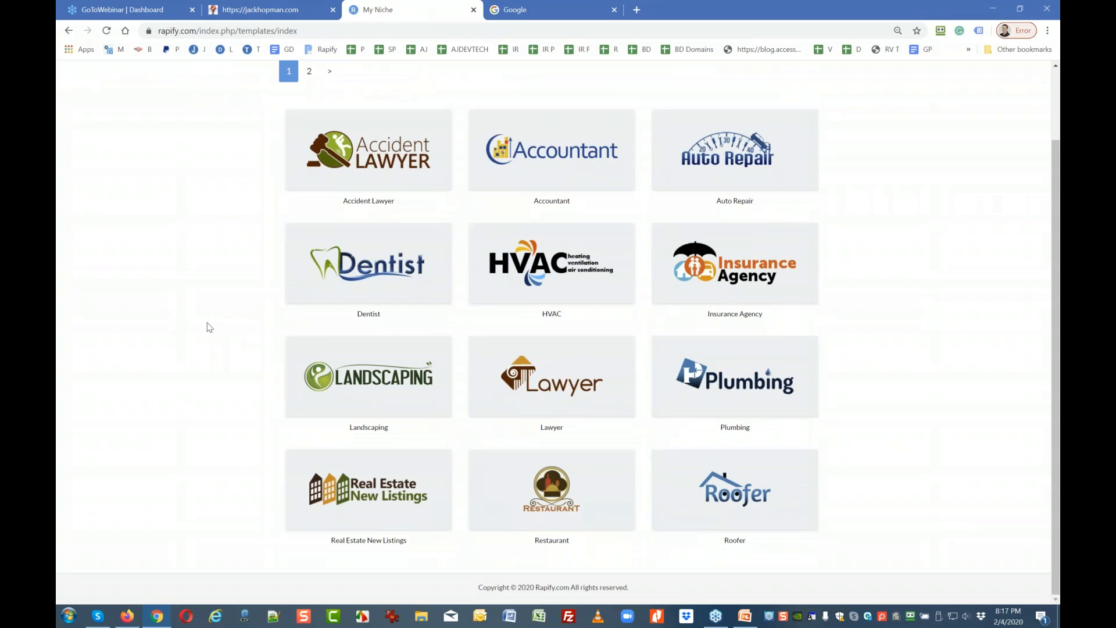
scroll(209, 327, "up", 2)
mouse_move(389, 243)
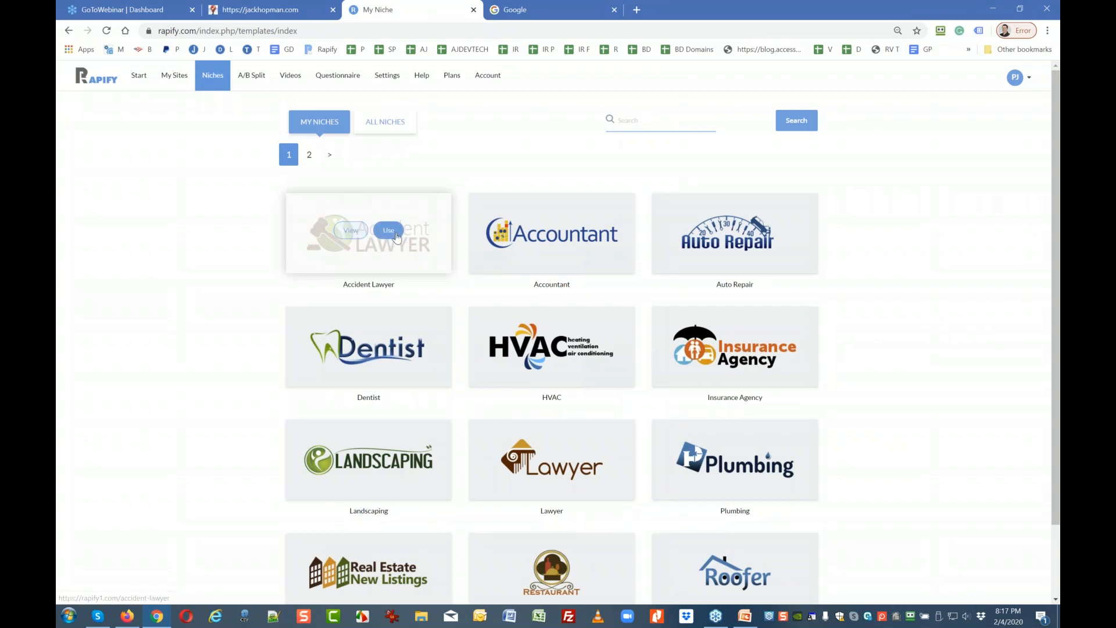
Preview the Accident Lawyer demo site's Work Injury Services and Home pages, then return to the niches.
left_click(352, 231)
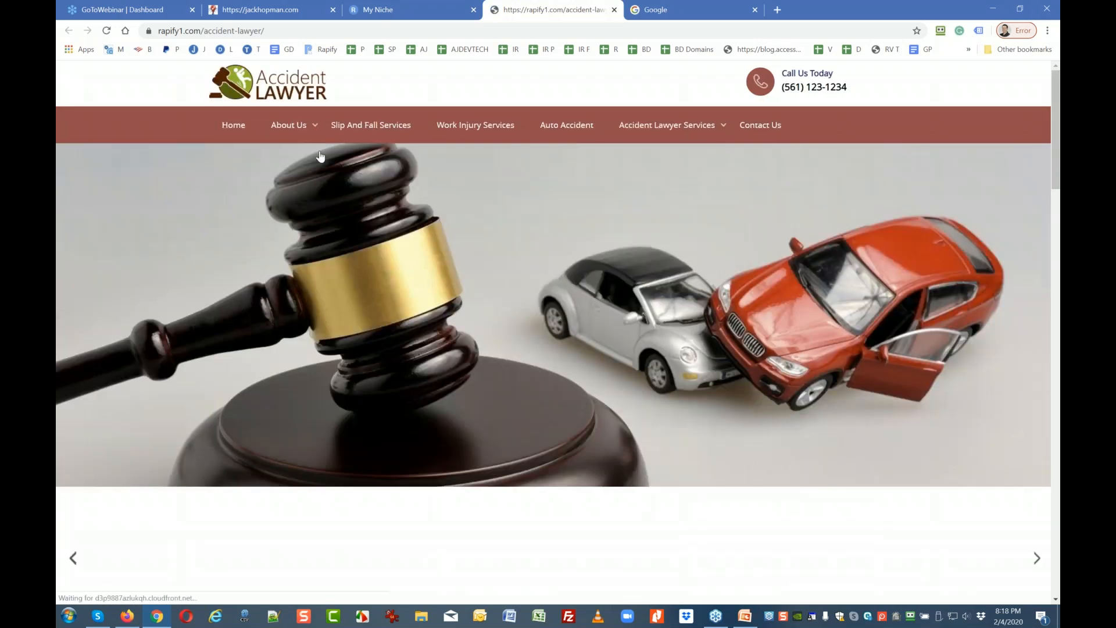
scroll(558, 333, "down", 5)
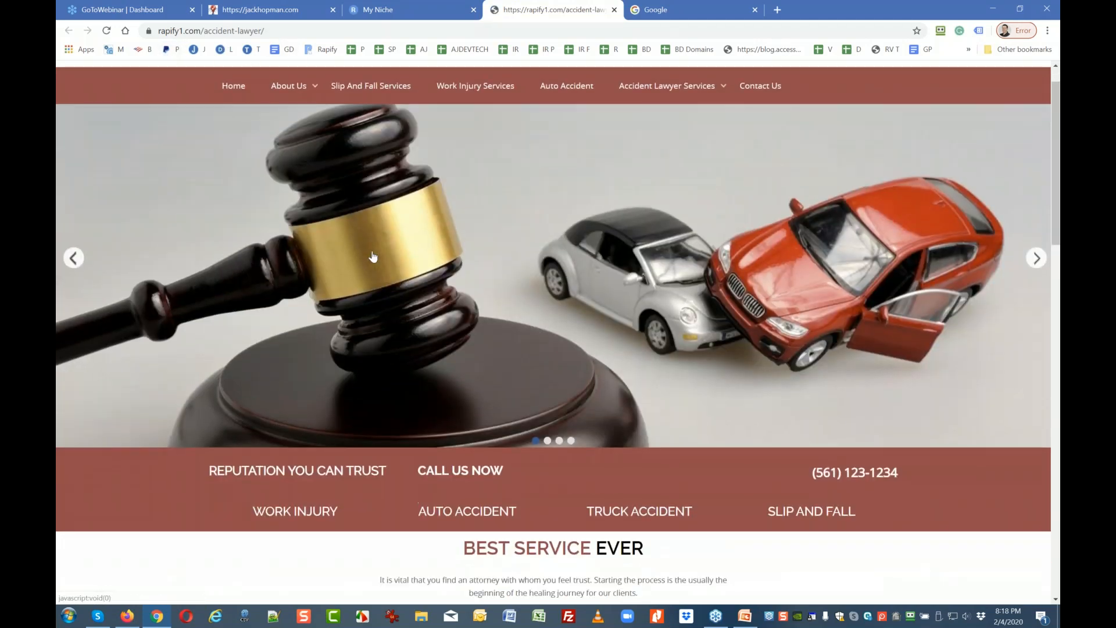
scroll(558, 349, "down", 11)
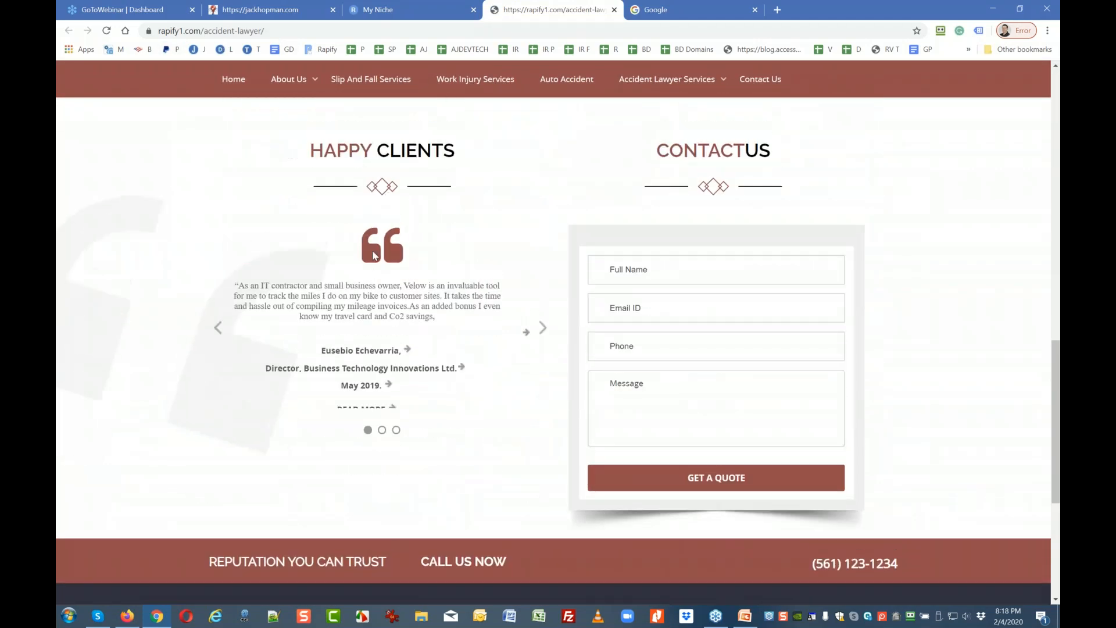
scroll(558, 348, "up", 7)
scroll(480, 136, "up", 9)
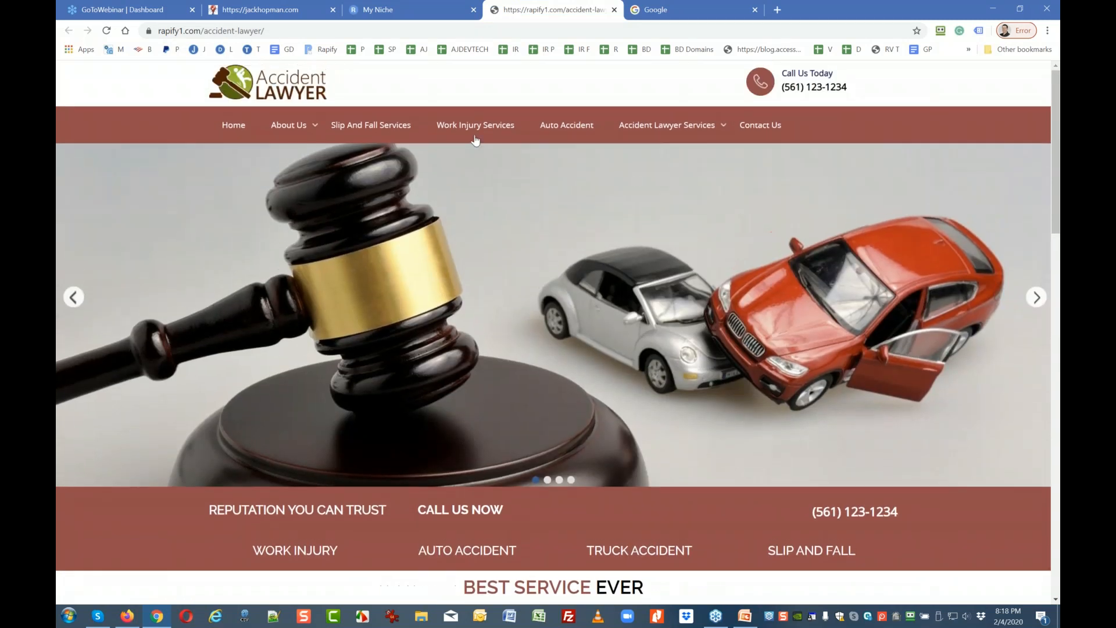
left_click(480, 135)
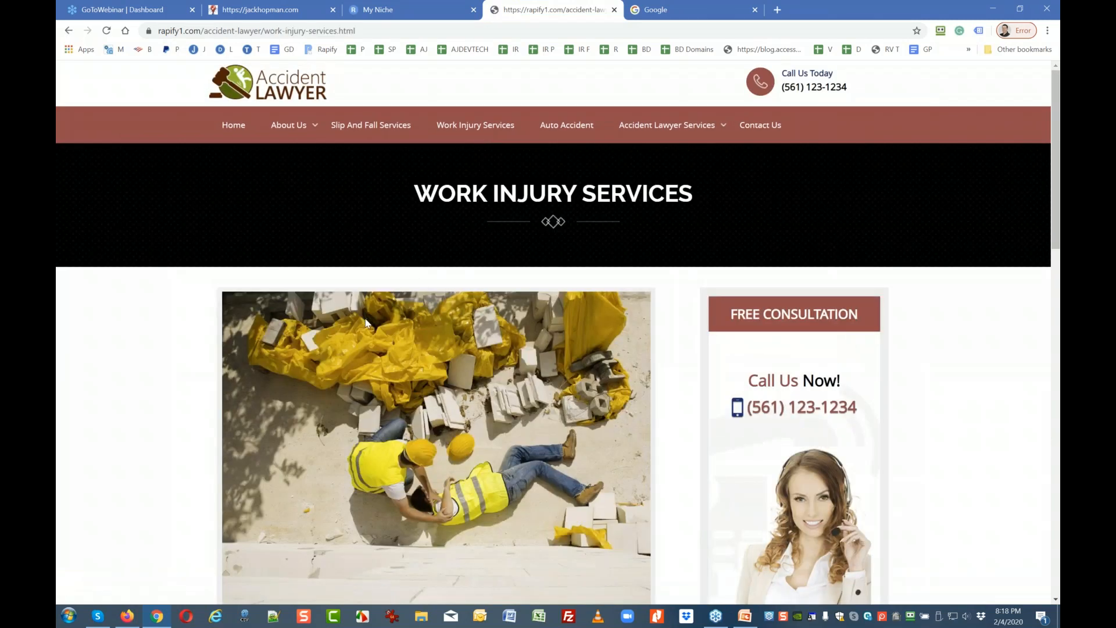
left_click(232, 127)
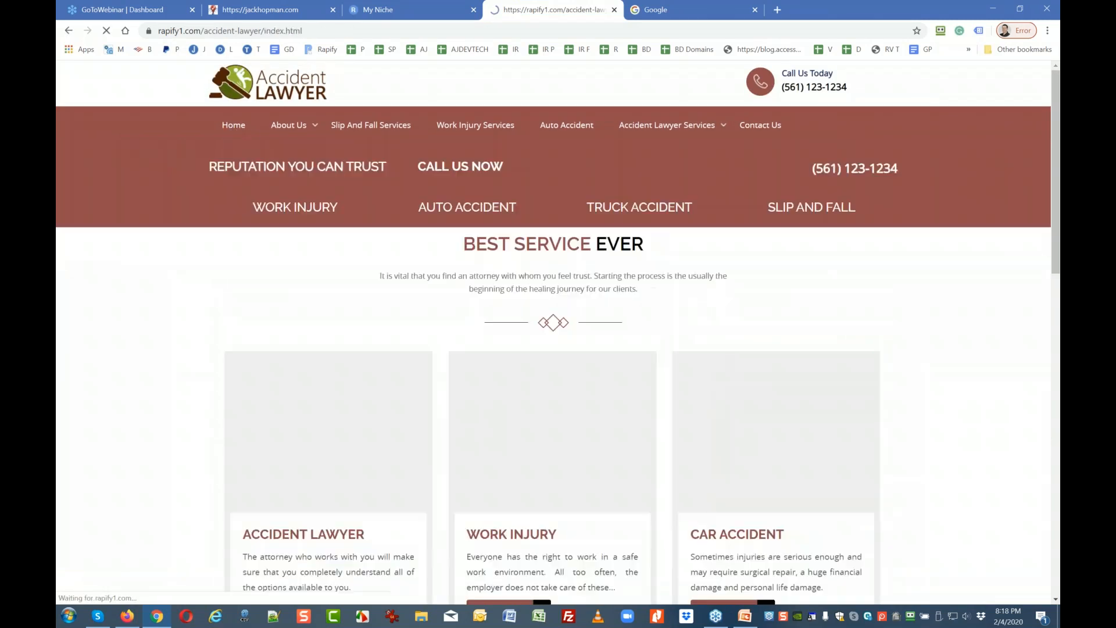
left_click(390, 11)
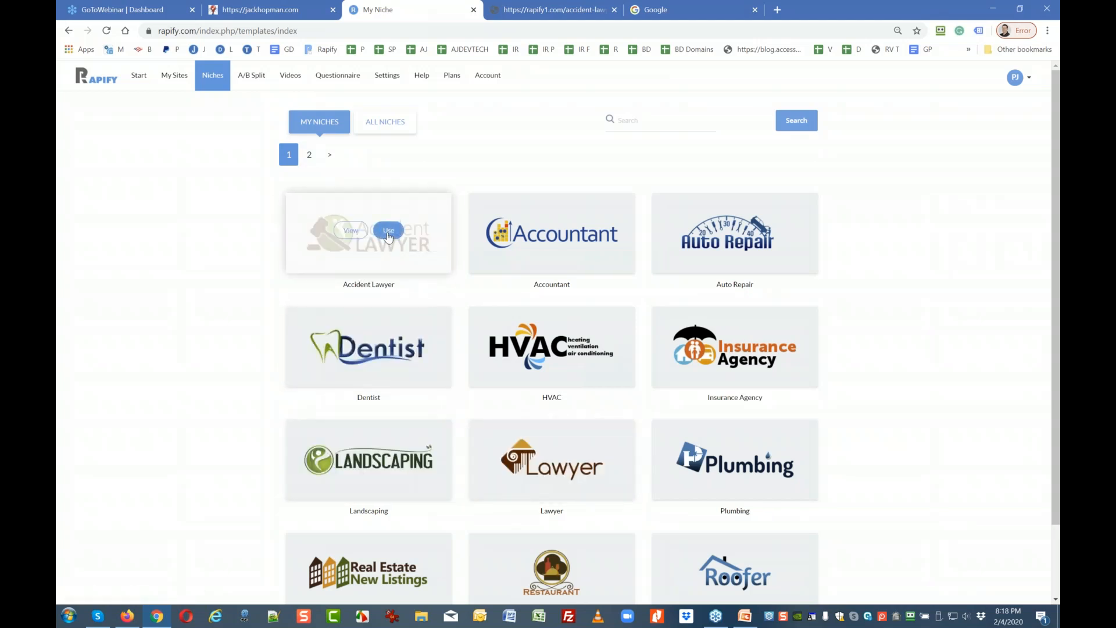
Use the Accident Lawyer niche for a new site and confirm it.
left_click(389, 233)
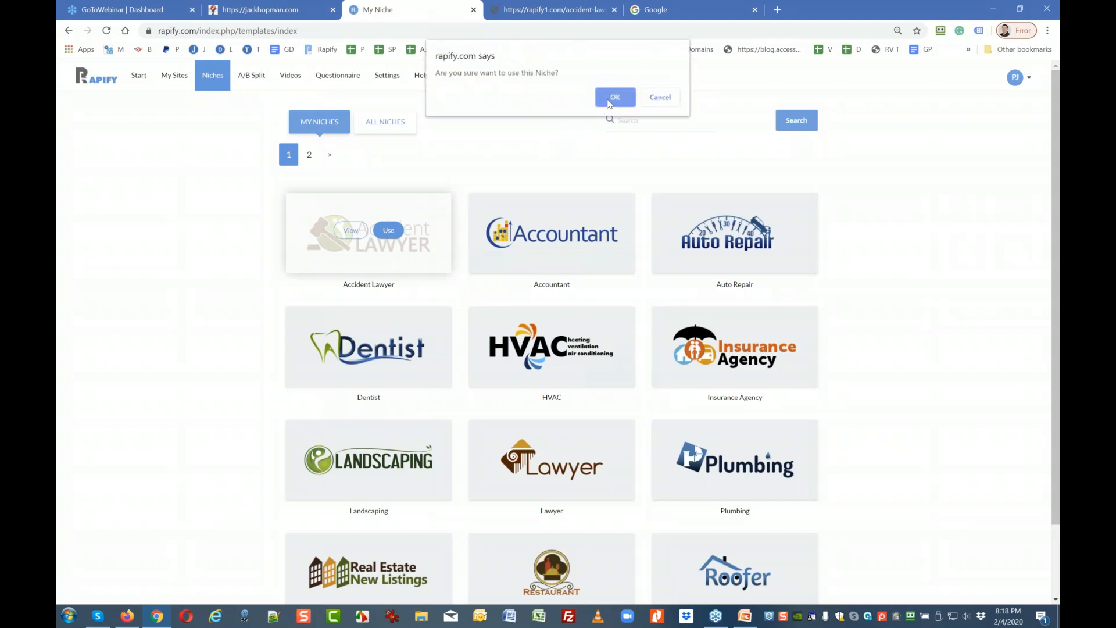
left_click(614, 98)
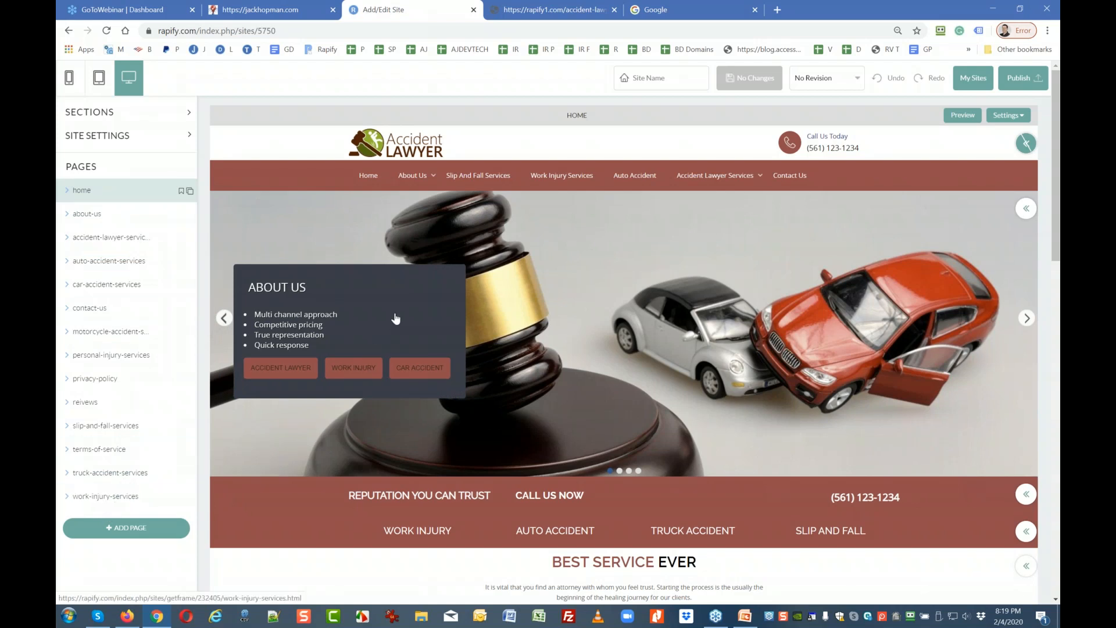
Open the site's contact-us page and then its home page in the editor.
scroll(534, 239, "down", 3)
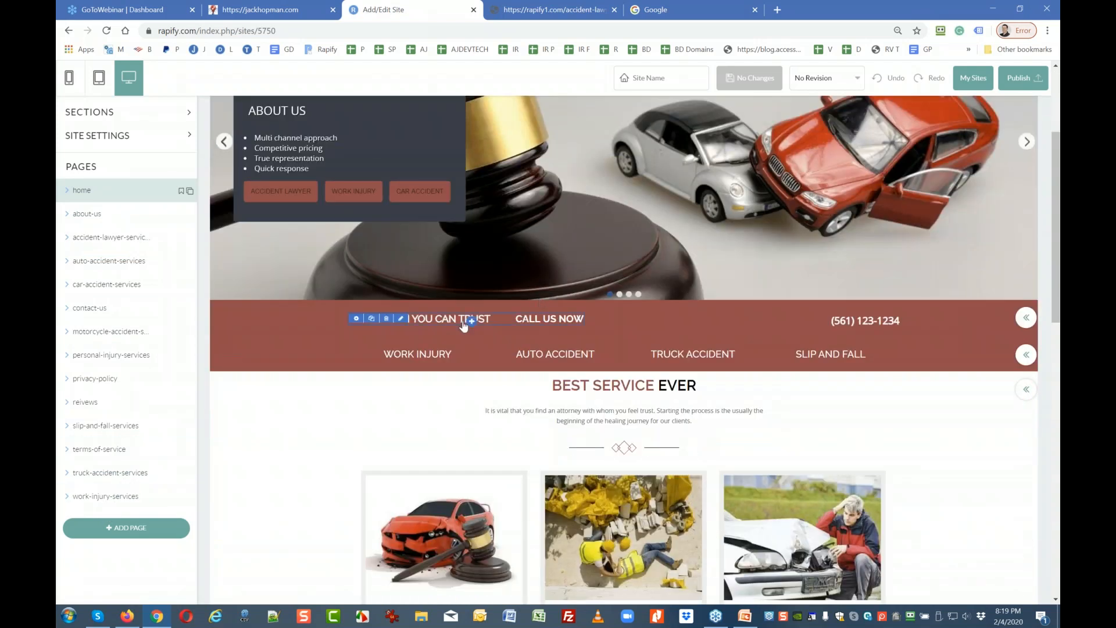
left_click(82, 313)
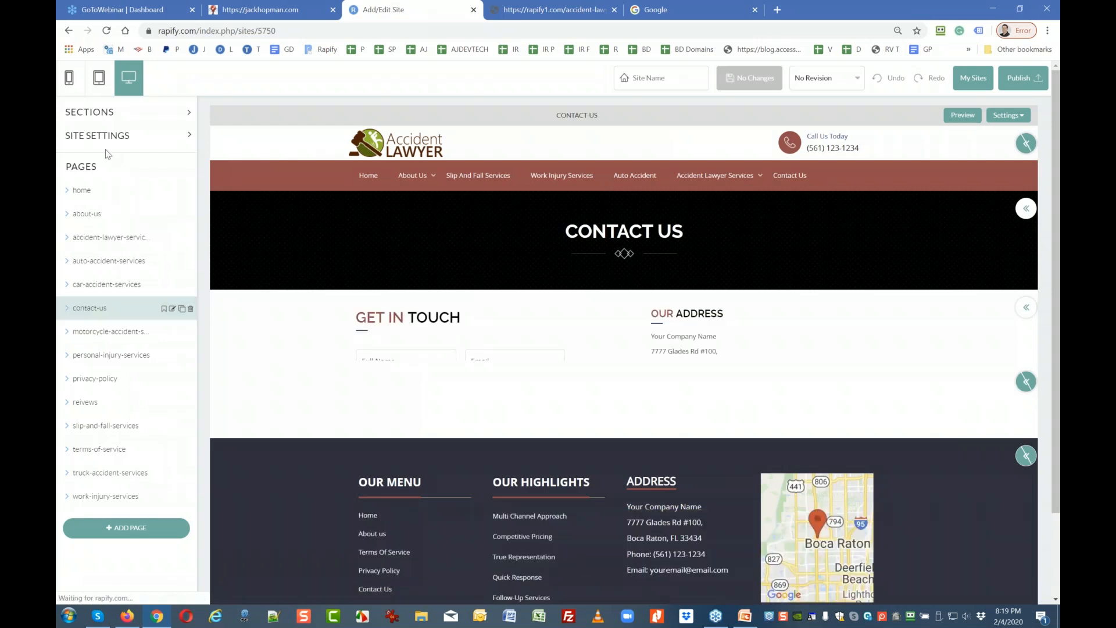
left_click(81, 193)
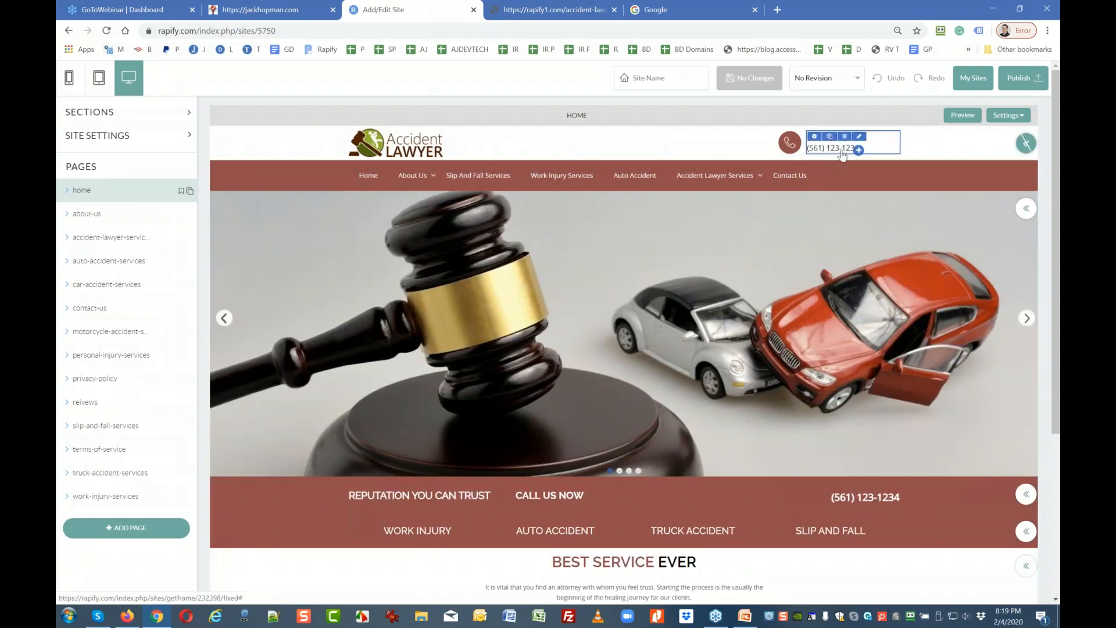
Select the footer address block, then expand the Site Settings section.
mouse_move(843, 155)
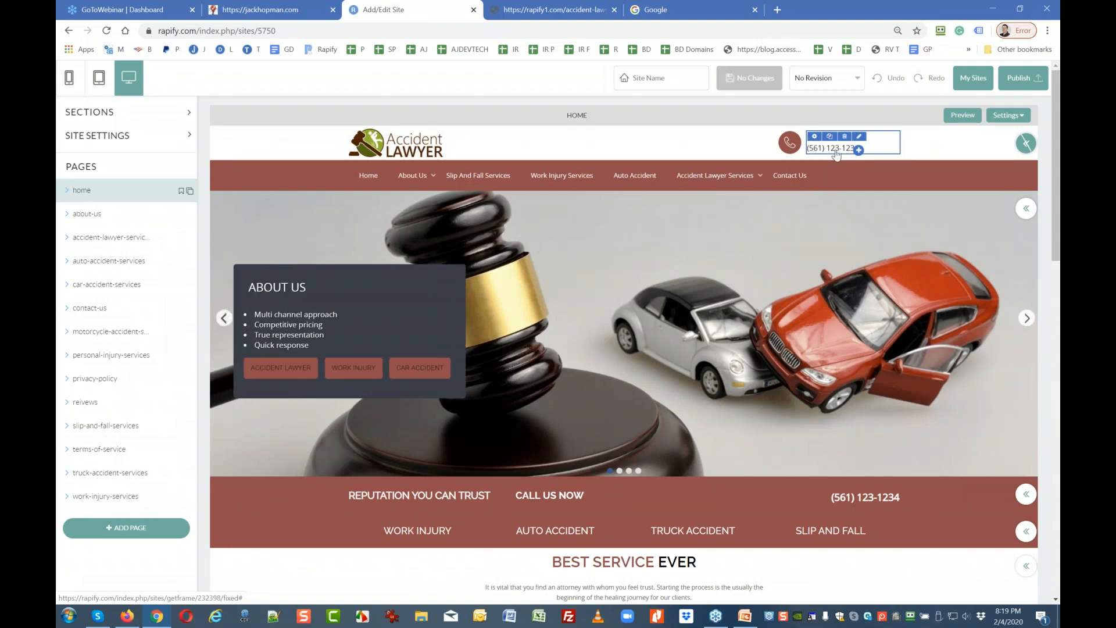
scroll(836, 155, "down", 12)
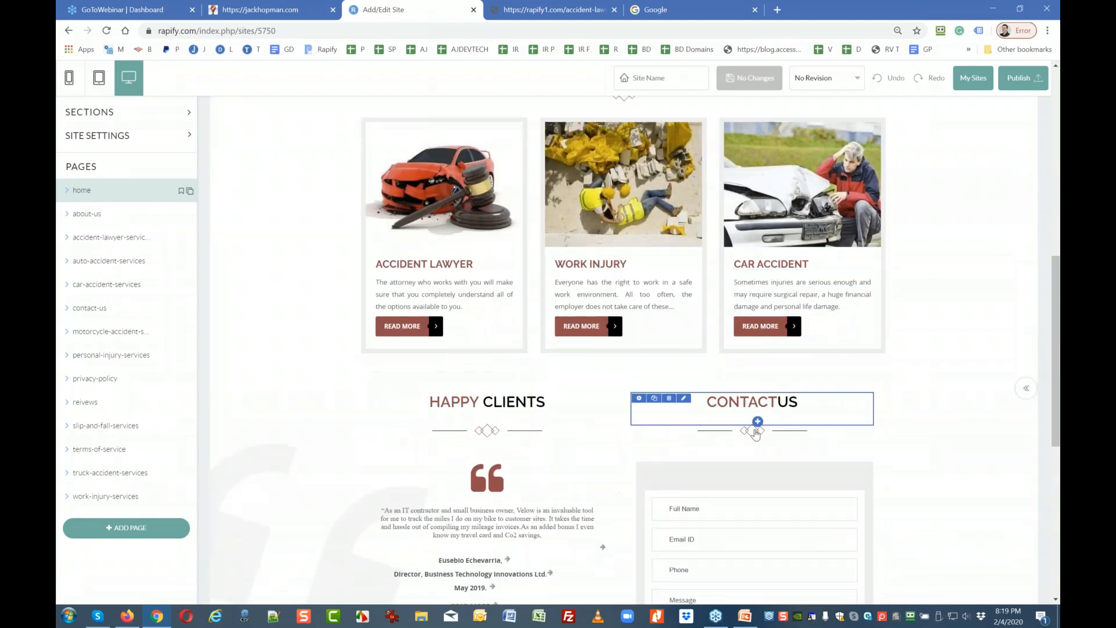
scroll(748, 464, "down", 2)
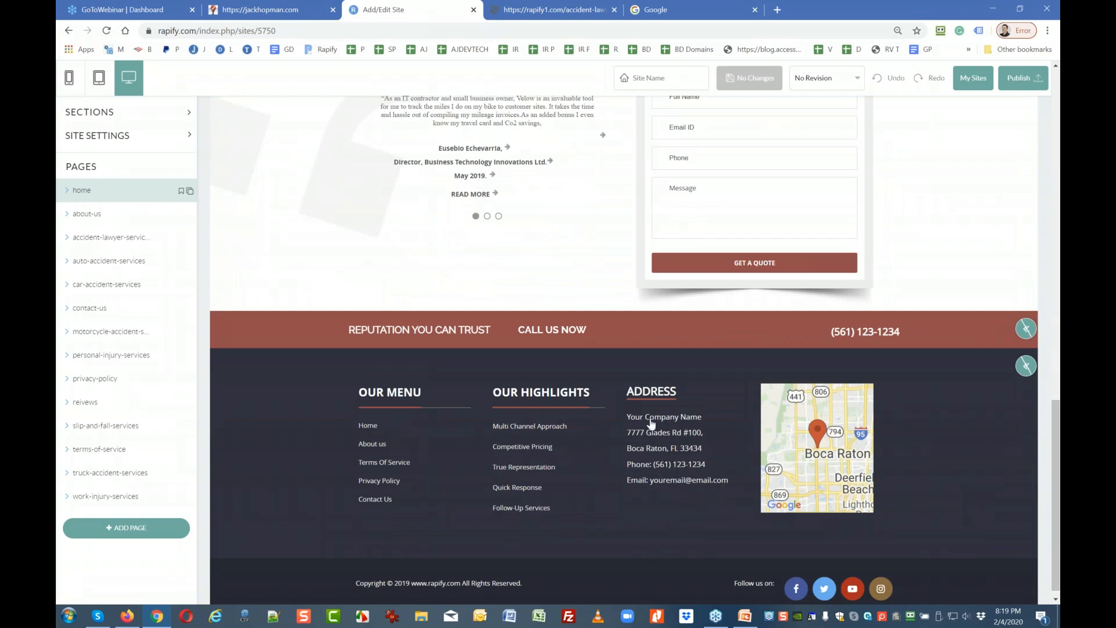
left_click(678, 402)
scroll(661, 440, "up", 4)
scroll(660, 439, "up", 3)
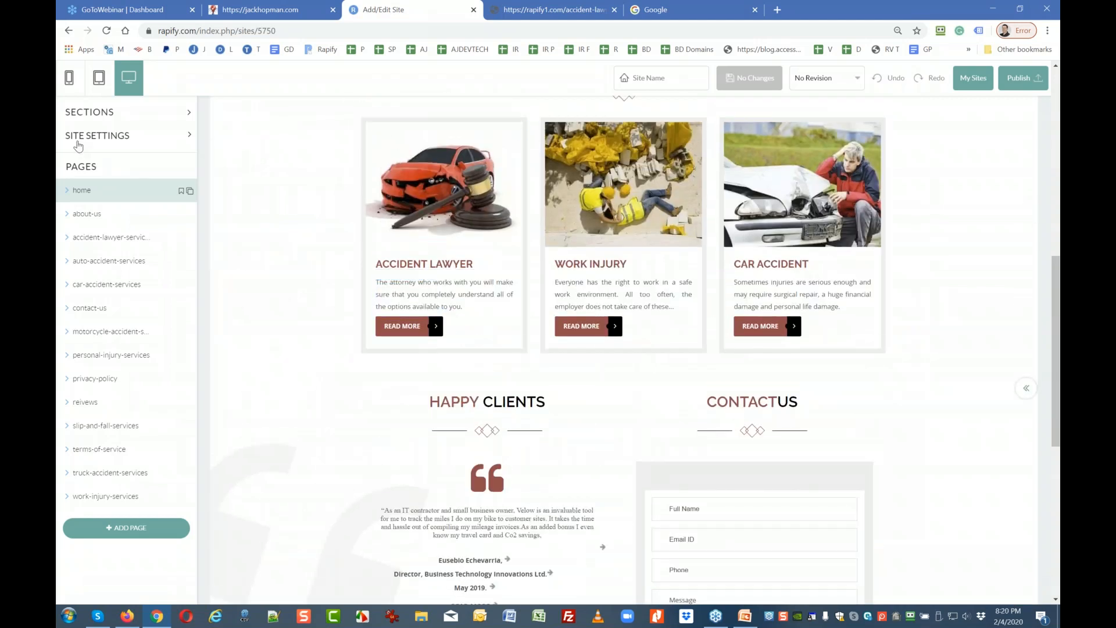
left_click(82, 137)
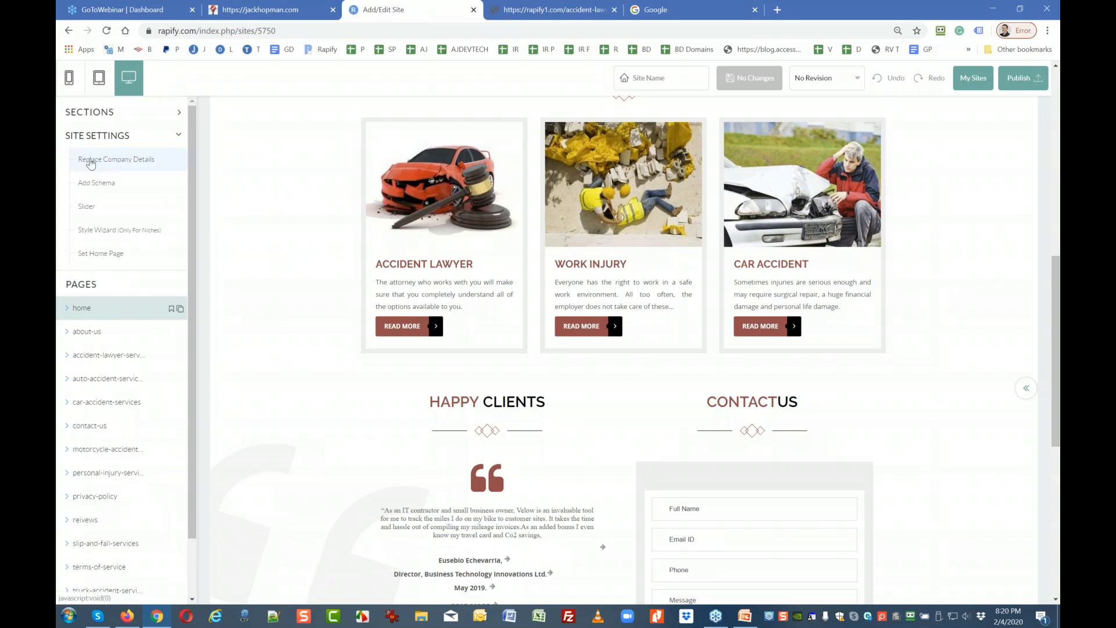
In Replace Company Details, enter the client's new email address and phone number.
left_click(90, 162)
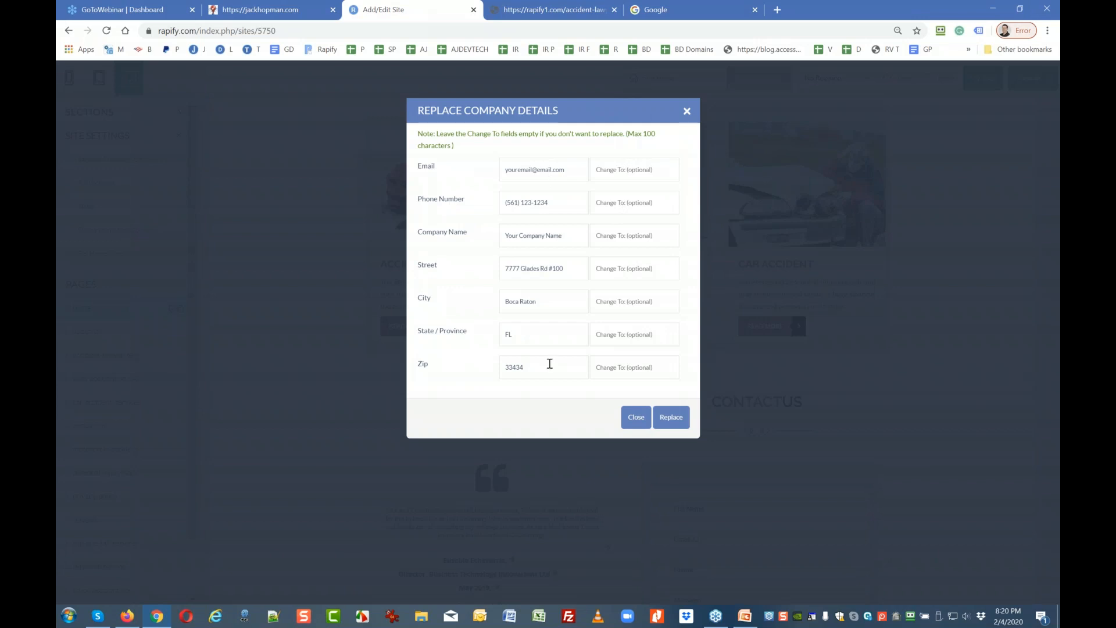
left_click(654, 170)
left_click(623, 196)
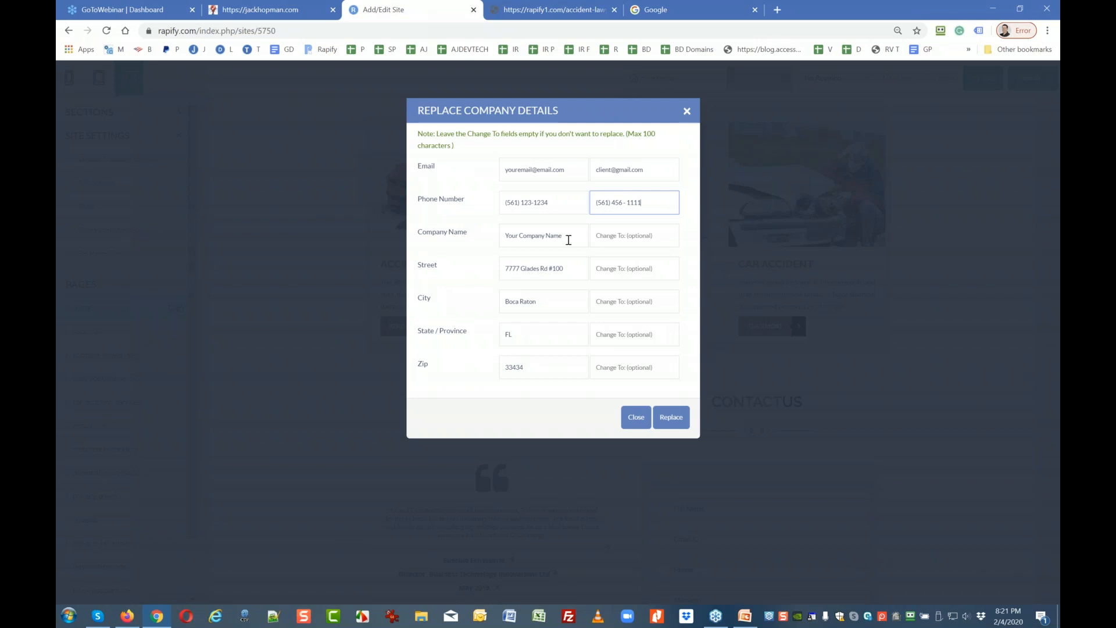
Enter the new company name and the client's street address, then apply the replacements site-wide.
left_click(615, 241)
type("Lawyer ABC")
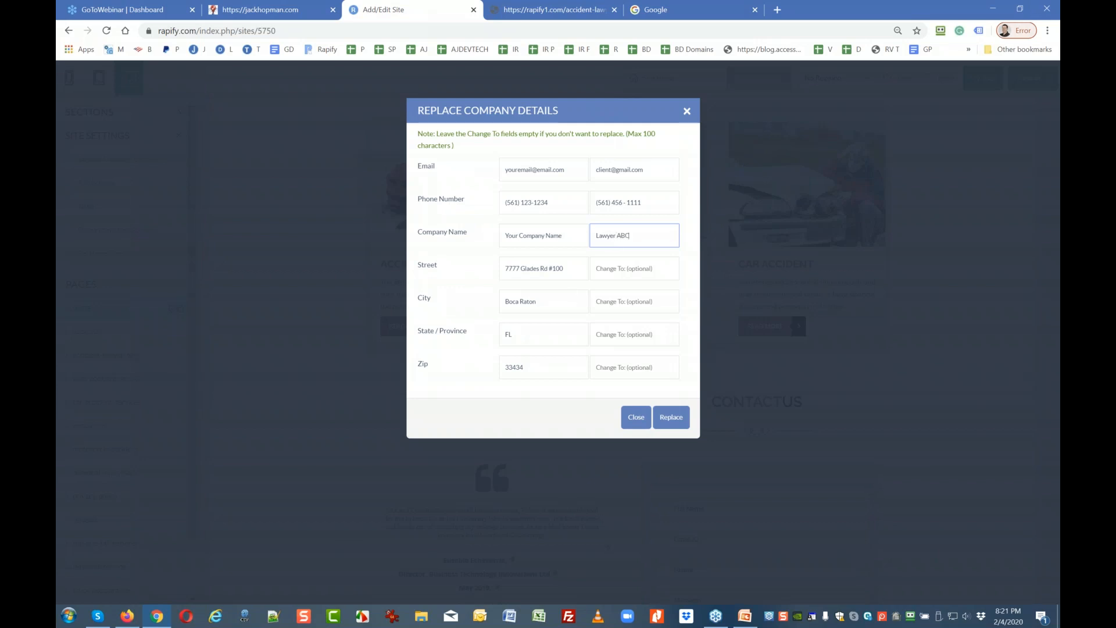
left_click(631, 266)
left_click(648, 302)
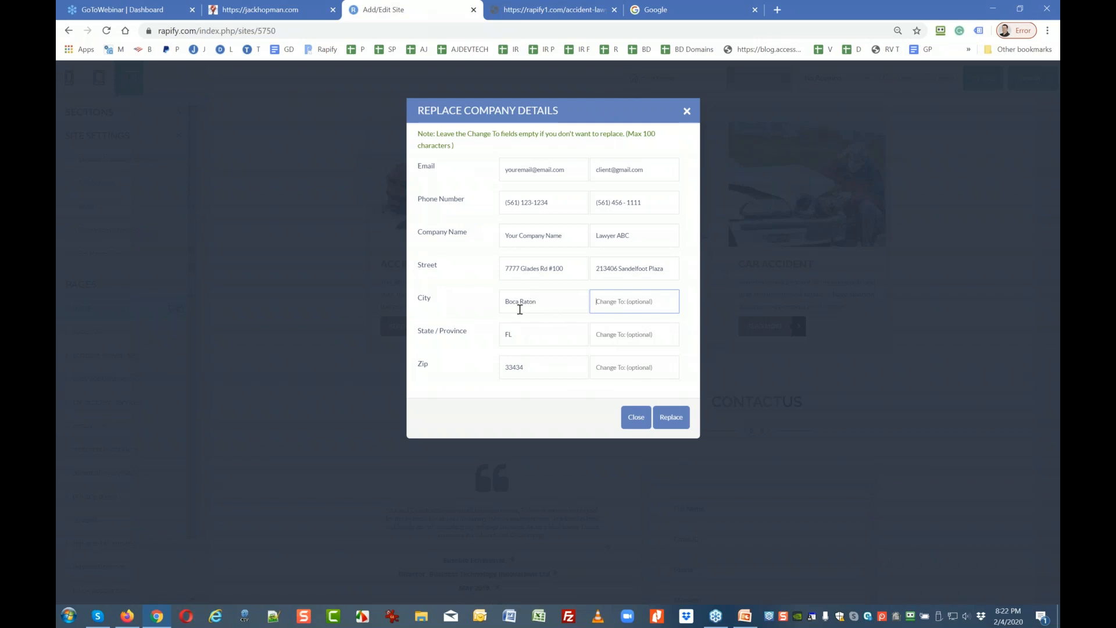
left_click(658, 417)
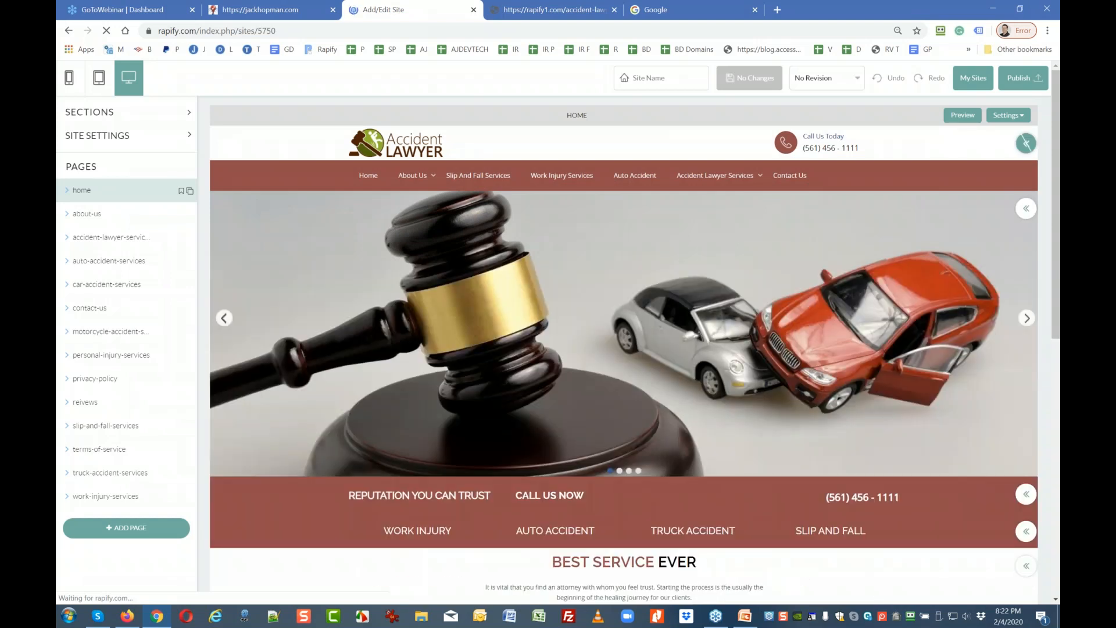
Name the site 'lawyer Client' and save it.
scroll(427, 298, "down", 10)
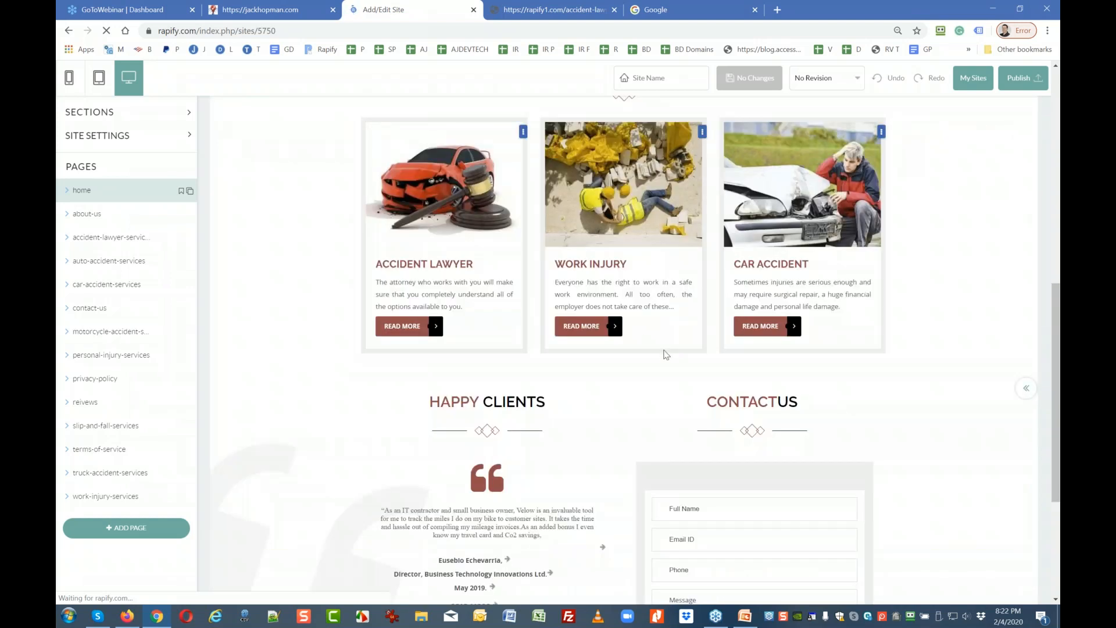
scroll(665, 348, "down", 4)
scroll(665, 345, "up", 14)
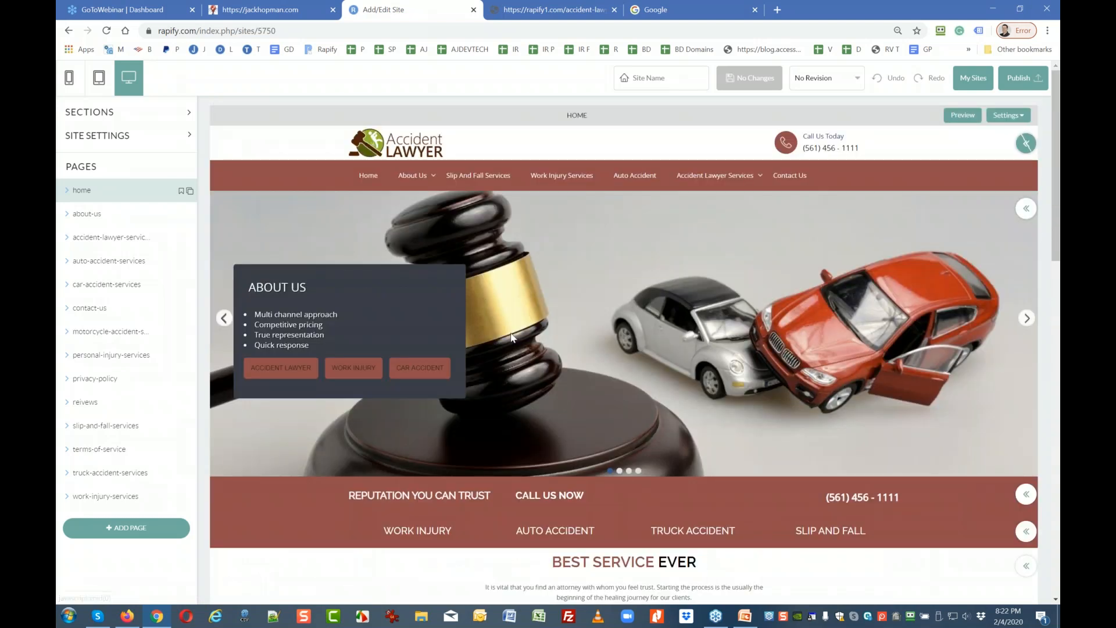
mouse_move(855, 150)
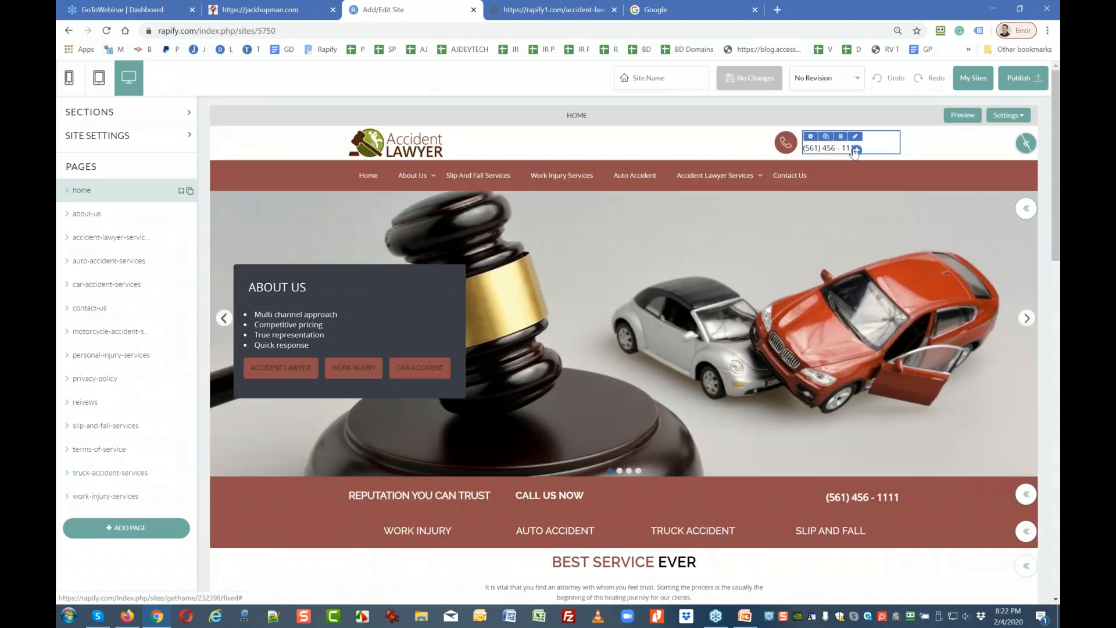
scroll(817, 192, "down", 14)
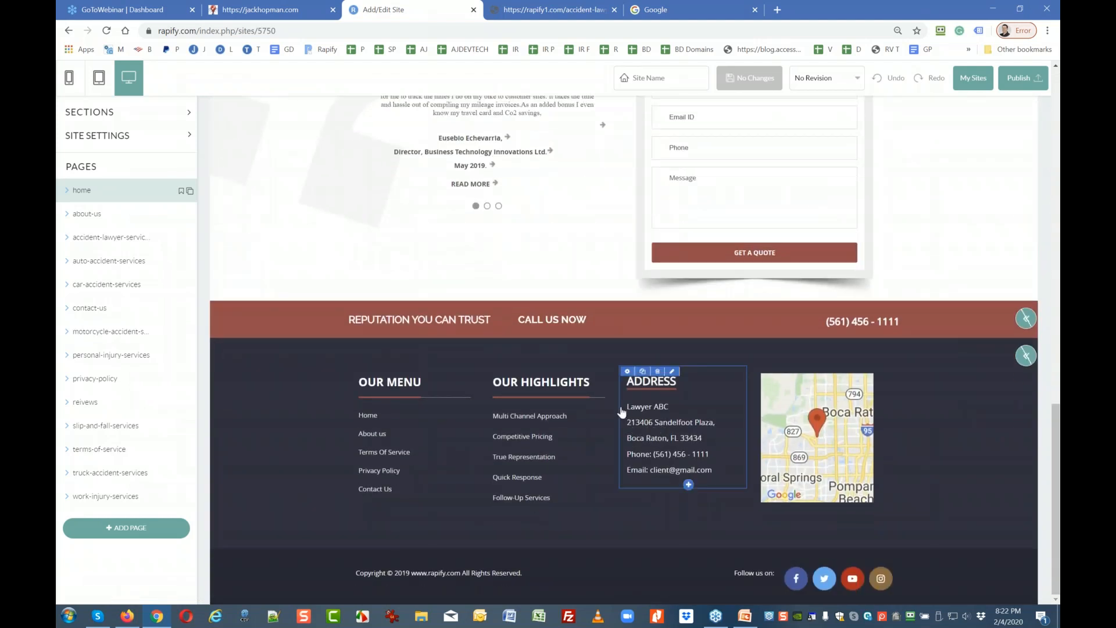
scroll(616, 349, "up", 1)
scroll(616, 338, "up", 9)
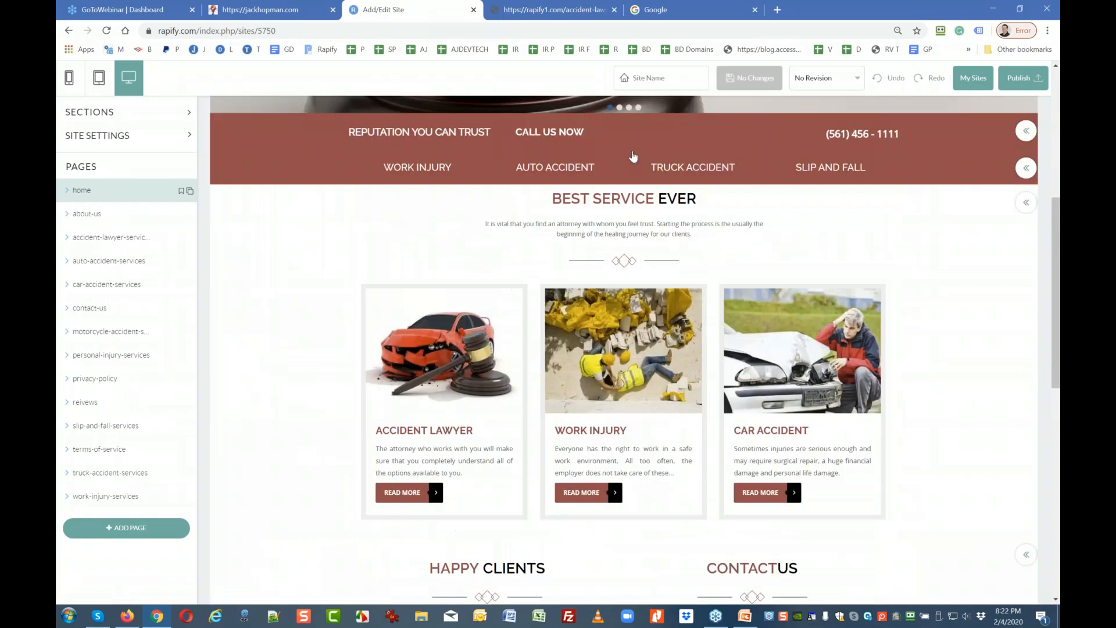
type("lawyer")
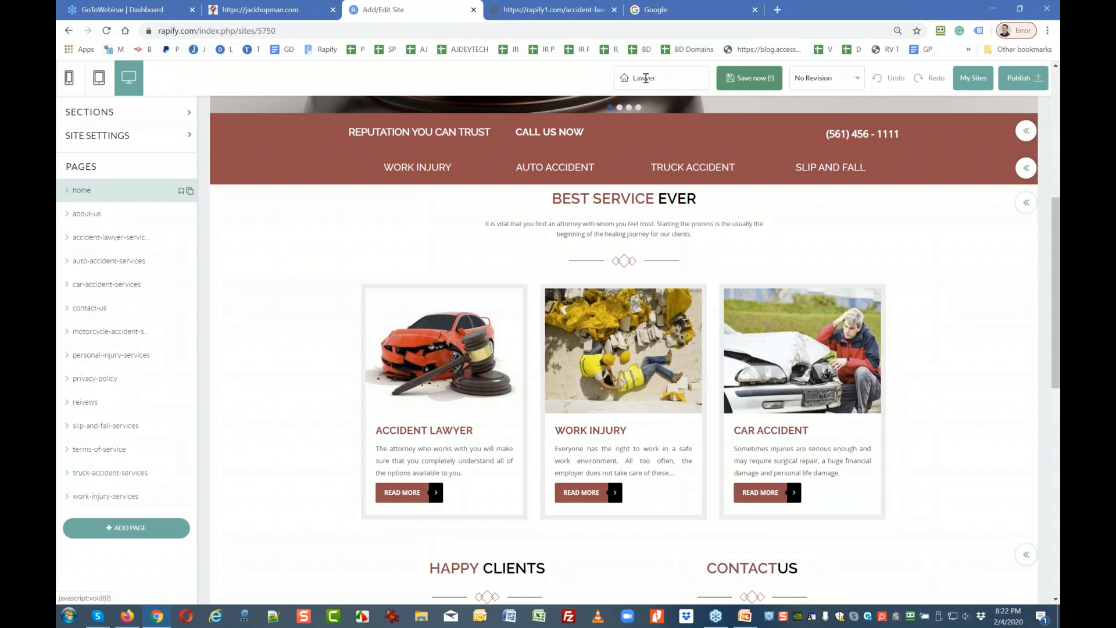
type(" Client")
left_click(750, 78)
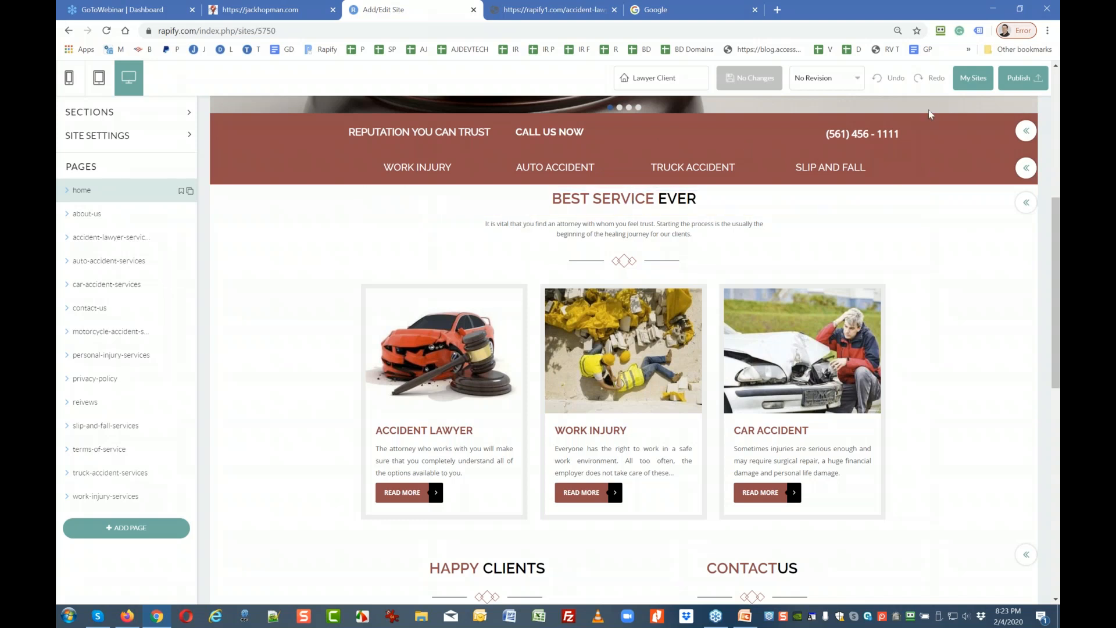
Start publishing and open the Publishing Details from the Publish Your Site dialog.
left_click(1011, 80)
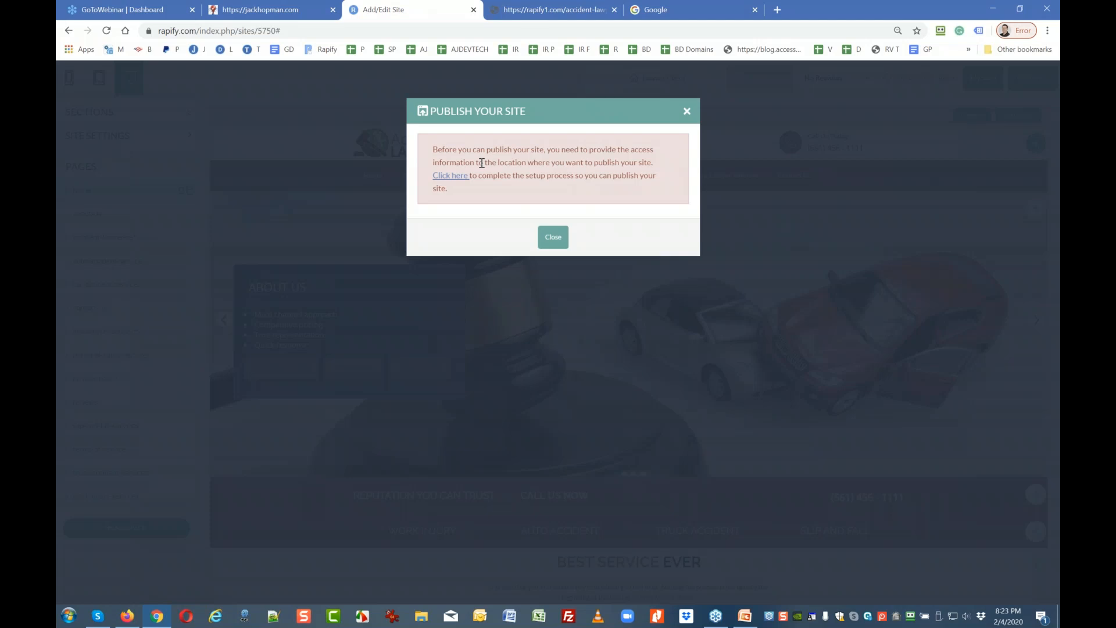
left_click(448, 177)
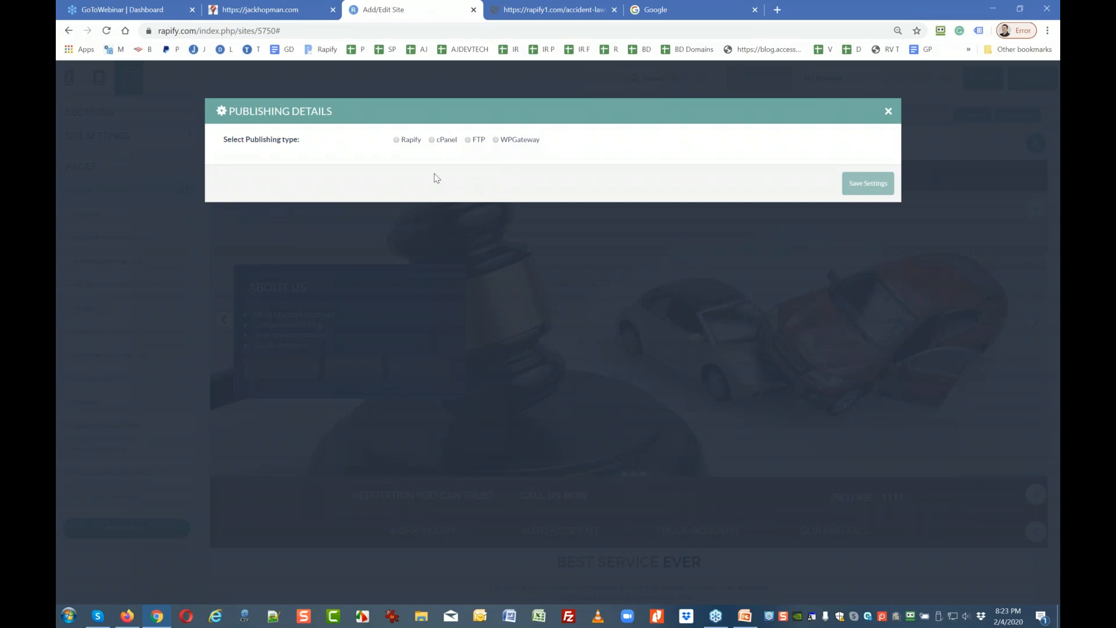
Choose Rapify hosting with a new directory named lawyerclient and save the publishing settings.
left_click(396, 140)
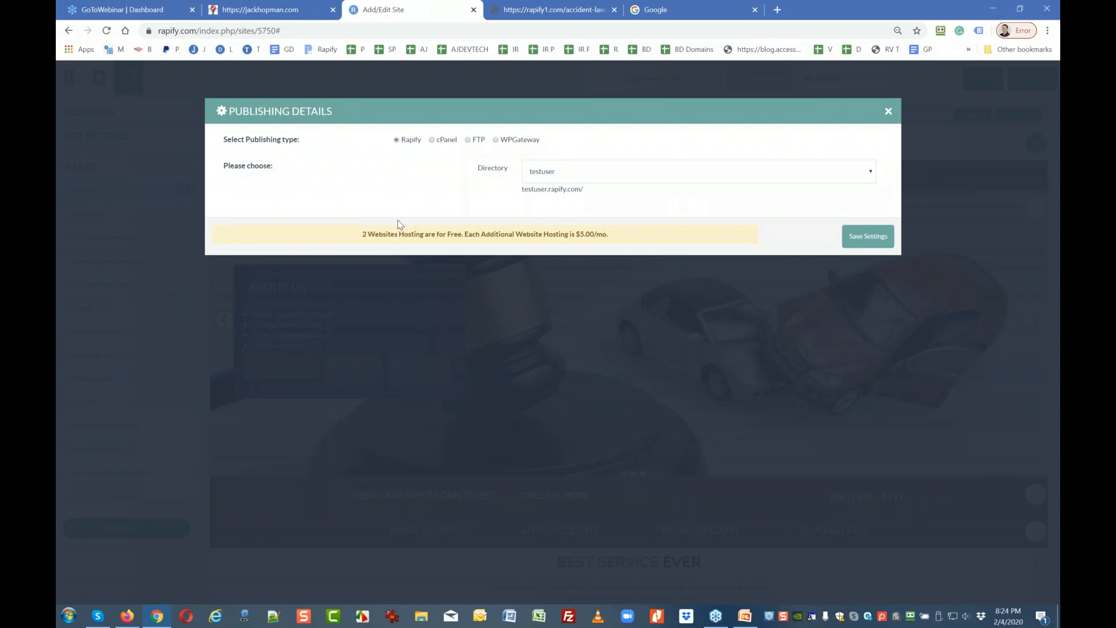
left_click(555, 172)
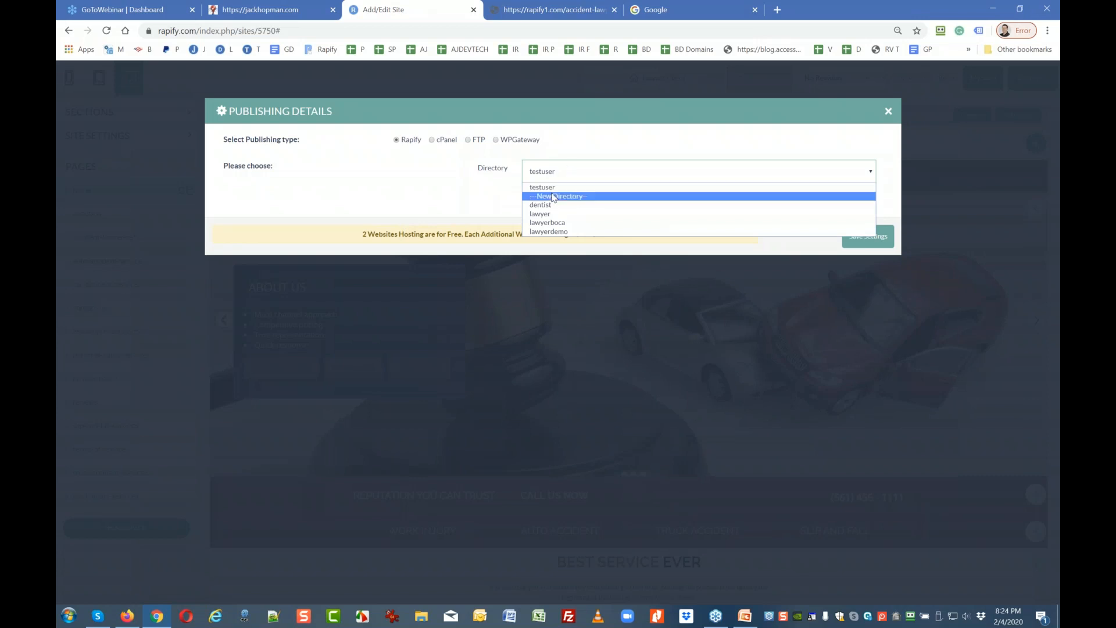
left_click(554, 197)
left_click(543, 217)
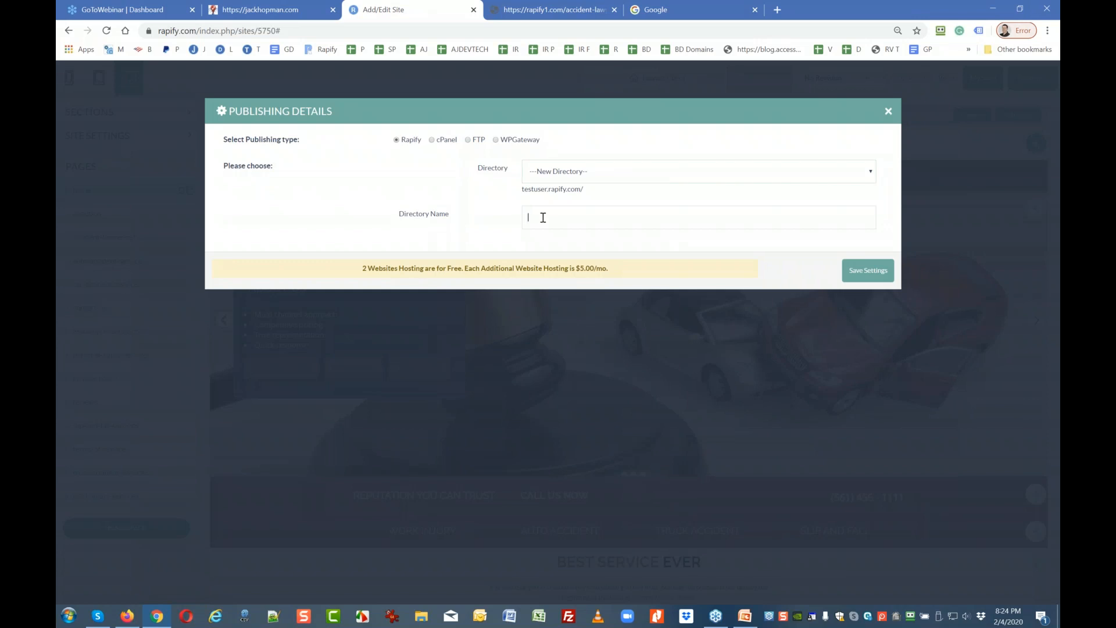
type("lawyerclient")
left_click(854, 272)
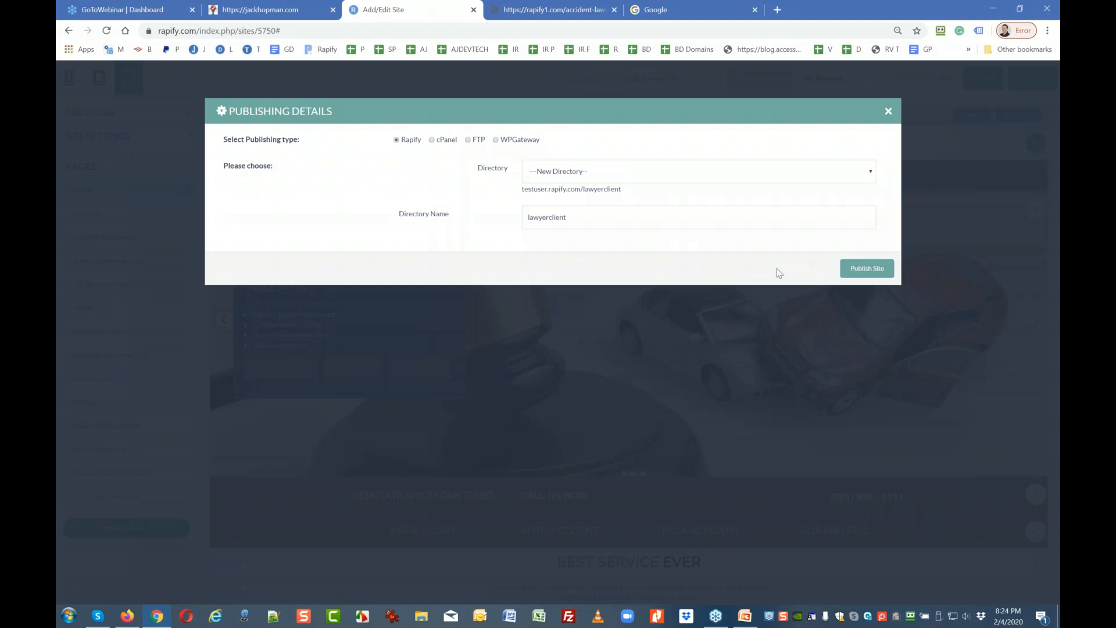
Open Publish Site for the lawyerclient directory and review the page and asset list.
left_click(859, 269)
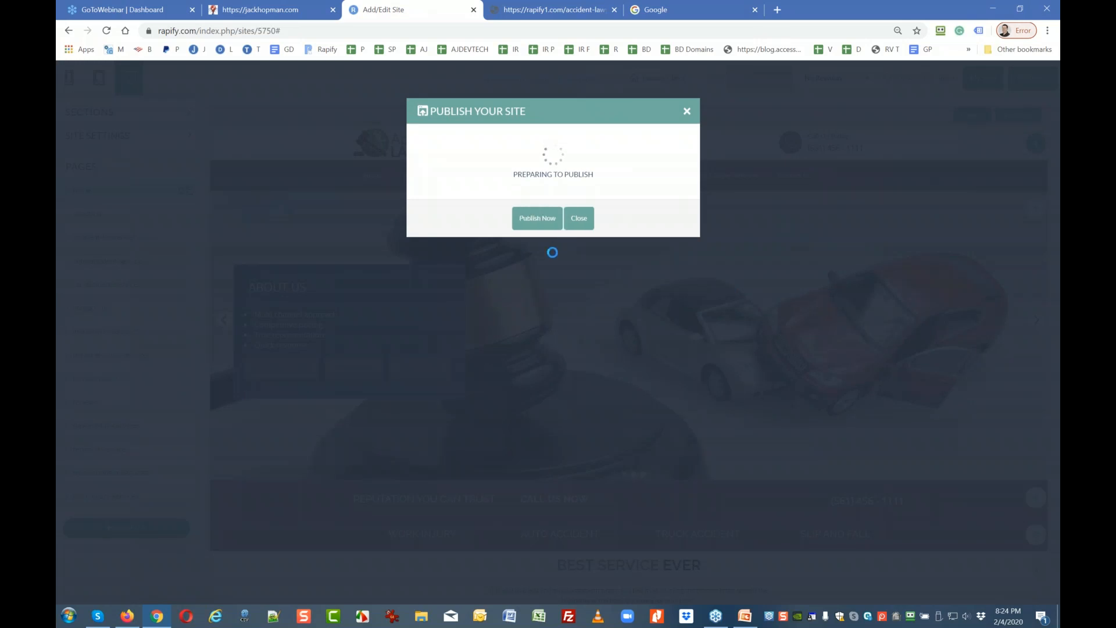
scroll(467, 240, "down", 5)
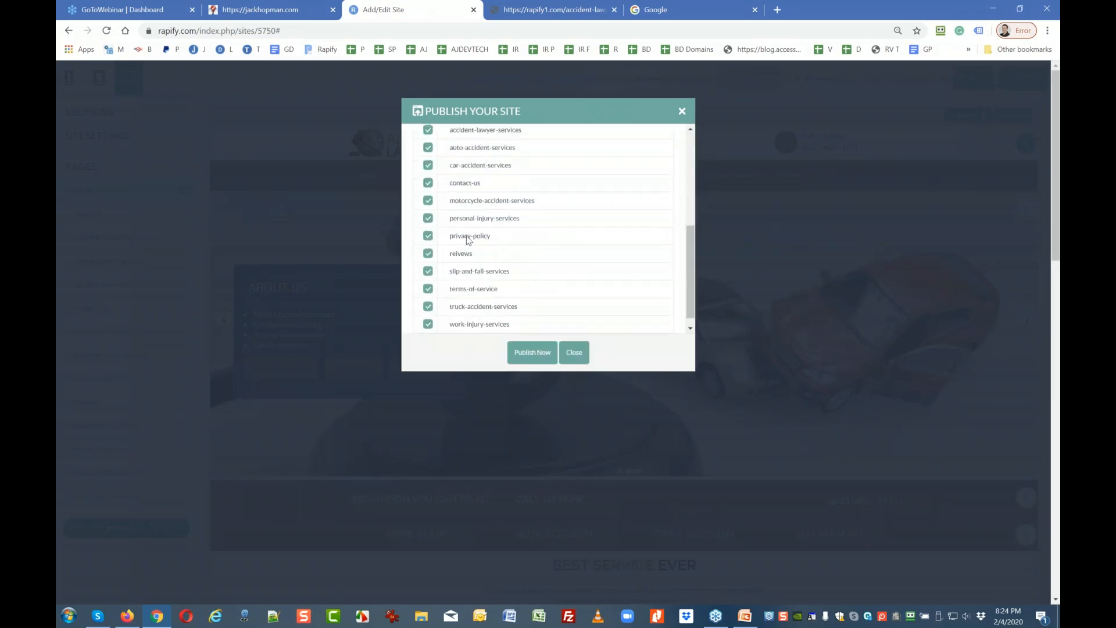
scroll(465, 253, "up", 5)
scroll(468, 233, "up", 1)
scroll(495, 250, "down", 3)
Publish all selected pages and assets, then close the window once everything shows PUBLISHED.
left_click(532, 353)
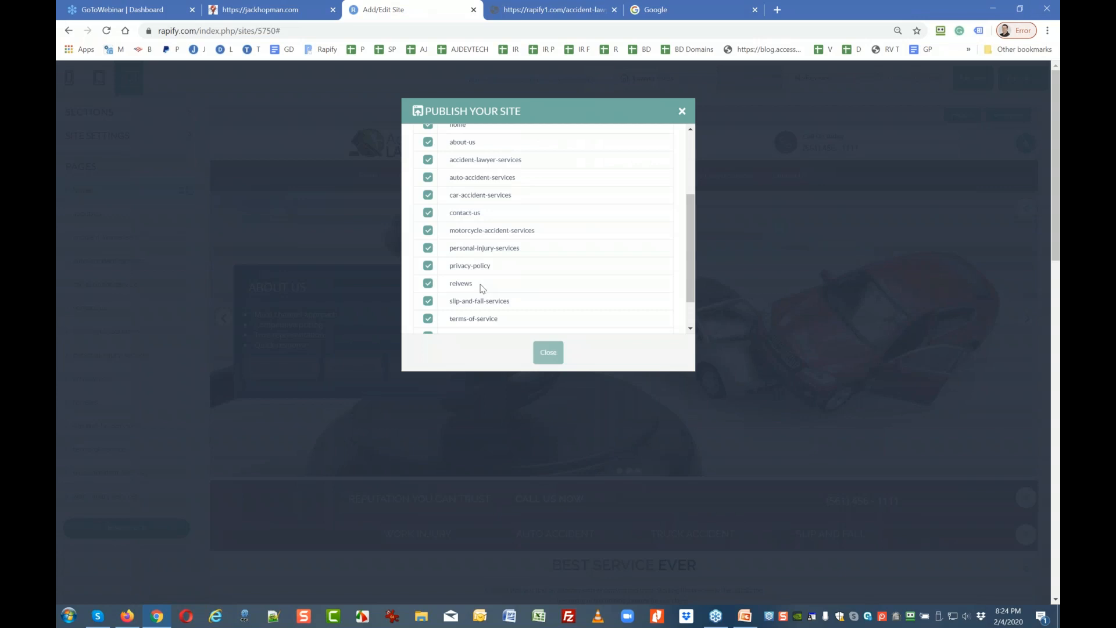
scroll(496, 274, "up", 3)
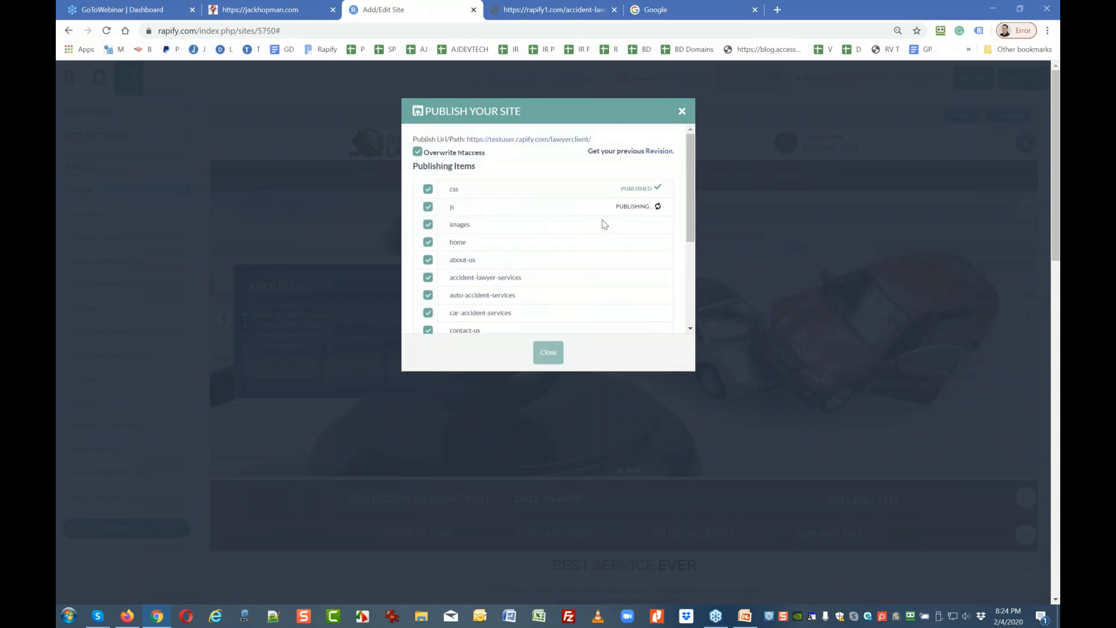
scroll(470, 225, "down", 1)
scroll(470, 225, "down", 2)
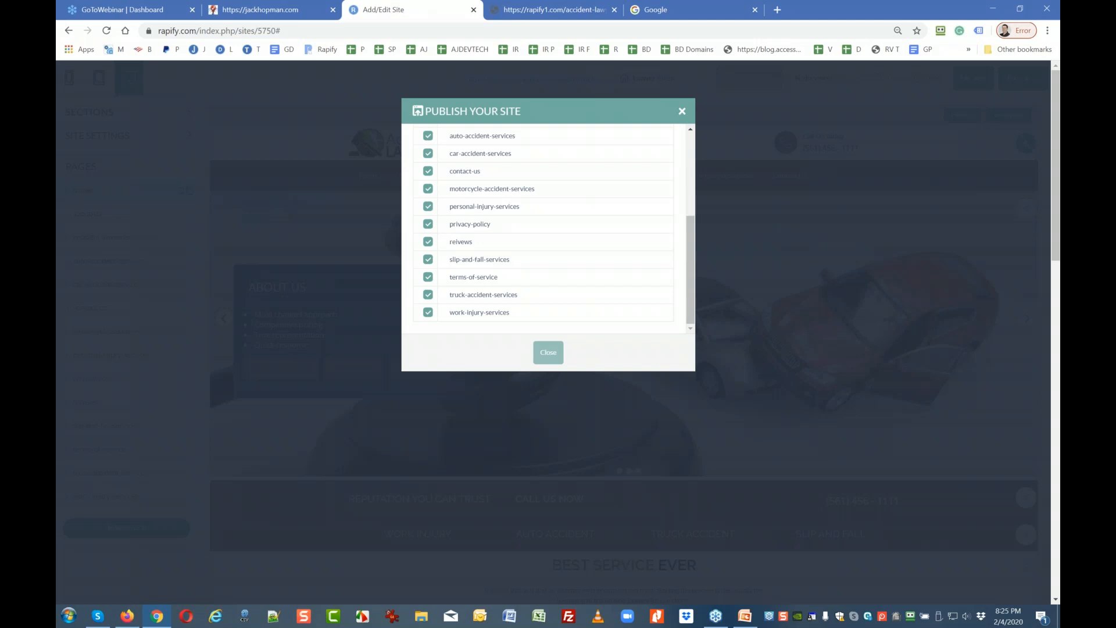
scroll(482, 219, "up", 3)
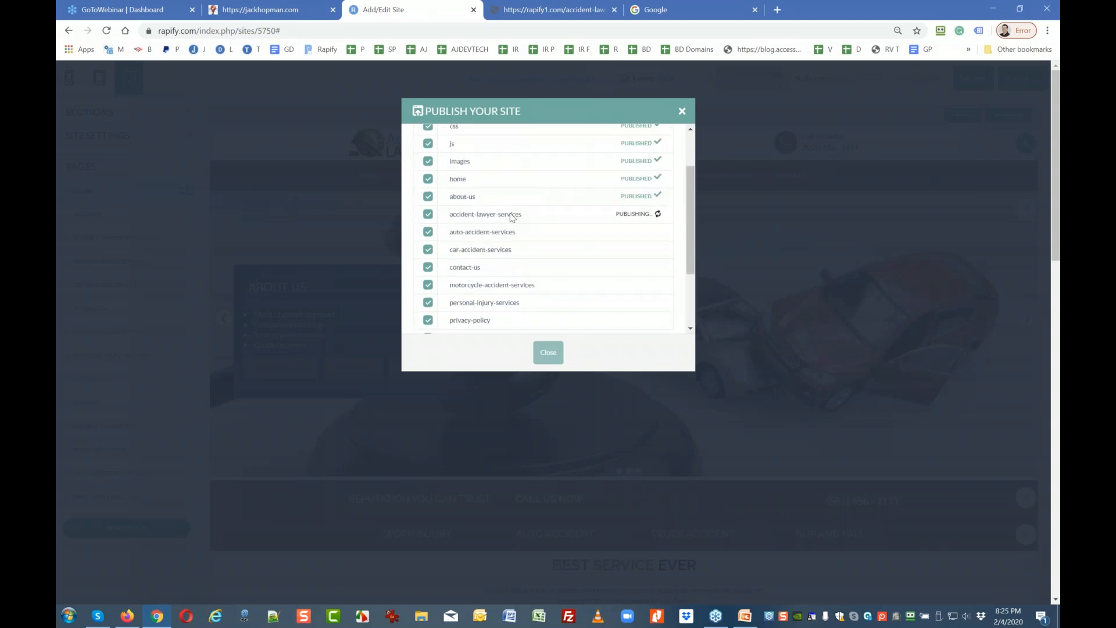
scroll(531, 243, "down", 1)
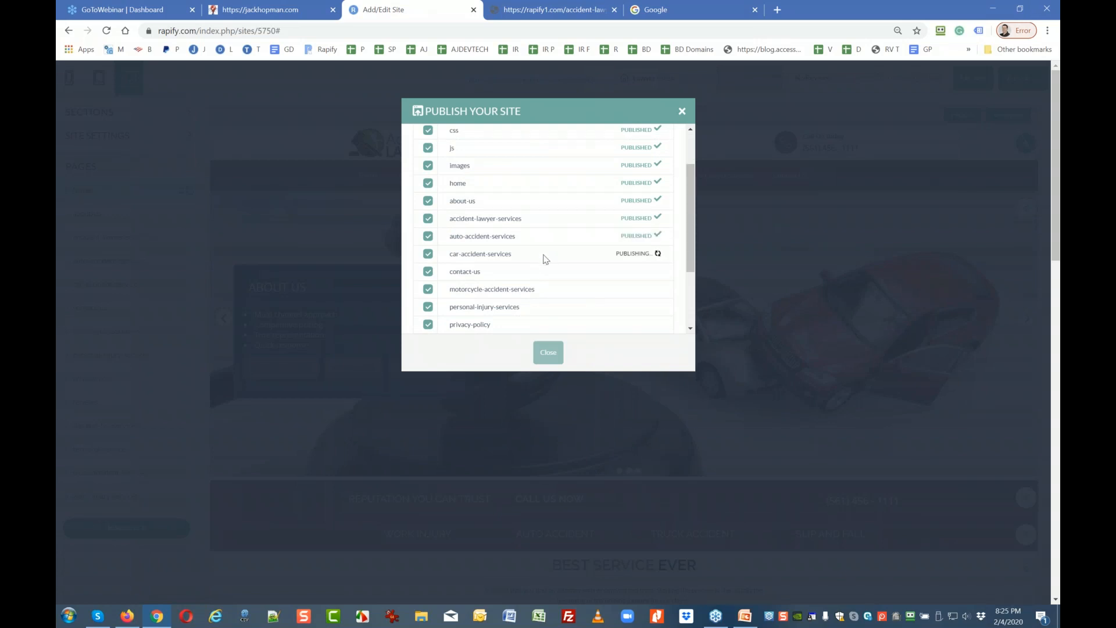
scroll(545, 258, "down", 1)
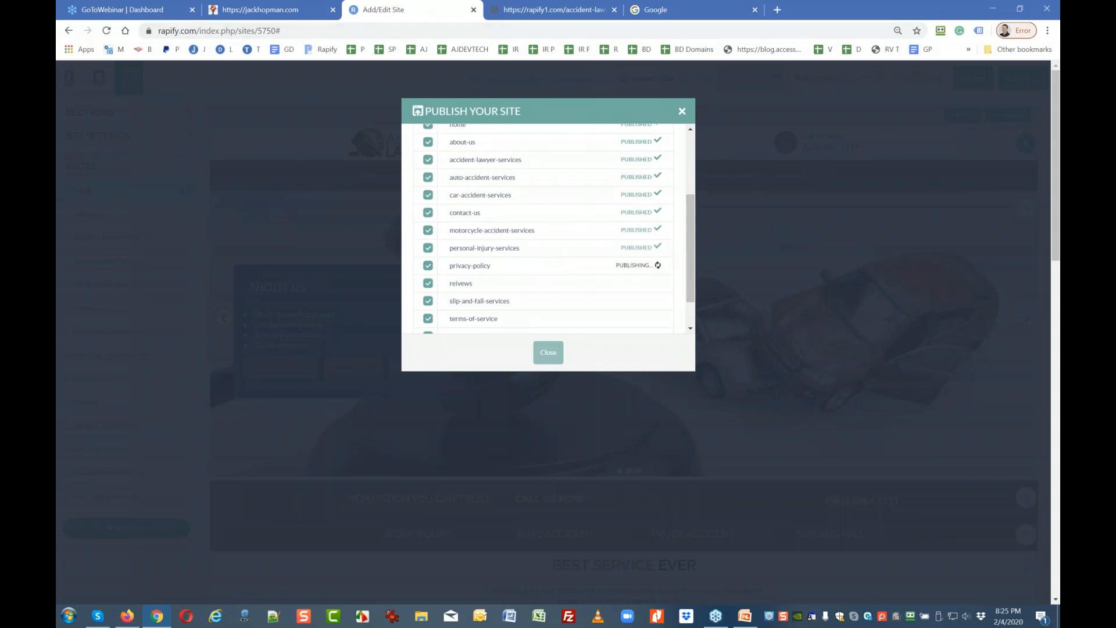
scroll(653, 264, "down", 1)
scroll(653, 264, "down", 1)
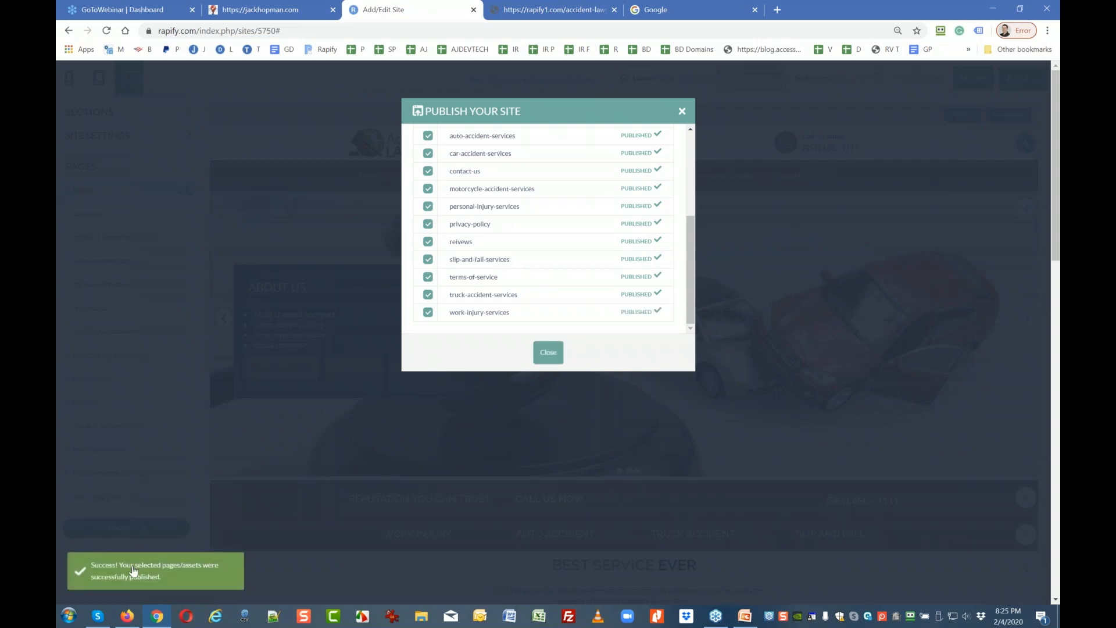
left_click(551, 361)
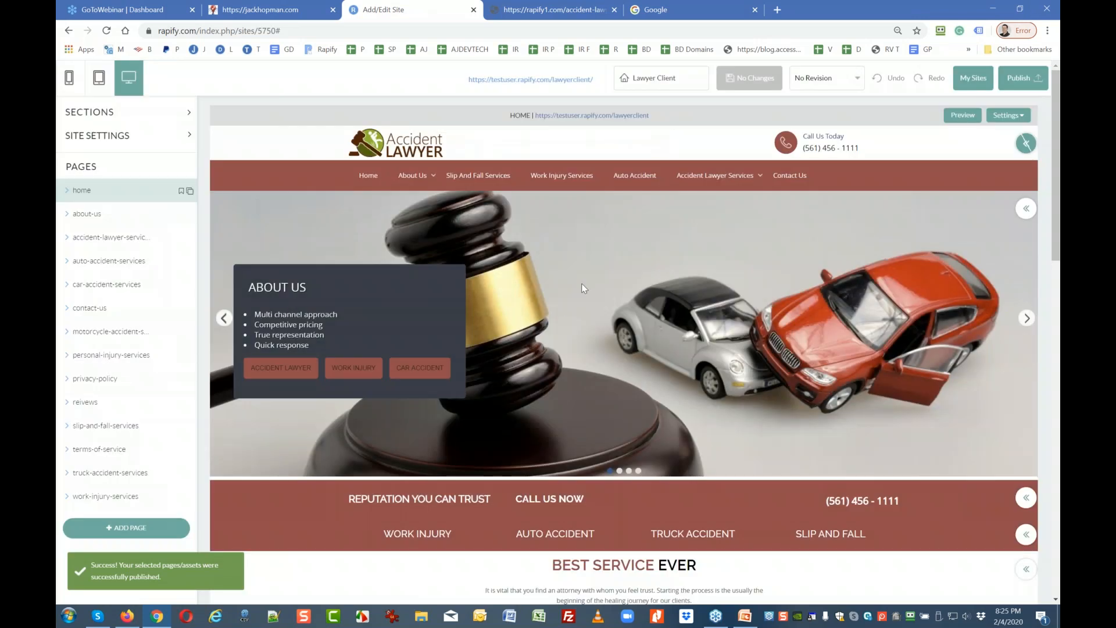
Open the live lawyerclient site, close the rapify1 and Google tabs, and view Contact Us.
left_click(592, 115)
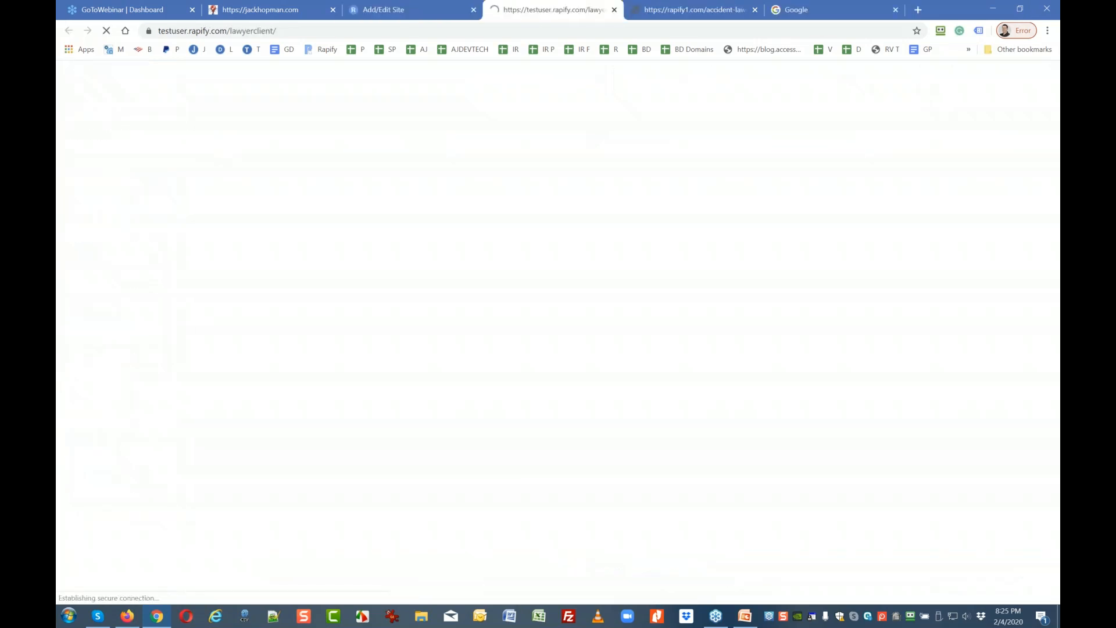
left_click(700, 5)
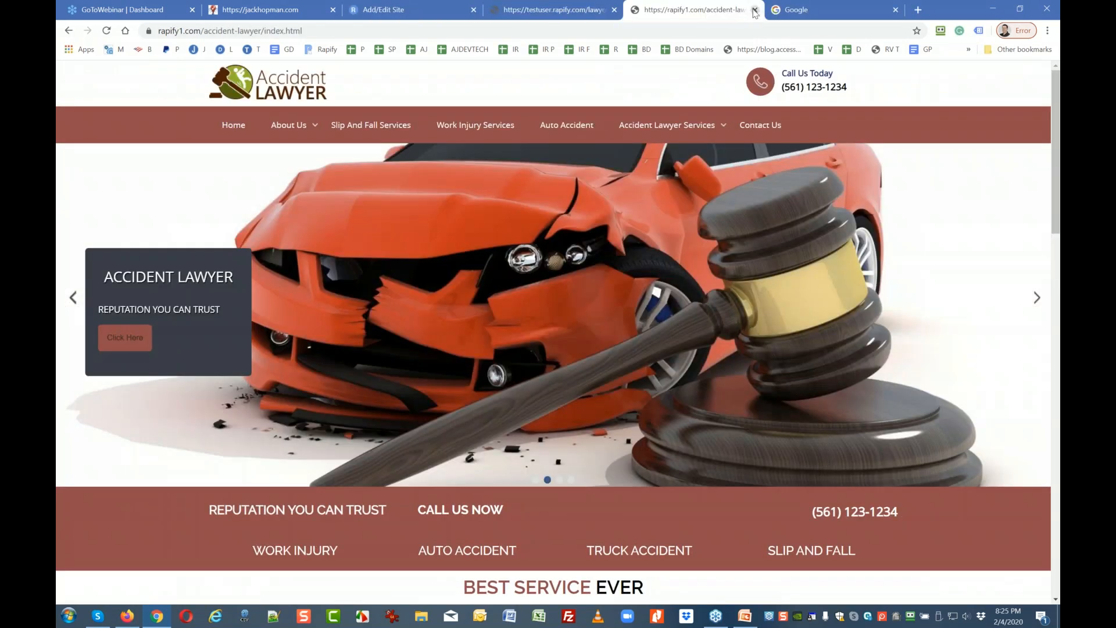
left_click(755, 9)
left_click(755, 9)
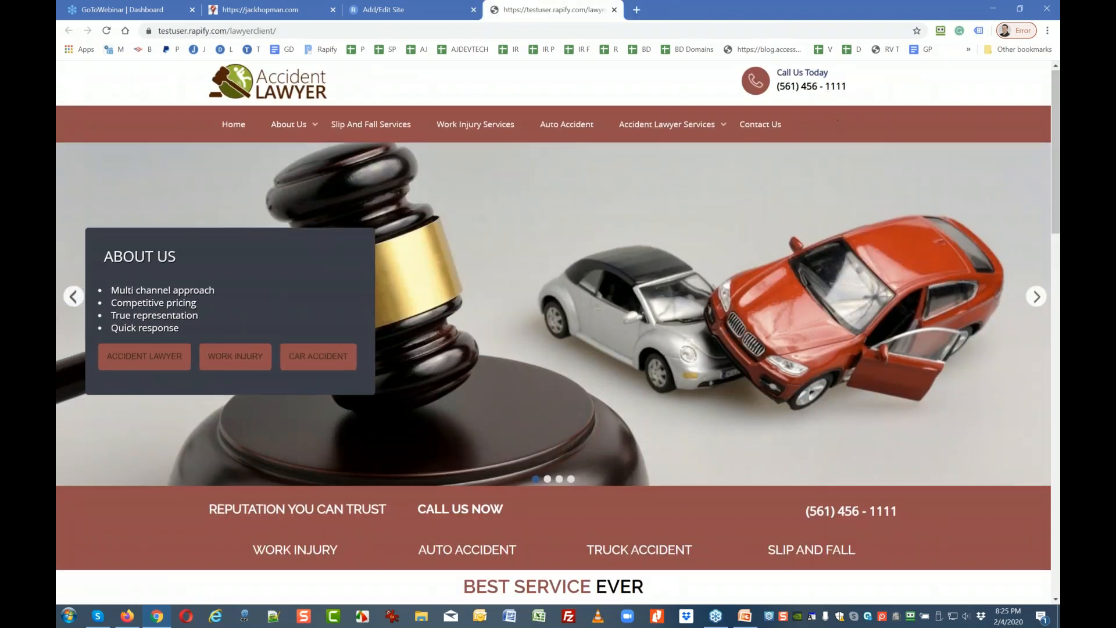
scroll(487, 321, "down", 3)
scroll(487, 321, "up", 3)
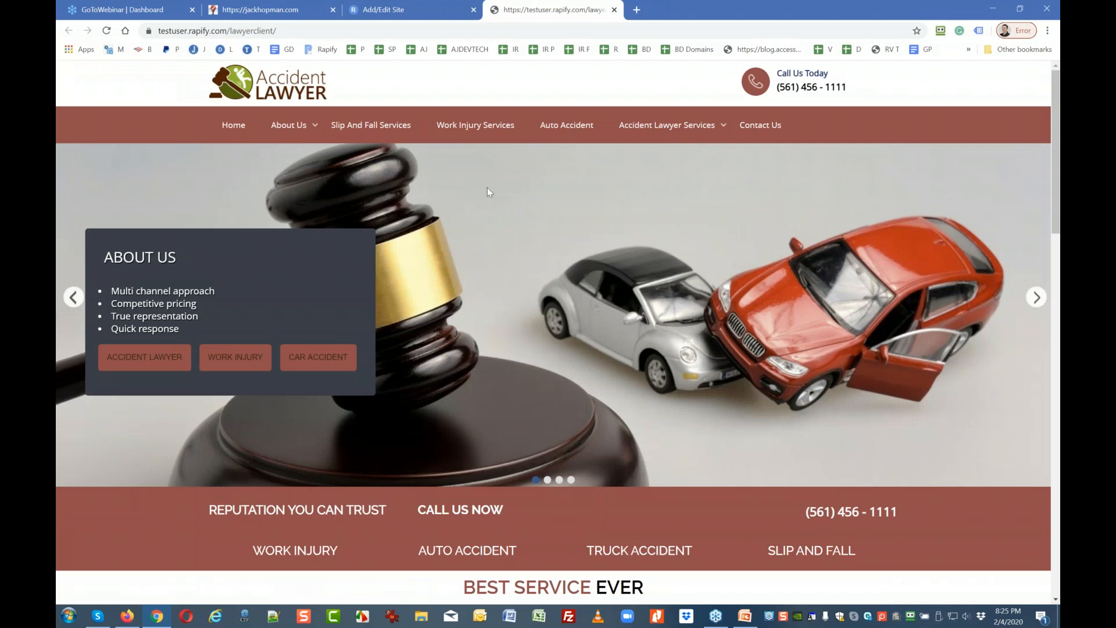
left_click(772, 125)
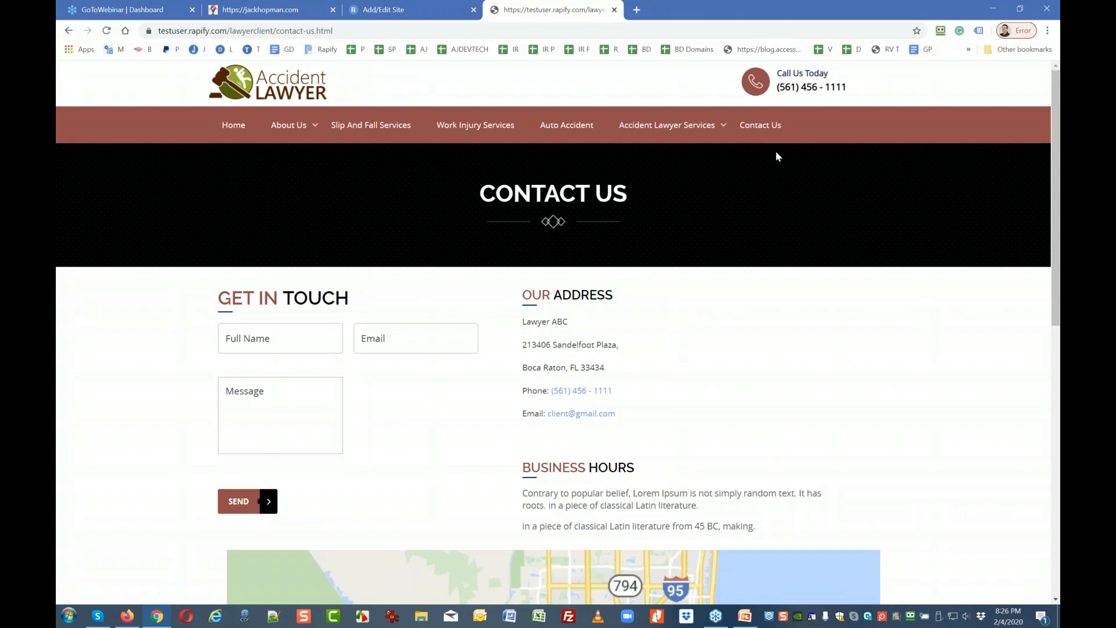
Switch the Lawyer Client site from the red theme to the Orange default colour theme.
left_click(410, 12)
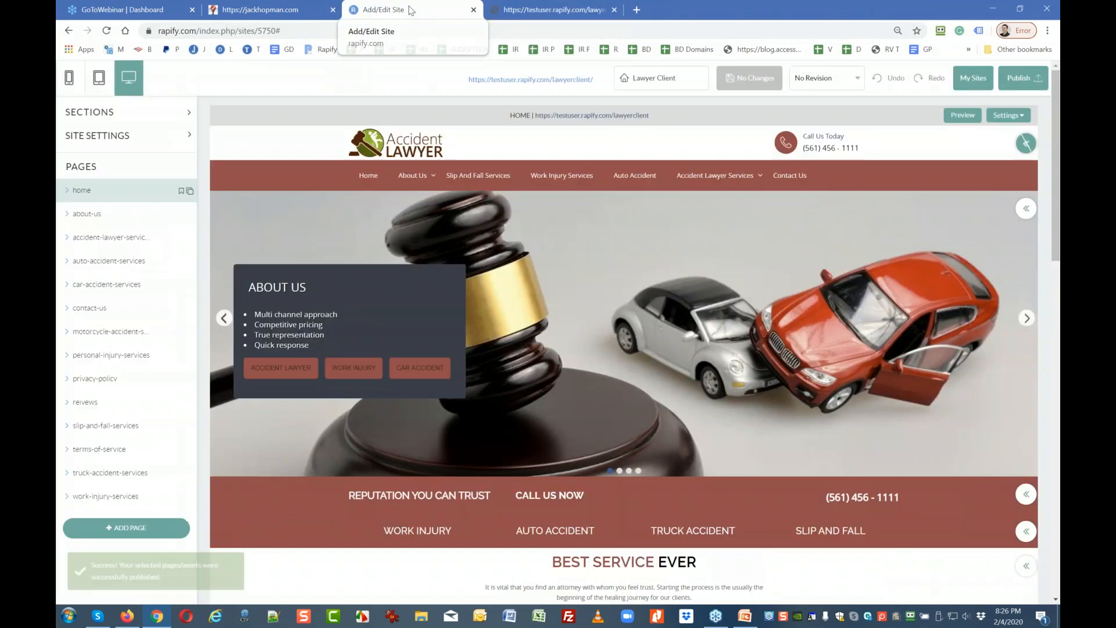
left_click(99, 137)
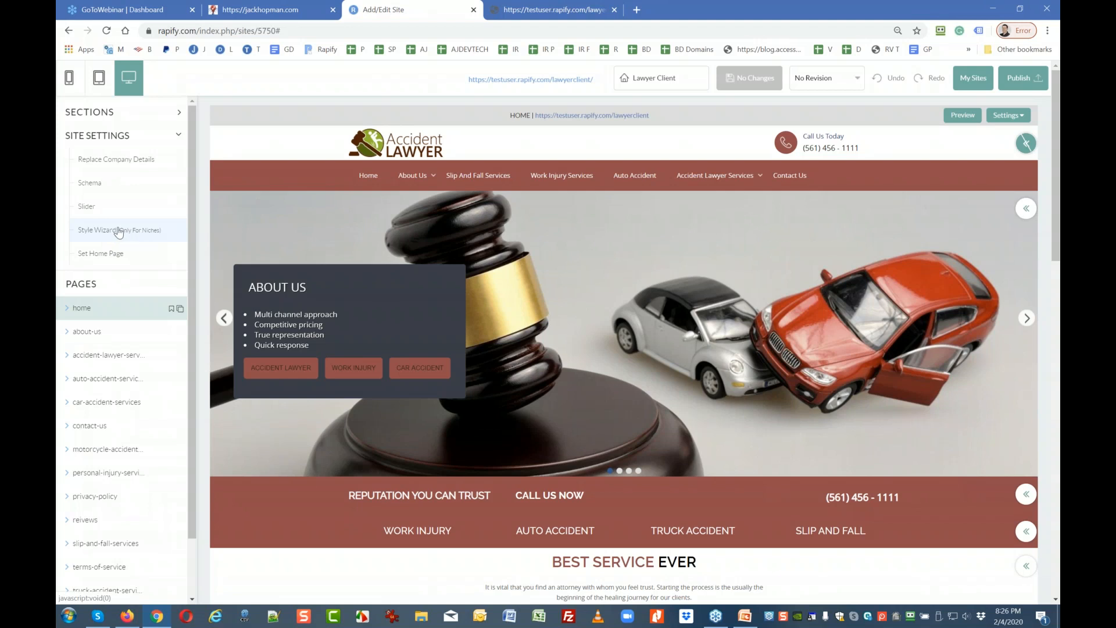
left_click(150, 237)
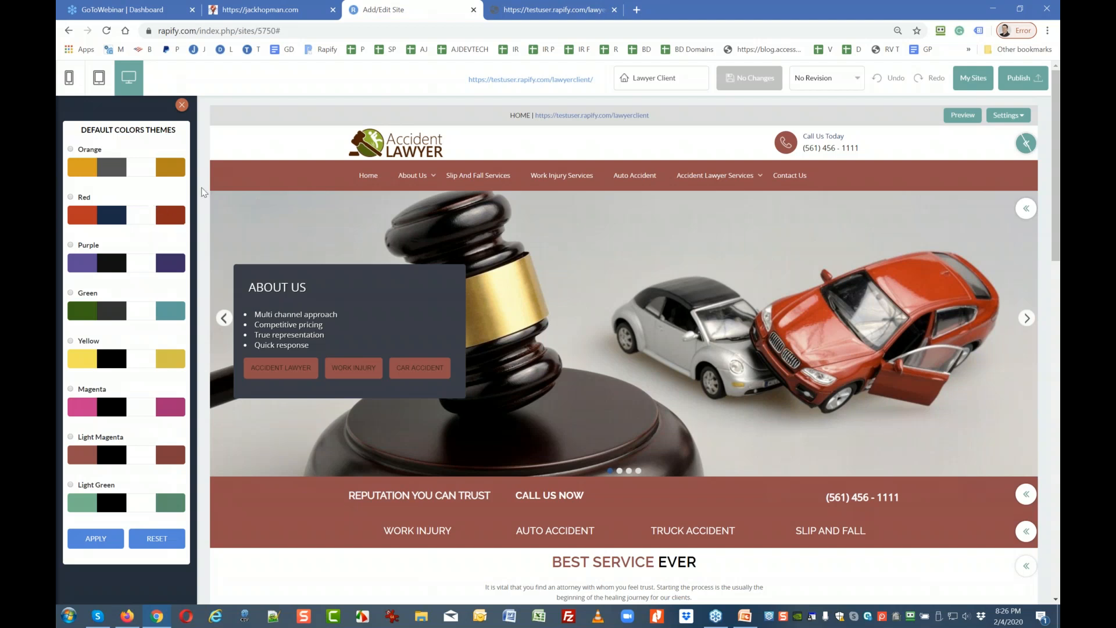
left_click(71, 150)
left_click(95, 539)
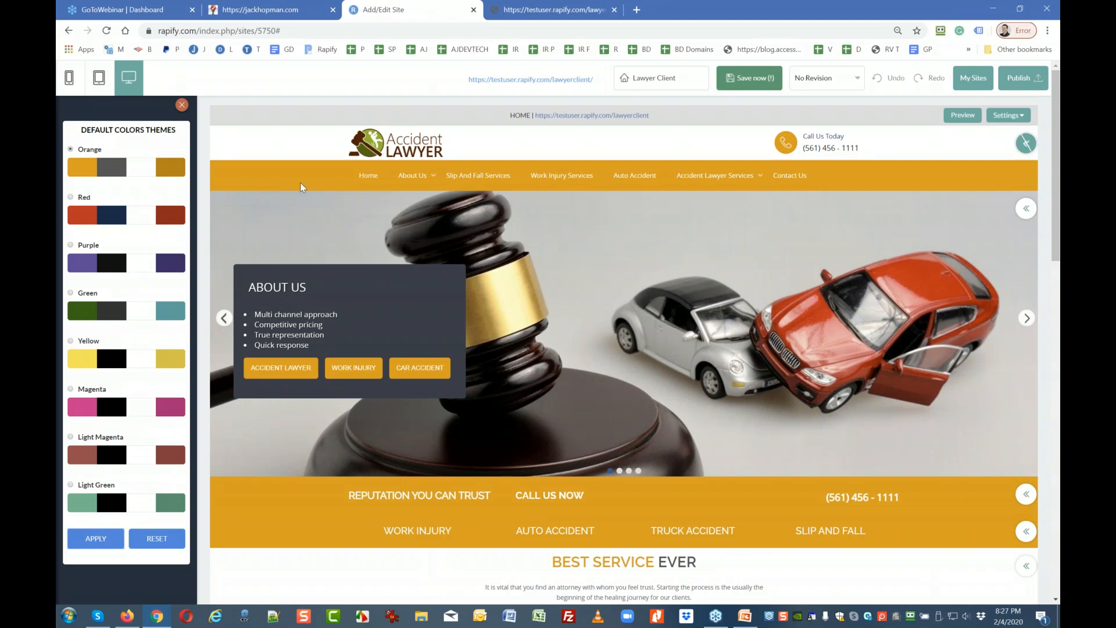
left_click(176, 105)
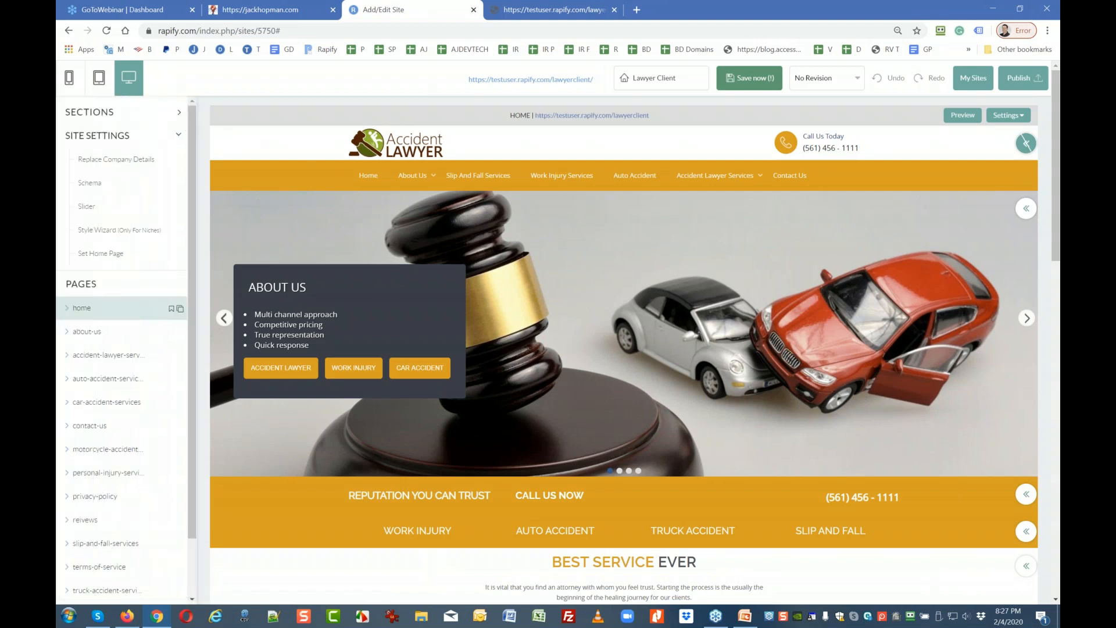
Save the orange theme change and reload the live contact page to check it.
left_click(728, 82)
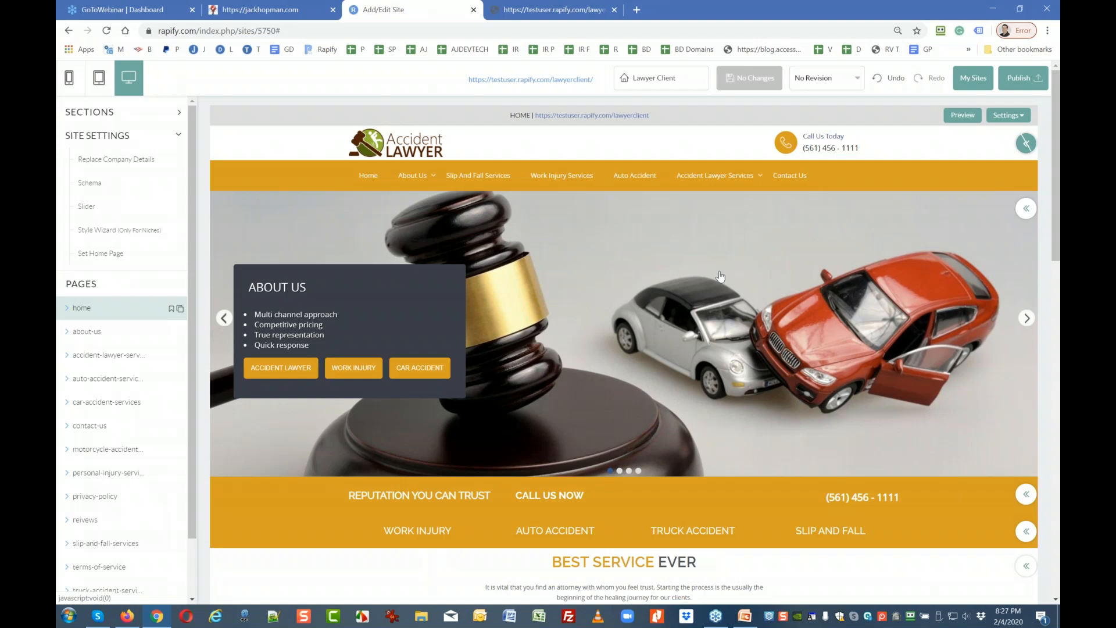
left_click(574, 10)
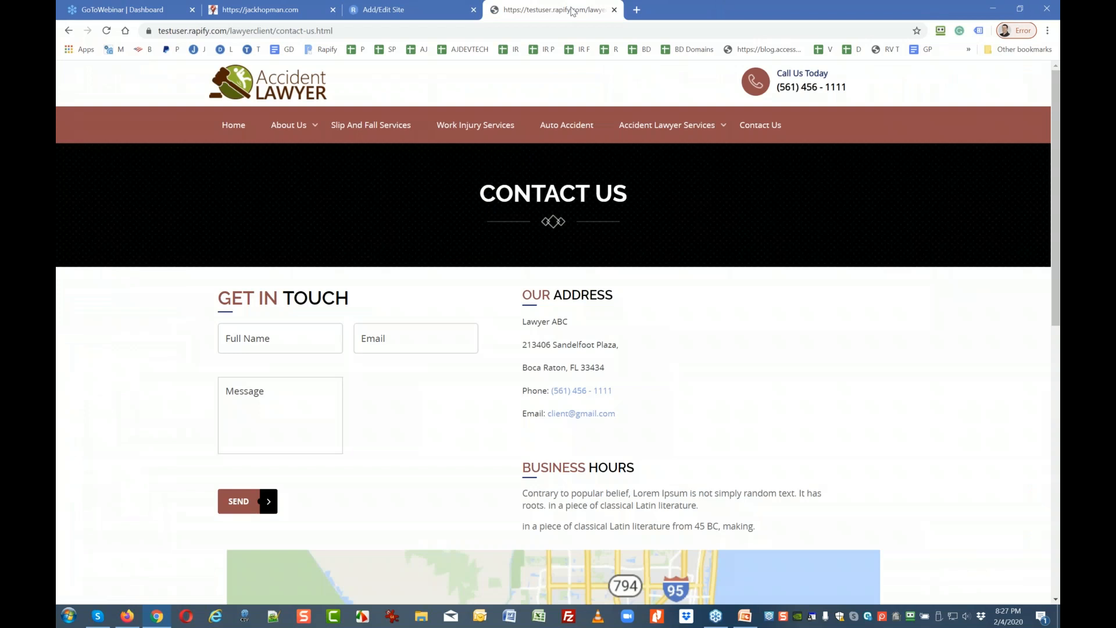
left_click(107, 31)
left_click(365, 12)
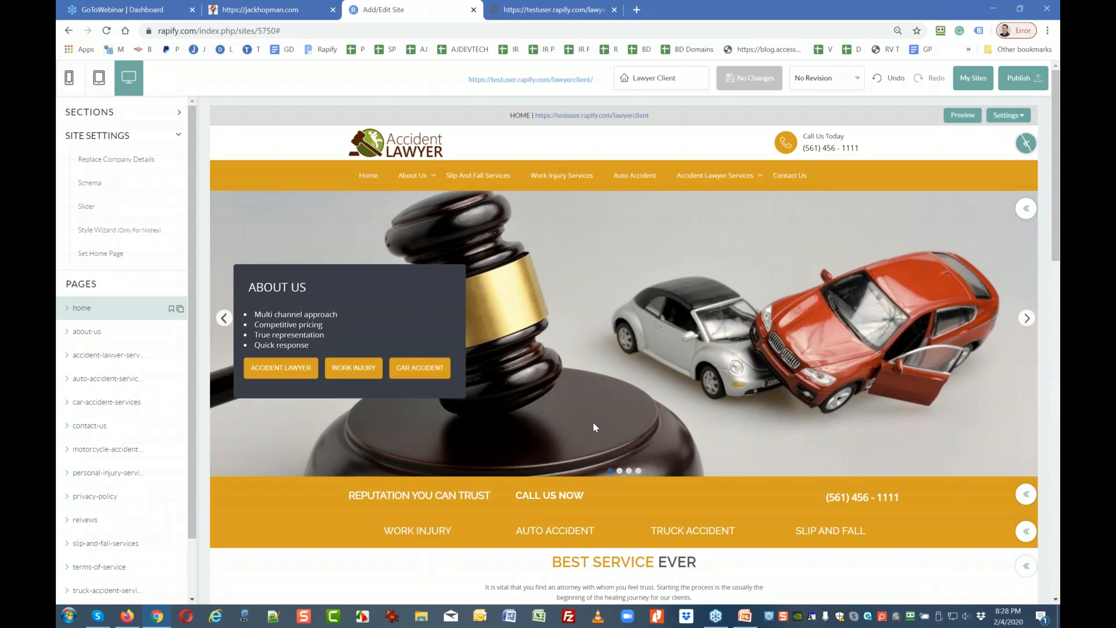
left_click(89, 183)
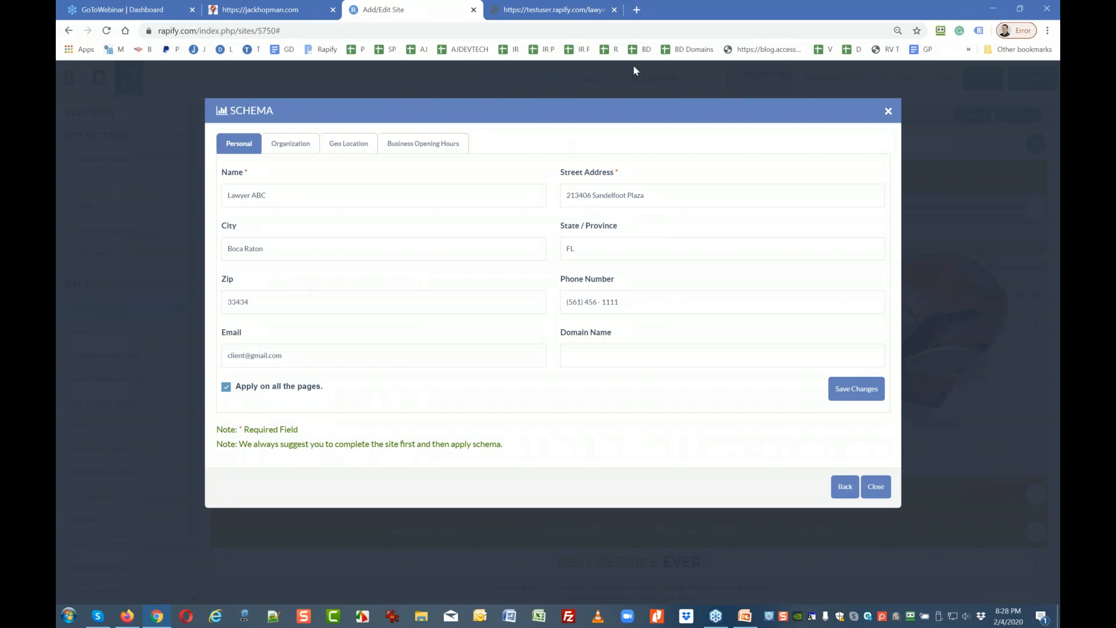
left_click(889, 111)
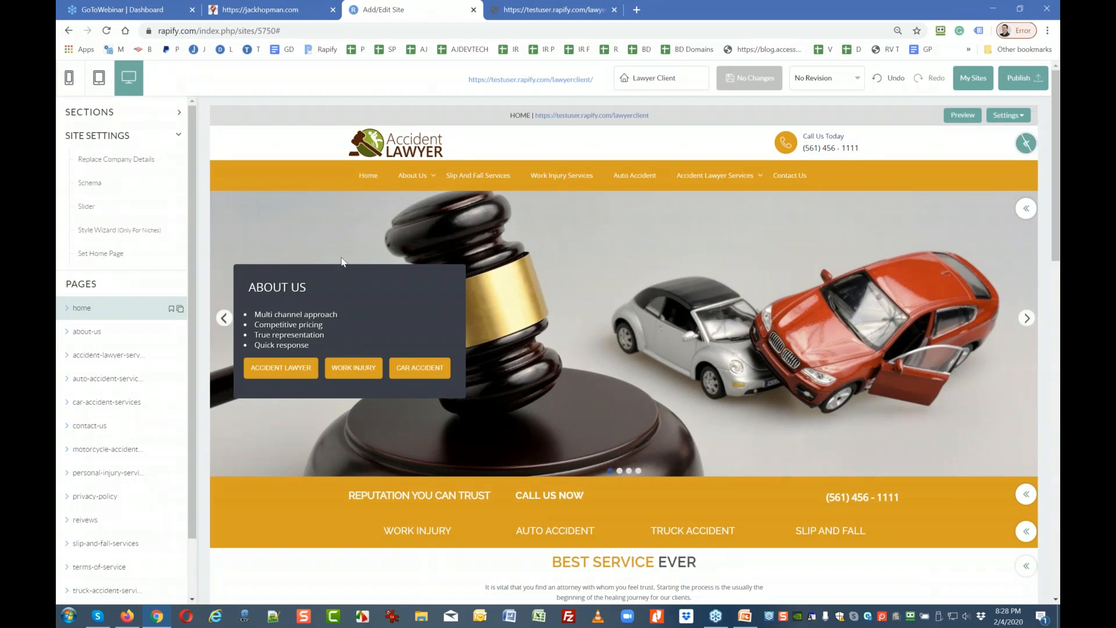
Open the contact-us page and its form's Detail Editor from the Full Name field.
left_click(101, 429)
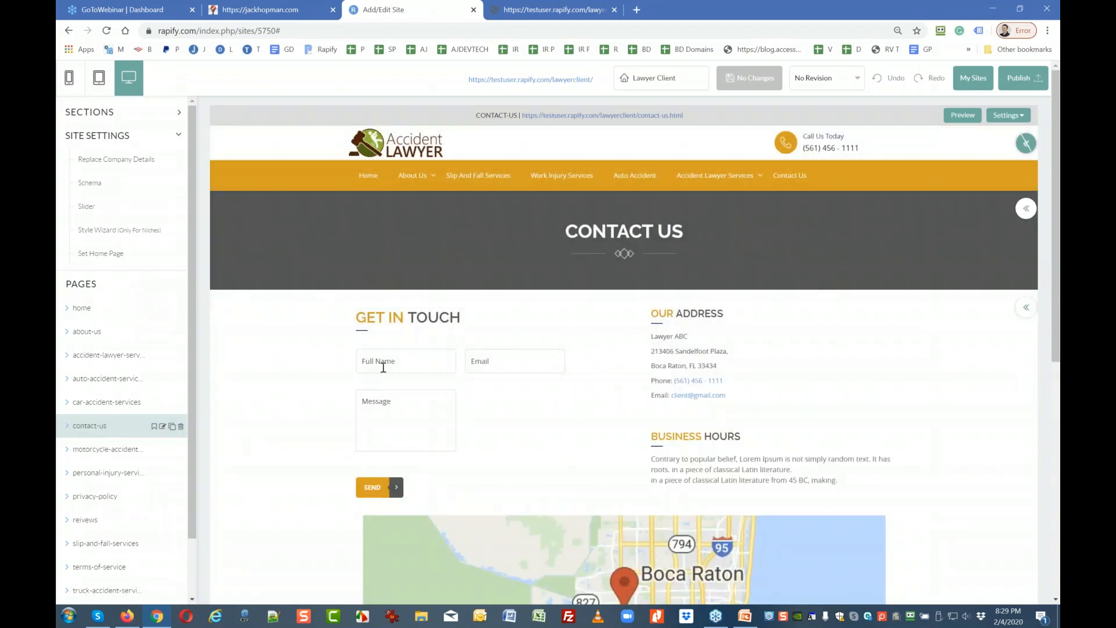
left_click(383, 367)
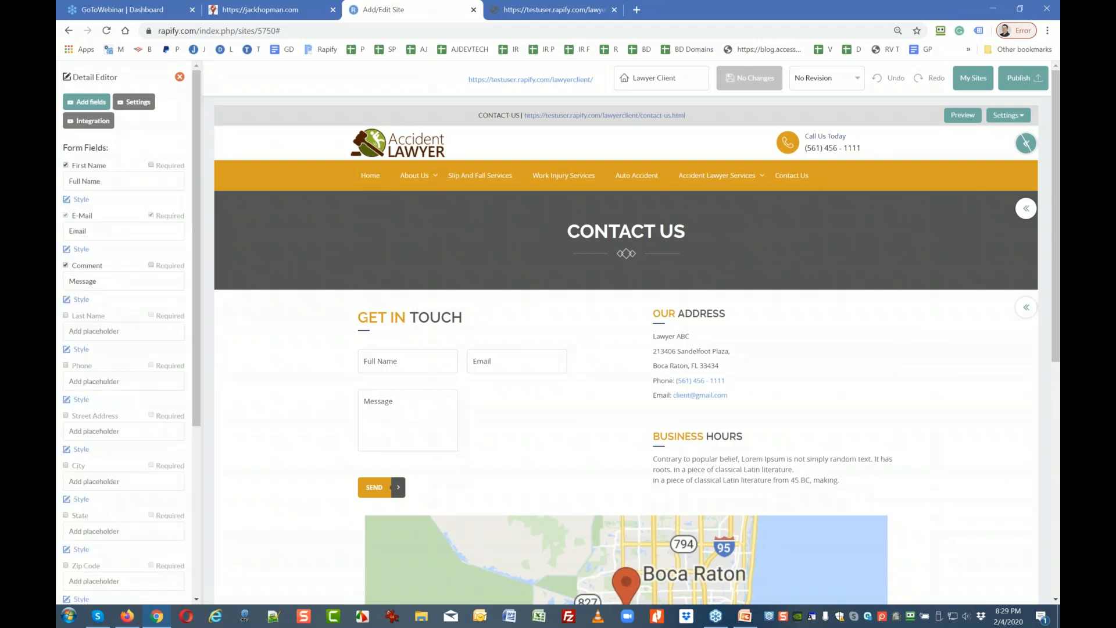
Browse the form's Integration email providers, then bring up its Settings panel.
scroll(125, 400, "down", 5)
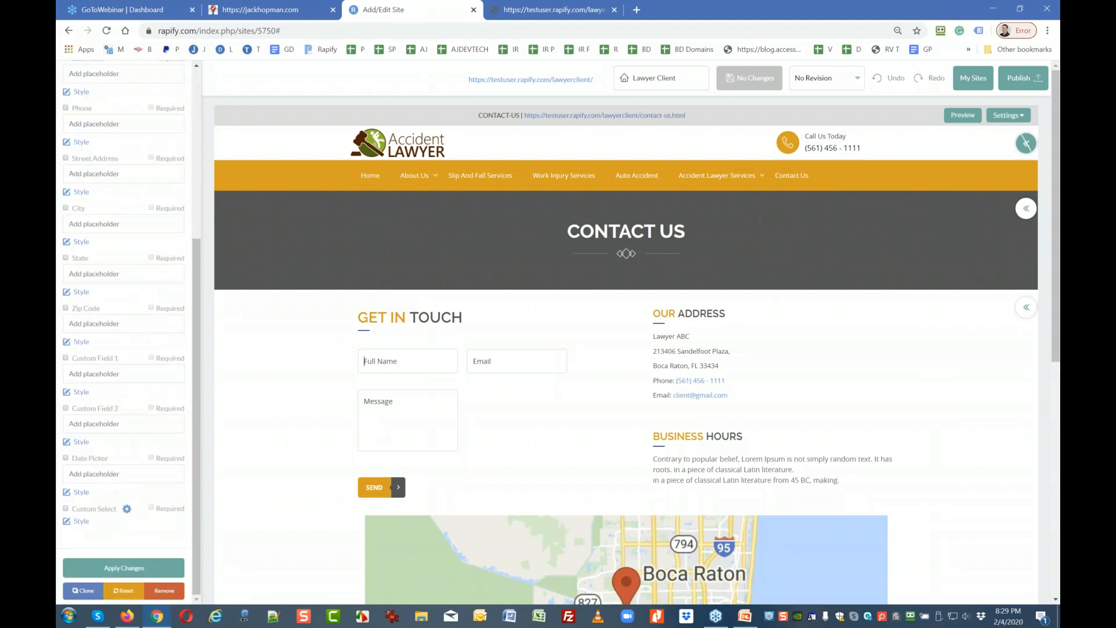
scroll(134, 410, "up", 5)
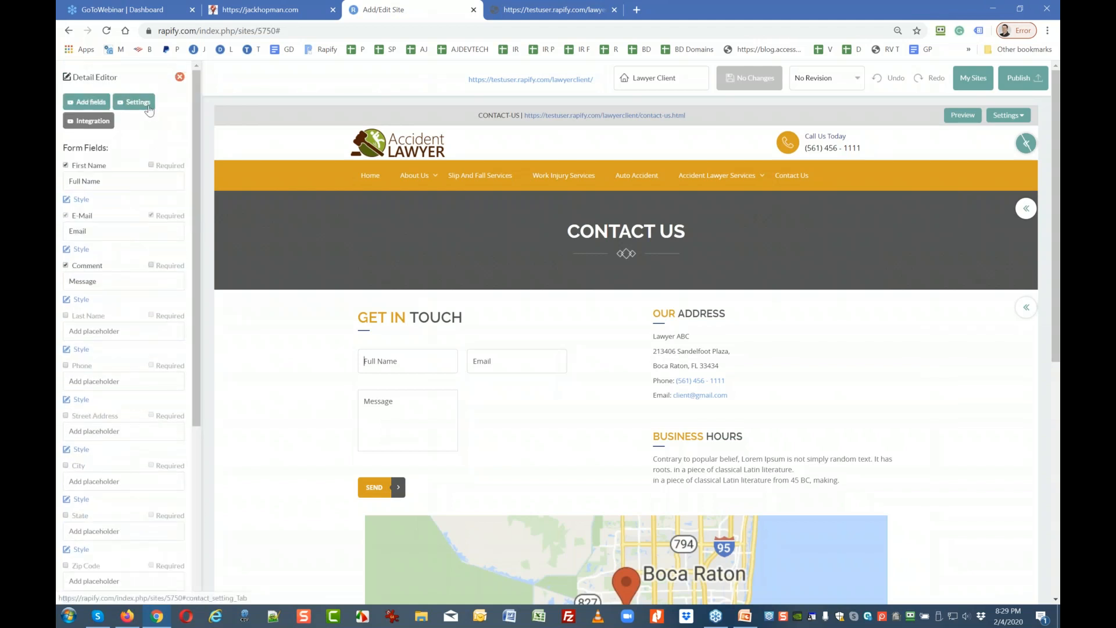
left_click(150, 111)
left_click(107, 121)
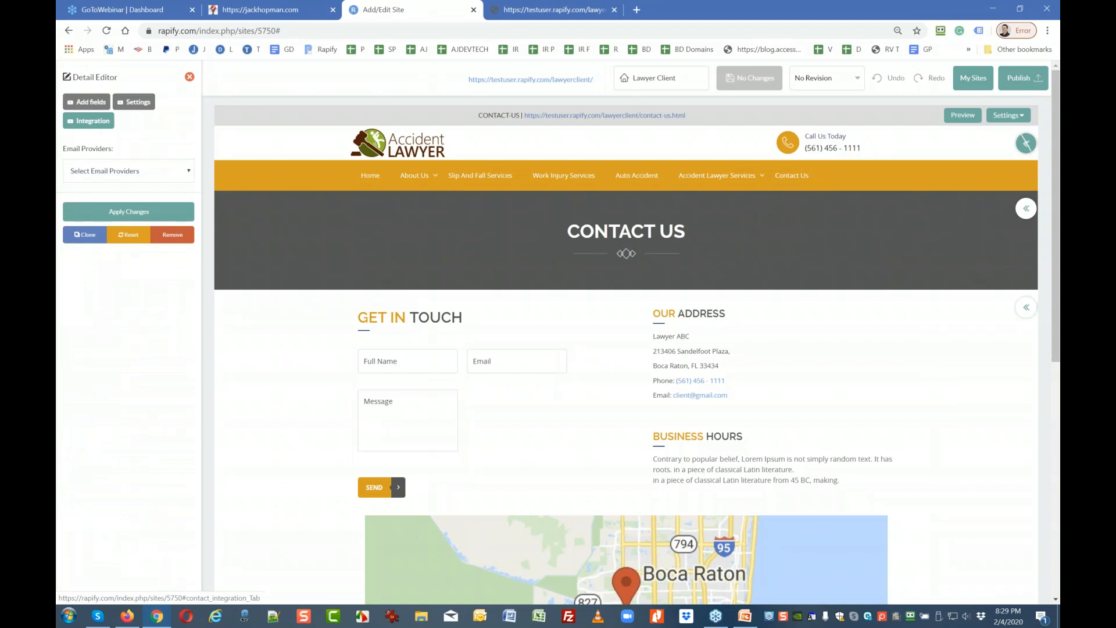
left_click(117, 170)
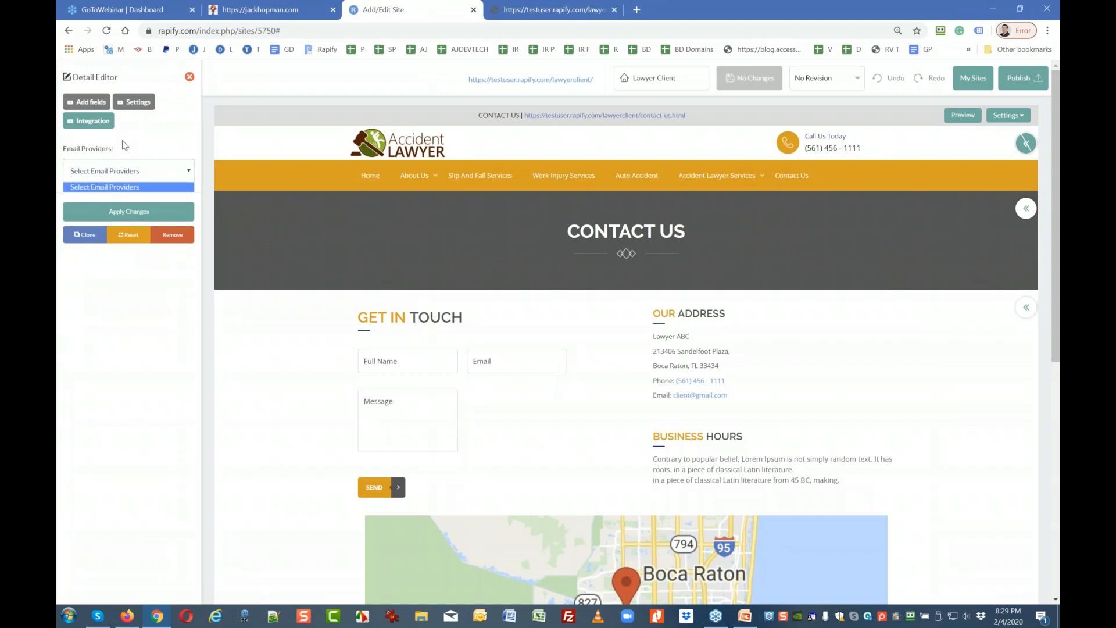
left_click(135, 106)
Replace the User Welcome Email From Address with the client's e-mail address.
left_click(134, 106)
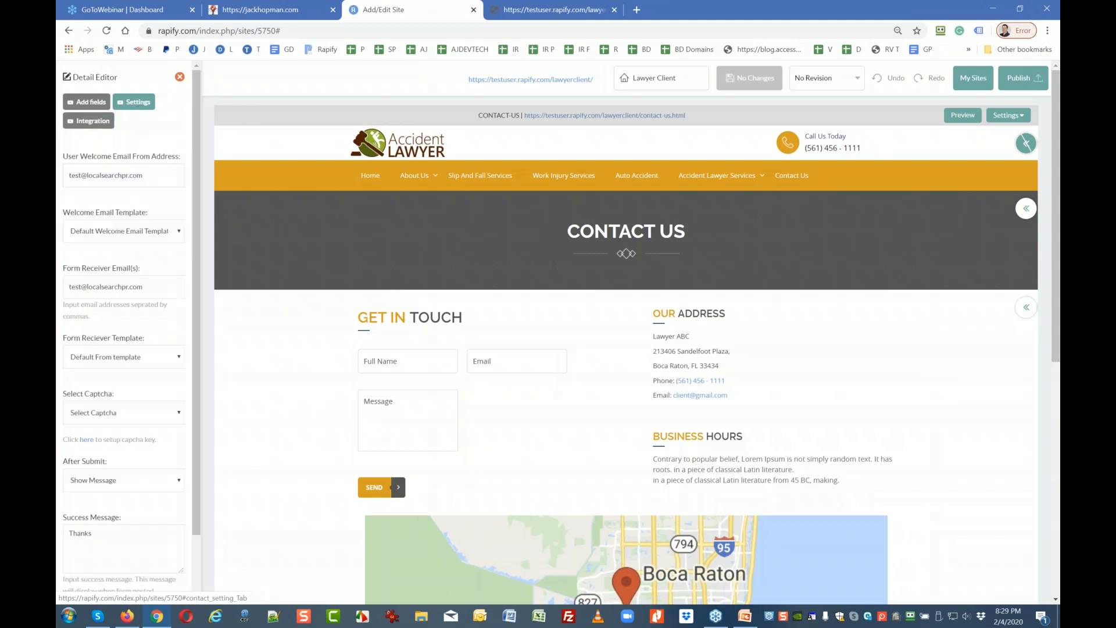
left_click_drag(149, 174, 67, 175)
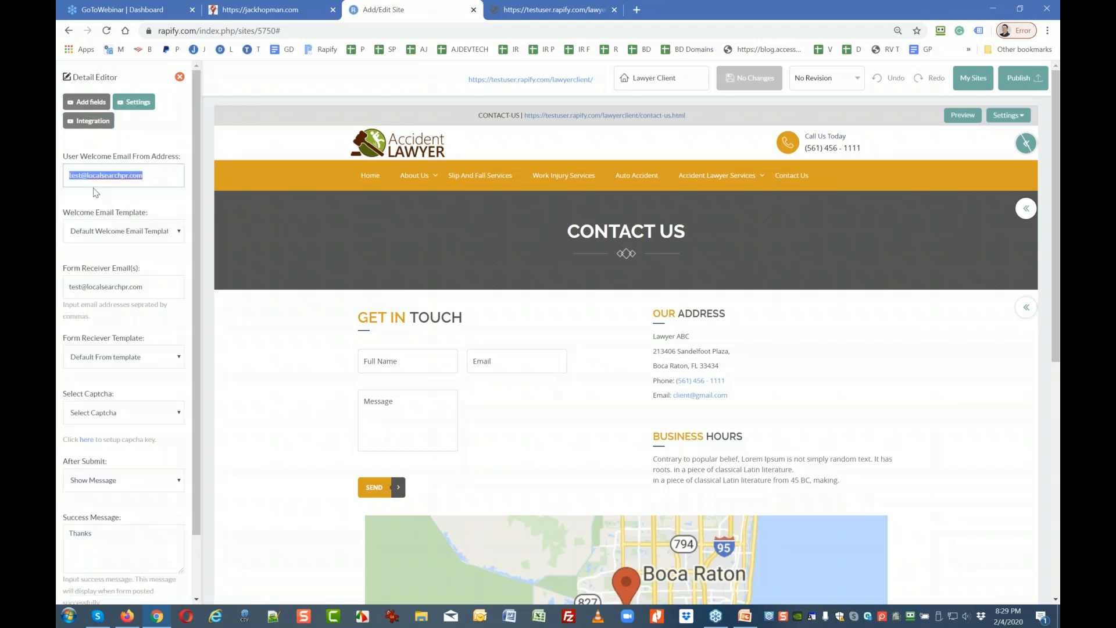
key("BackSpace")
Keep both templates and Show Message after submission unchanged, then apply the form settings.
left_click(108, 232)
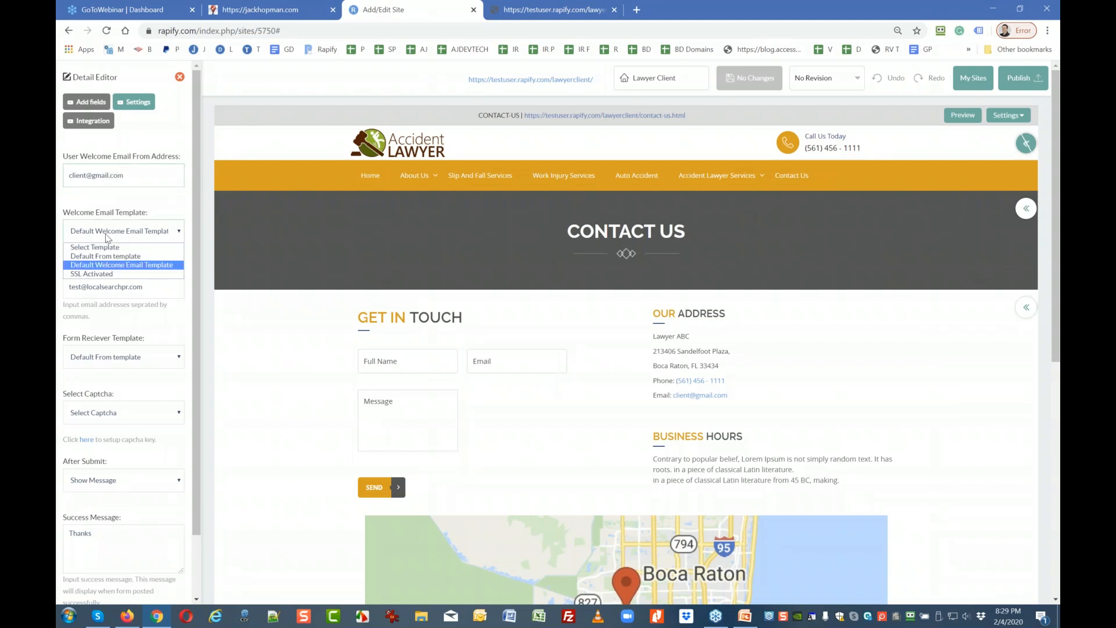
left_click(110, 238)
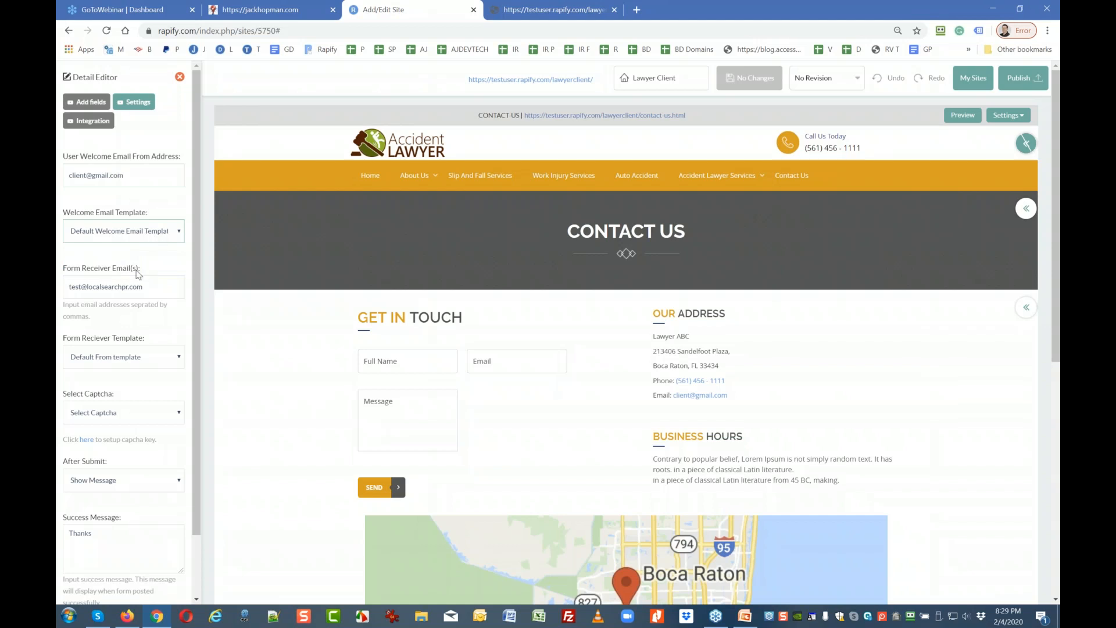
left_click(144, 358)
left_click(144, 358)
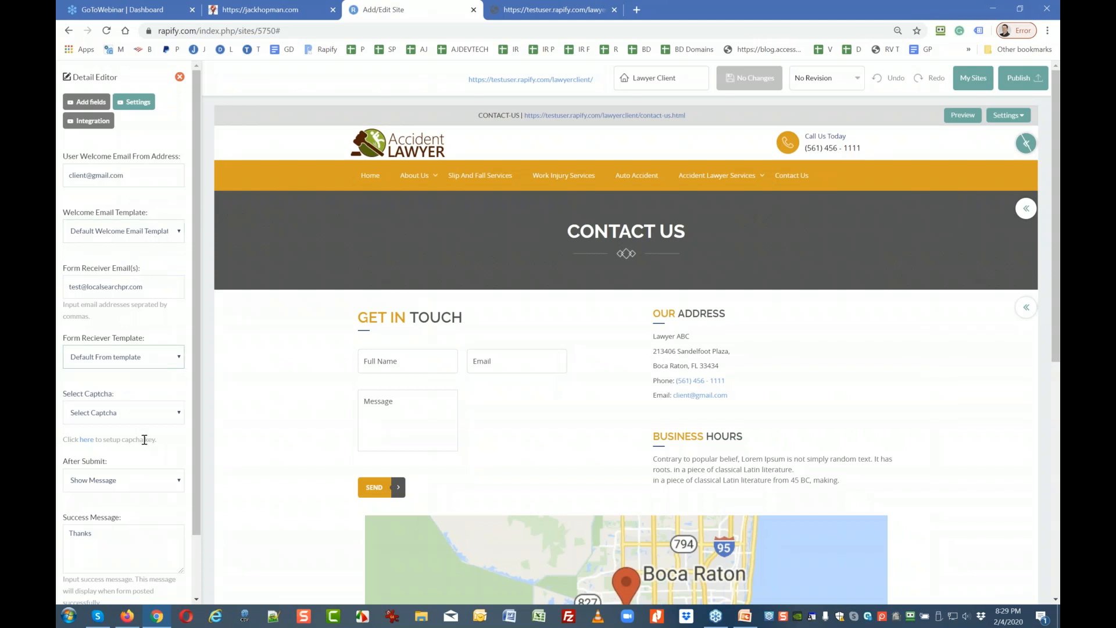
scroll(146, 442, "down", 2)
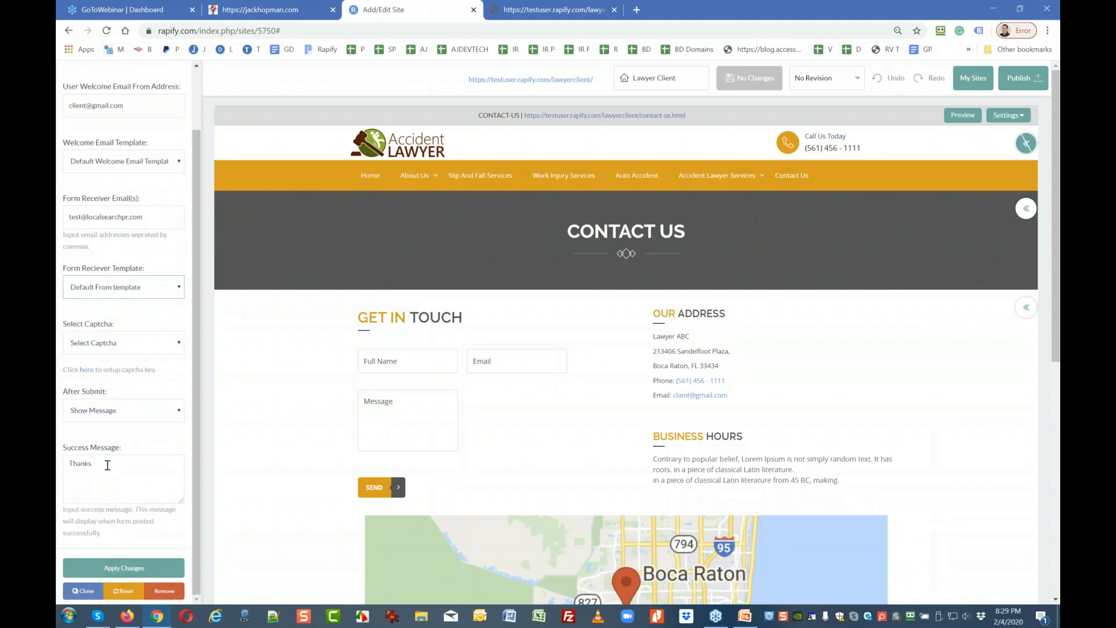
left_click(129, 417)
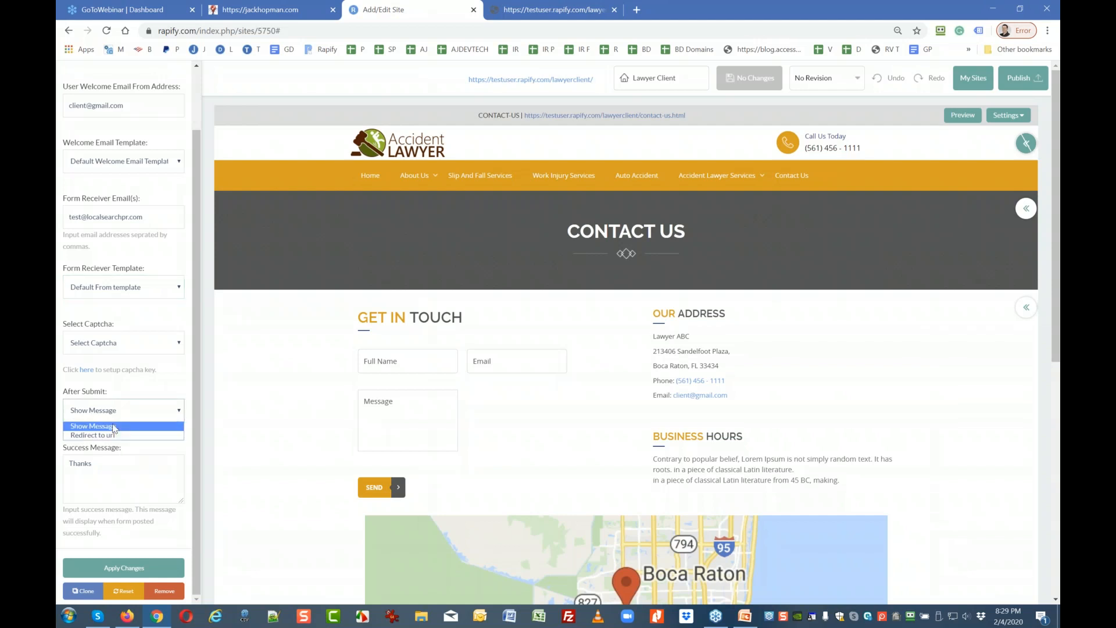
left_click(114, 427)
left_click(129, 571)
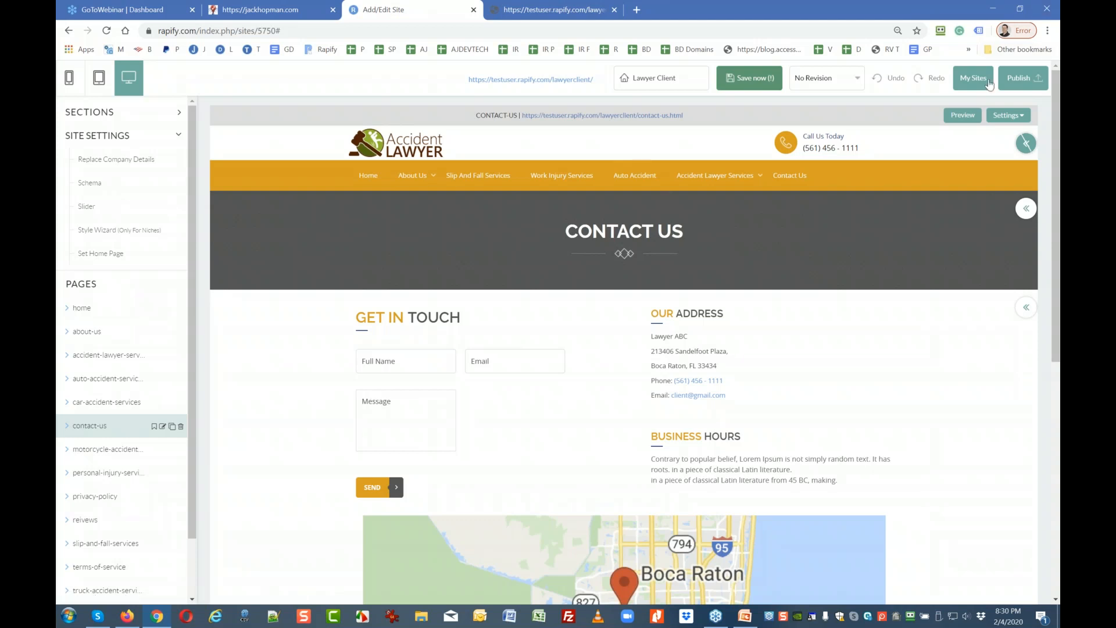
Save the Lawyer Client site after the save-first warning, then Publish Now all its pages.
left_click(1022, 85)
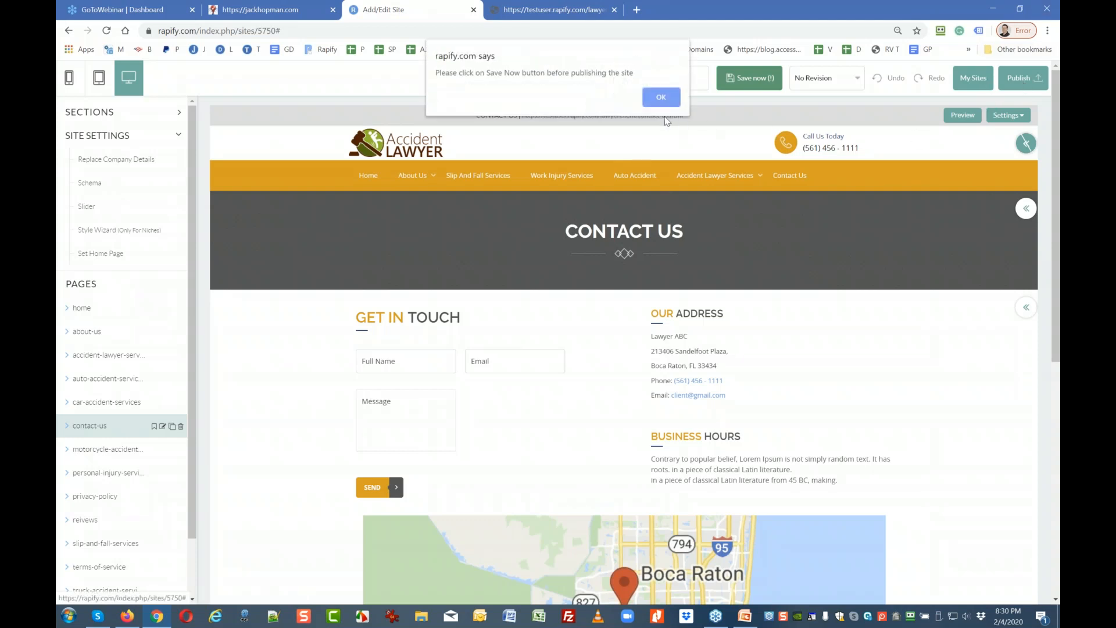
left_click(662, 100)
left_click(735, 81)
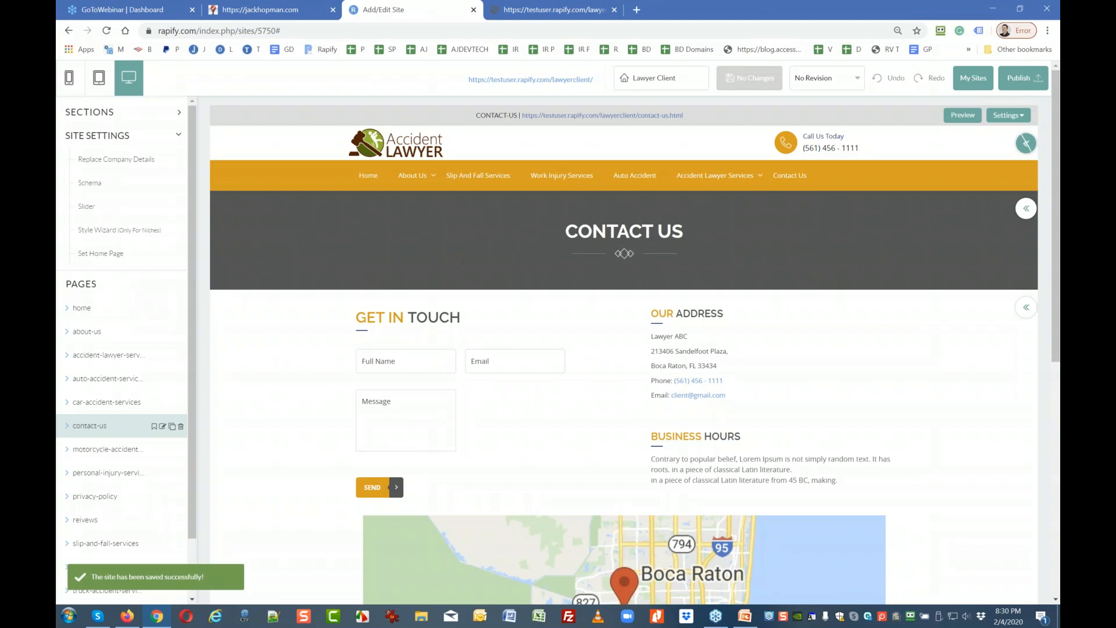
left_click(1023, 78)
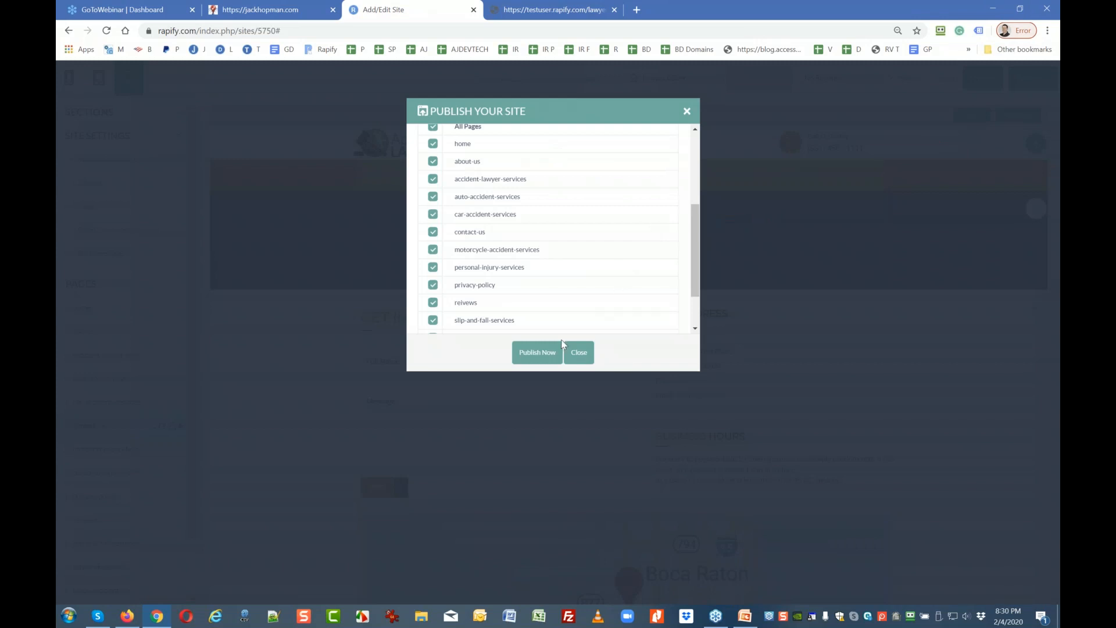
left_click(541, 352)
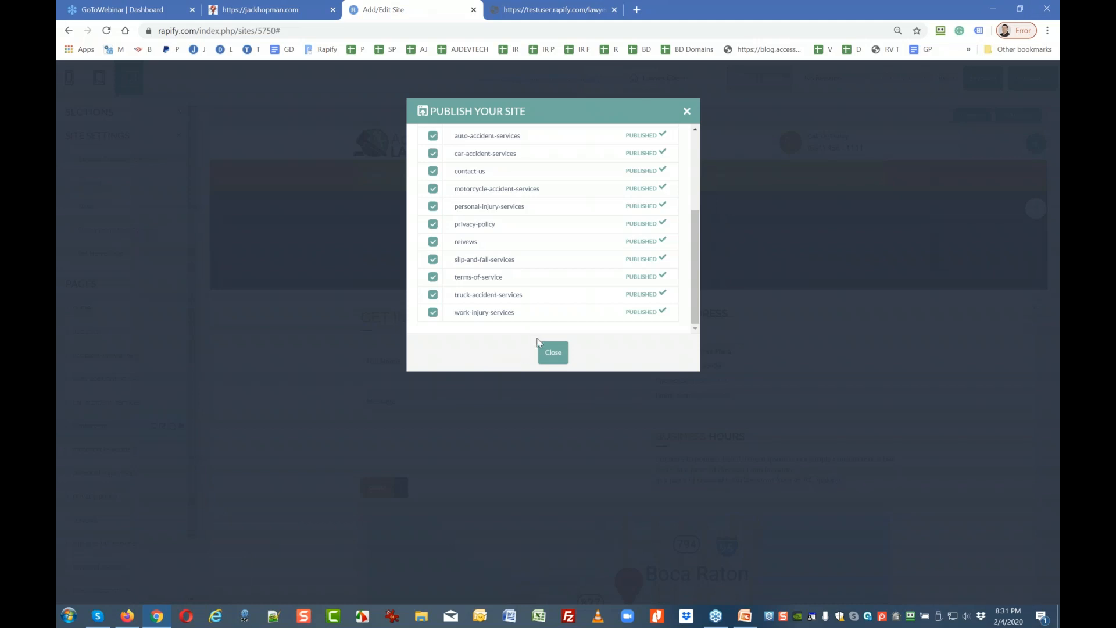
left_click(553, 352)
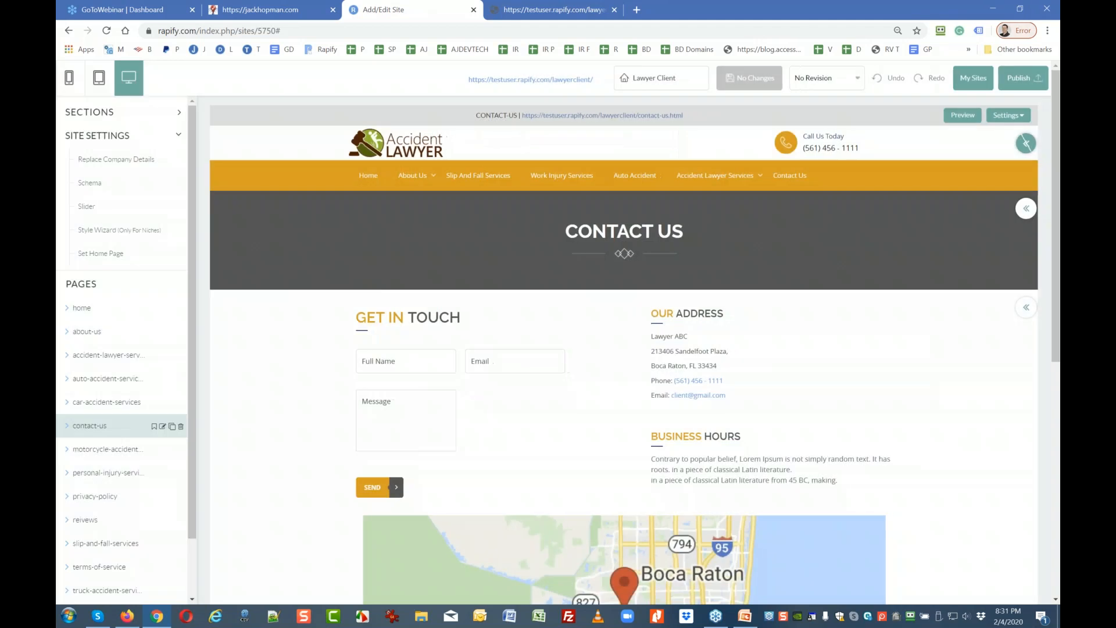
Copy the live contact page's address and load it in a new browser tab.
left_click(491, 16)
left_click(349, 30)
key("ctrl+c")
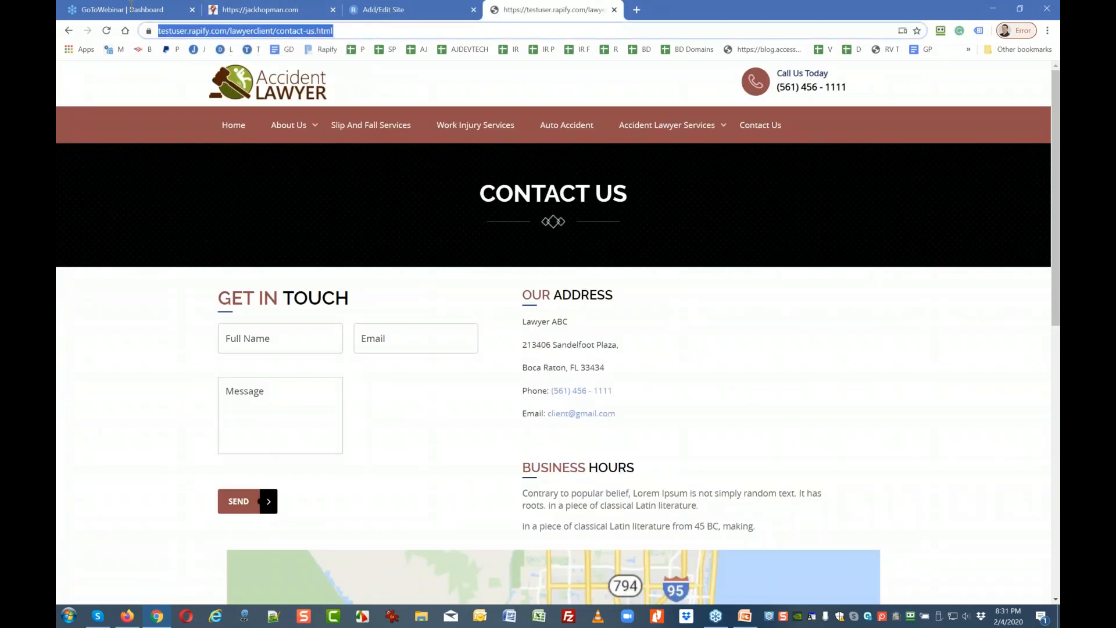
left_click(637, 10)
key("ctrl+v")
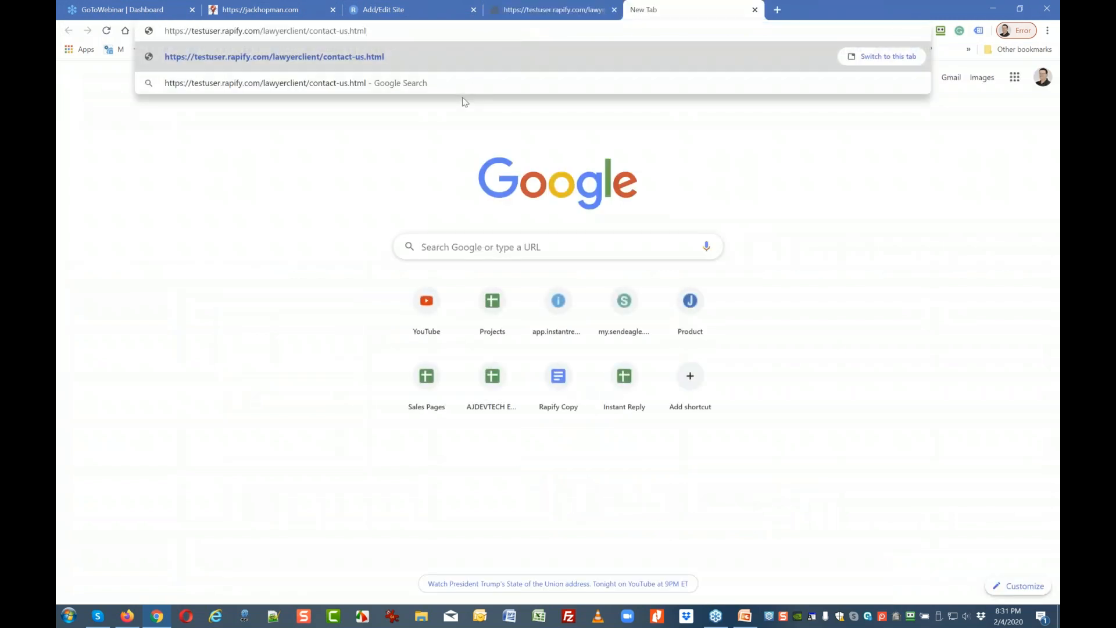
key("Return")
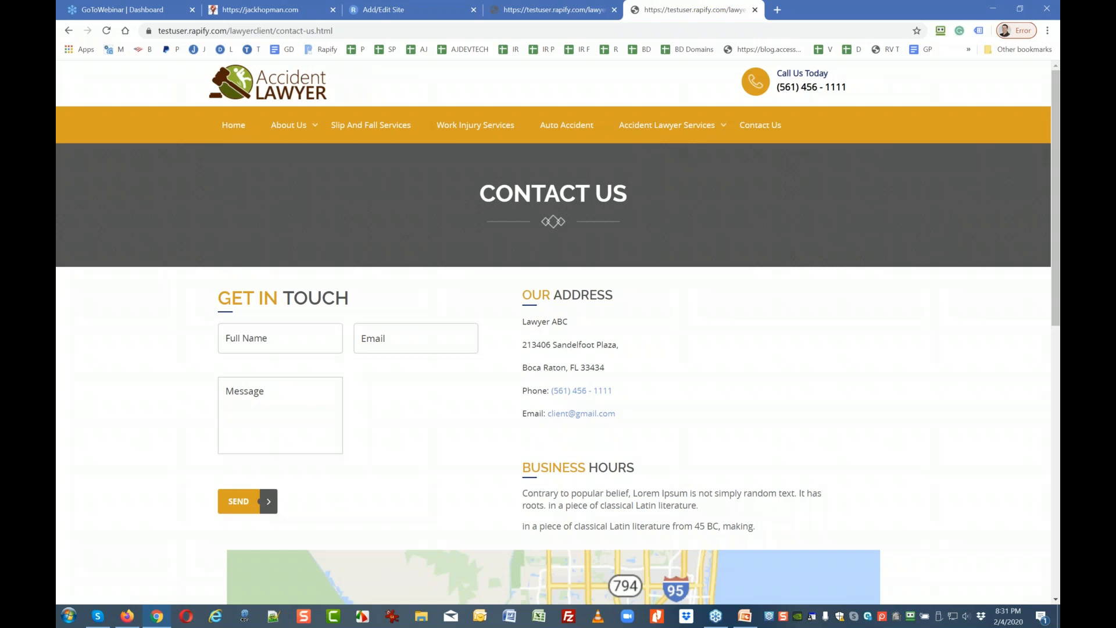
Go to the lawyer site's home page, scroll through it, and reload it.
left_click(234, 125)
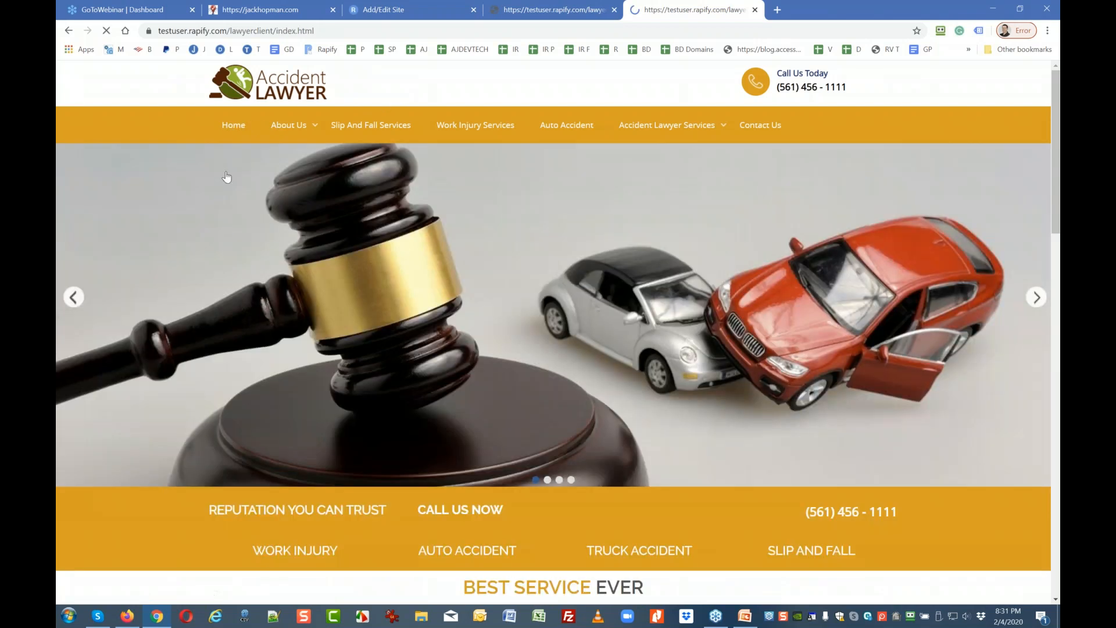
scroll(167, 287, "down", 10)
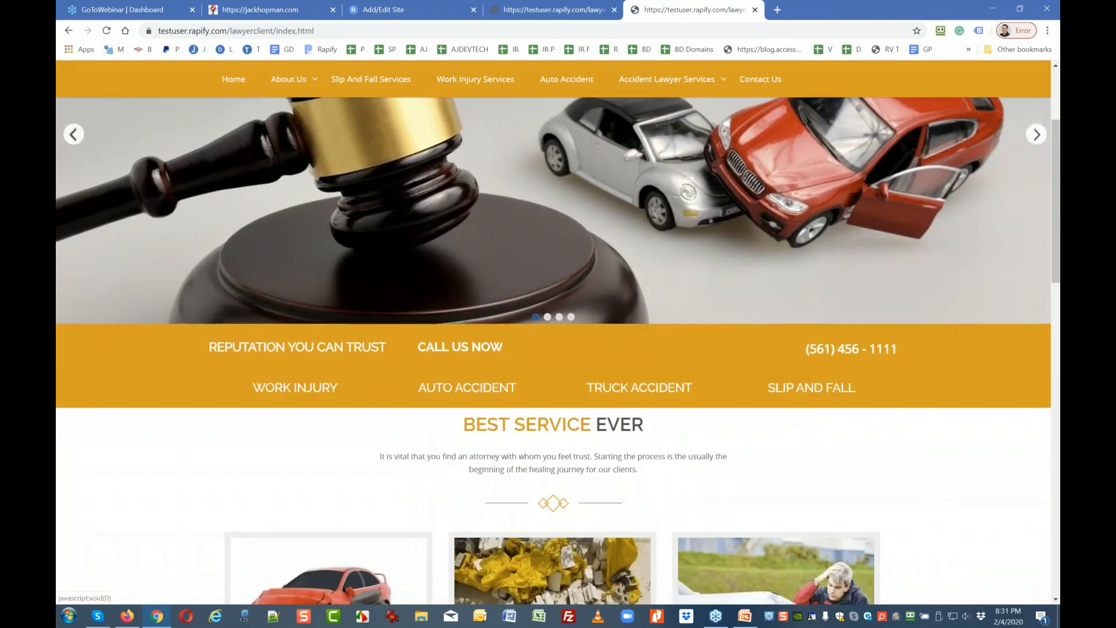
scroll(284, 164, "down", 5)
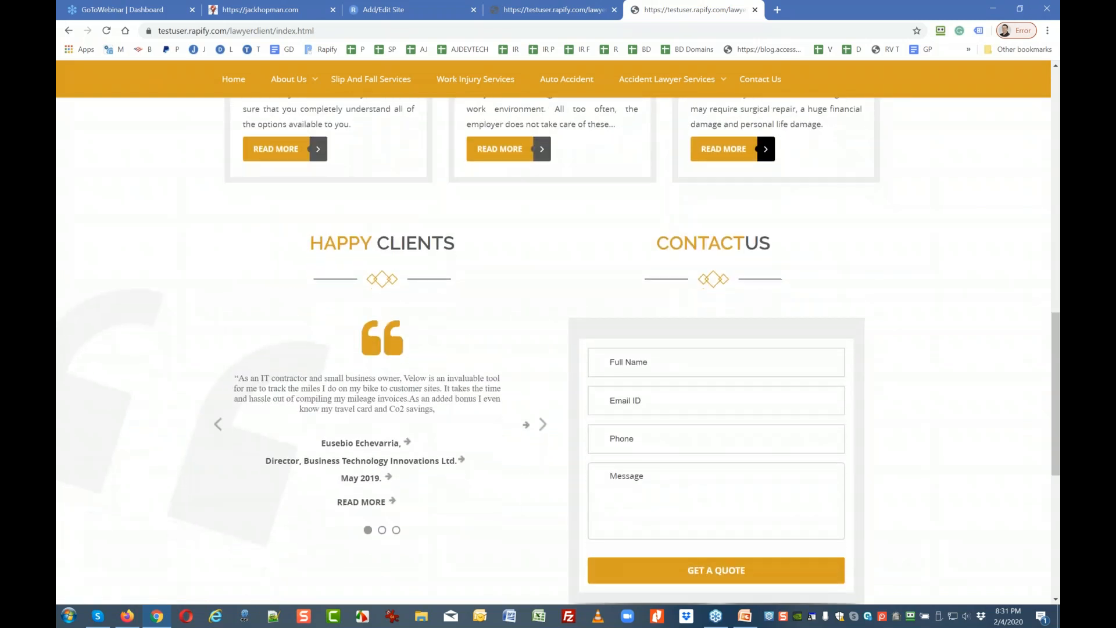
left_click(539, 10)
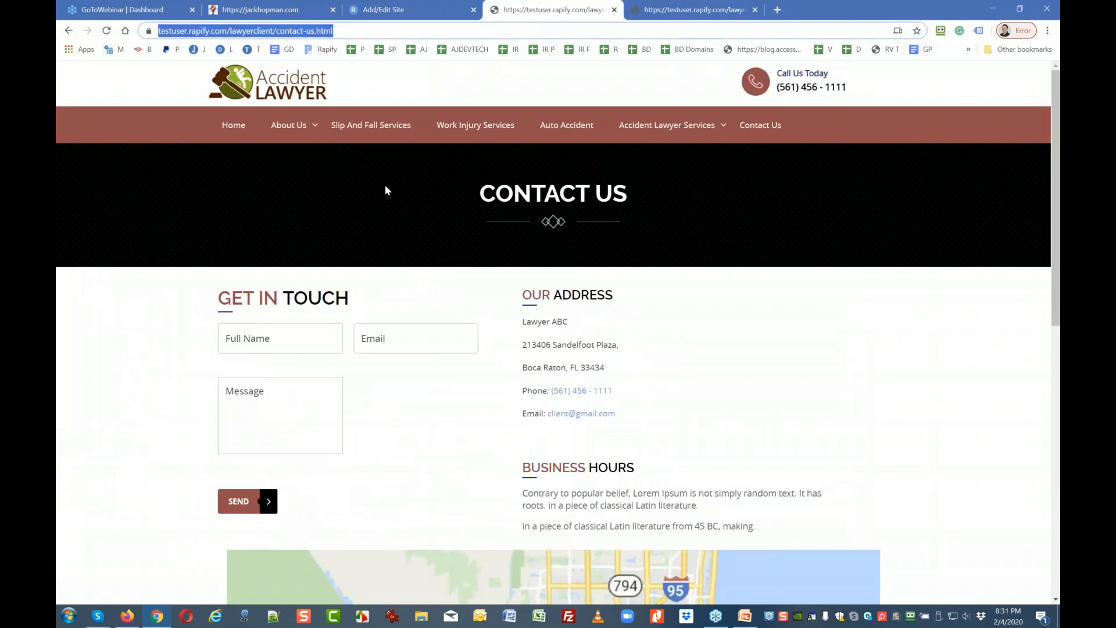
left_click(693, 16)
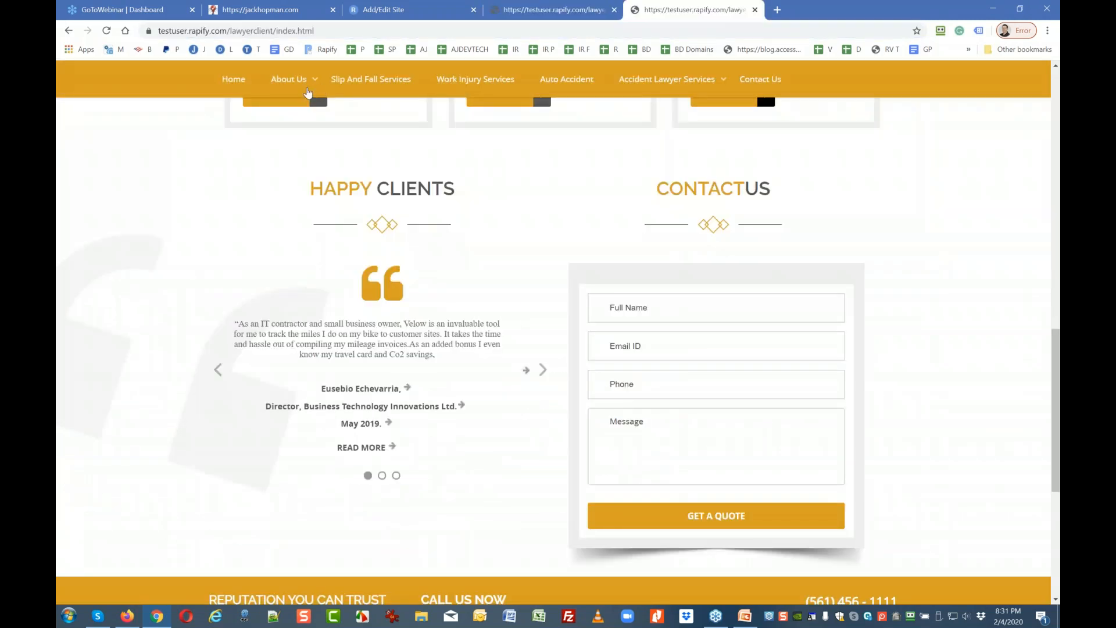
left_click(245, 88)
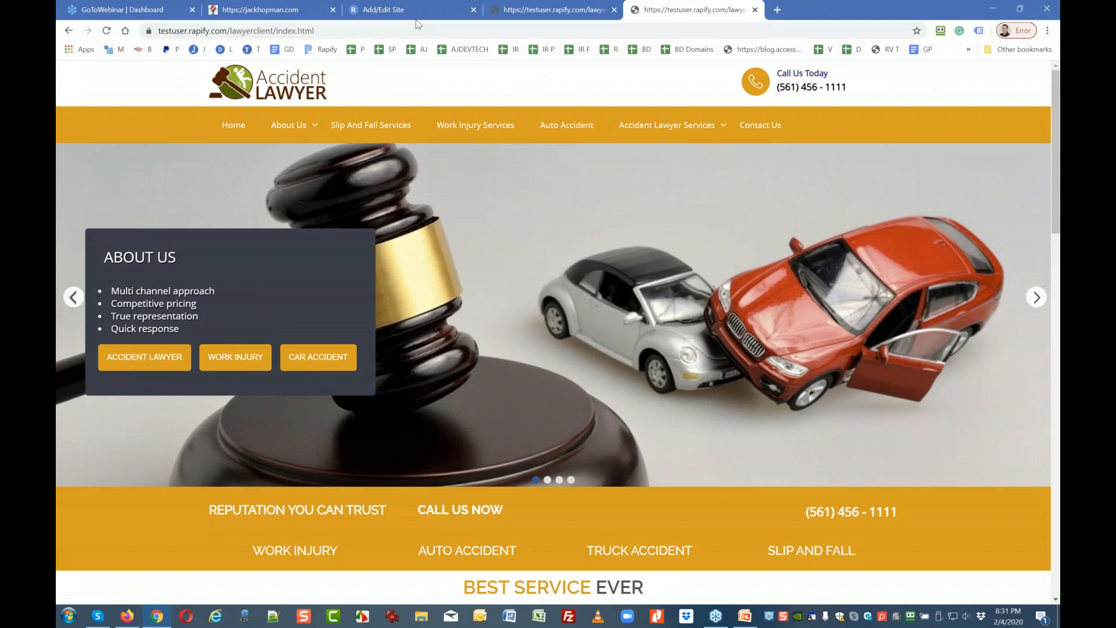
Go from the Add/Edit Site tab to My Sites, then open Getting Started tutorials.
left_click(386, 9)
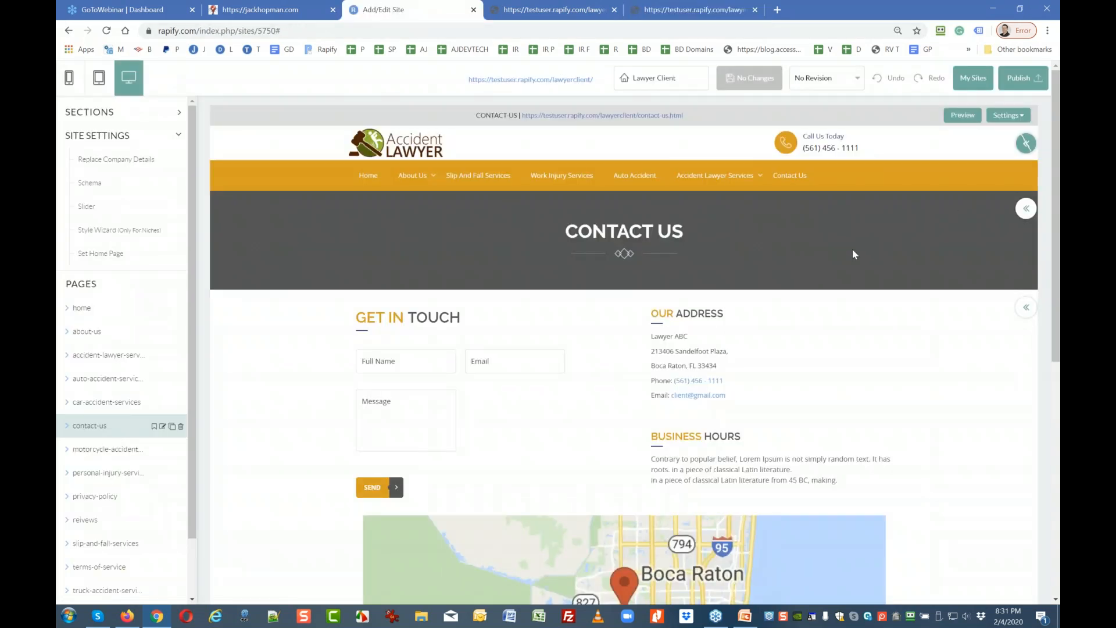
left_click(978, 86)
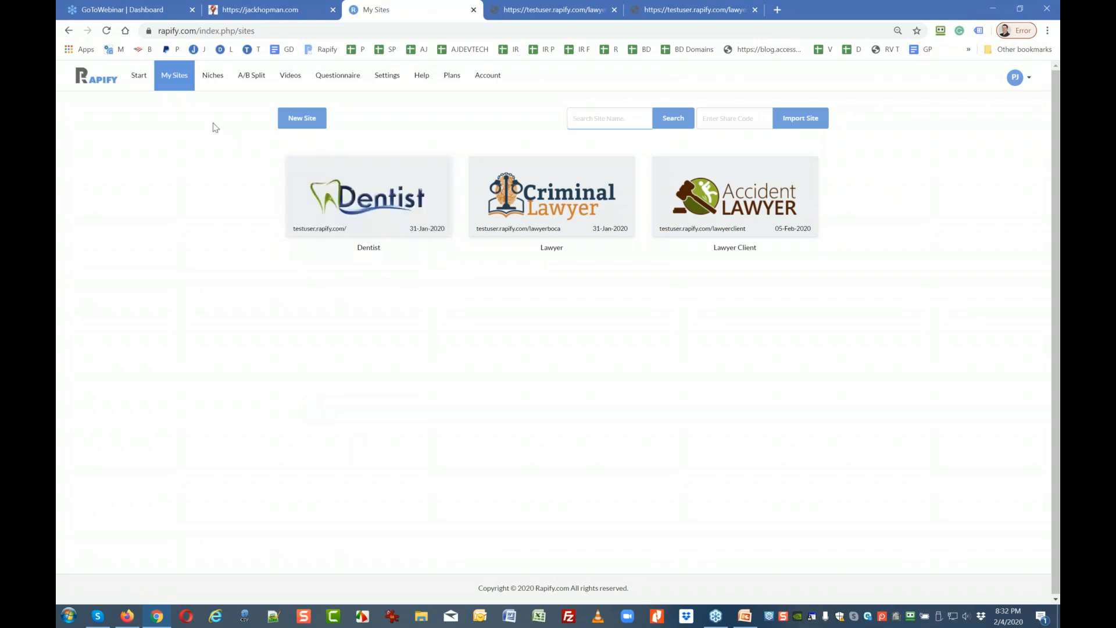
left_click(140, 87)
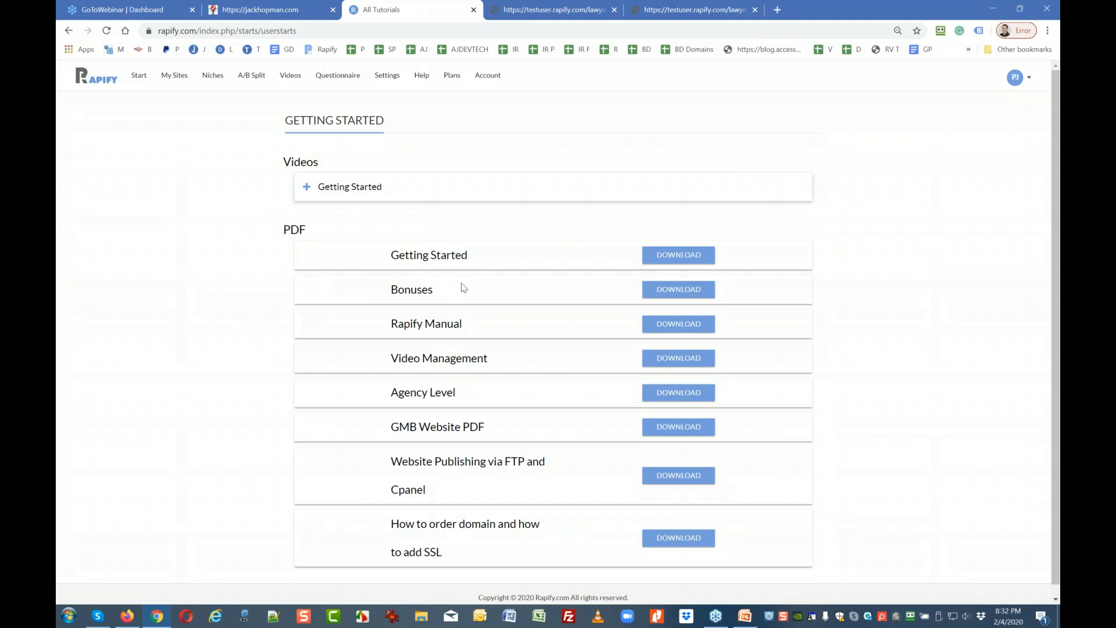
left_click(670, 260)
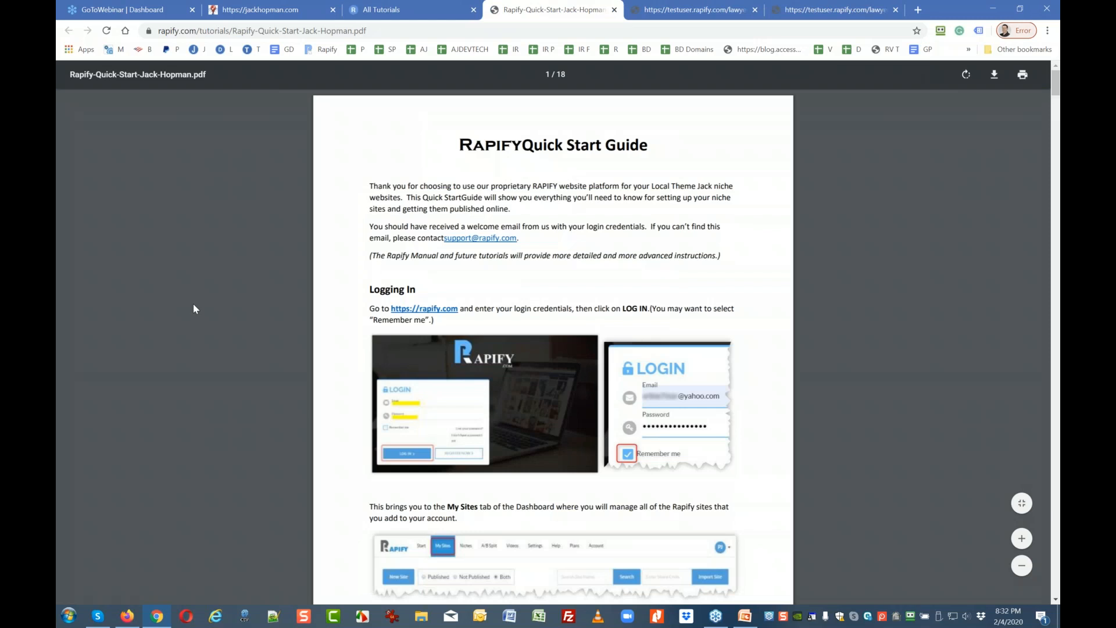
key("ctrl+plus")
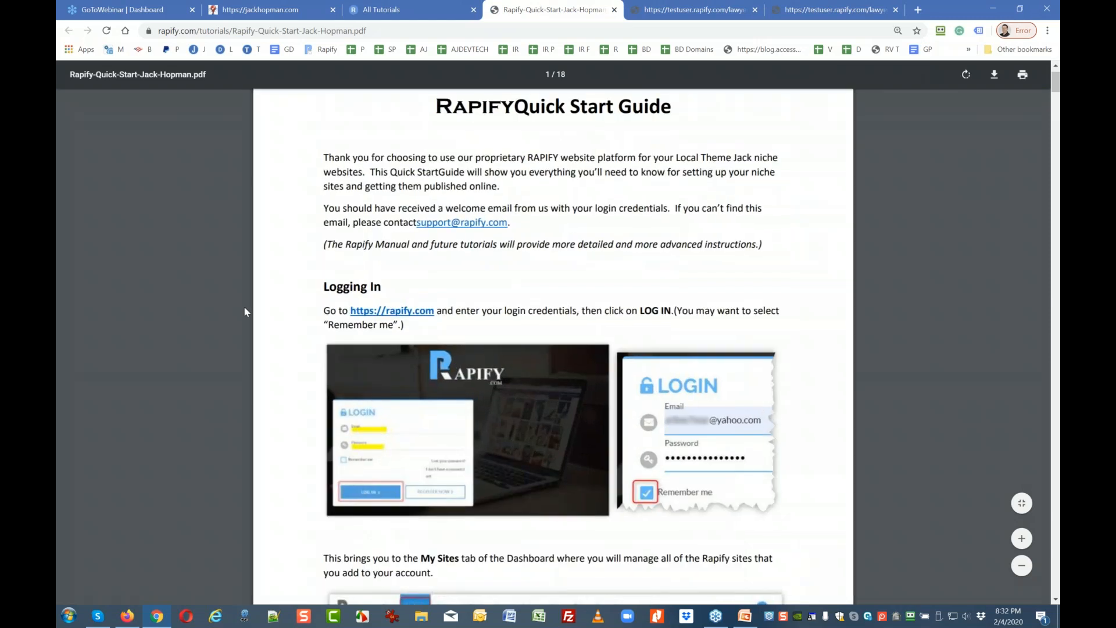
scroll(486, 291, "down", 3)
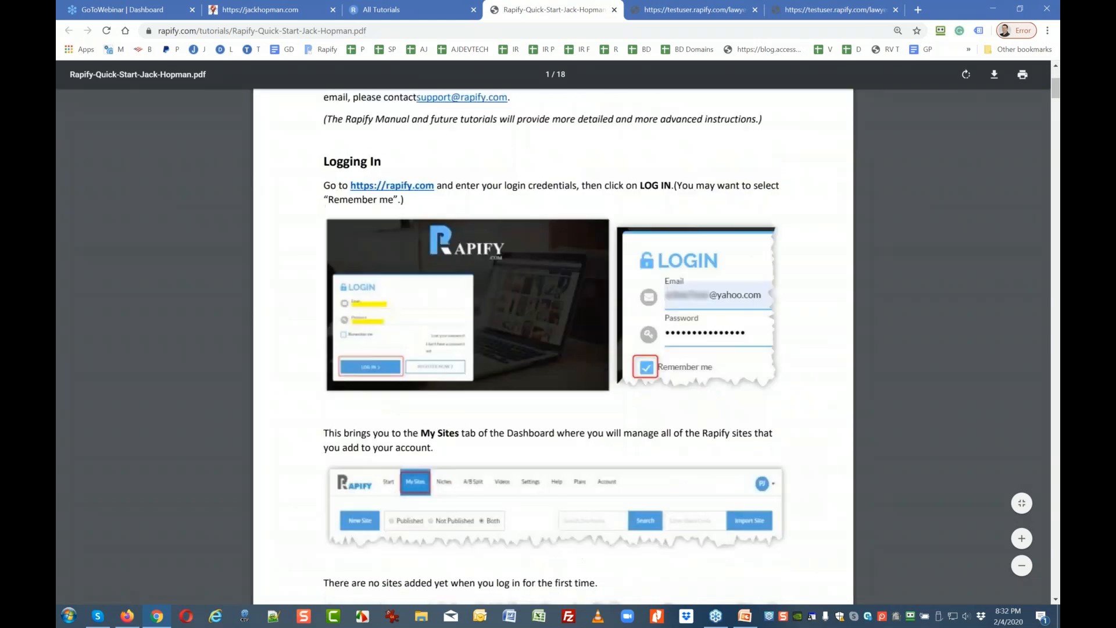
scroll(473, 286, "down", 4)
scroll(471, 289, "down", 3)
scroll(471, 289, "up", 2)
scroll(472, 288, "down", 12)
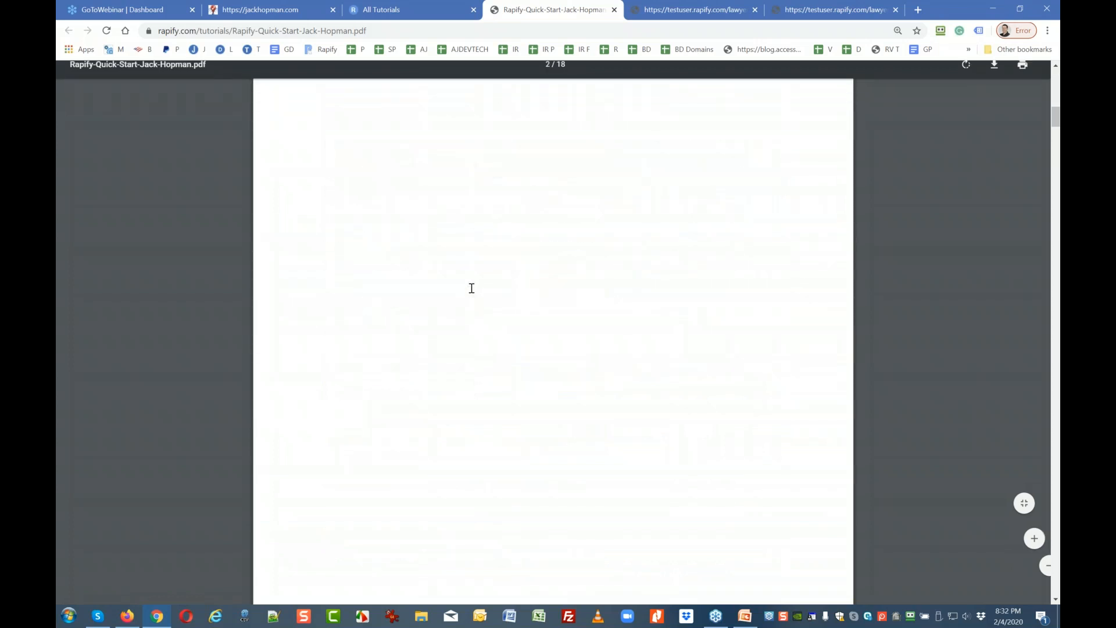
scroll(472, 288, "down", 7)
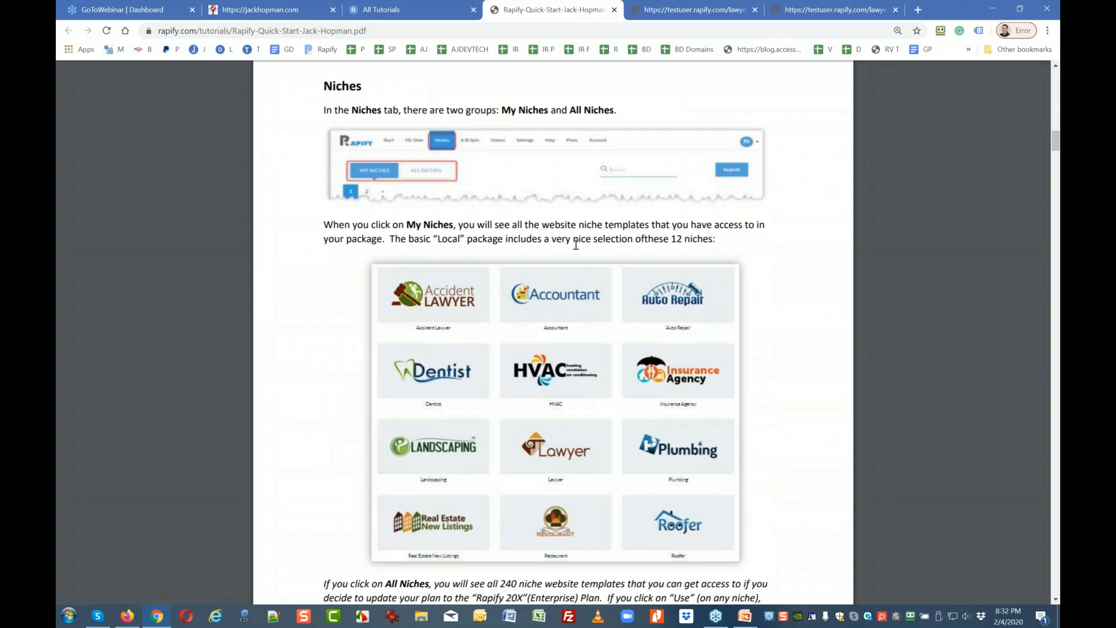
scroll(570, 262, "down", 2)
scroll(569, 264, "down", 11)
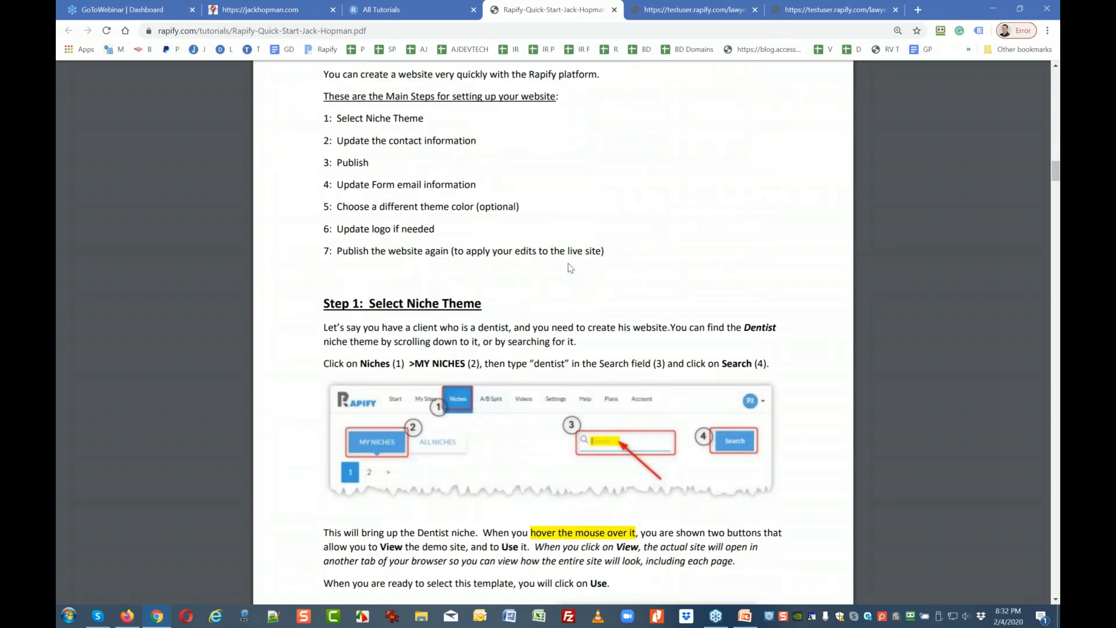
scroll(568, 267, "up", 1)
scroll(416, 289, "down", 2)
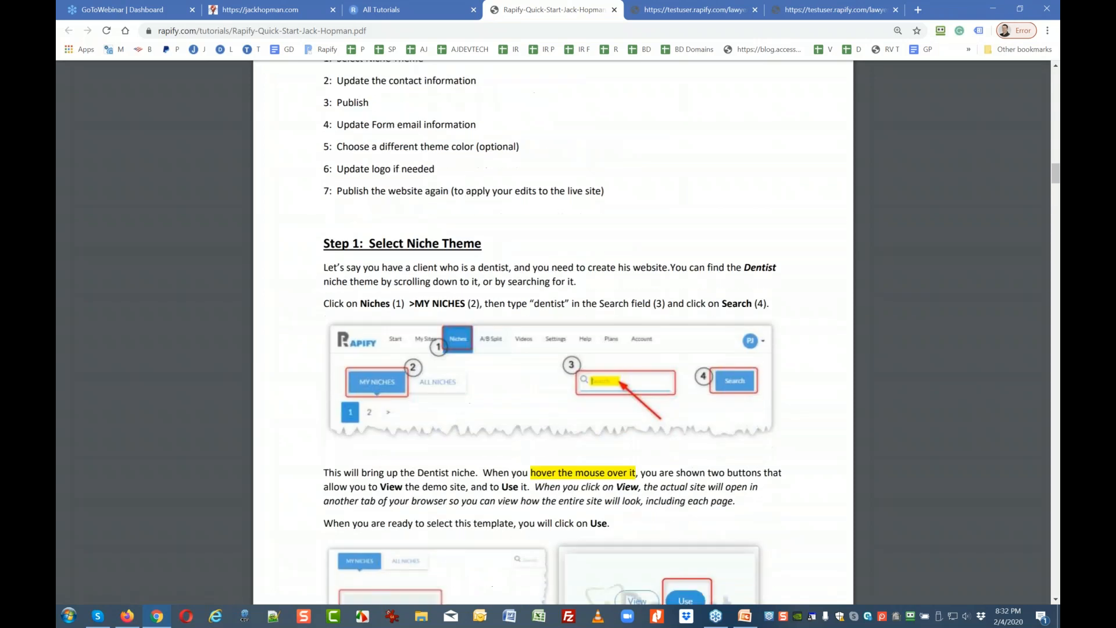
scroll(404, 314, "down", 5)
scroll(405, 314, "down", 5)
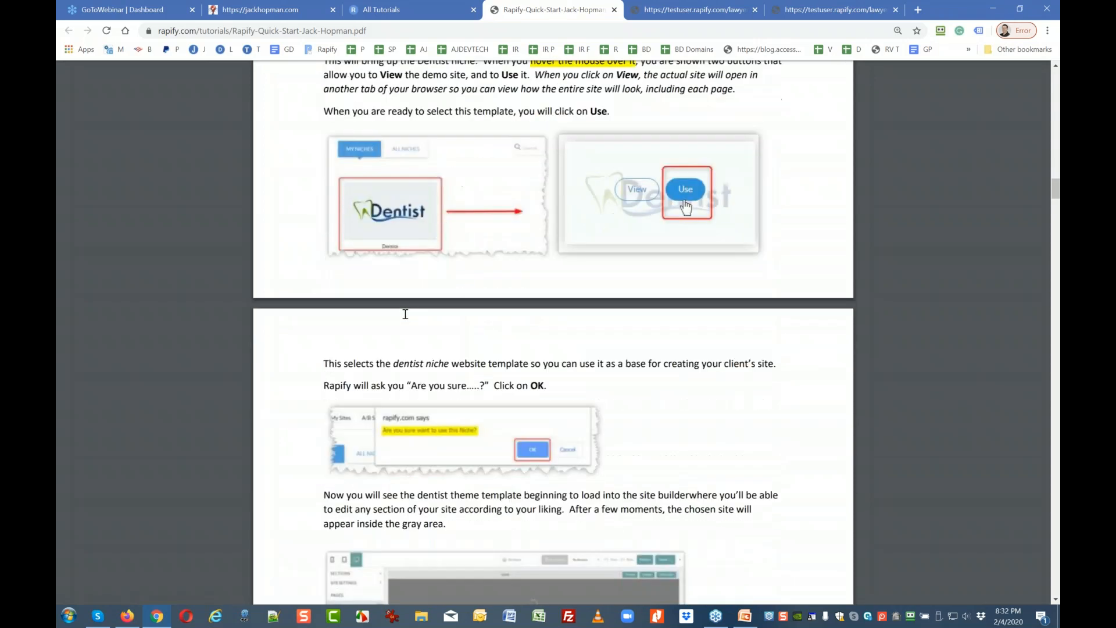
scroll(405, 314, "down", 3)
scroll(405, 314, "down", 3)
scroll(405, 442, "down", 6)
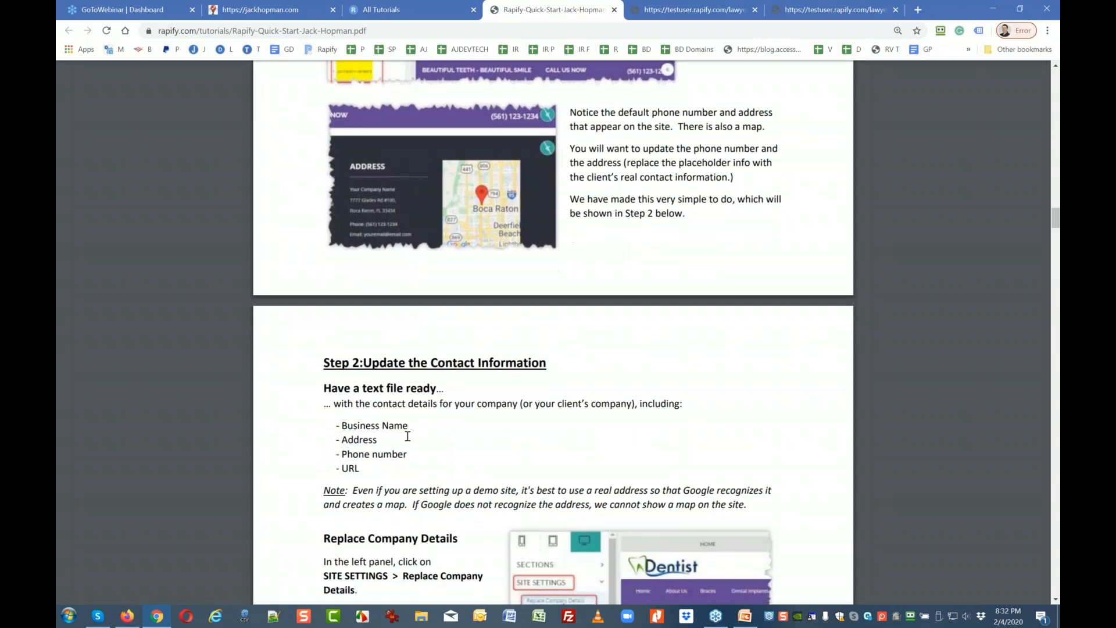
scroll(408, 436, "down", 13)
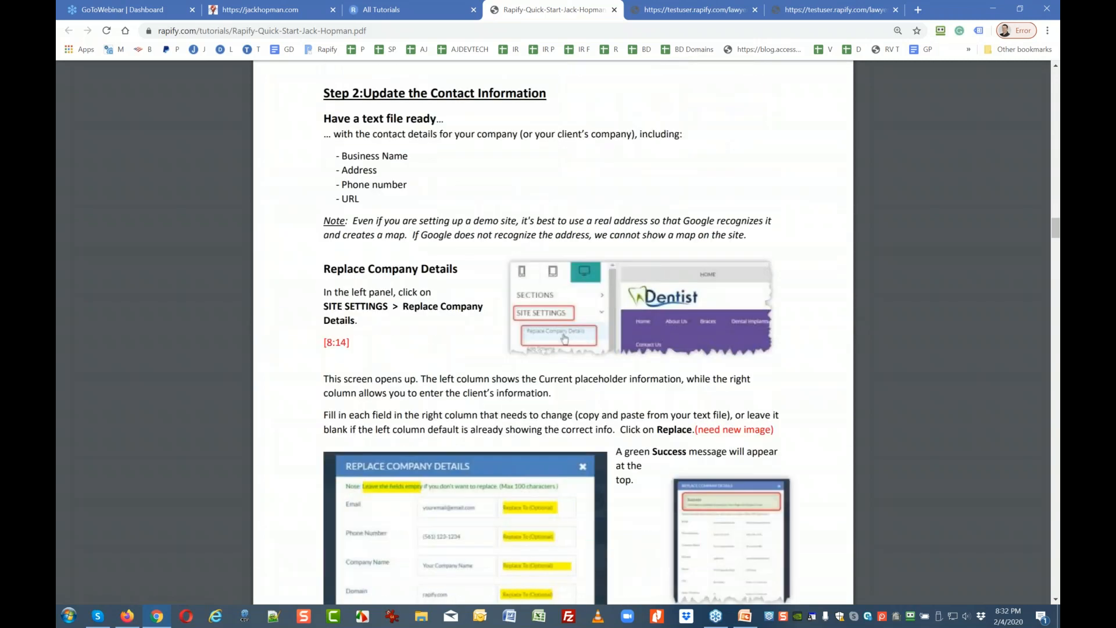
scroll(409, 435, "down", 9)
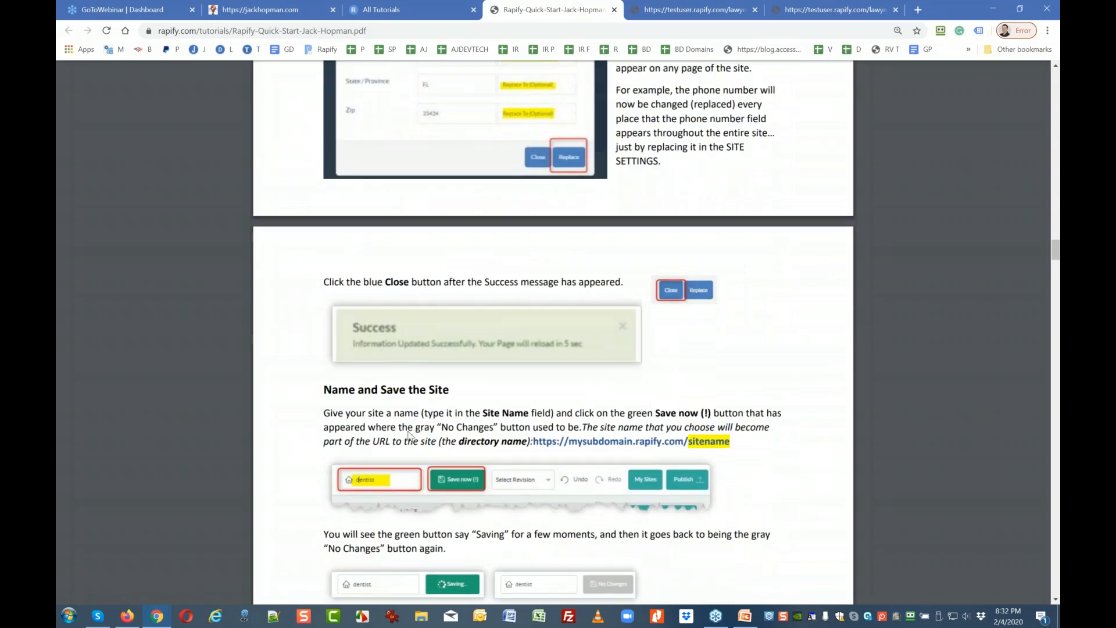
scroll(409, 436, "down", 10)
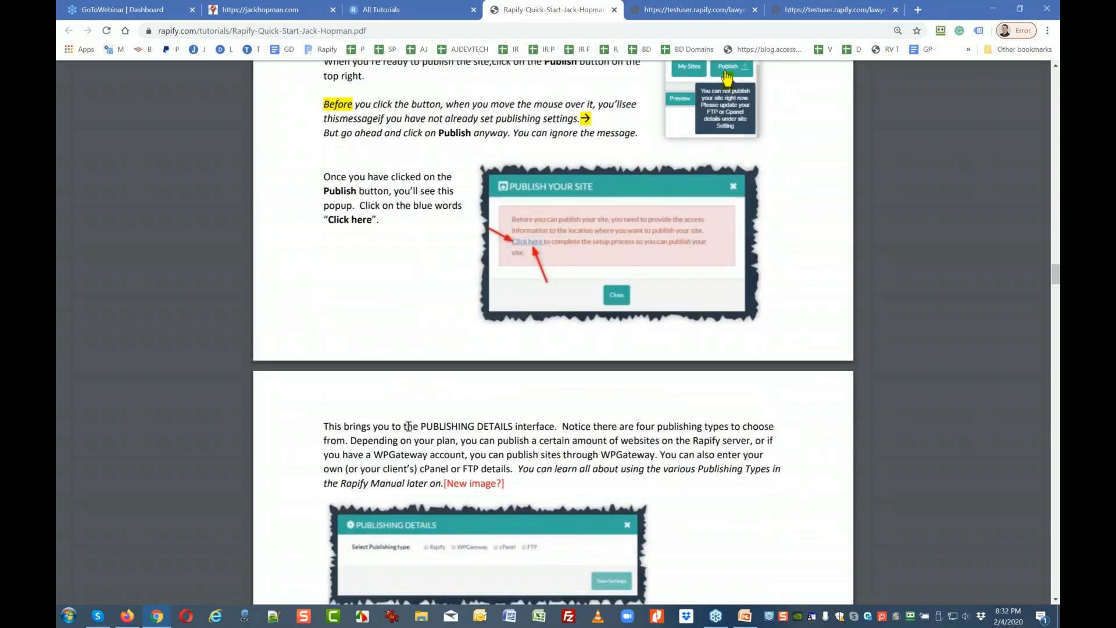
scroll(409, 427, "down", 5)
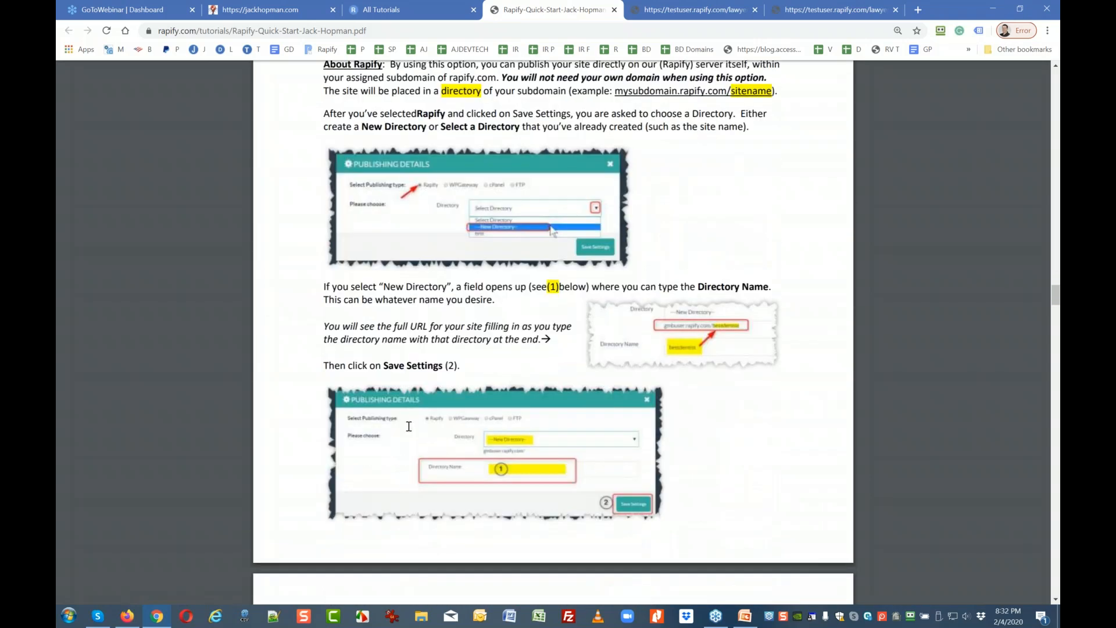
scroll(409, 426, "down", 2)
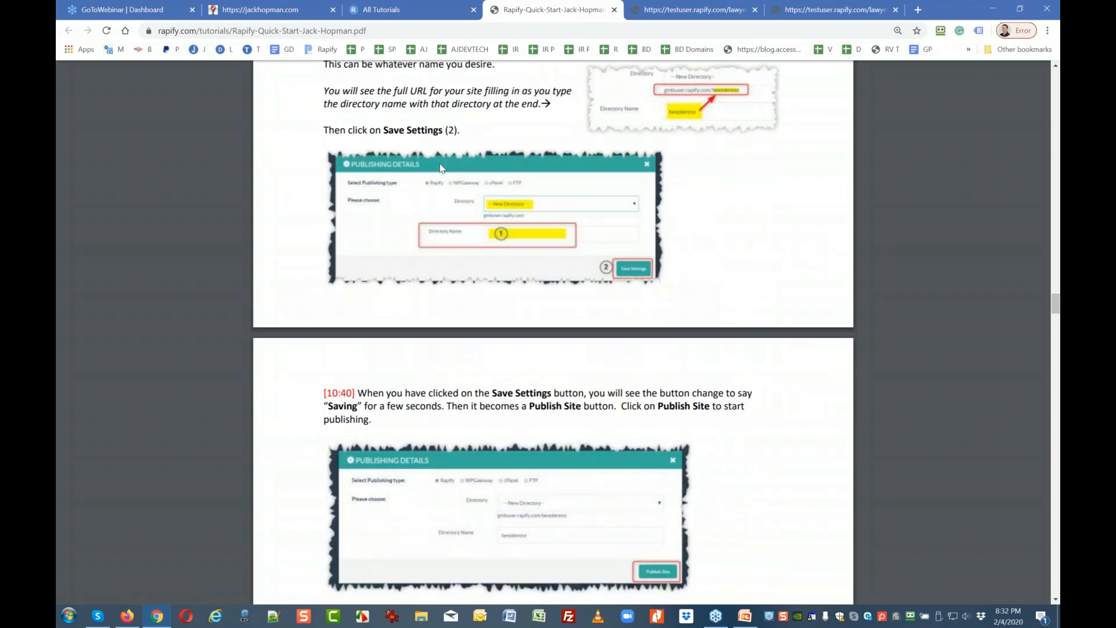
left_click(442, 7)
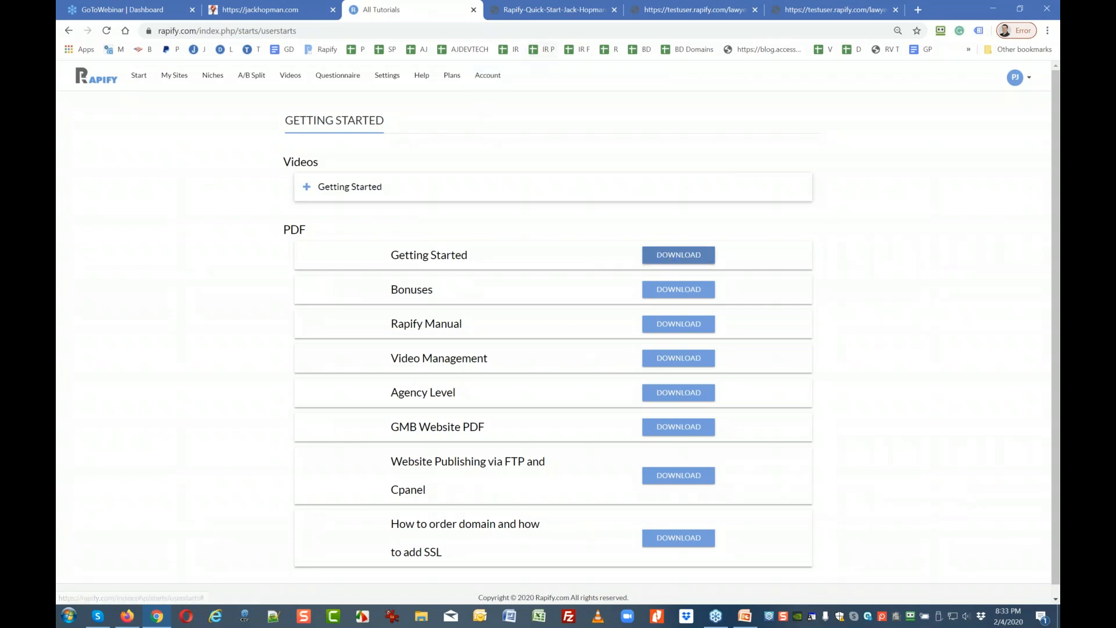
left_click(533, 12)
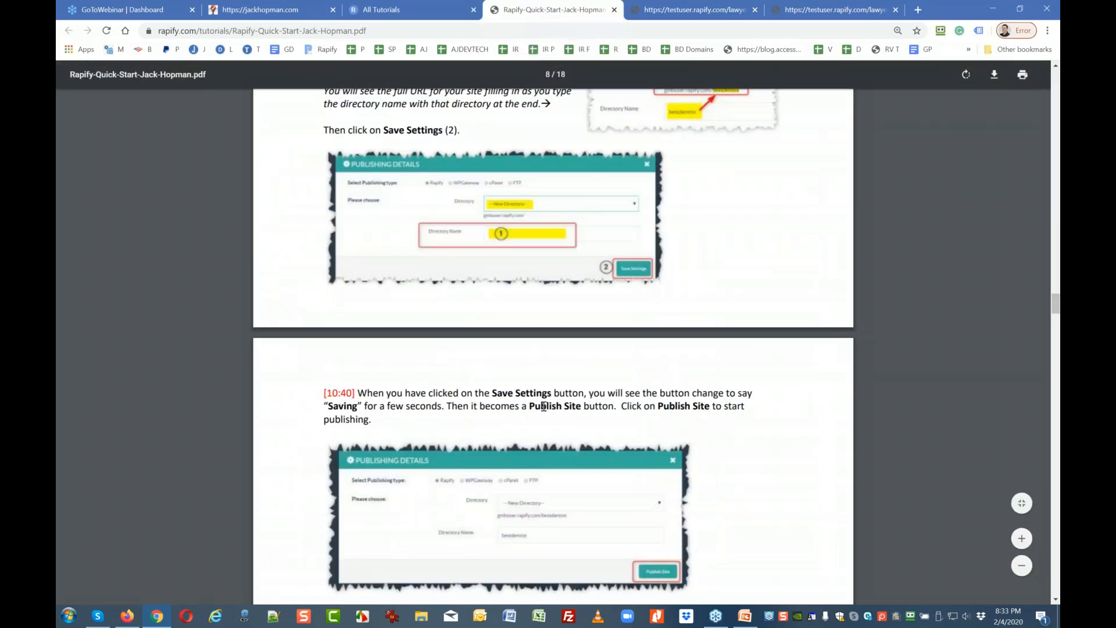
scroll(545, 410, "down", 3)
scroll(545, 411, "down", 15)
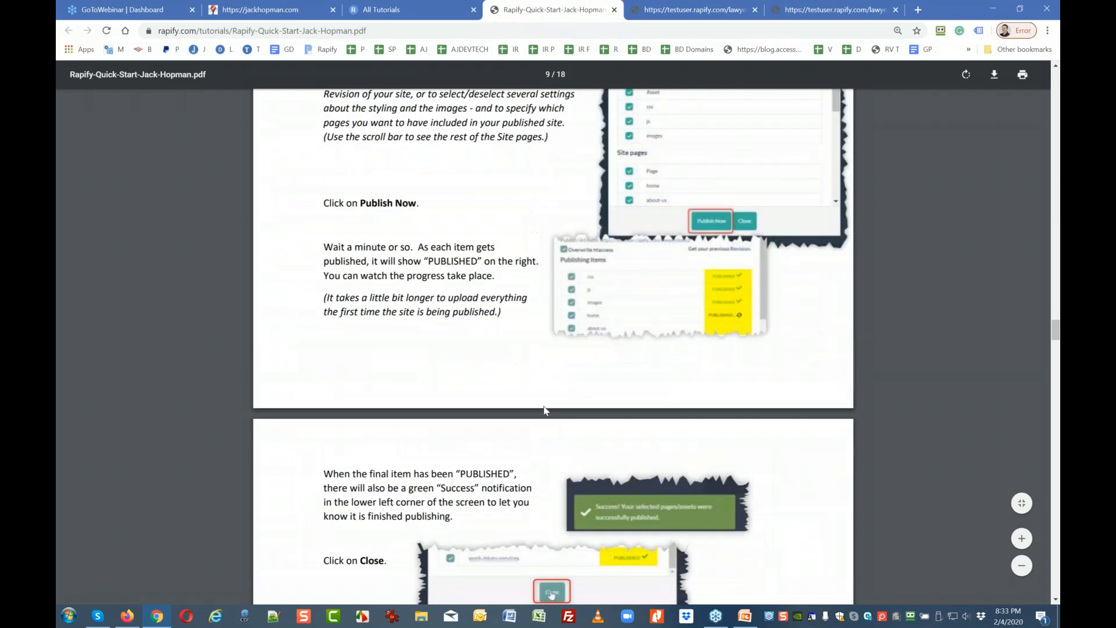
scroll(543, 406, "down", 10)
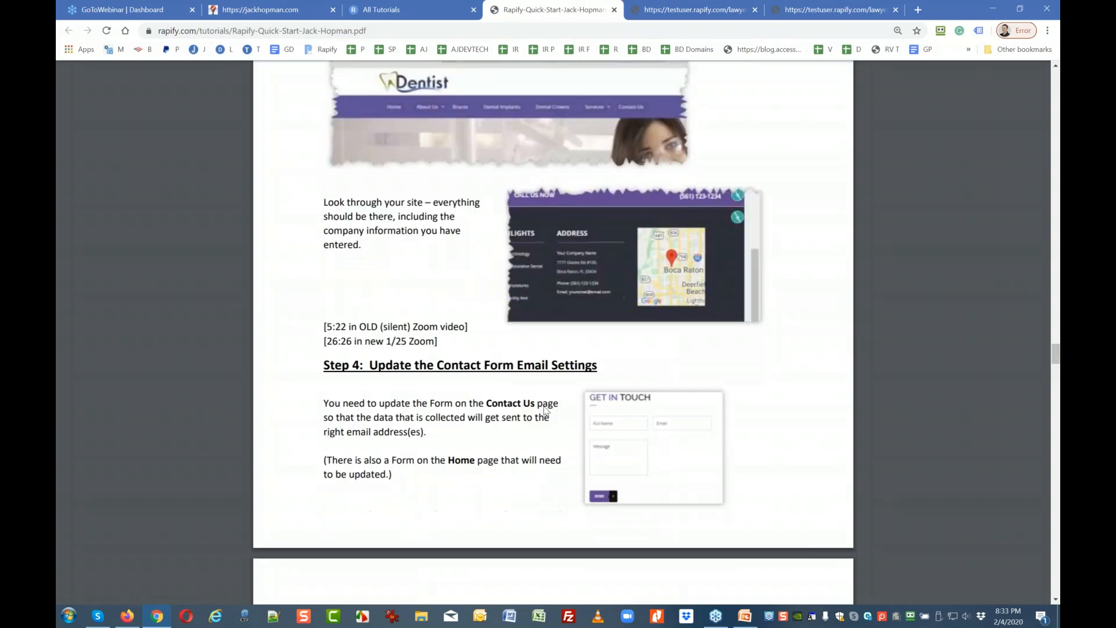
scroll(545, 410, "down", 6)
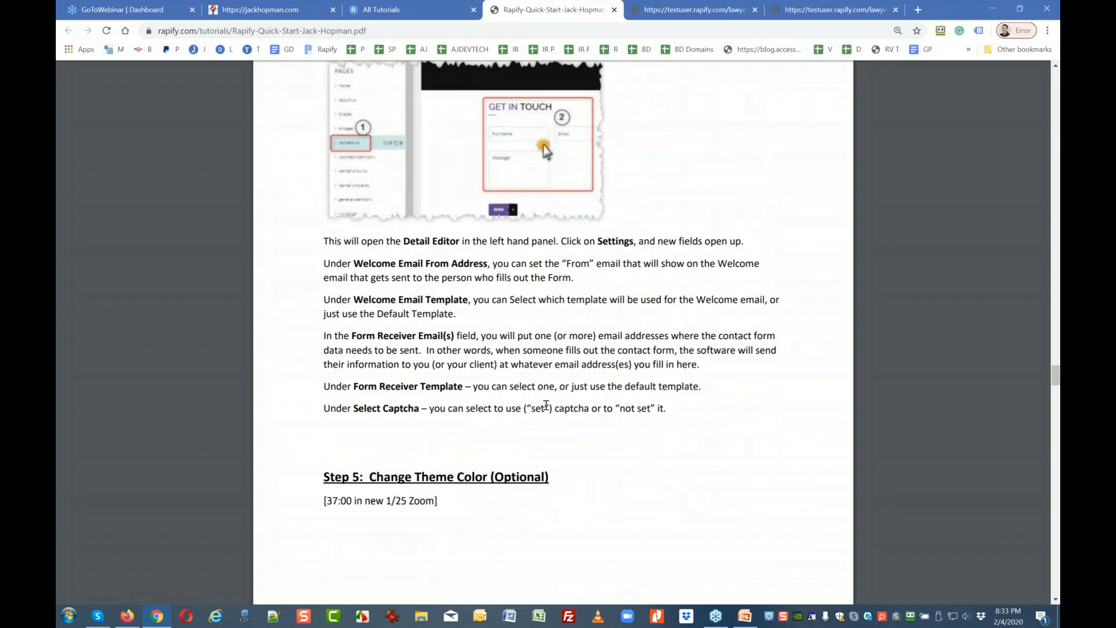
scroll(547, 405, "down", 20)
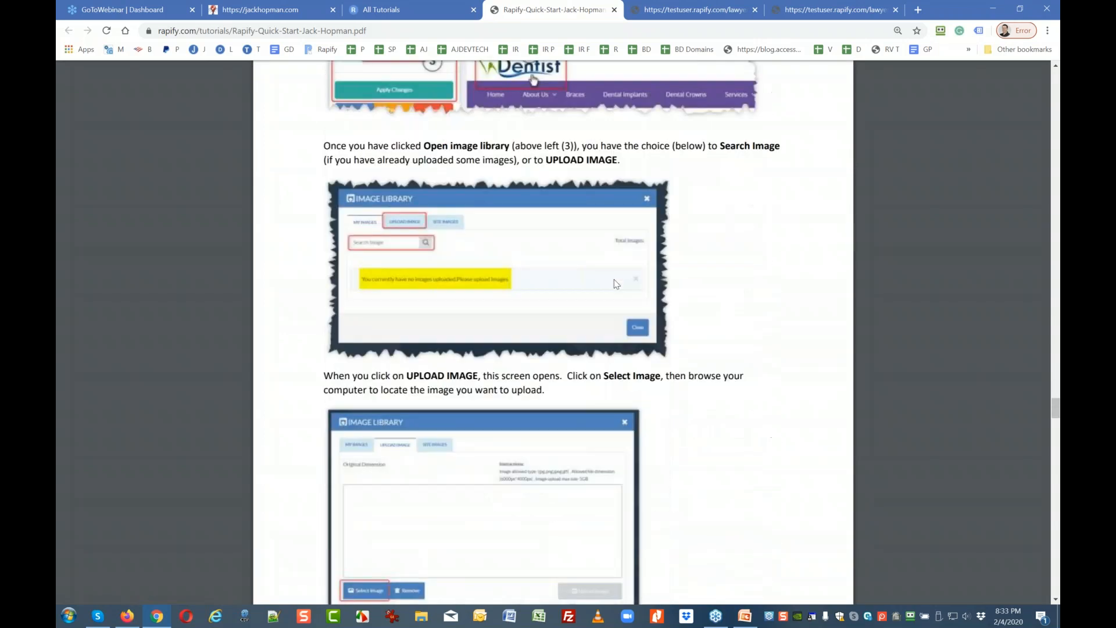
scroll(617, 283, "down", 12)
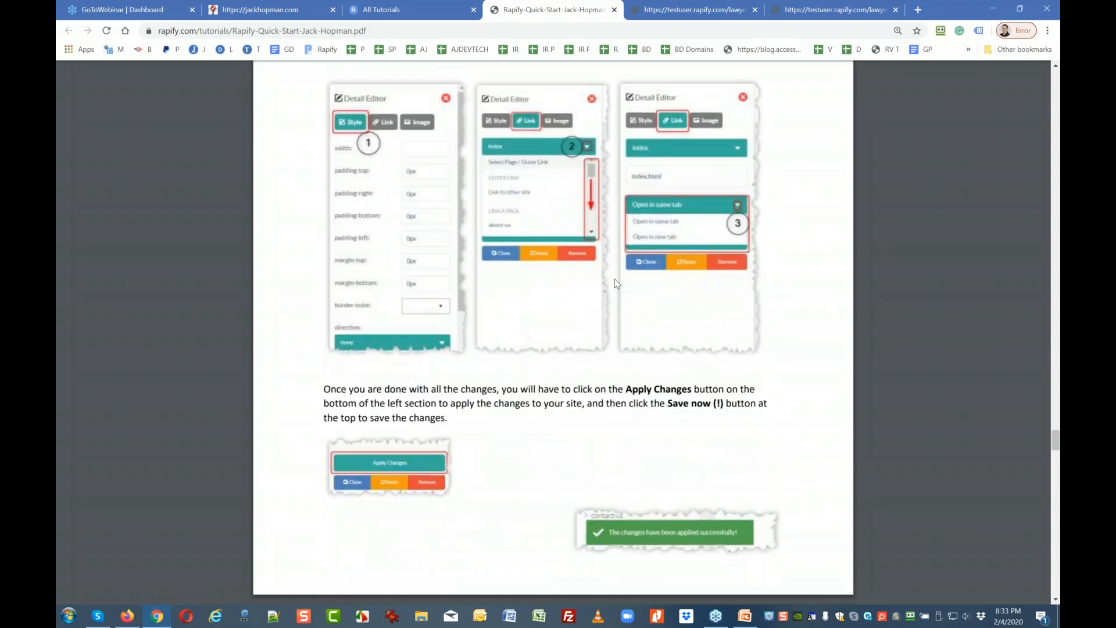
scroll(617, 283, "down", 6)
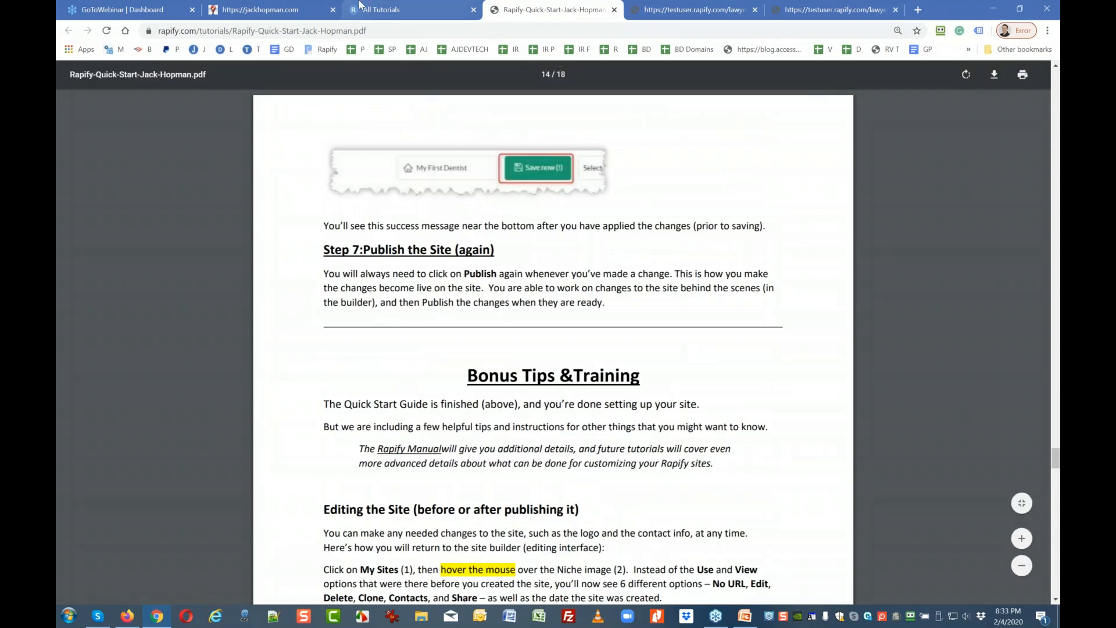
Open the Rapify Manual PDF and scroll down to its site logo and image upload sections.
left_click(371, 7)
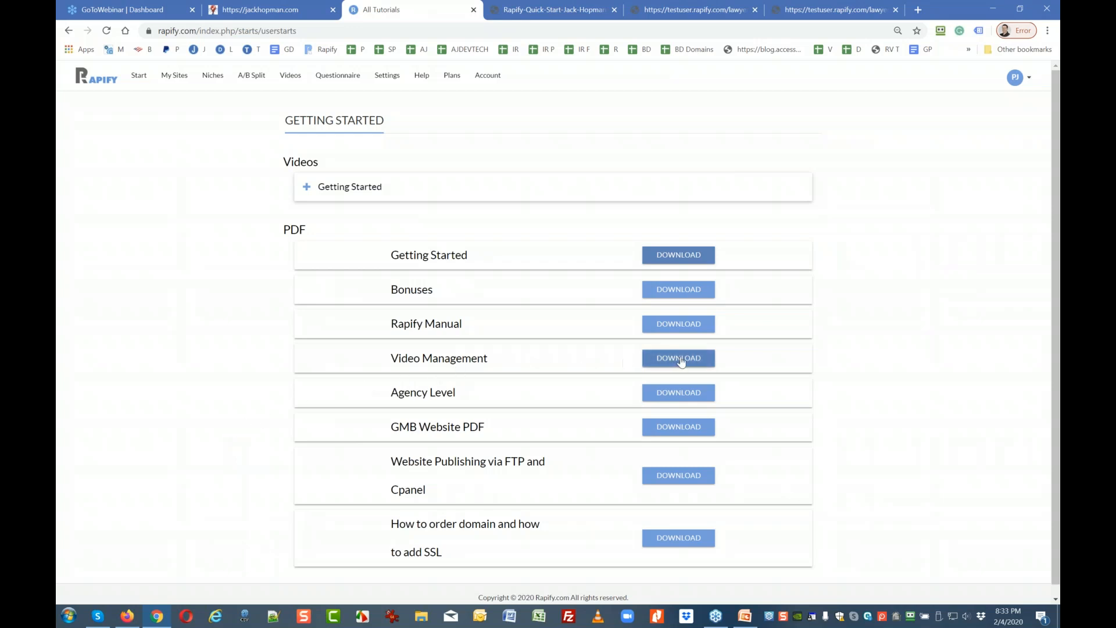
left_click(694, 330)
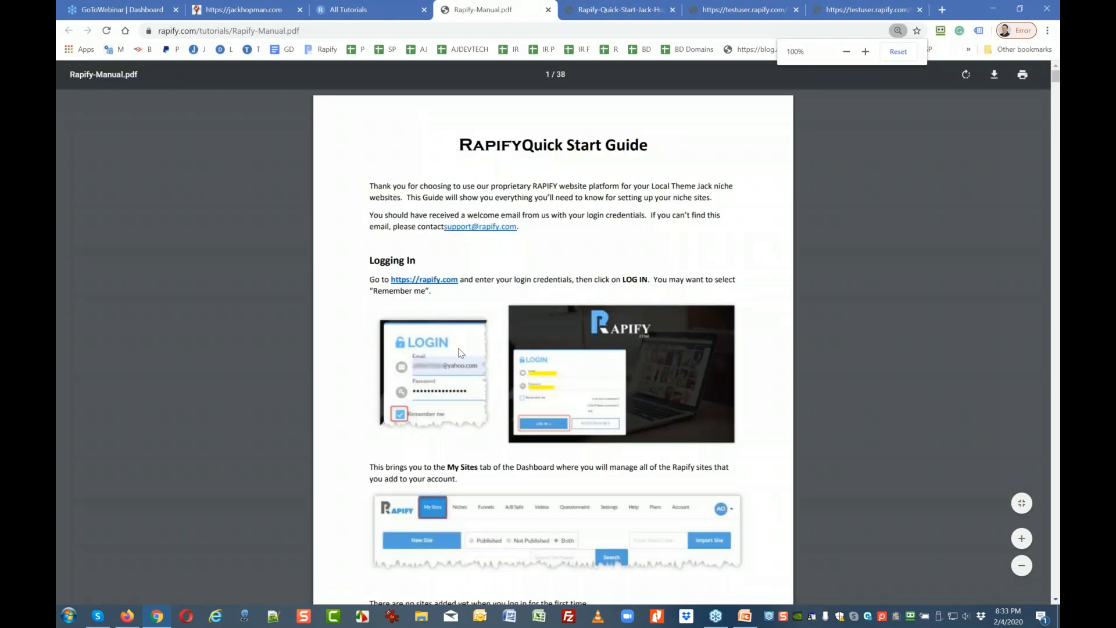
scroll(423, 306, "down", 15)
scroll(423, 305, "down", 15)
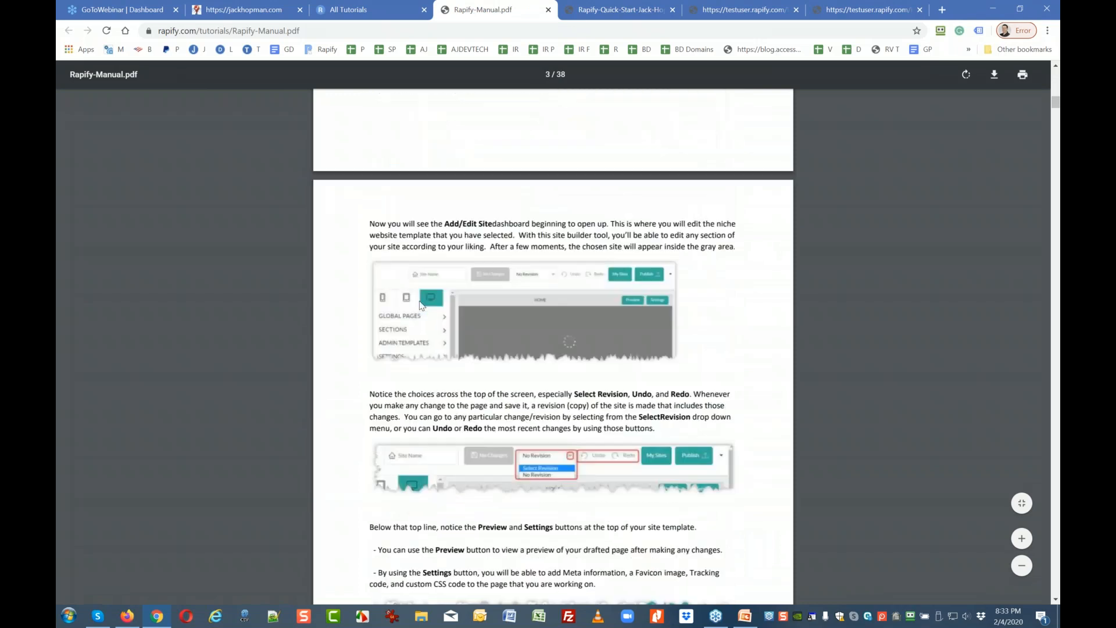
scroll(423, 305, "down", 8)
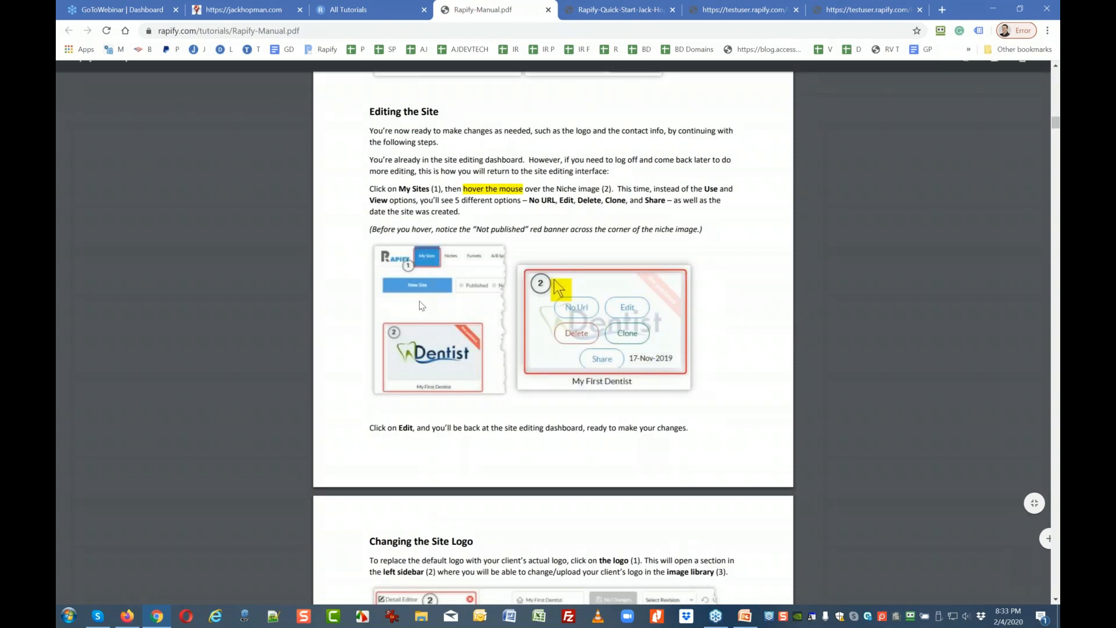
scroll(423, 305, "down", 8)
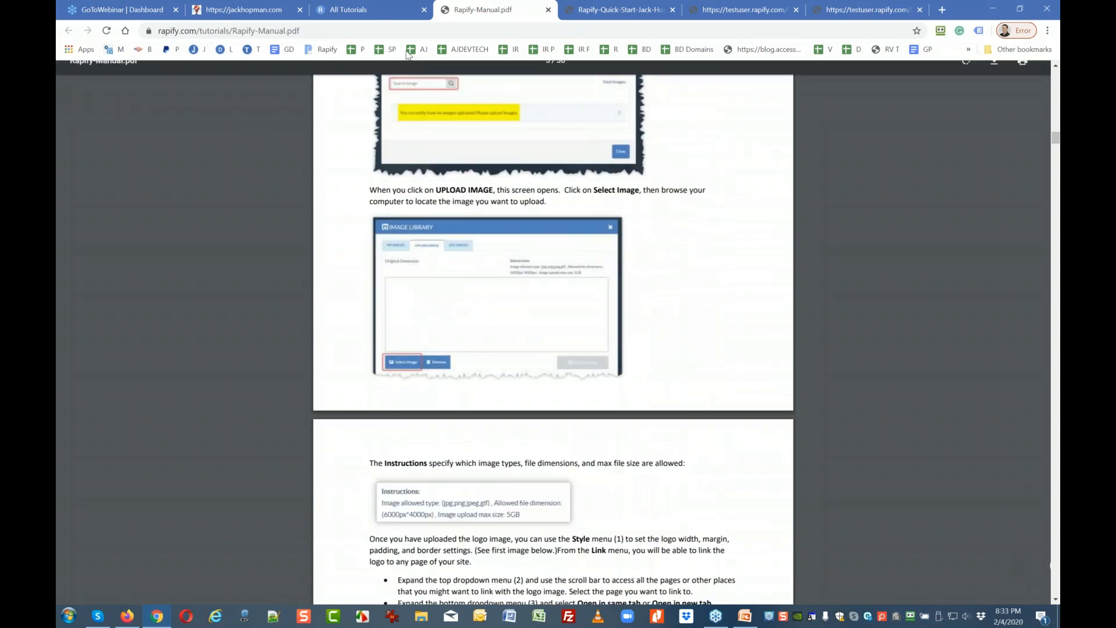
Open the Agency Level HowTo Guide PDF and scroll to its Create Sub-User section.
left_click(370, 15)
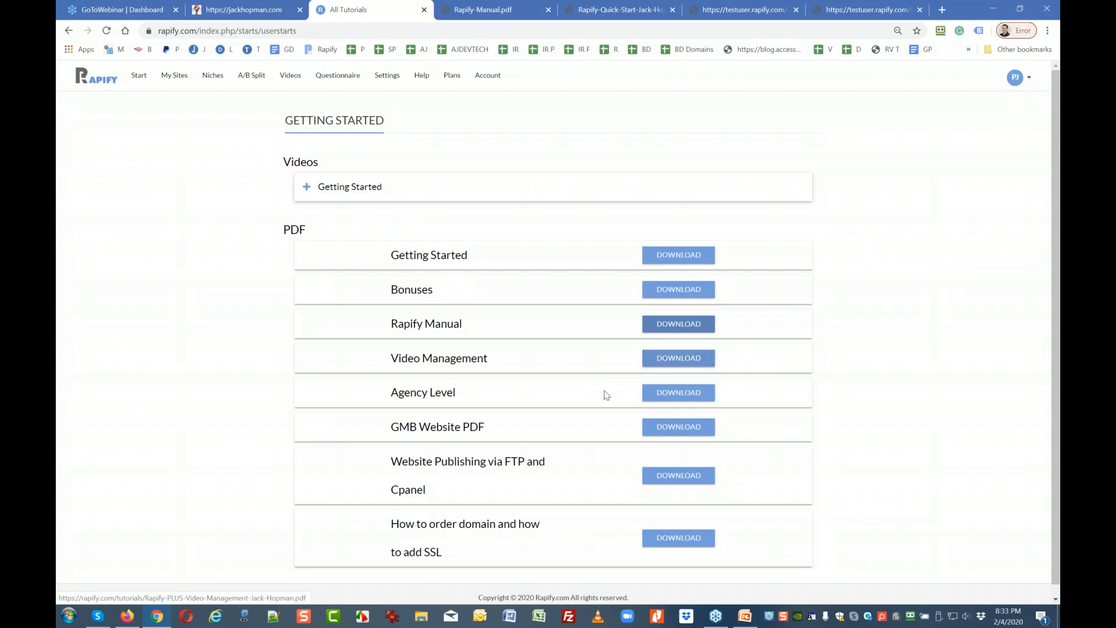
left_click(667, 398)
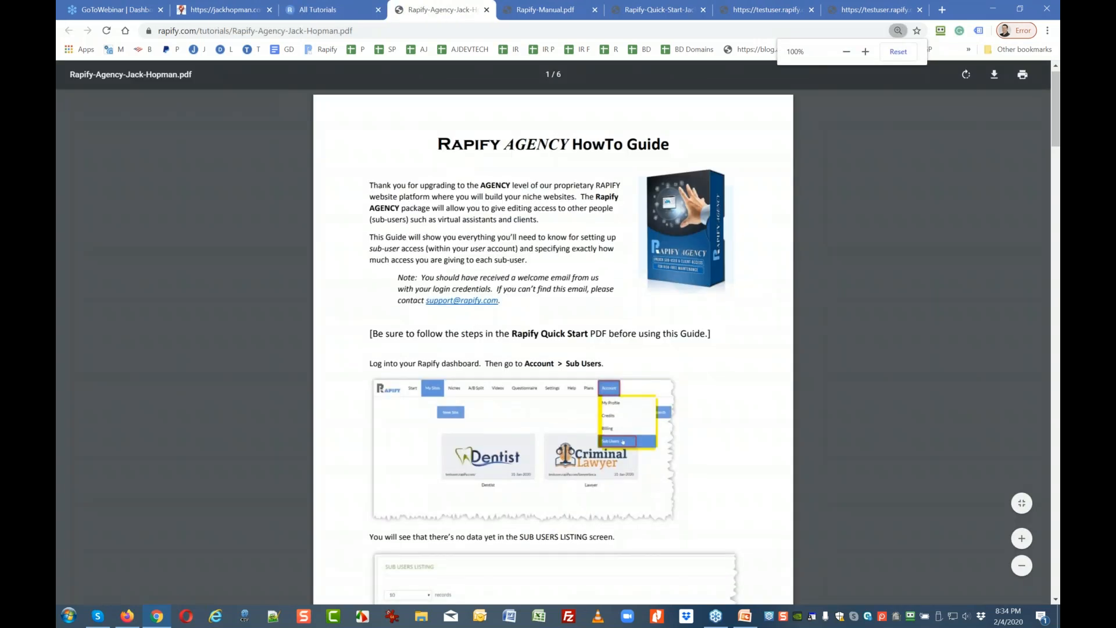
scroll(605, 328, "down", 2)
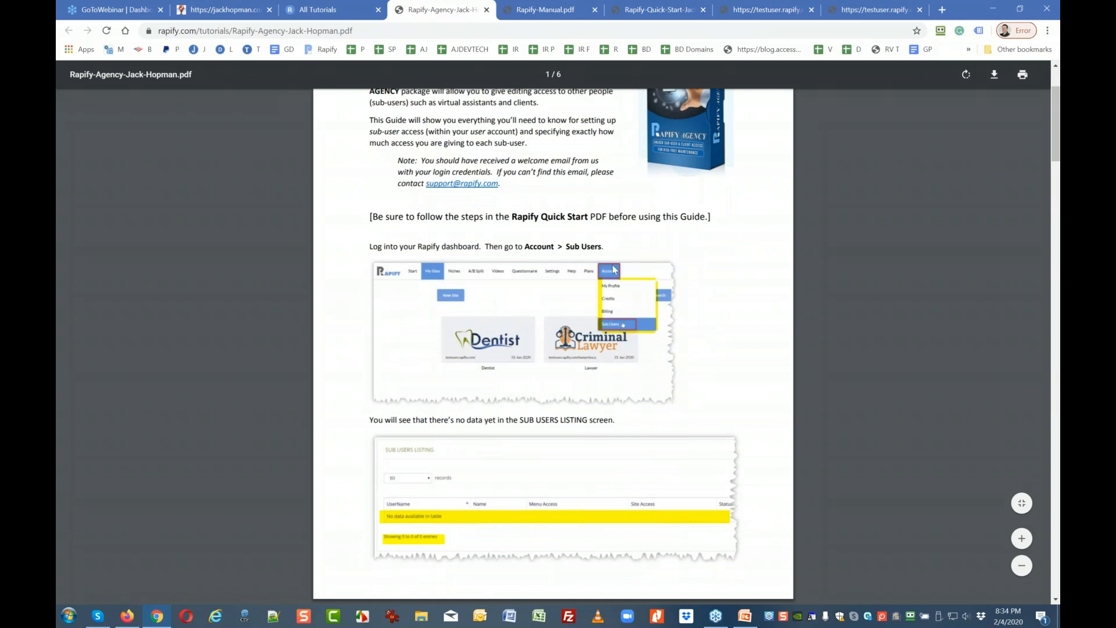
scroll(518, 417, "down", 10)
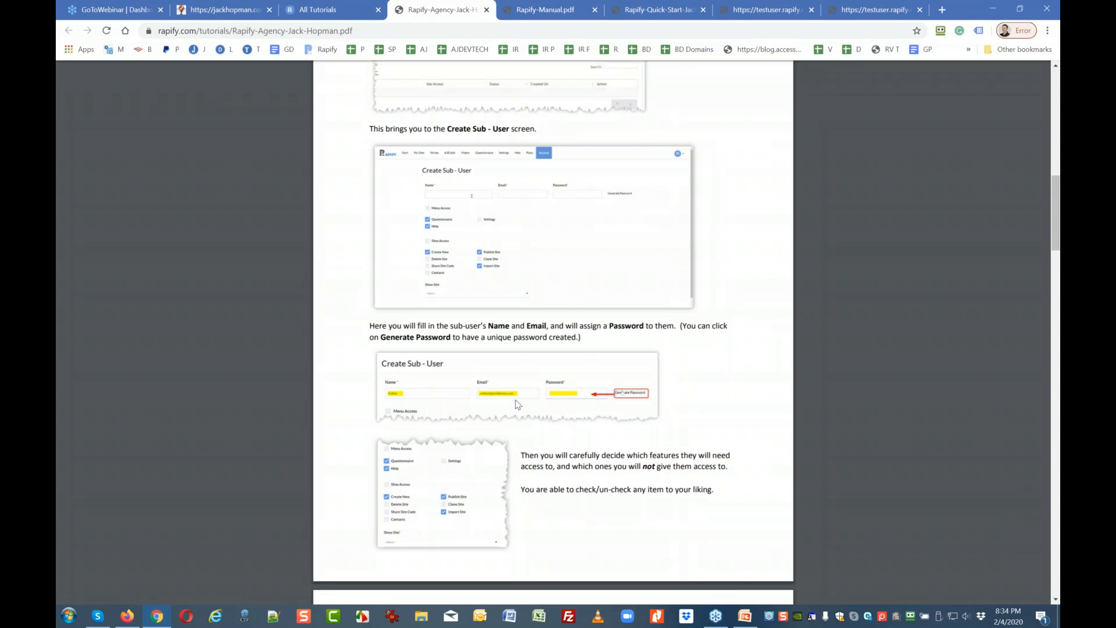
Download the Website Publishing via FTP and Cpanel guide from All Tutorials.
left_click(319, 10)
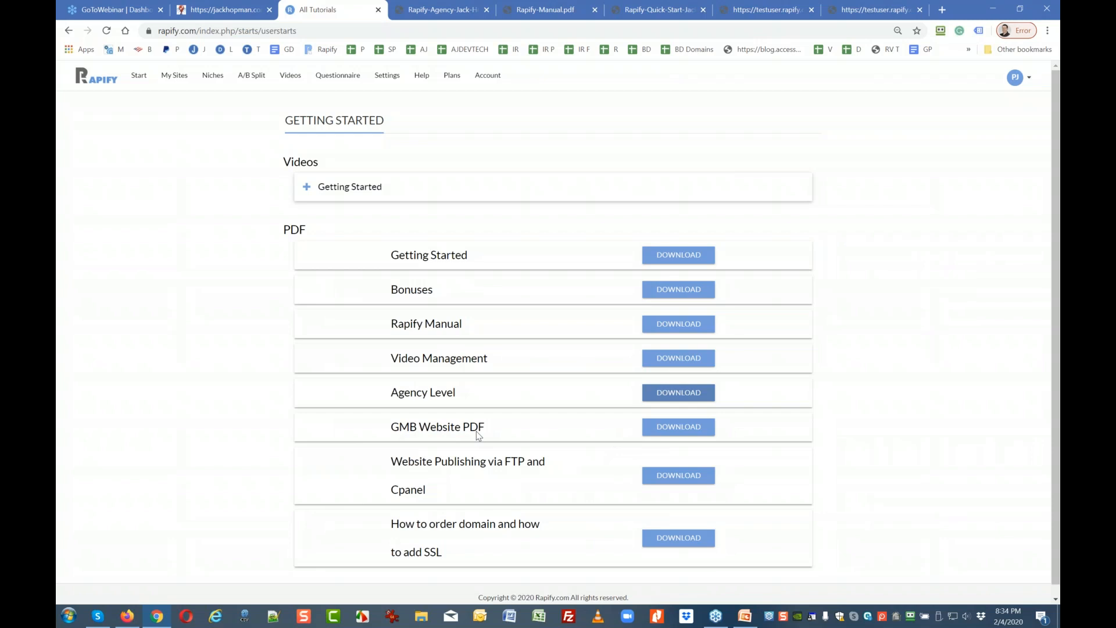
scroll(477, 435, "down", 1)
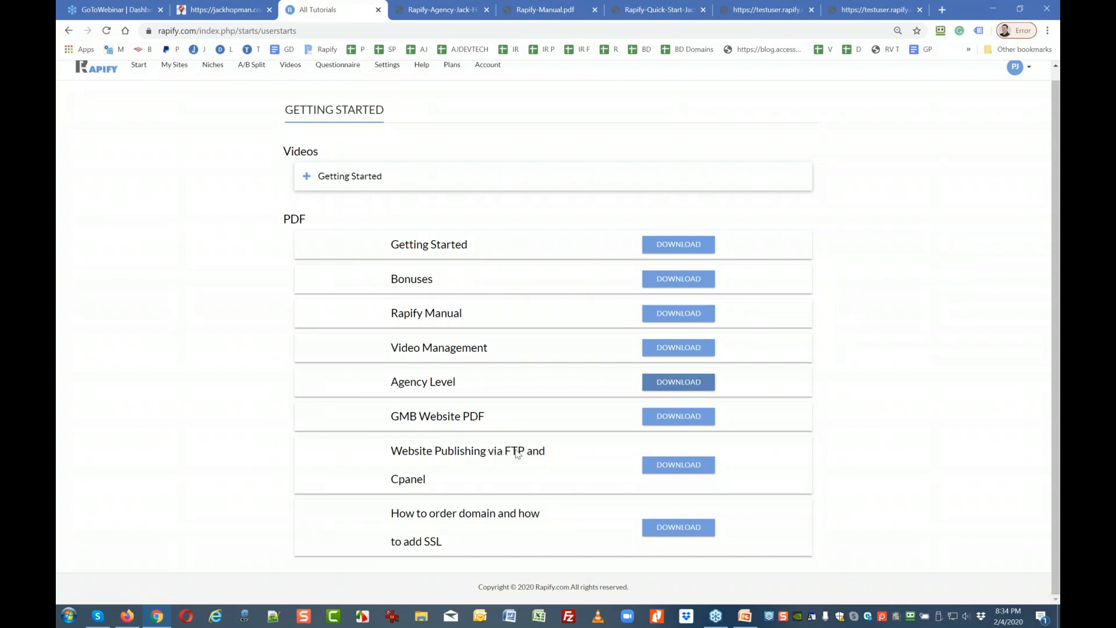
left_click(645, 470)
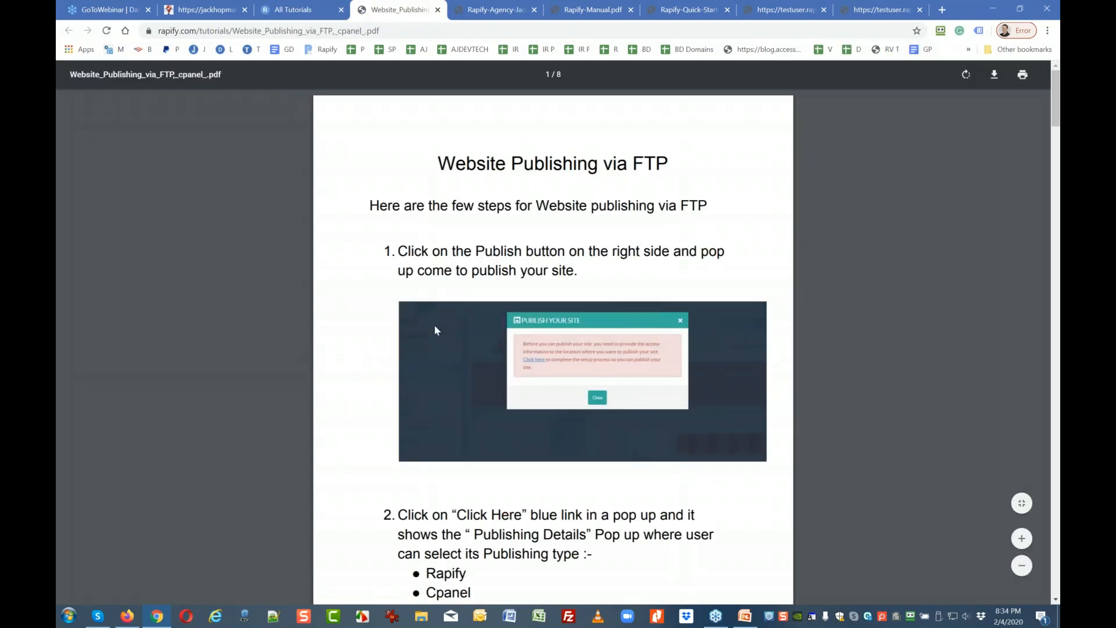
Scroll through the 8-page PDF, then return to the Getting Started tutorials page.
scroll(434, 326, "down", 4)
scroll(436, 330, "down", 8)
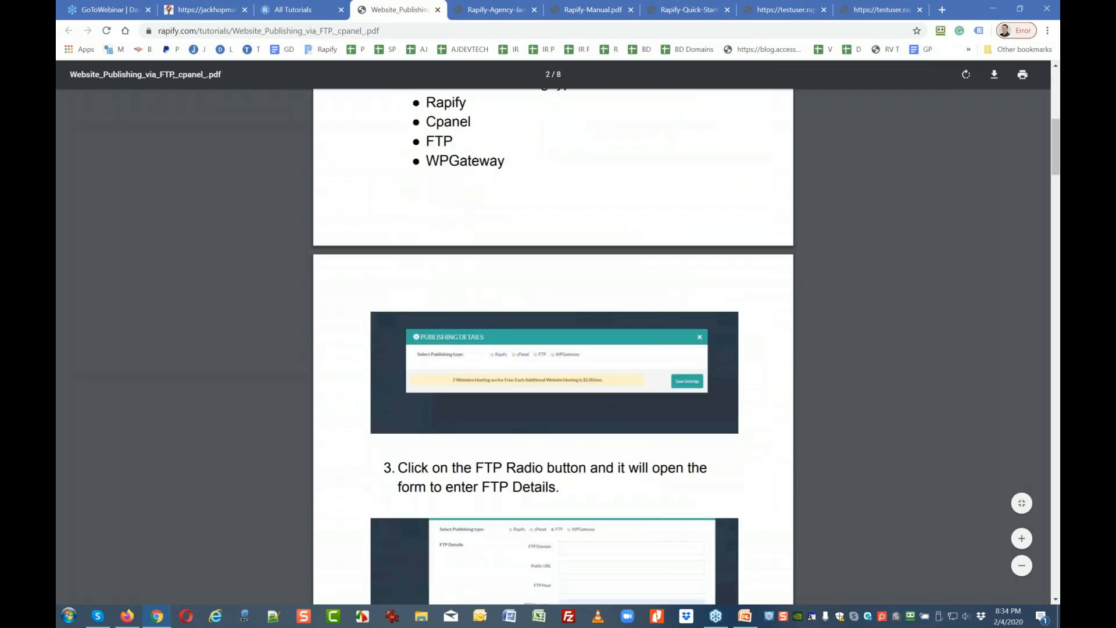
scroll(553, 343, "down", 10)
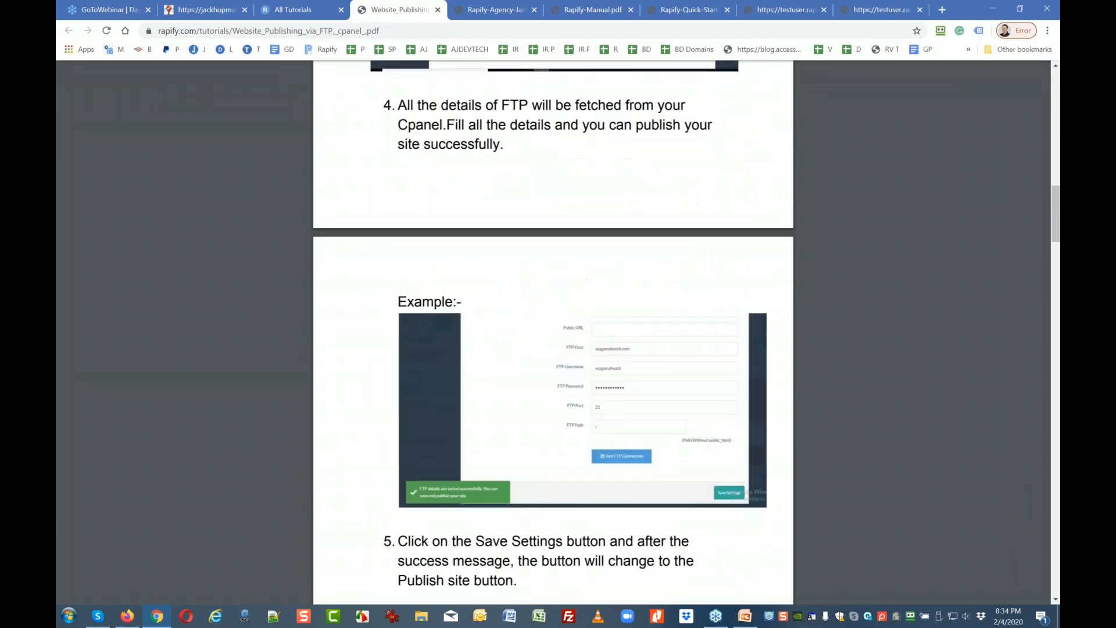
scroll(434, 325, "down", 14)
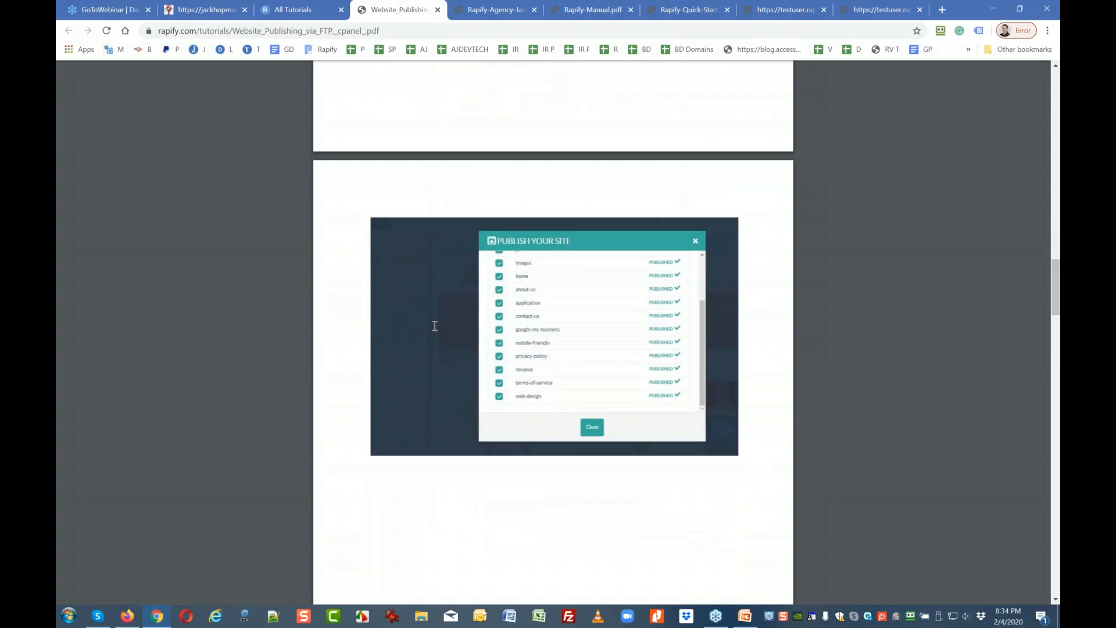
scroll(432, 330, "down", 8)
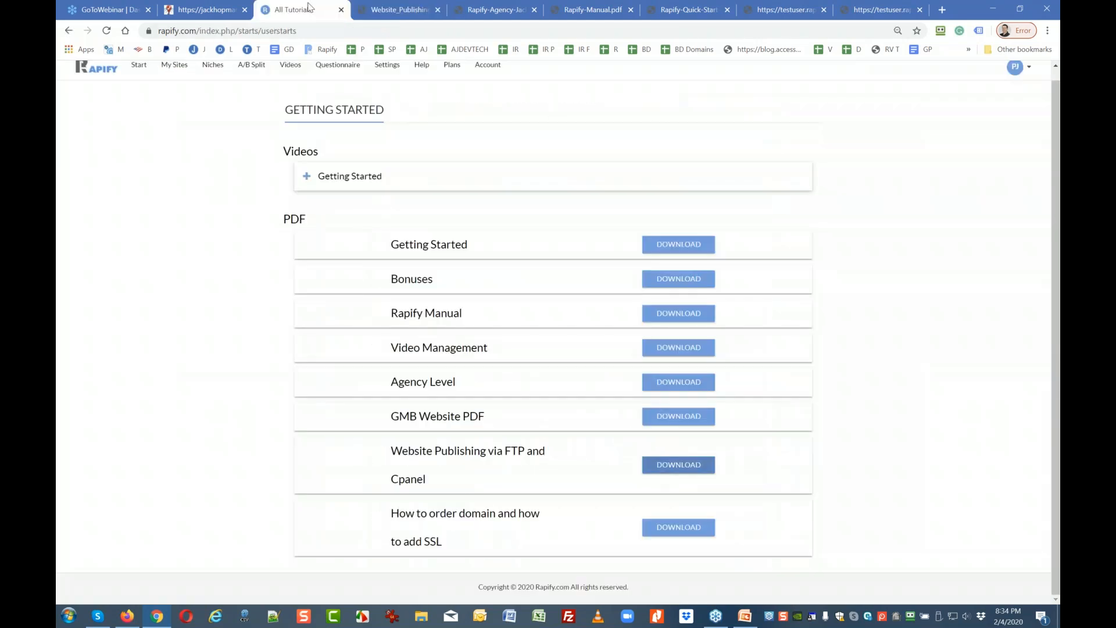
left_click(296, 9)
scroll(443, 531, "up", 1)
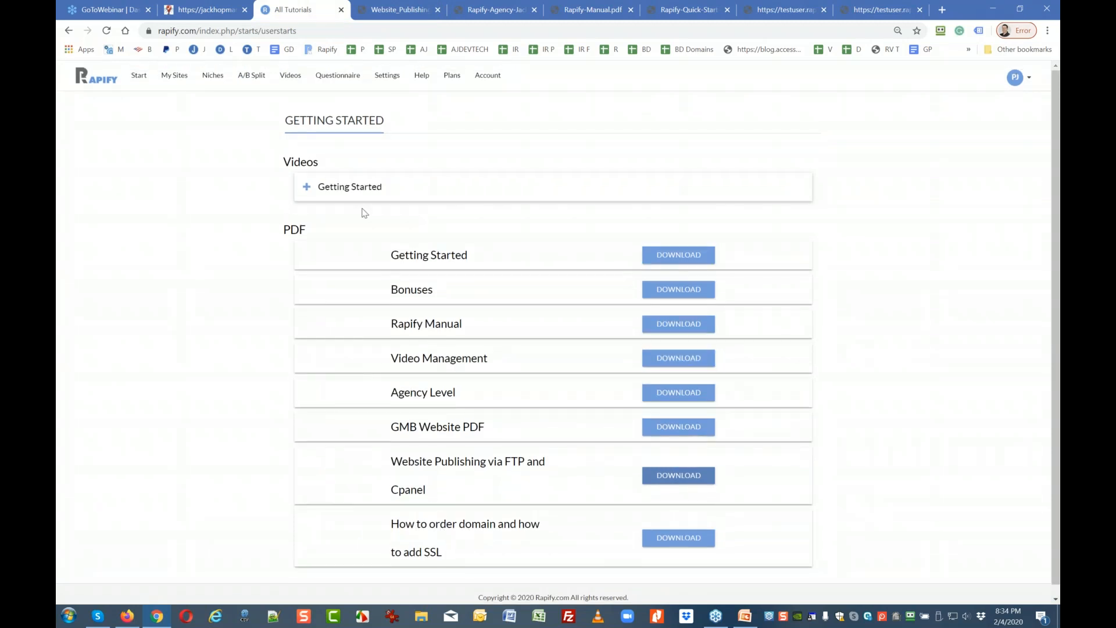
Check the empty Settings > Domains listing, then go to Help > Support Ticket.
left_click(393, 79)
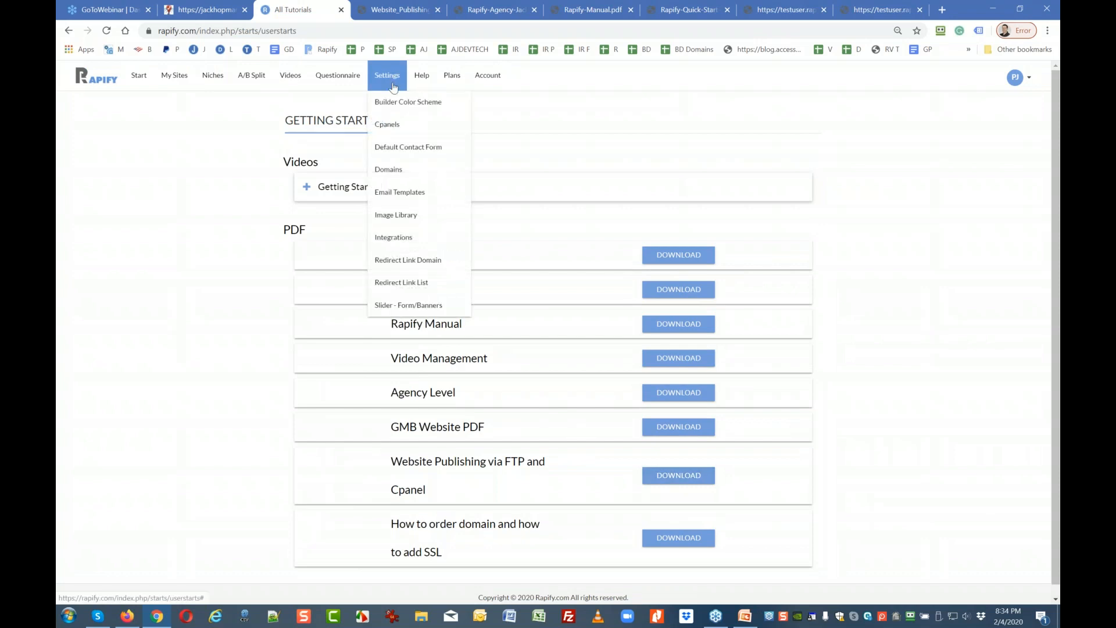
left_click(406, 171)
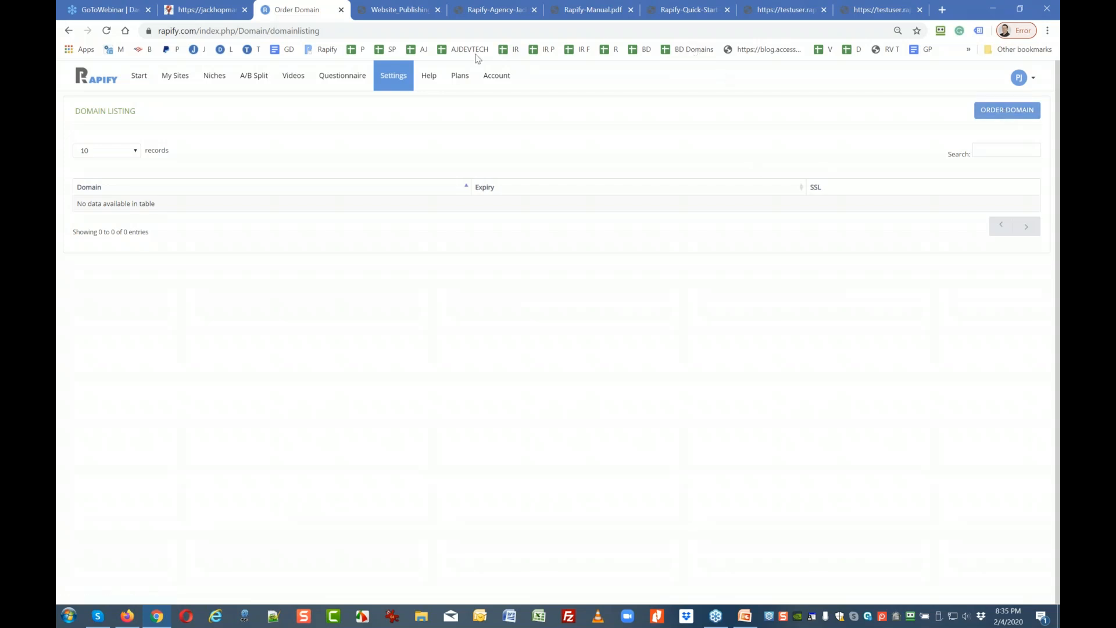
left_click(423, 71)
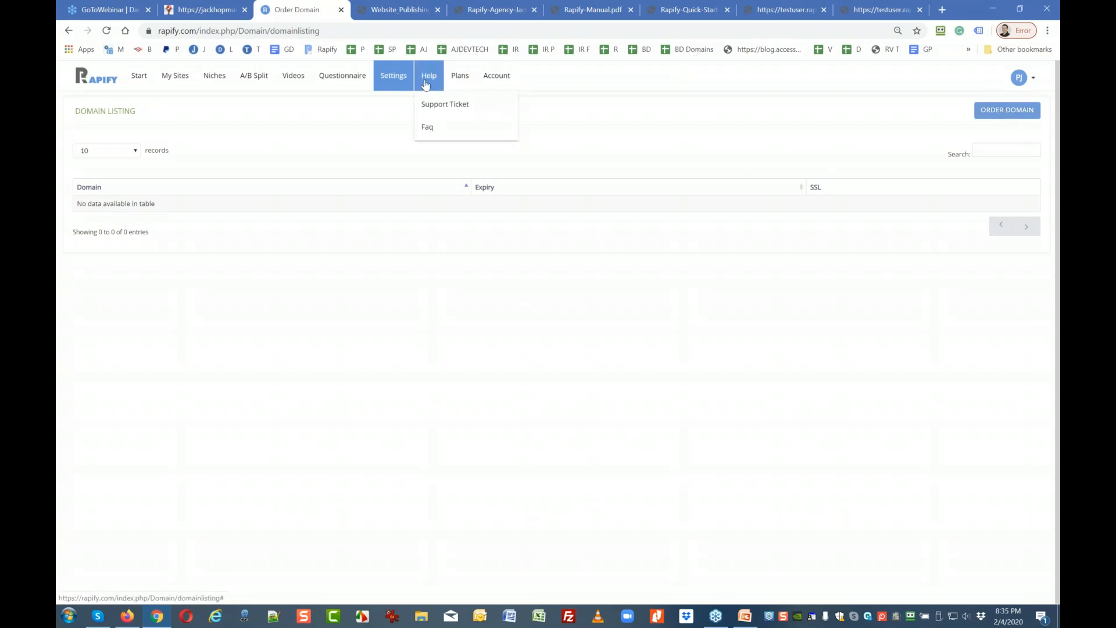
left_click(425, 105)
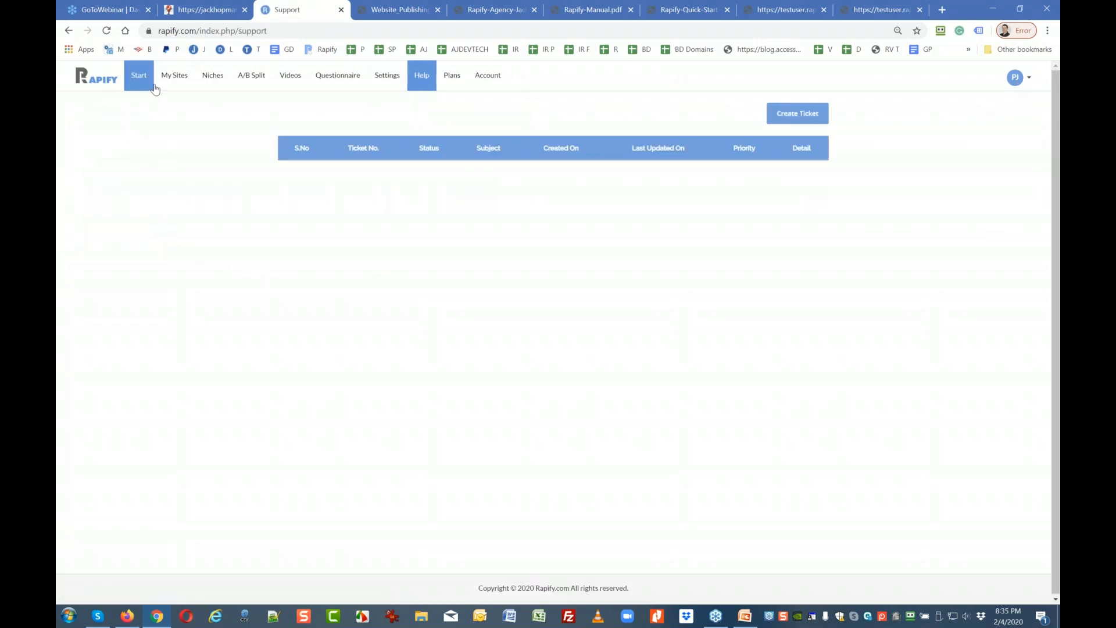
Go to My Sites and look over the Dentist, Lawyer and Lawyer Client site cards.
left_click(170, 82)
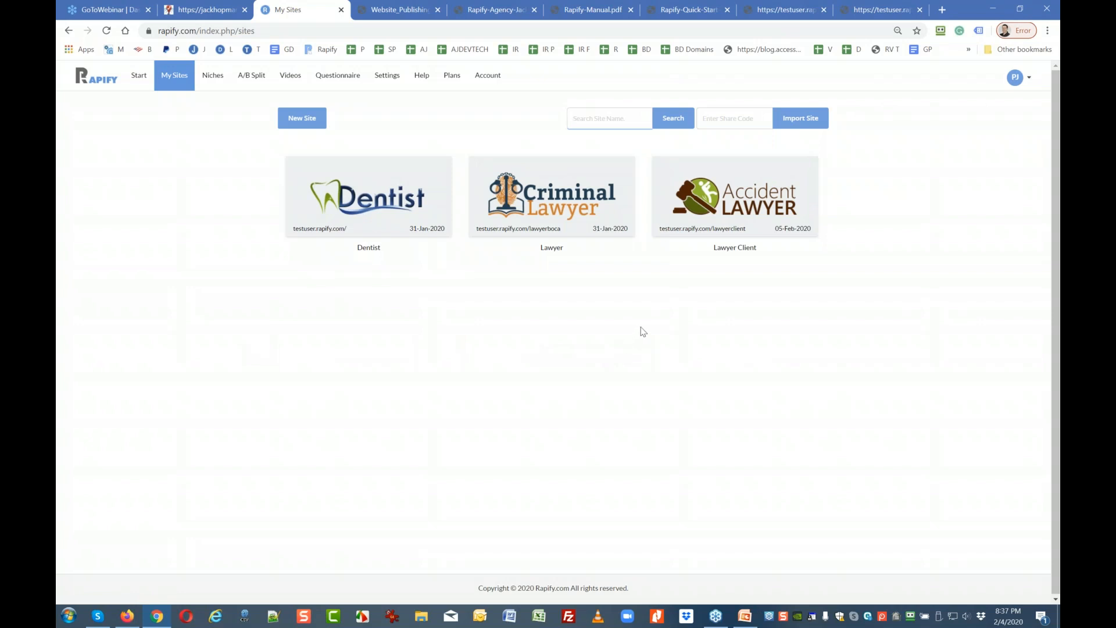
mouse_move(783, 186)
Search All Niches for 'digital' and preview the Digital Marketing template site.
left_click(206, 82)
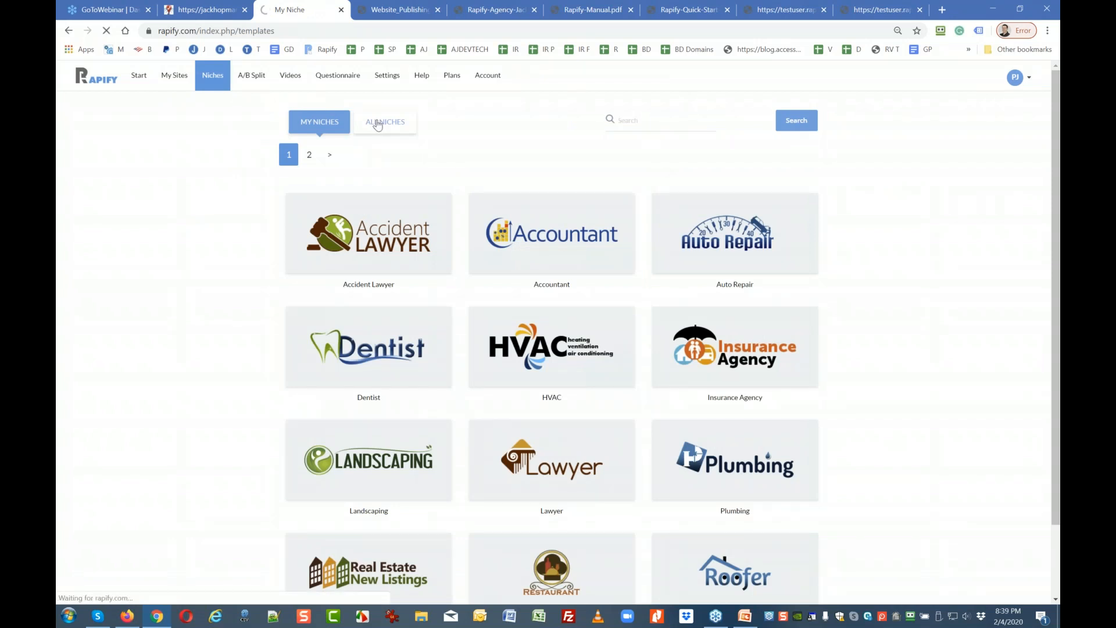
left_click(378, 124)
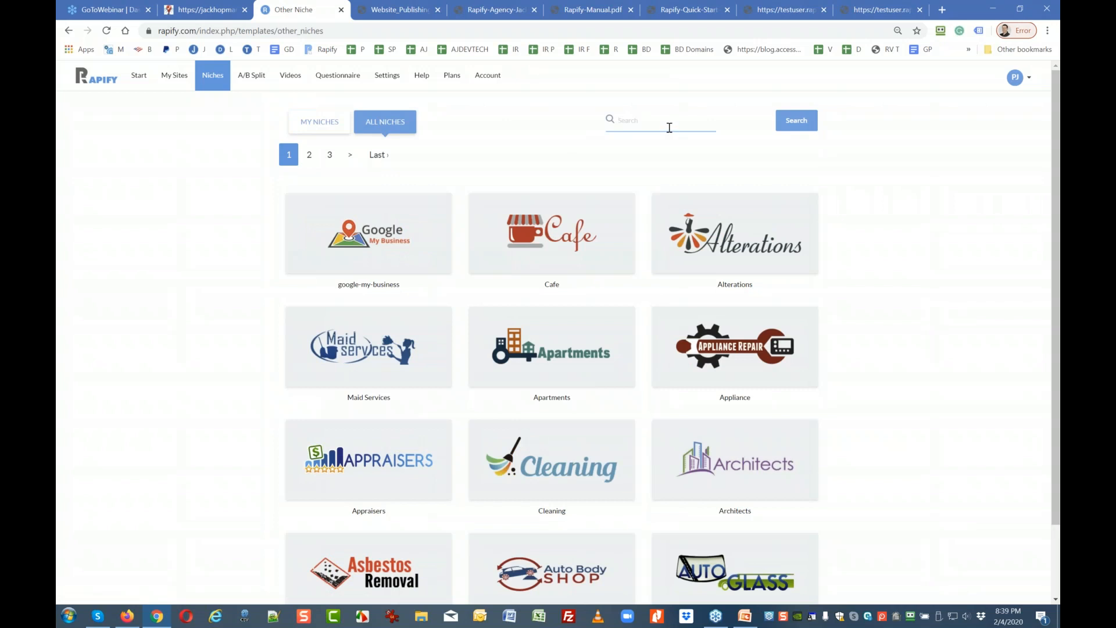
type("digital")
left_click(787, 121)
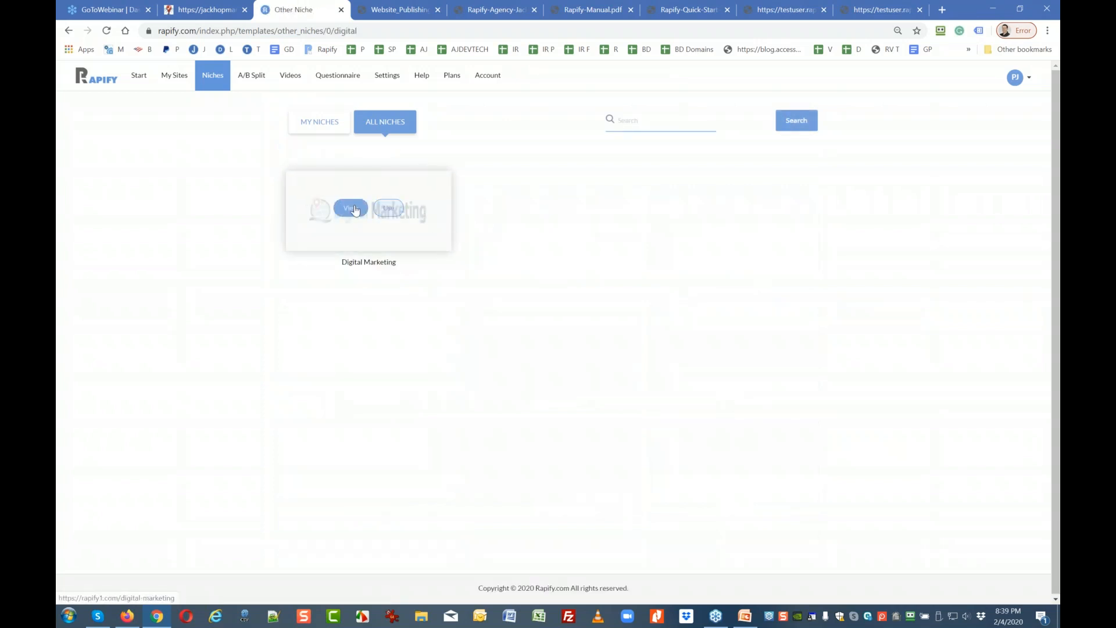
left_click(352, 208)
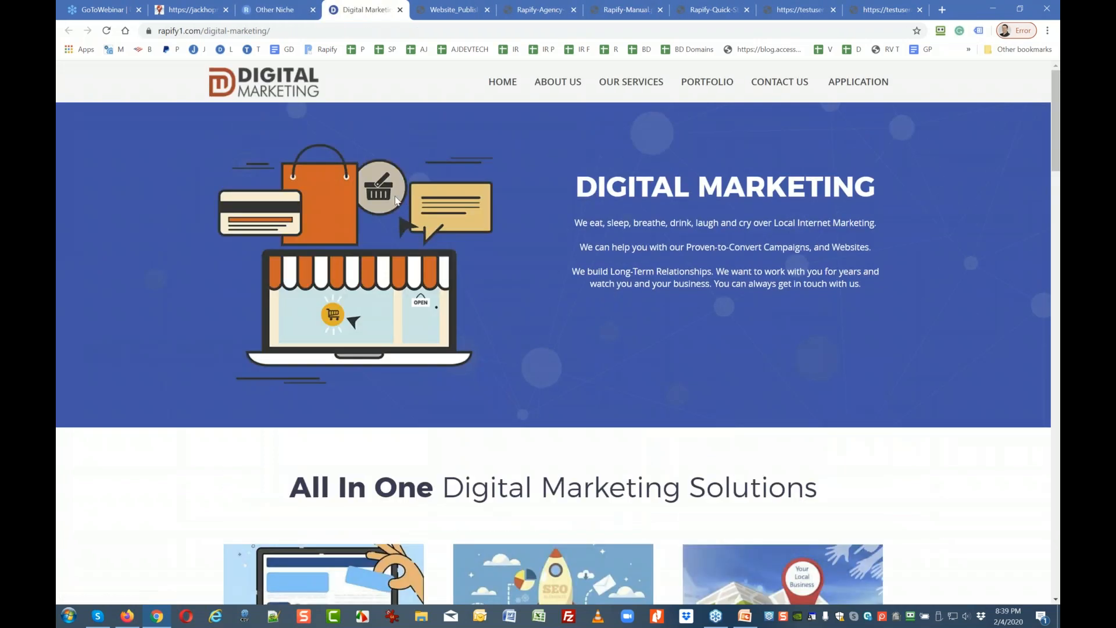
Scroll through the Digital Marketing demo site, then go back to the Rapify niches tab.
scroll(570, 233, "down", 12)
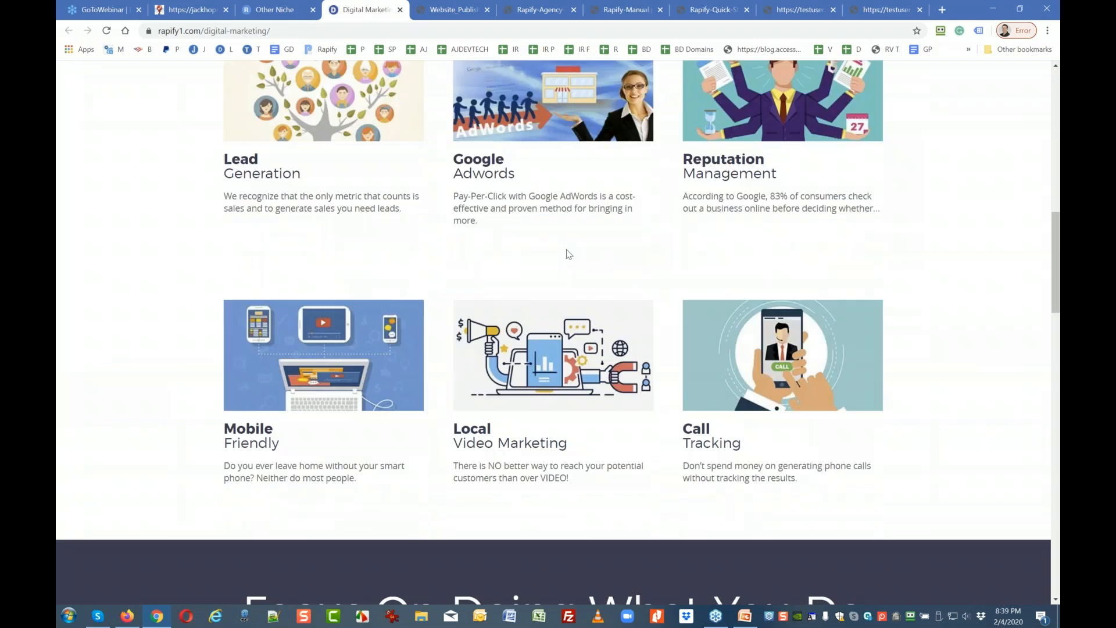
scroll(569, 254, "up", 2)
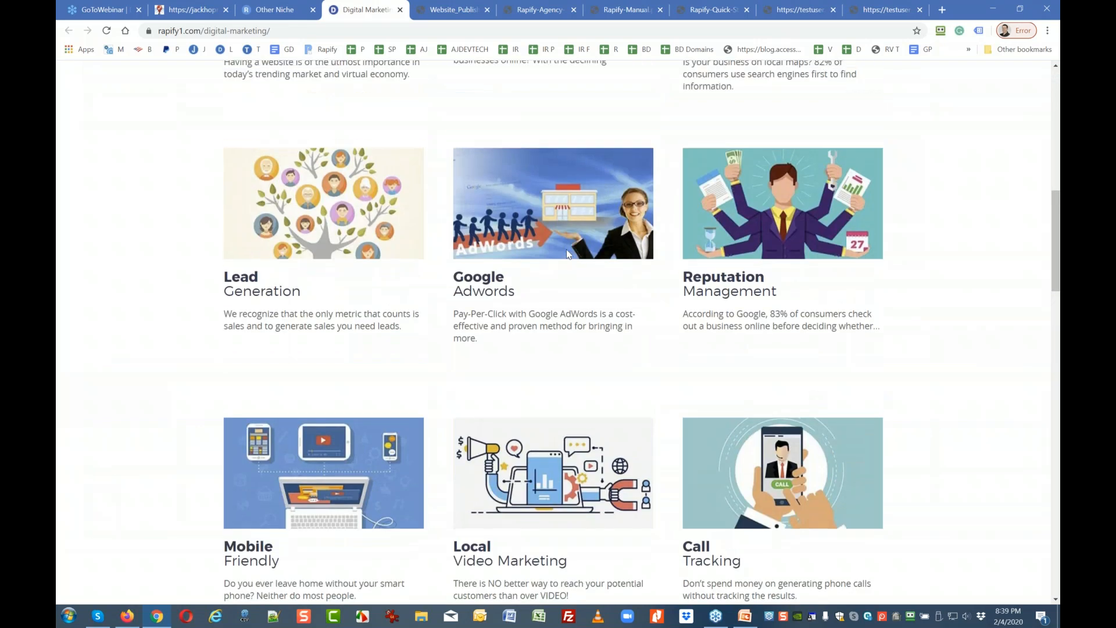
scroll(568, 253, "up", 5)
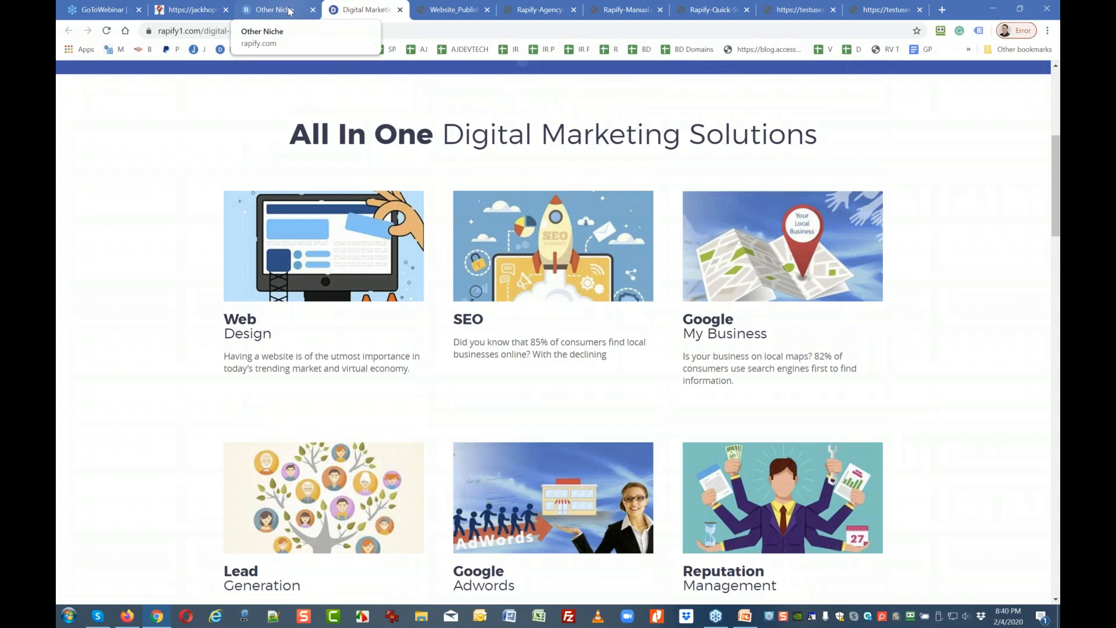
scroll(357, 200, "up", 4)
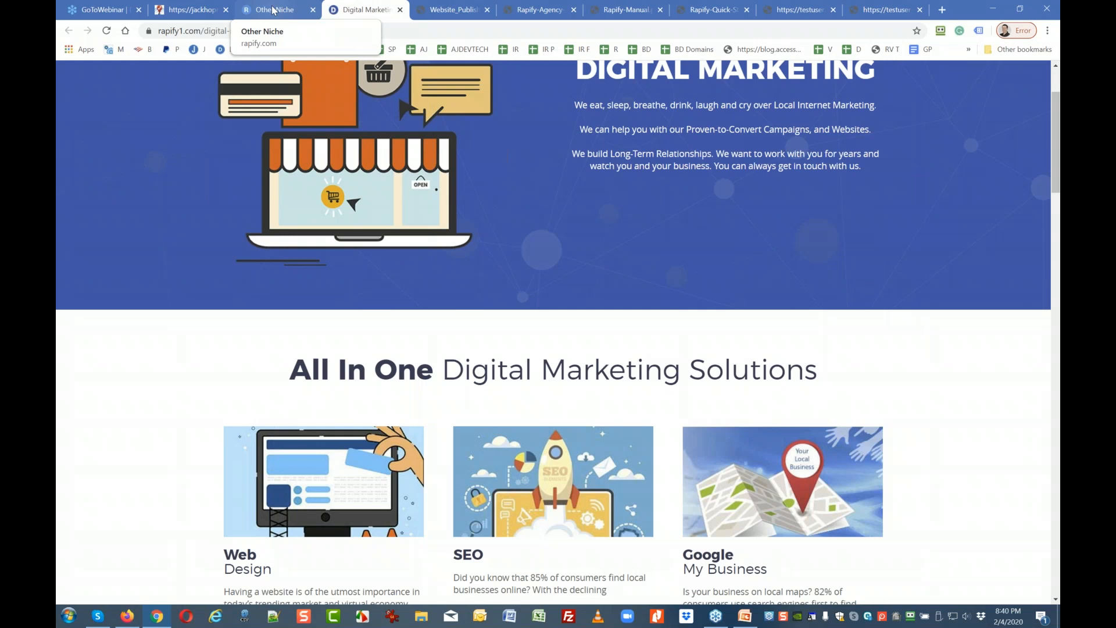
left_click(273, 9)
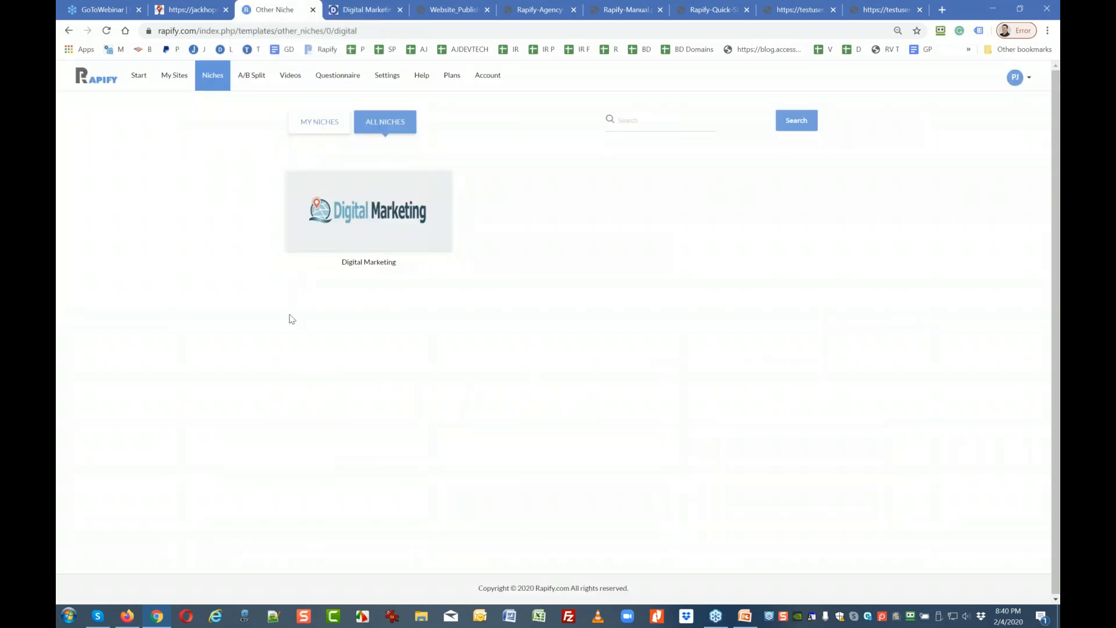
Review the Plans page with Agency, Local and Plus active, then bring up the Settings menu.
left_click(442, 82)
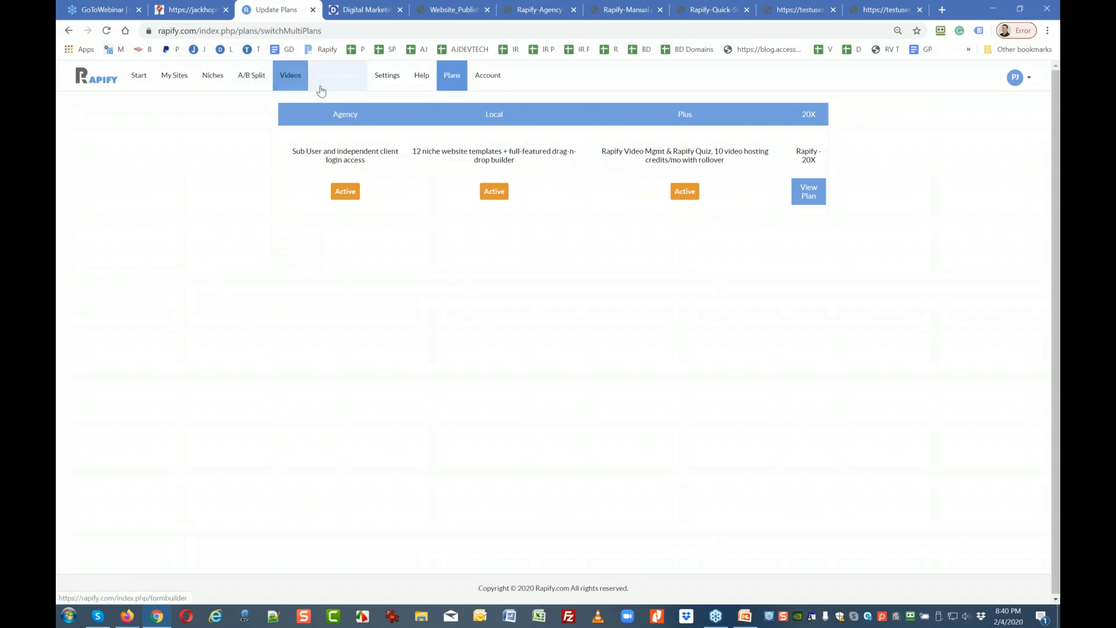
left_click(380, 89)
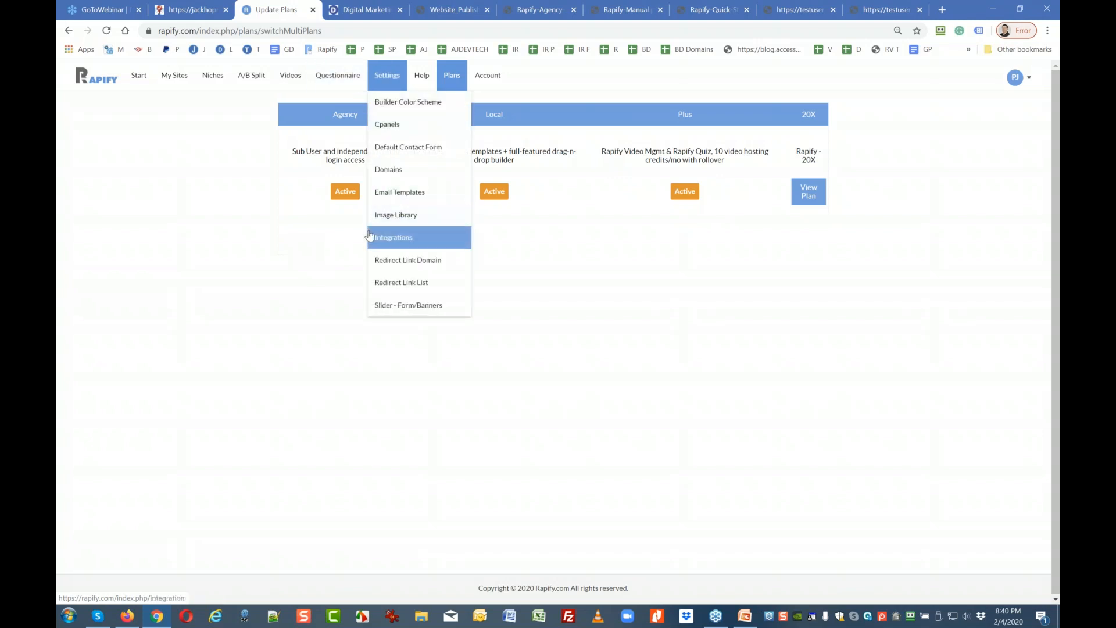
Under Settings > Integrations, submit 'jack' as the Rapify subdomain, then start clearing it.
left_click(393, 237)
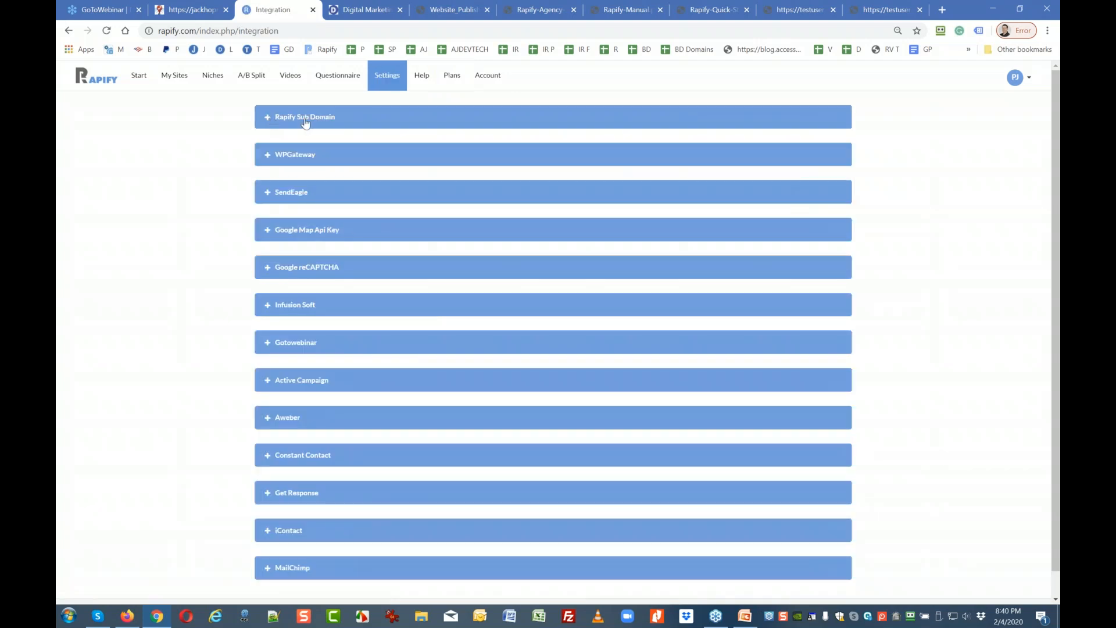
left_click(269, 119)
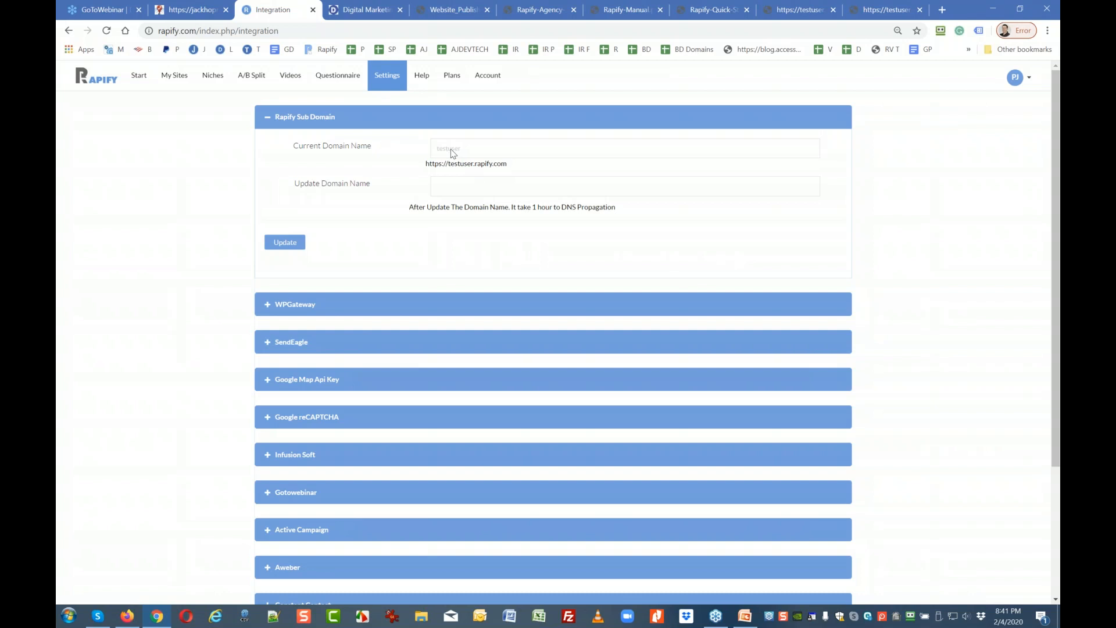
left_click(448, 187)
type("jack")
left_click(274, 246)
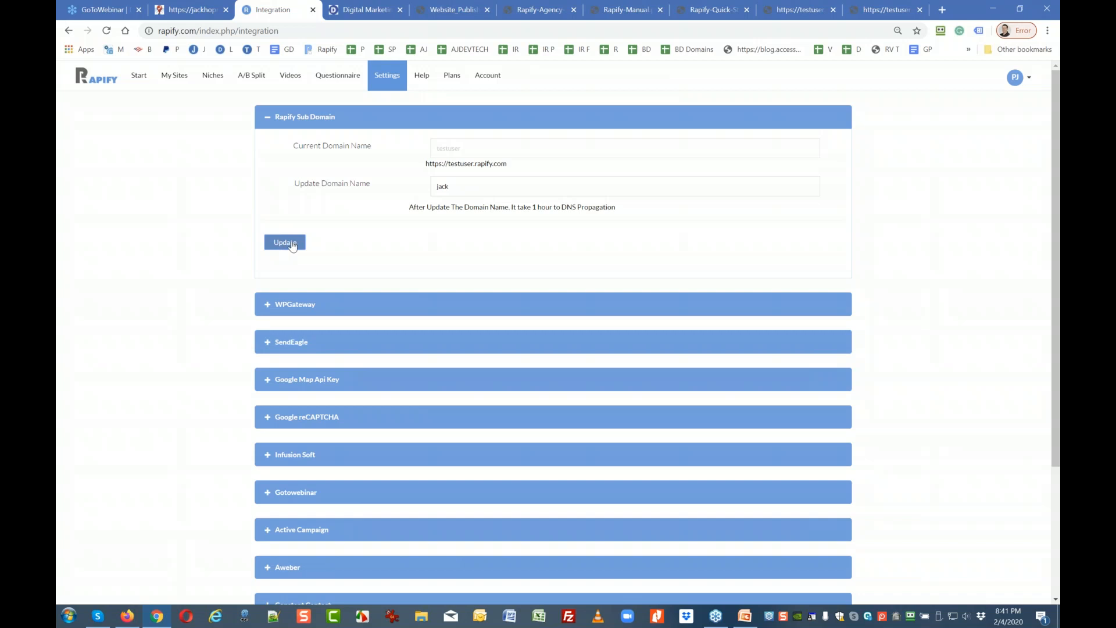
left_click(293, 245)
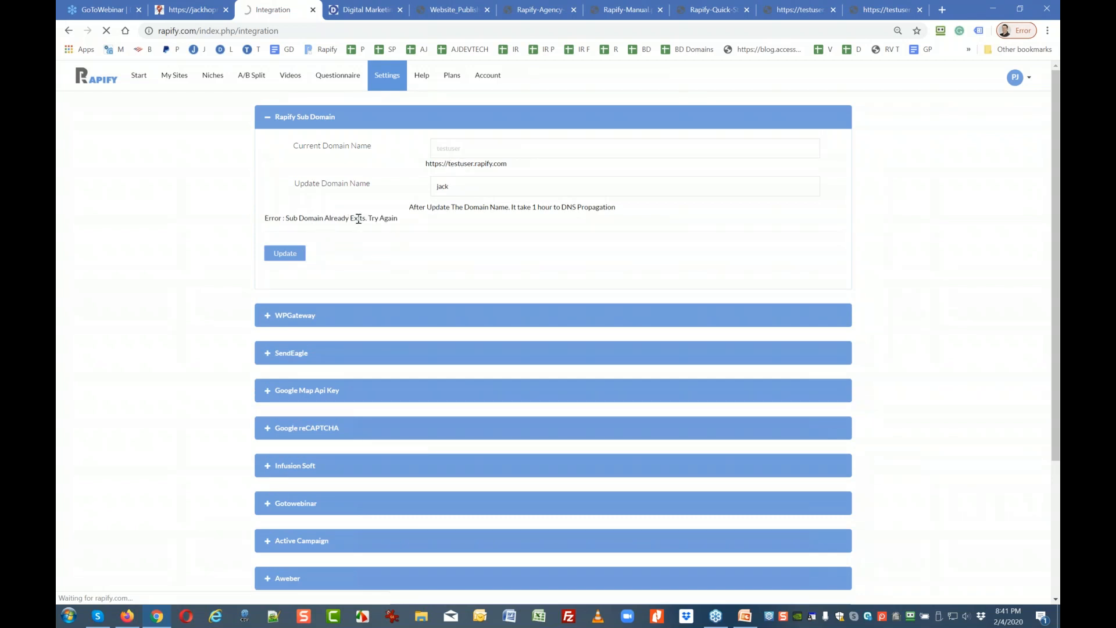
left_click(463, 187)
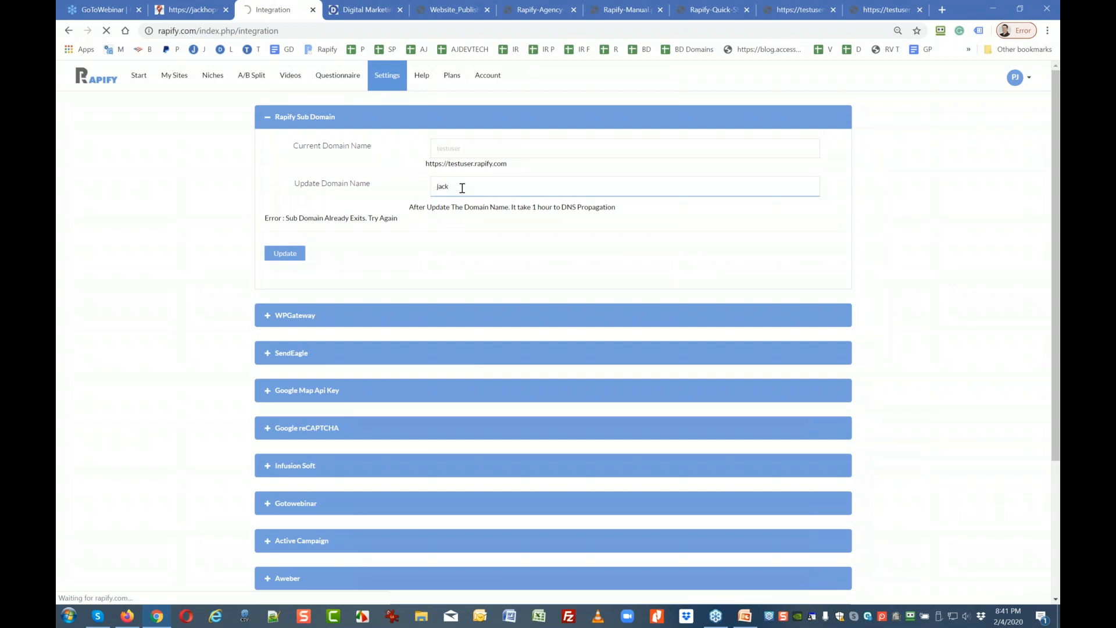
key("BackSpace")
key("BackSpace")
key("BackSpace")
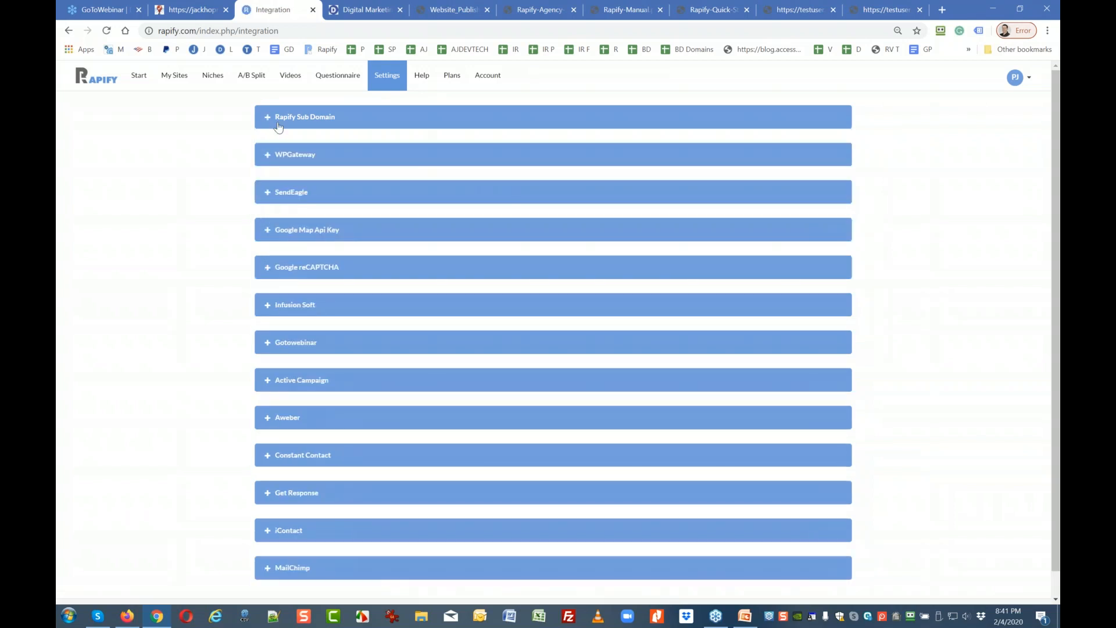
left_click(268, 121)
left_click(449, 186)
type("de")
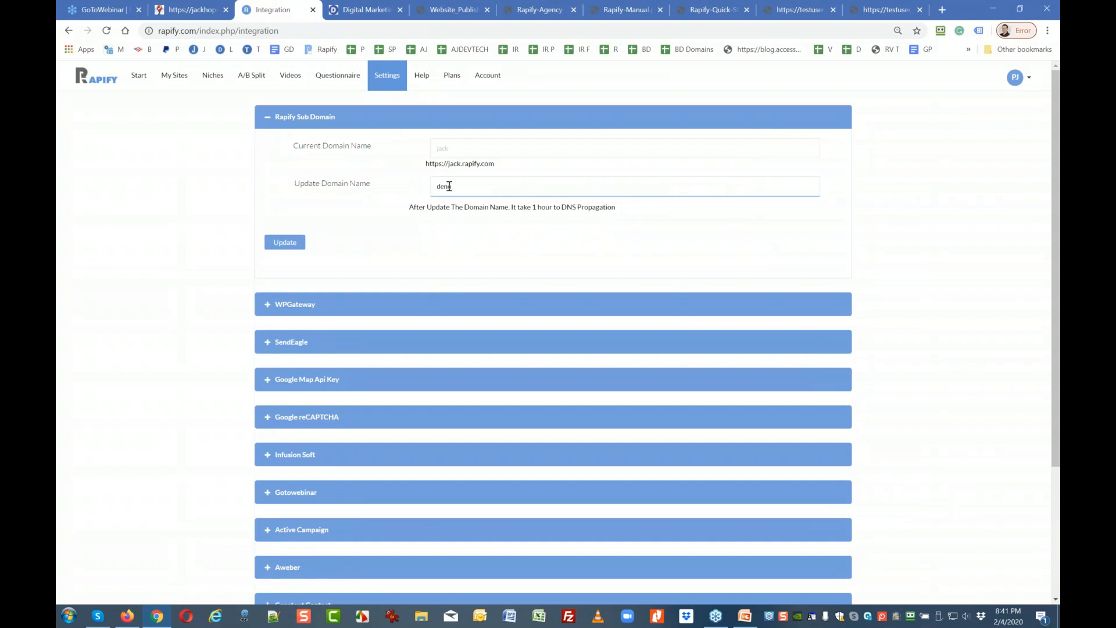
type("mo")
left_click(289, 246)
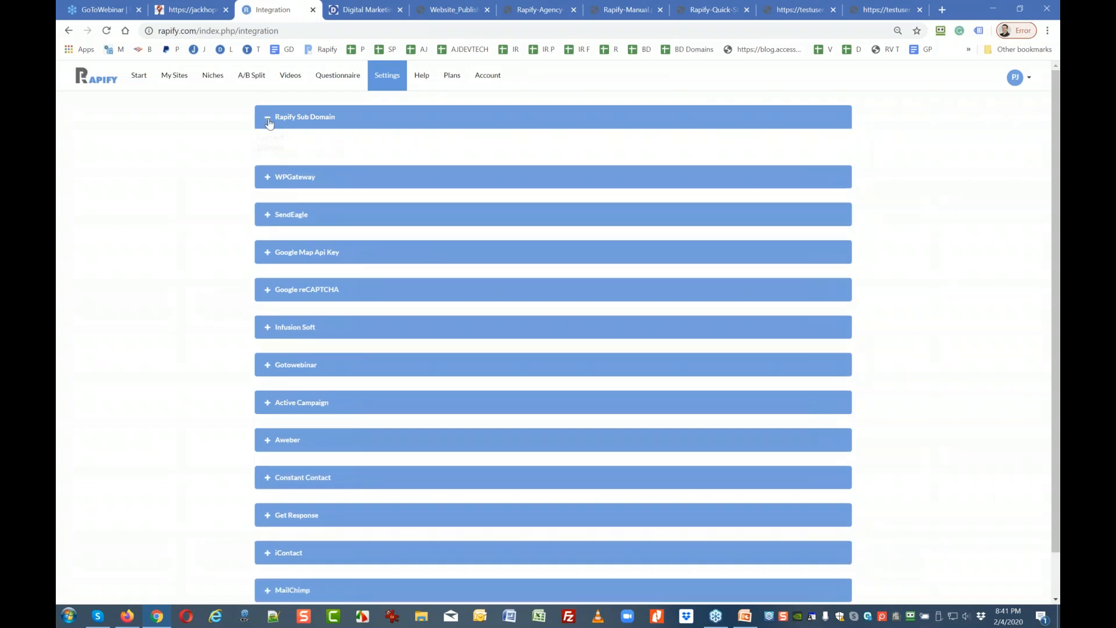
left_click(269, 120)
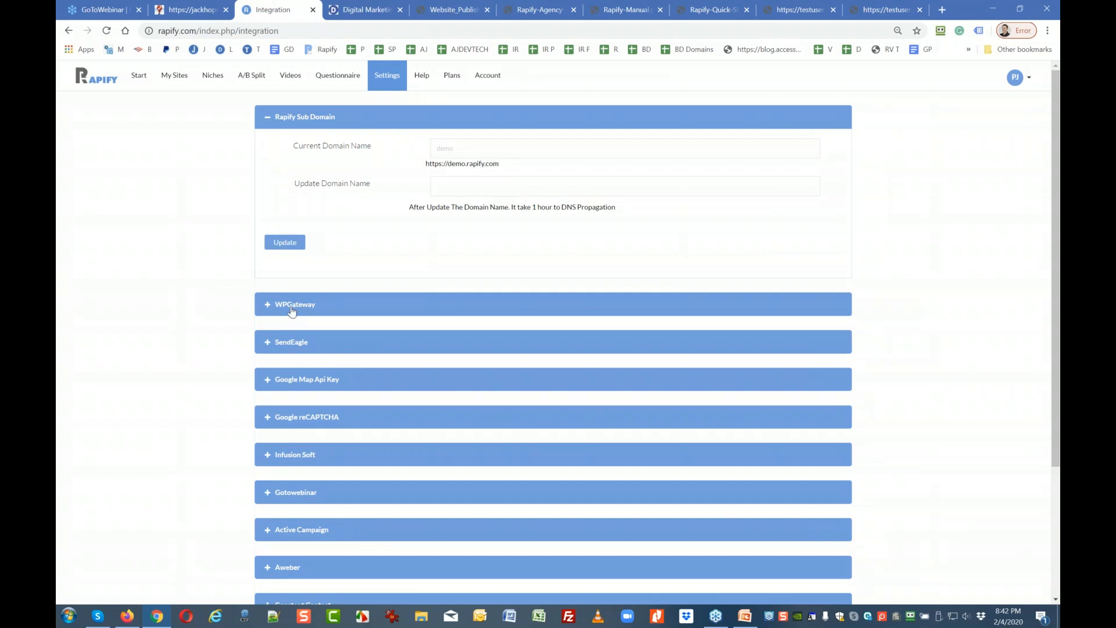
Scroll through the integration sections, then collapse the Rapify Sub Domain panel.
scroll(279, 255, "down", 2)
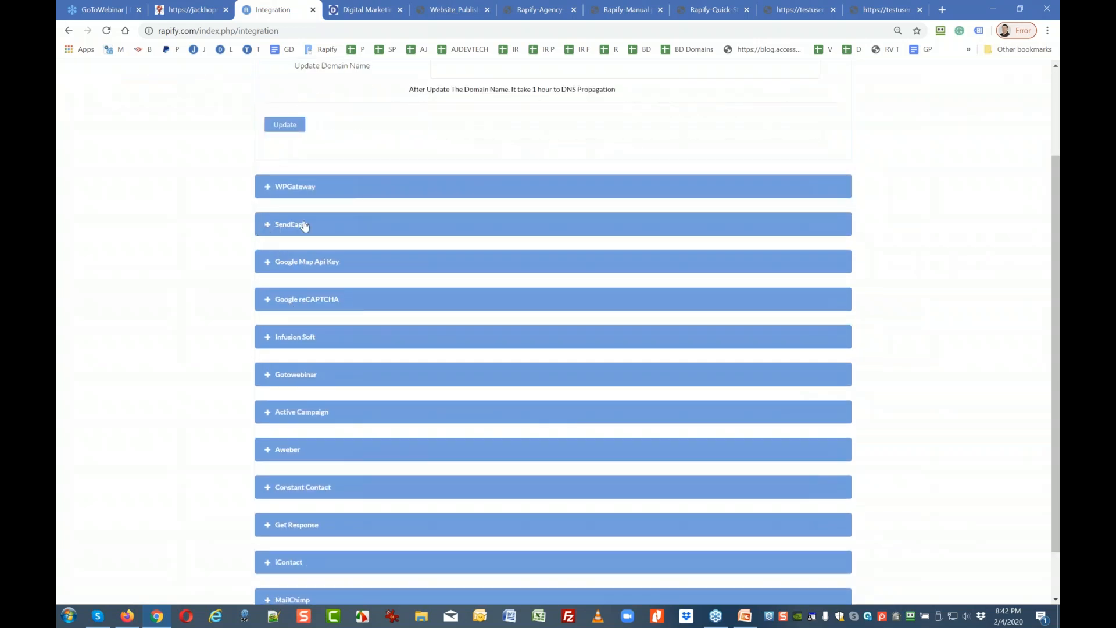
scroll(305, 226, "down", 1)
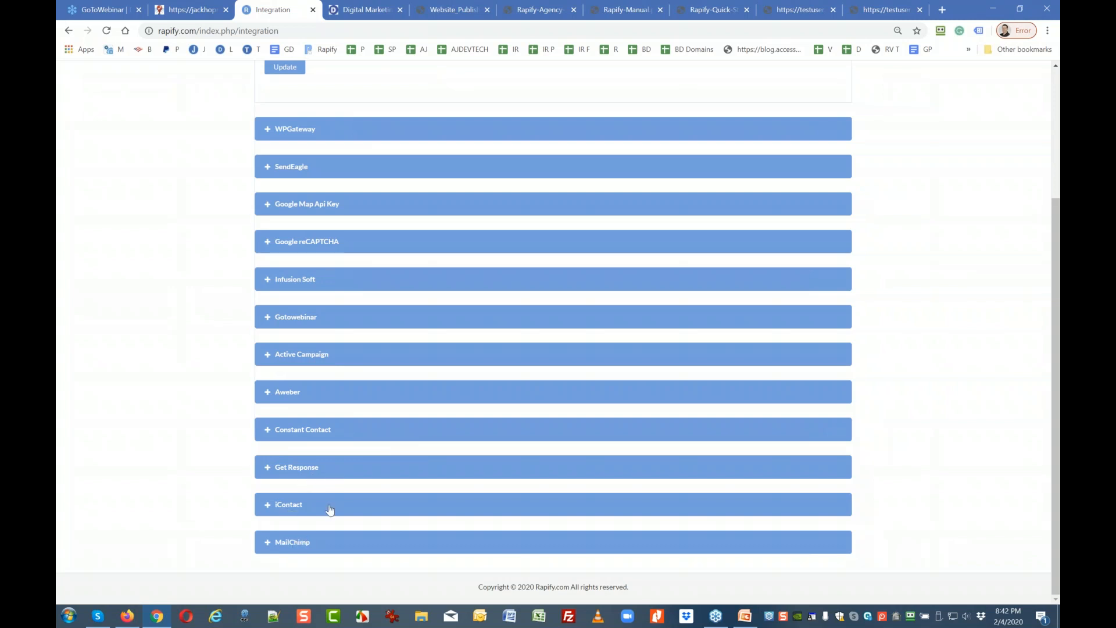
scroll(331, 506, "up", 3)
left_click(269, 119)
Go to Settings > Email Templates to see Default From, Default Welcome and SSL Activated.
mouse_move(393, 80)
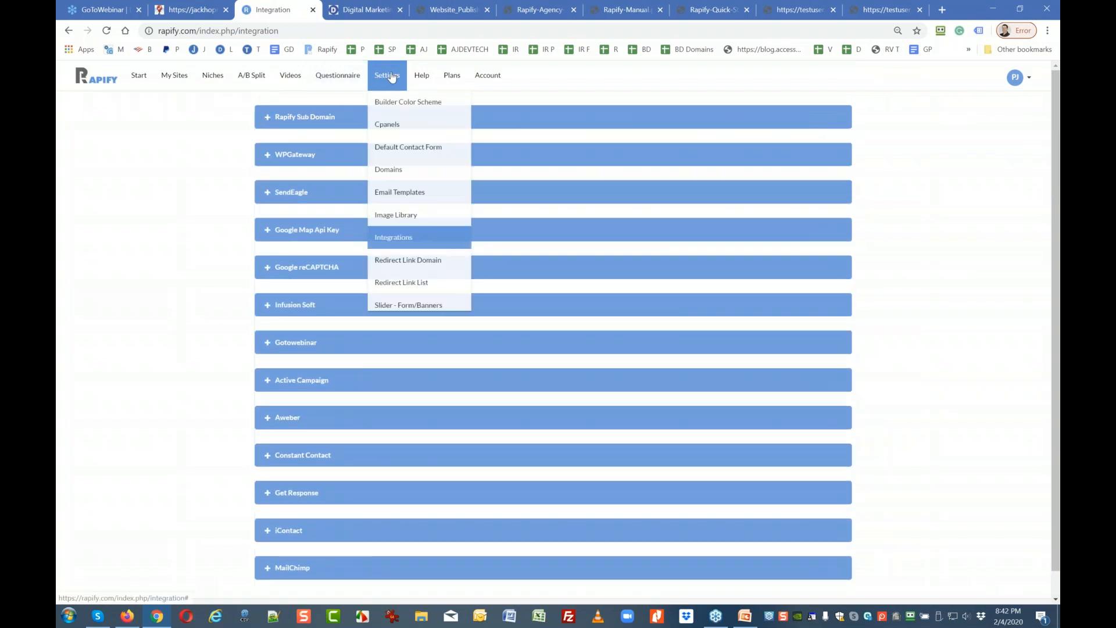
left_click(406, 192)
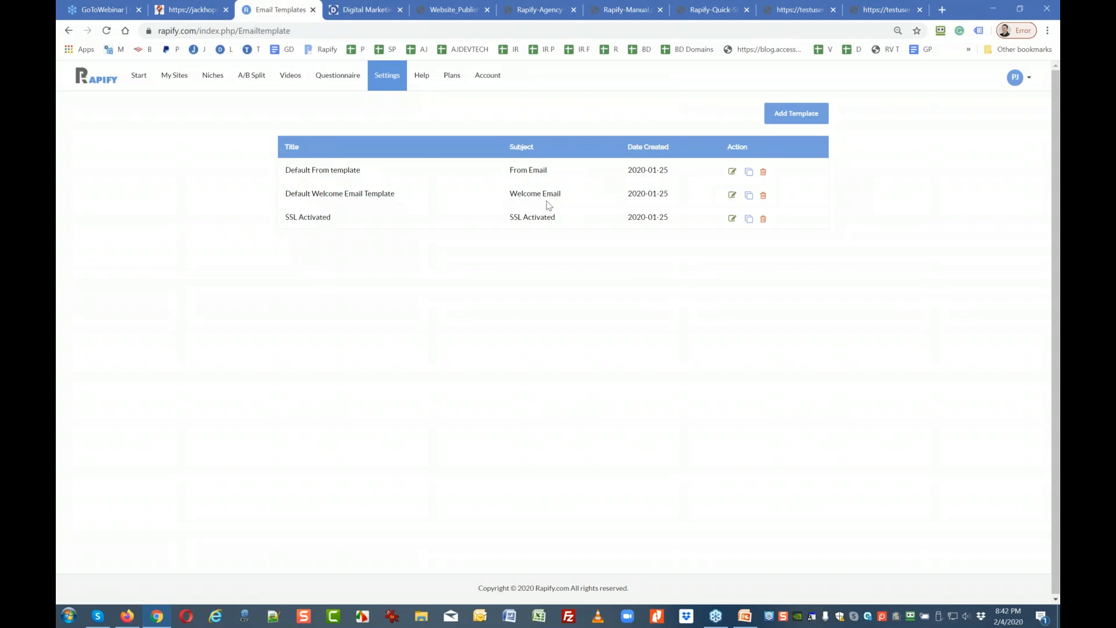
left_click(733, 172)
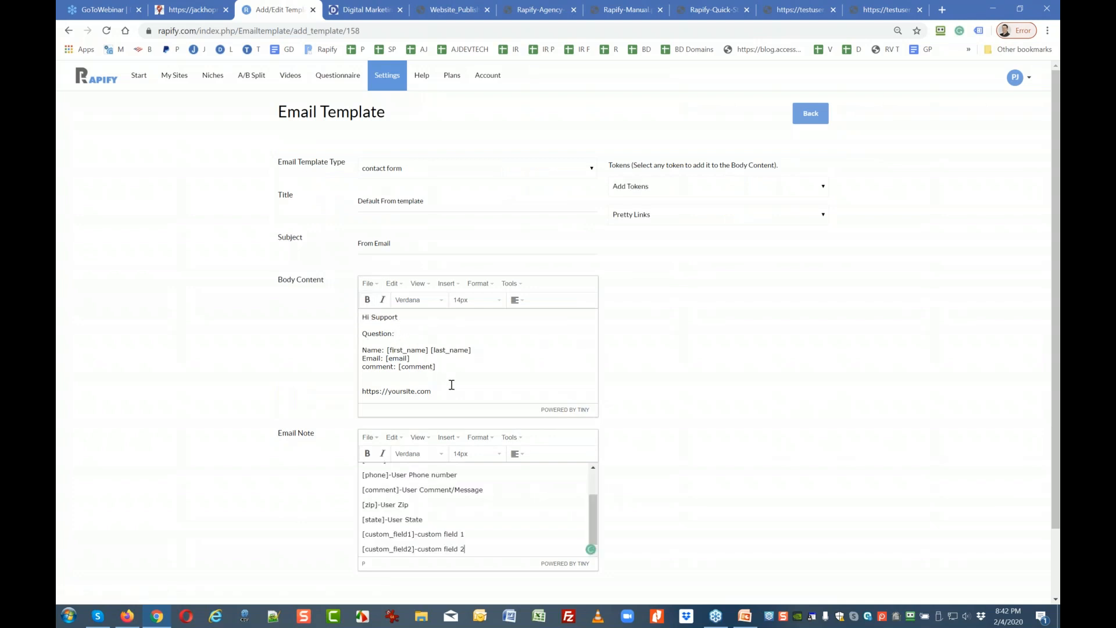
scroll(446, 386, "down", 1)
scroll(446, 387, "down", 1)
left_click_drag(446, 332, 363, 331)
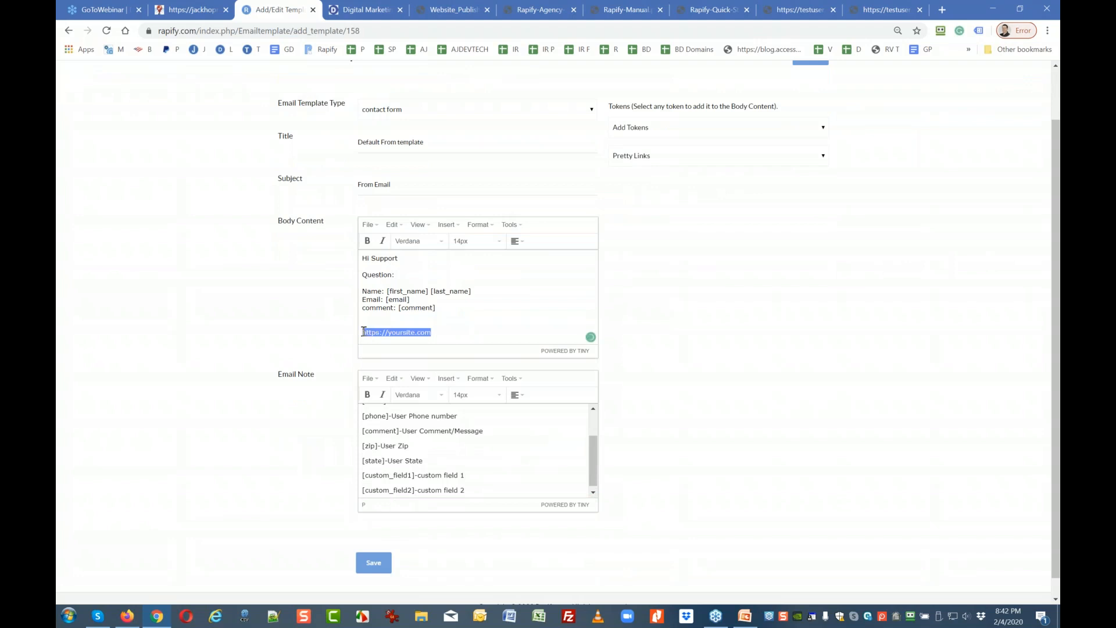
key("BackSpace")
left_click(362, 565)
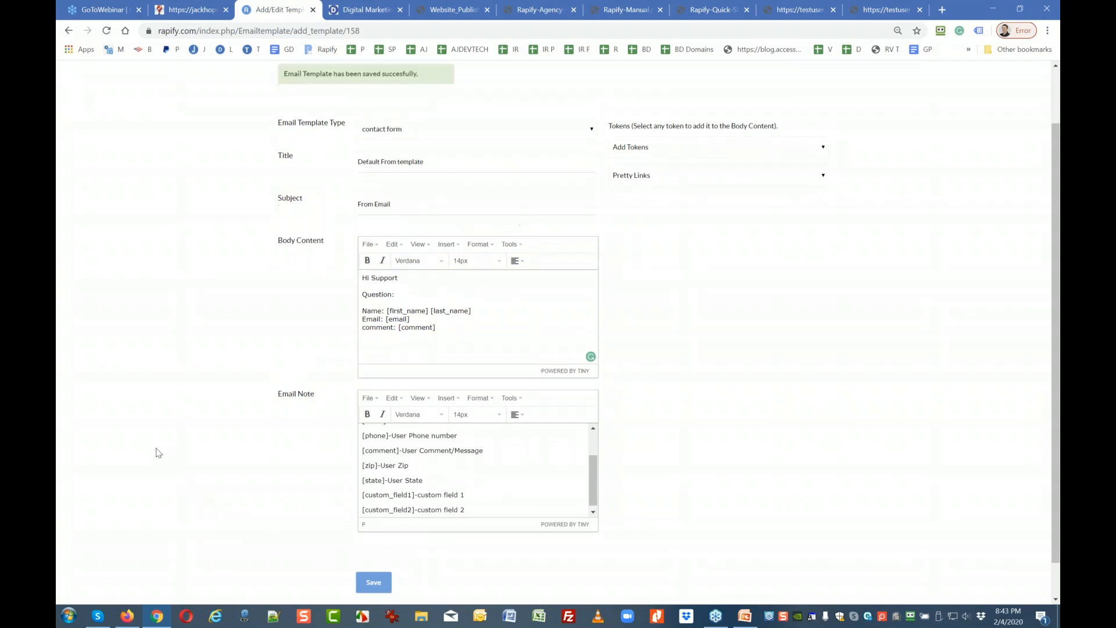
scroll(158, 453, "up", 2)
left_click(806, 116)
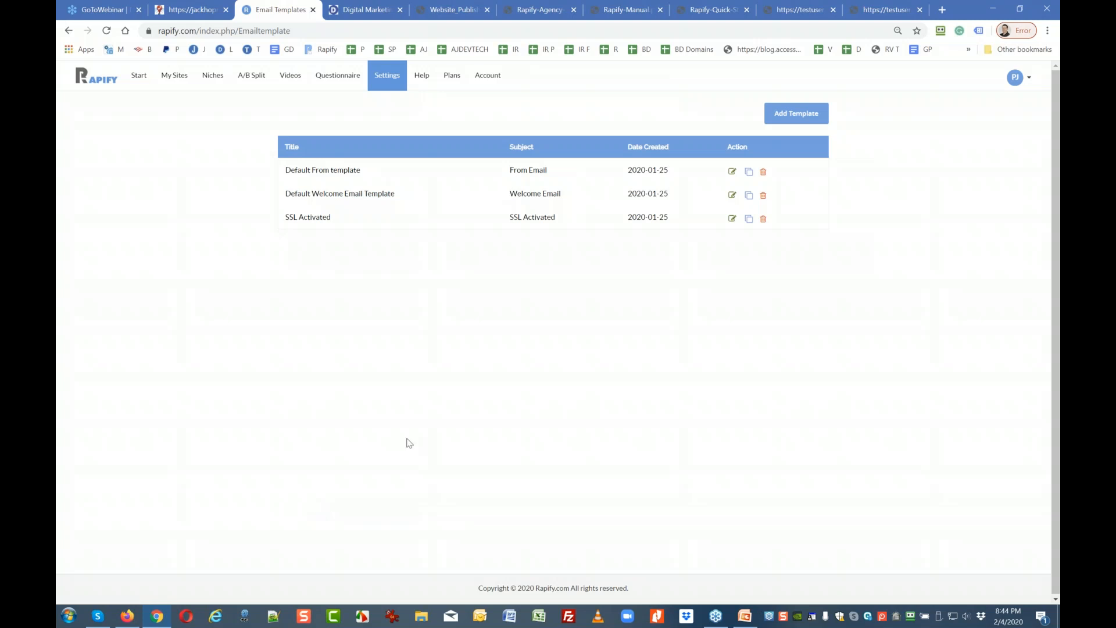
Open a new Chrome tab showing the Google start page.
left_click(942, 9)
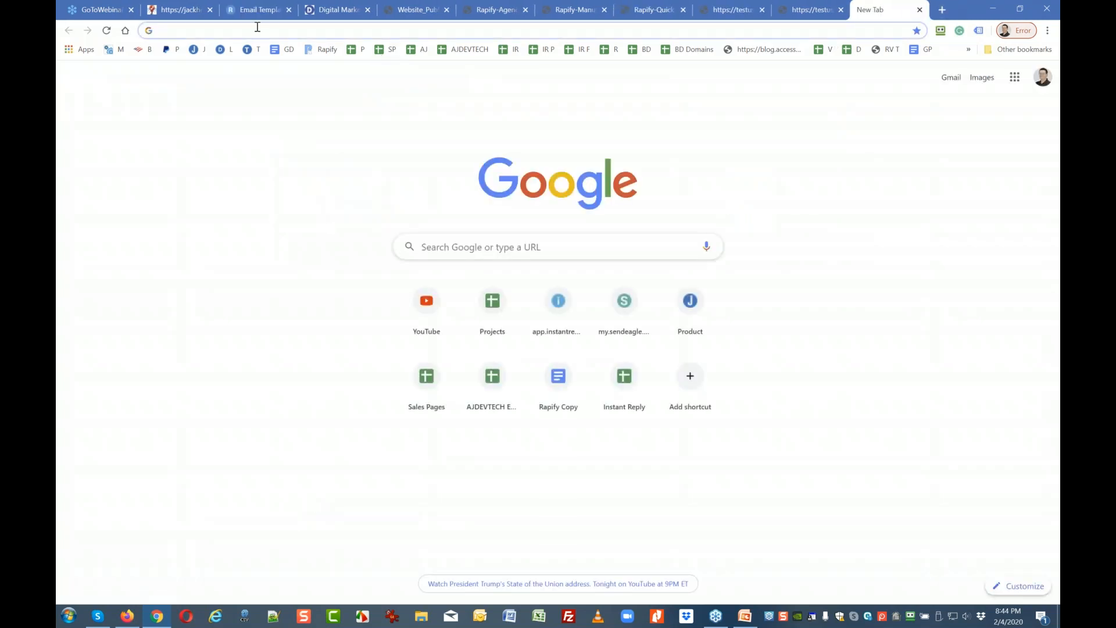
Browse the jackhopman.com home page, then open Products listing Sales Dynamite, LTJ Enterprise and Easy Invoicing Pro.
left_click(201, 10)
scroll(377, 400, "down", 10)
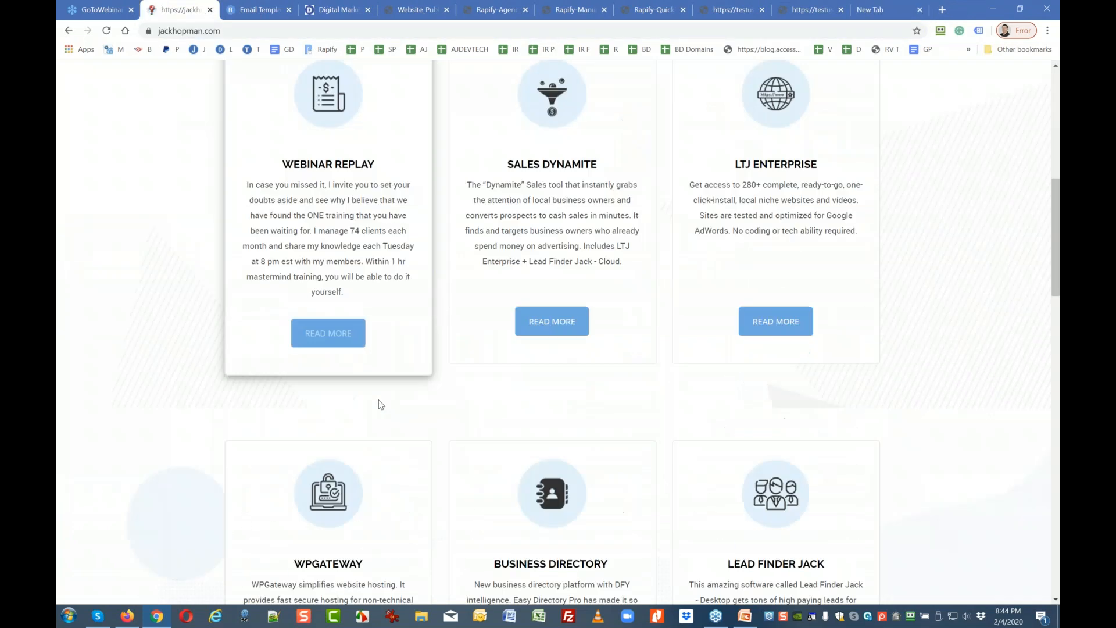
scroll(379, 404, "down", 8)
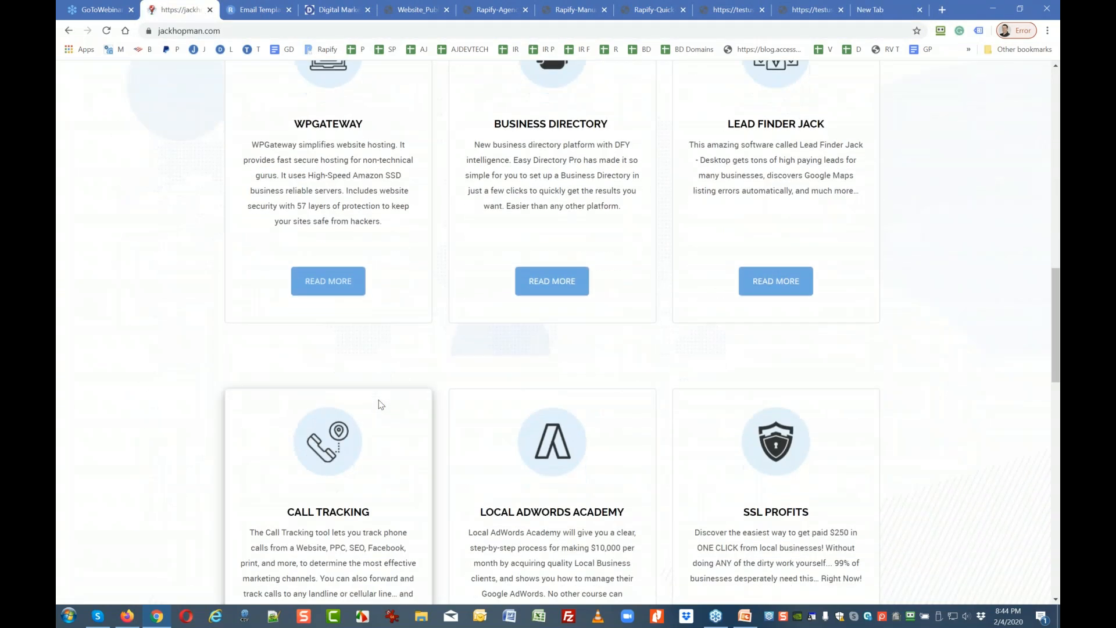
scroll(379, 404, "up", 18)
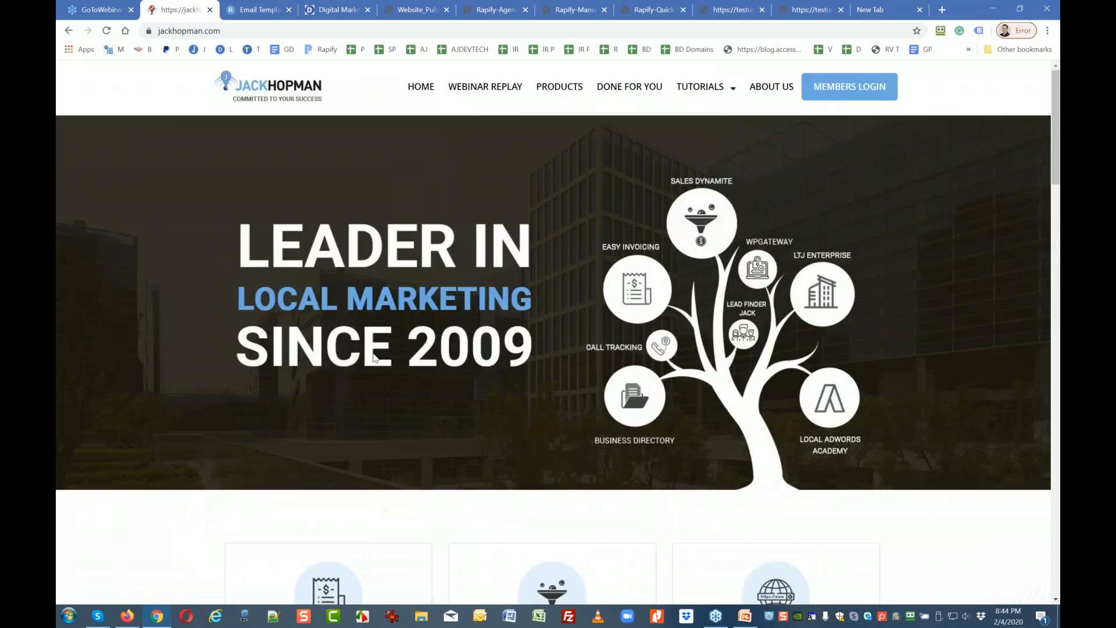
left_click(559, 86)
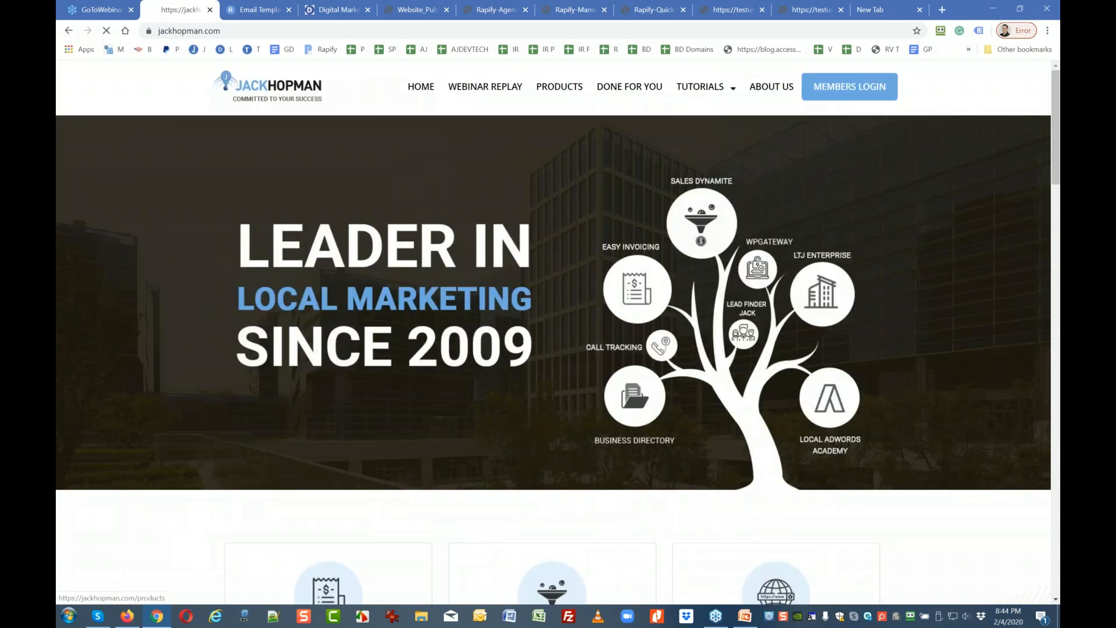
scroll(418, 294, "down", 12)
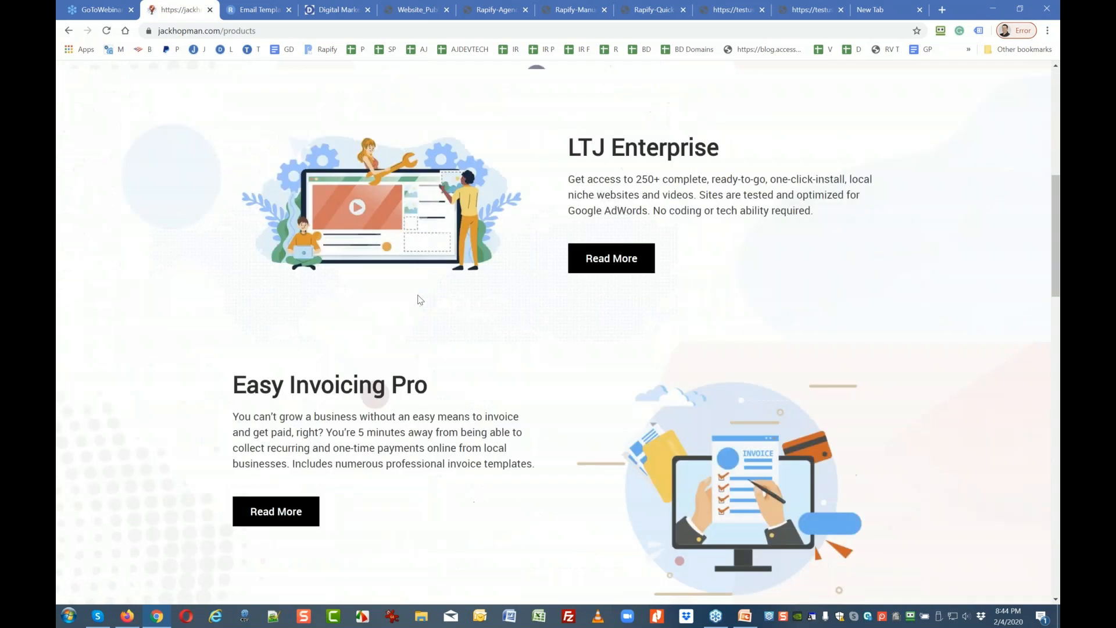
scroll(312, 229, "up", 14)
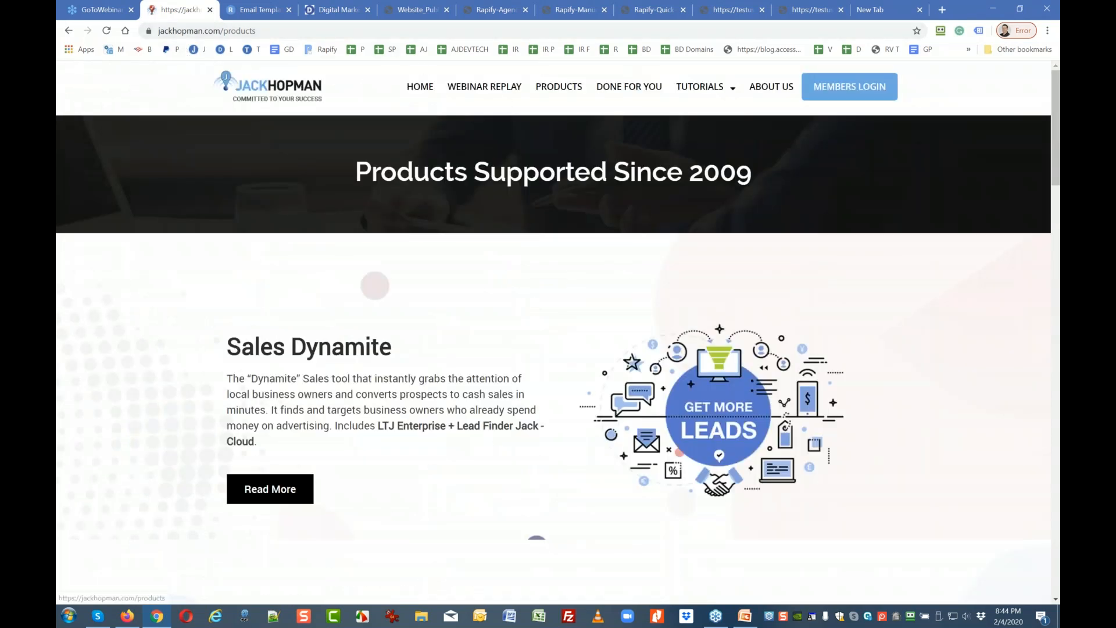
scroll(372, 373, "down", 9)
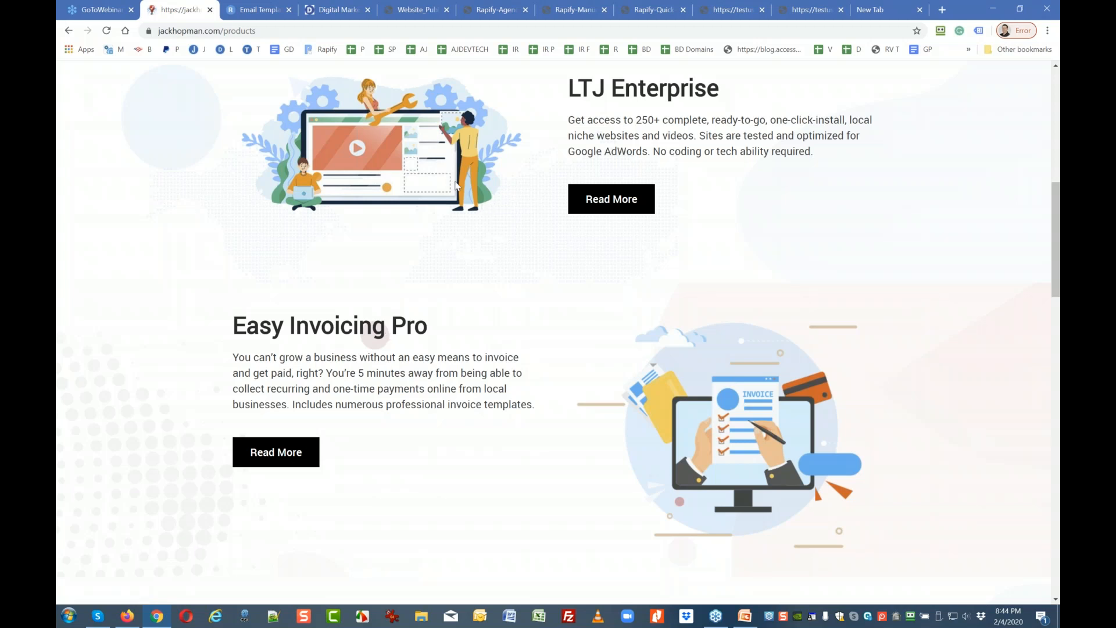
Back in Rapify, go to My Sites and edit the Lawyer Client site.
left_click(245, 11)
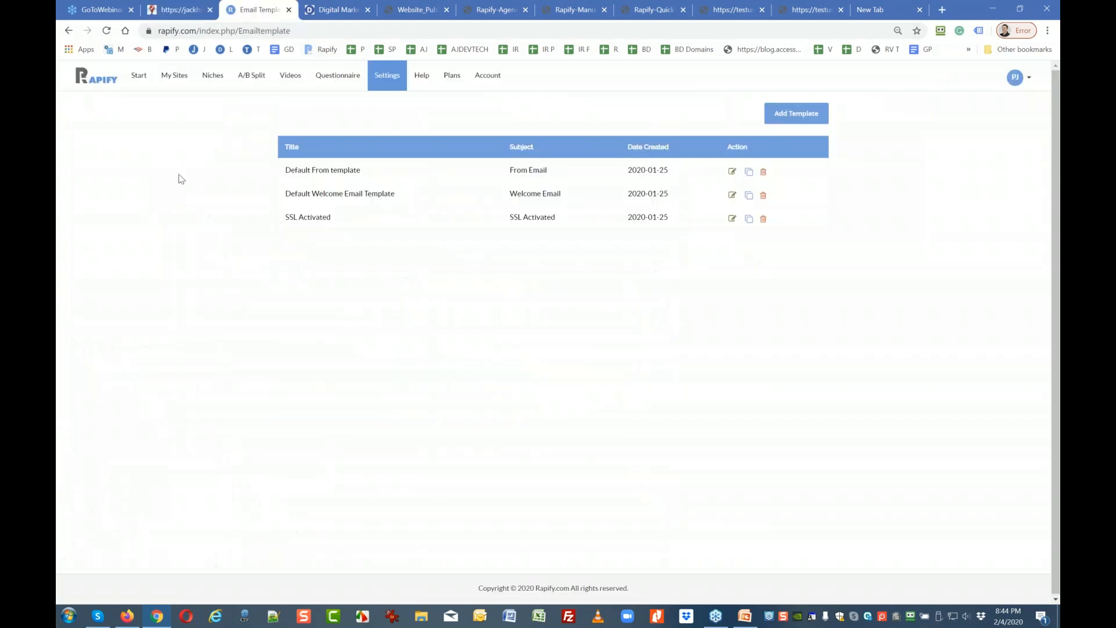
left_click(182, 81)
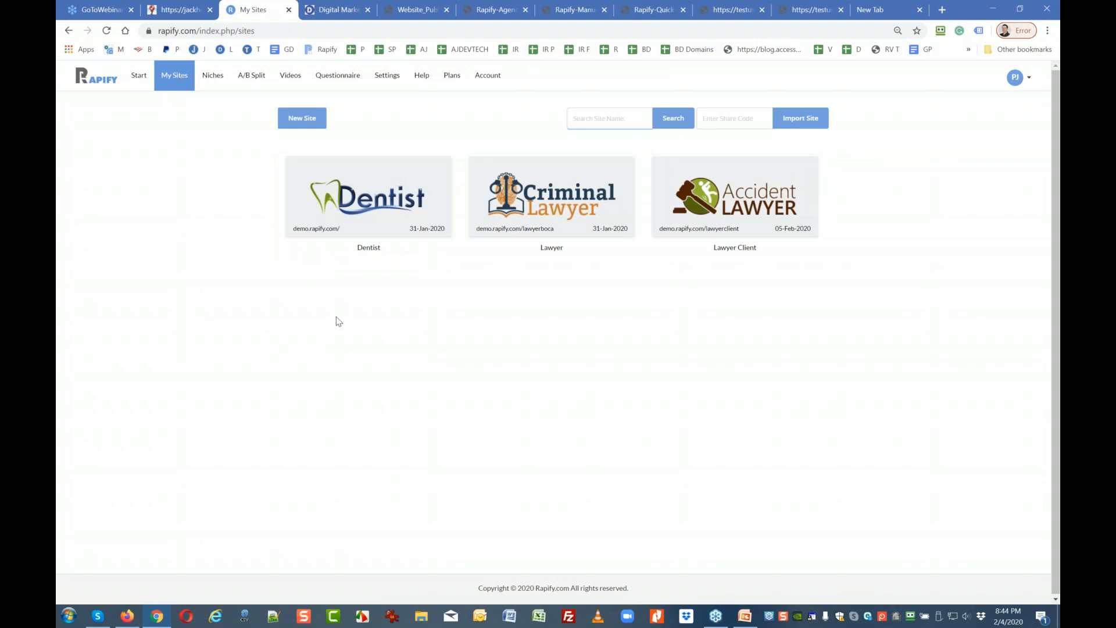
mouse_move(734, 194)
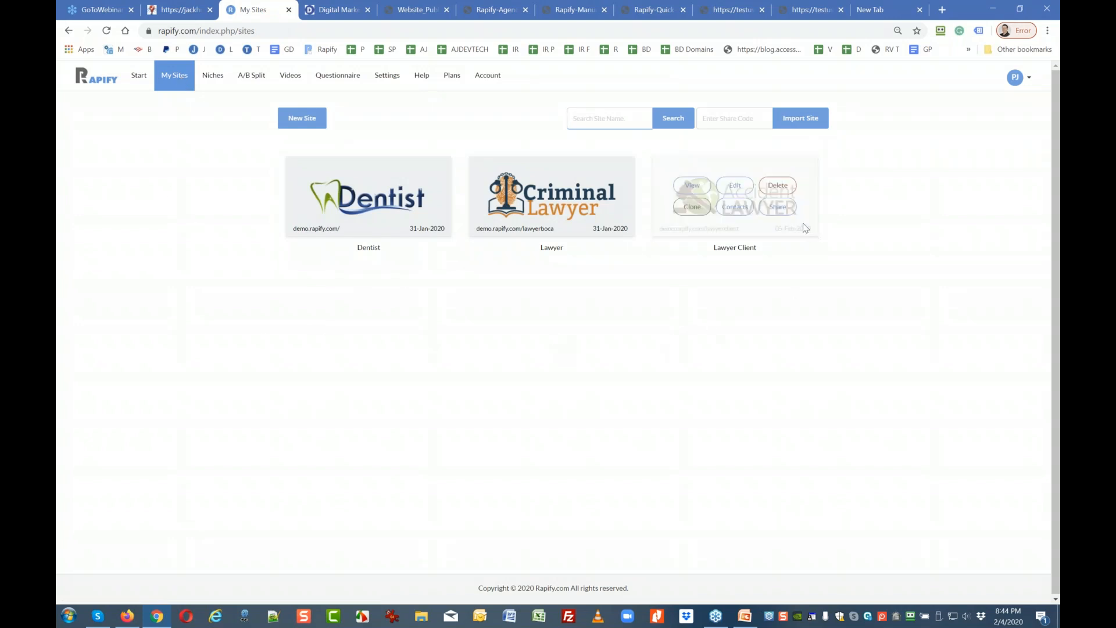
left_click(734, 189)
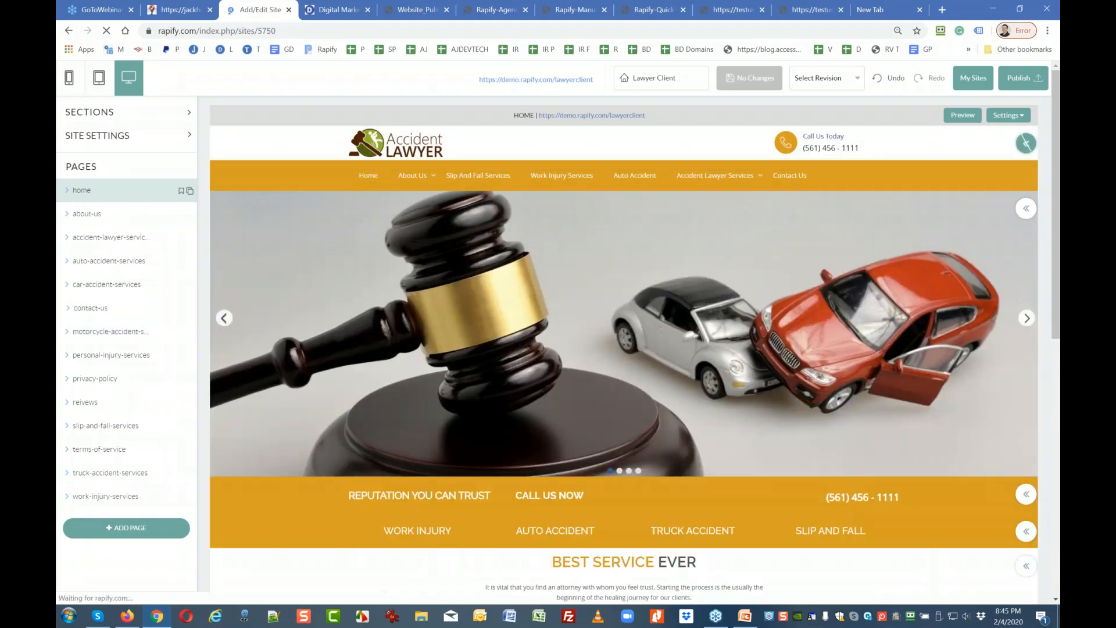
Open the contact-us page from the Pages list and look over its contents.
left_click(93, 307)
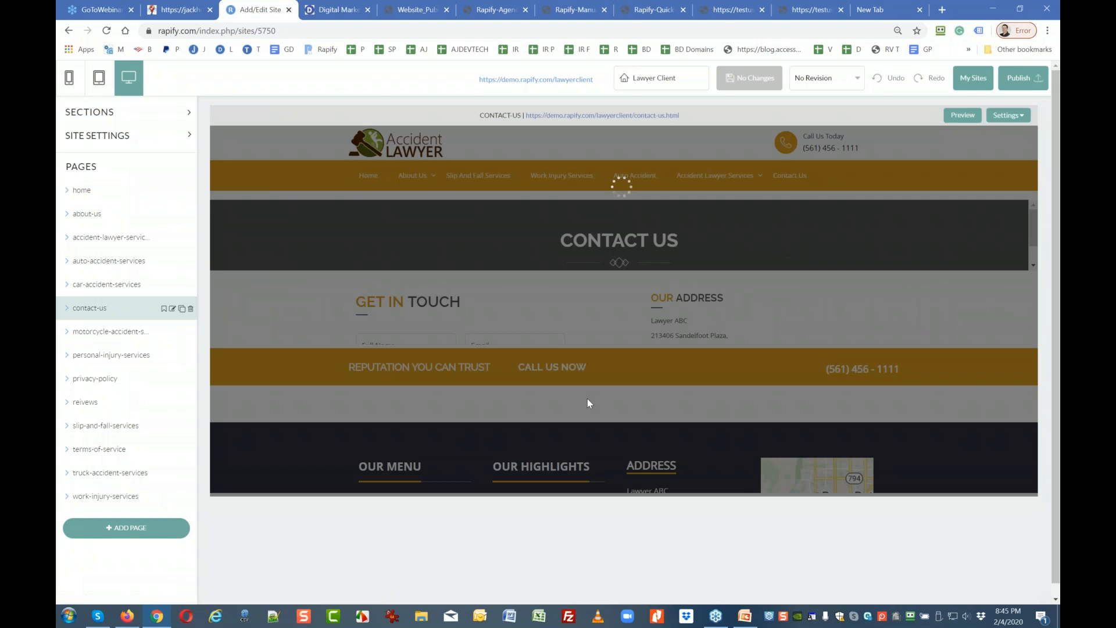
scroll(538, 394, "down", 4)
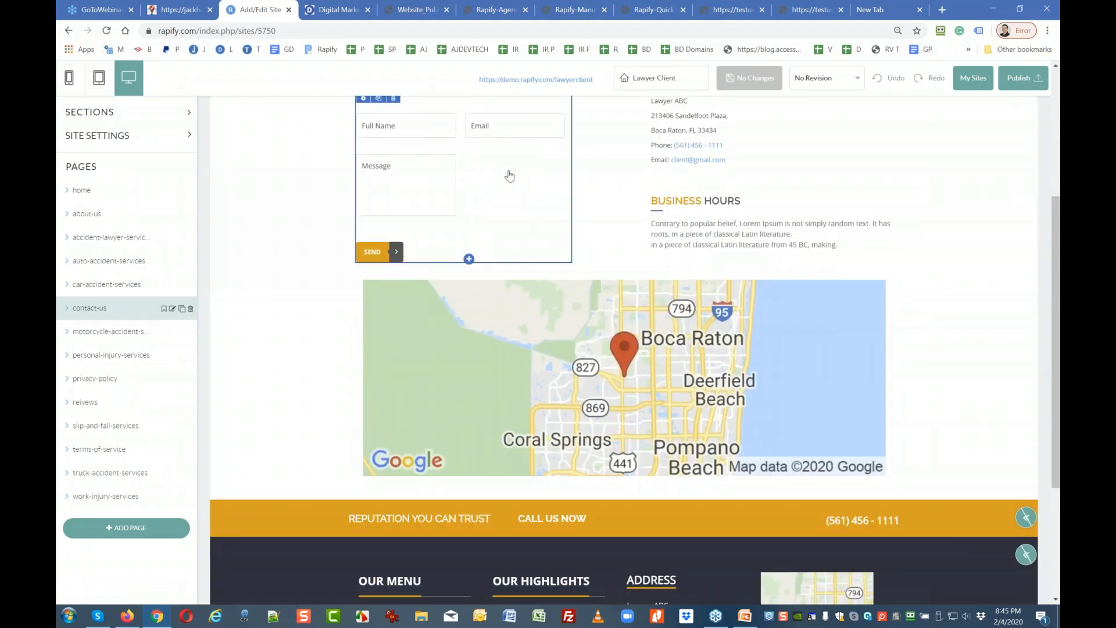
scroll(510, 176, "up", 2)
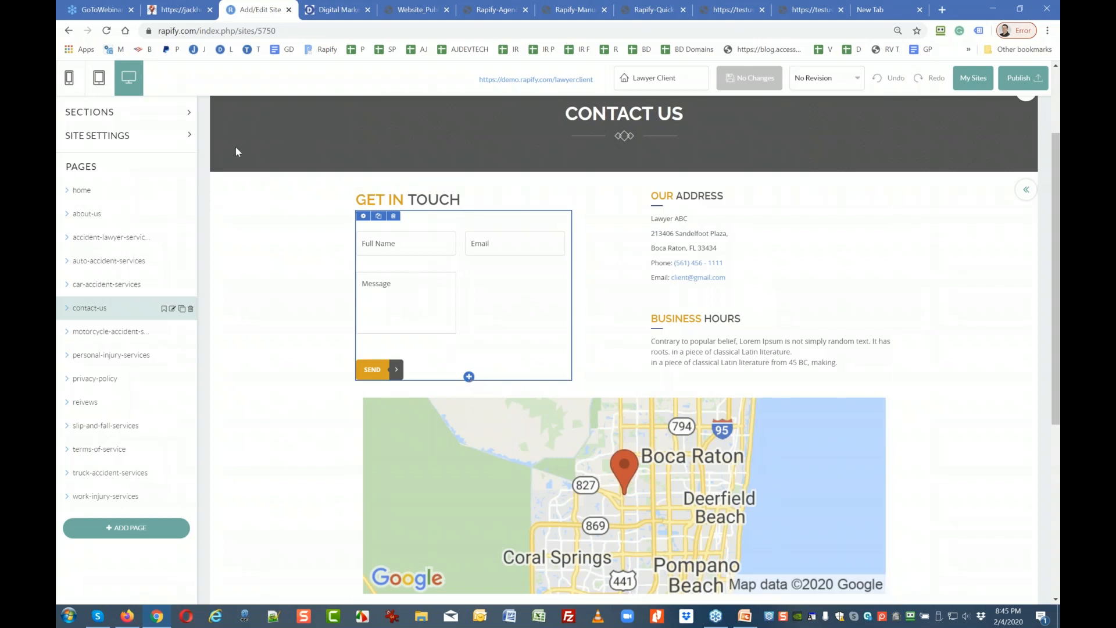
Expand SECTIONS, open the contact form's settings, and bring up the add-element chooser below the map.
left_click(88, 116)
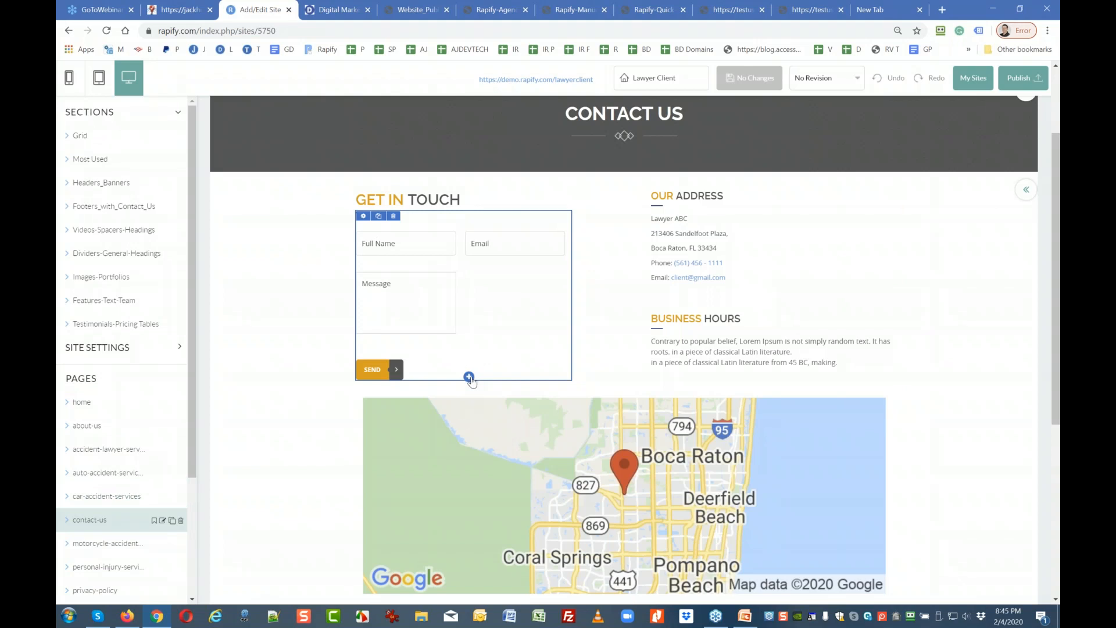
left_click(363, 216)
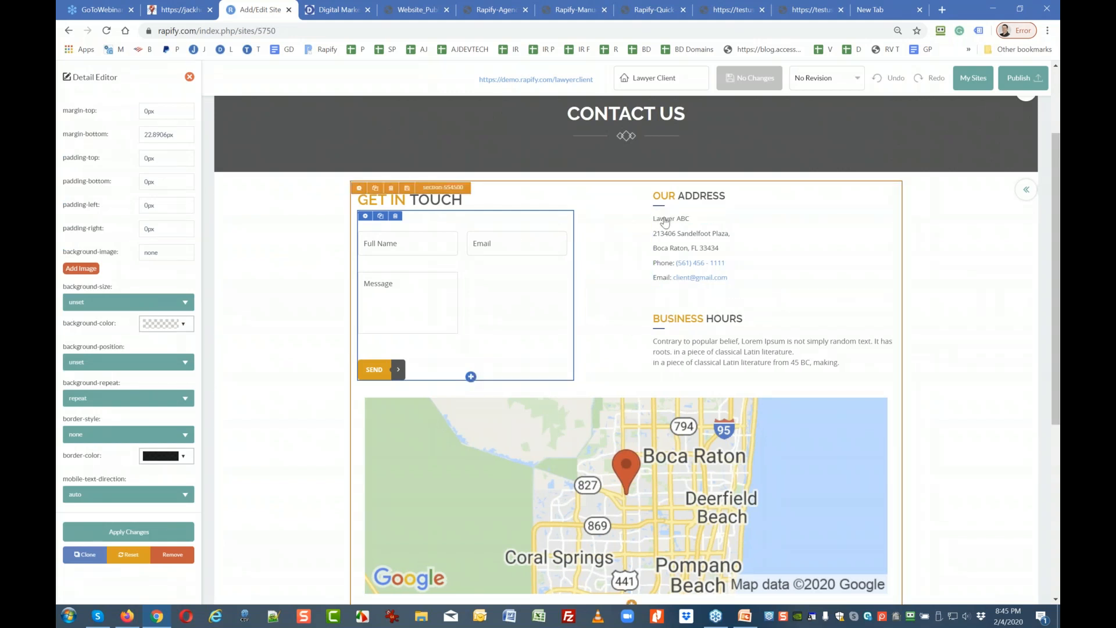
scroll(665, 227, "down", 5)
left_click(632, 282)
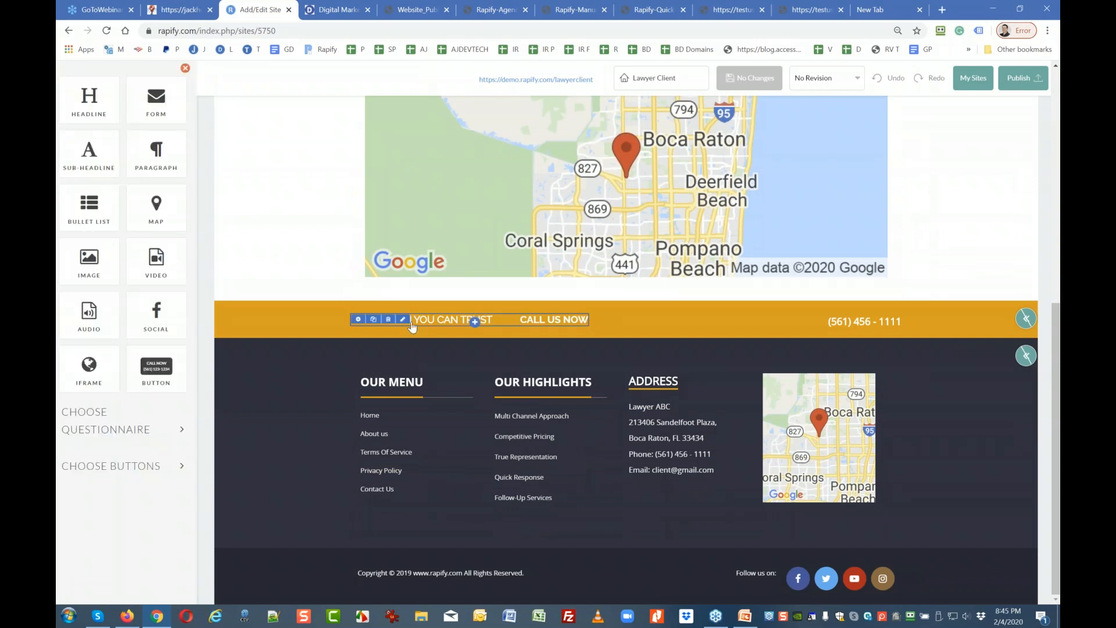
Insert a Paragraph block below the map and inspect its Lorem ipsum HTML source without changing it.
left_click(162, 159)
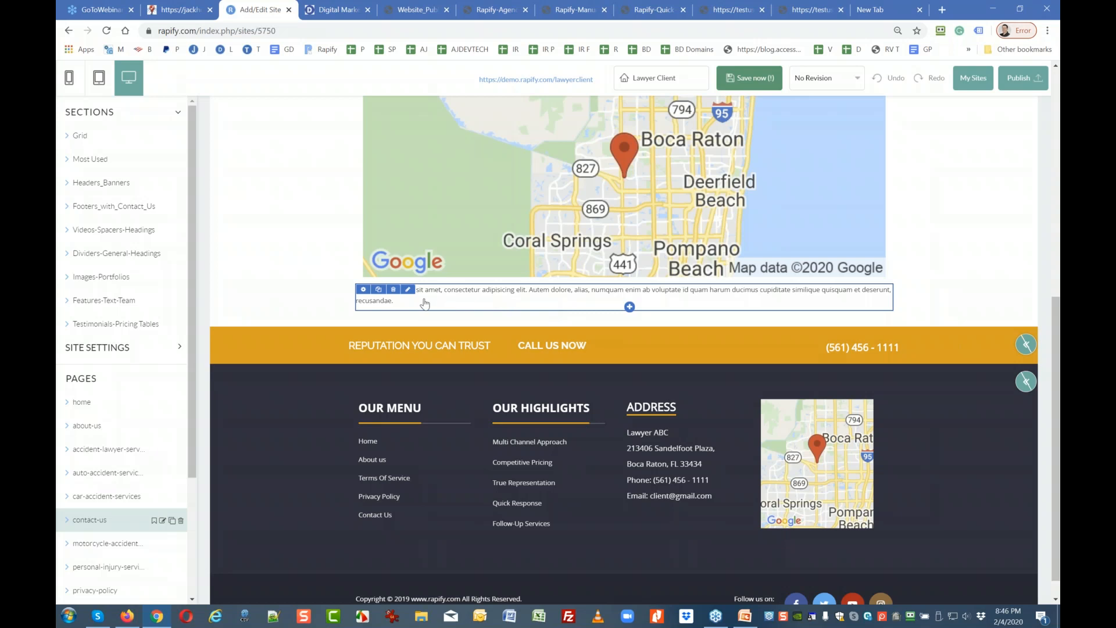
left_click(409, 290)
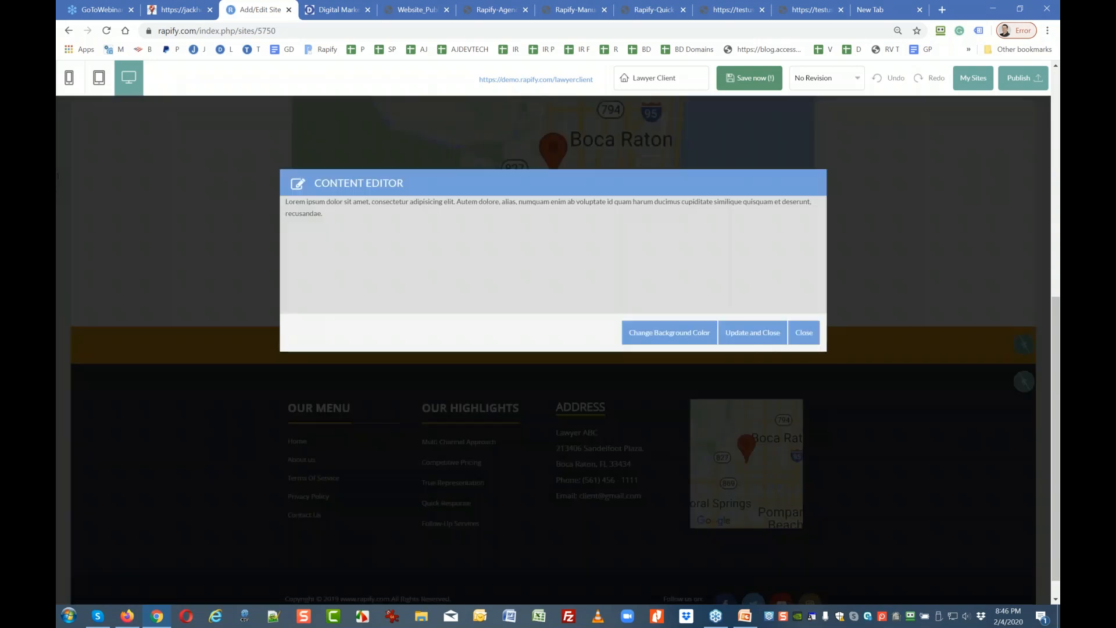
left_click(364, 210)
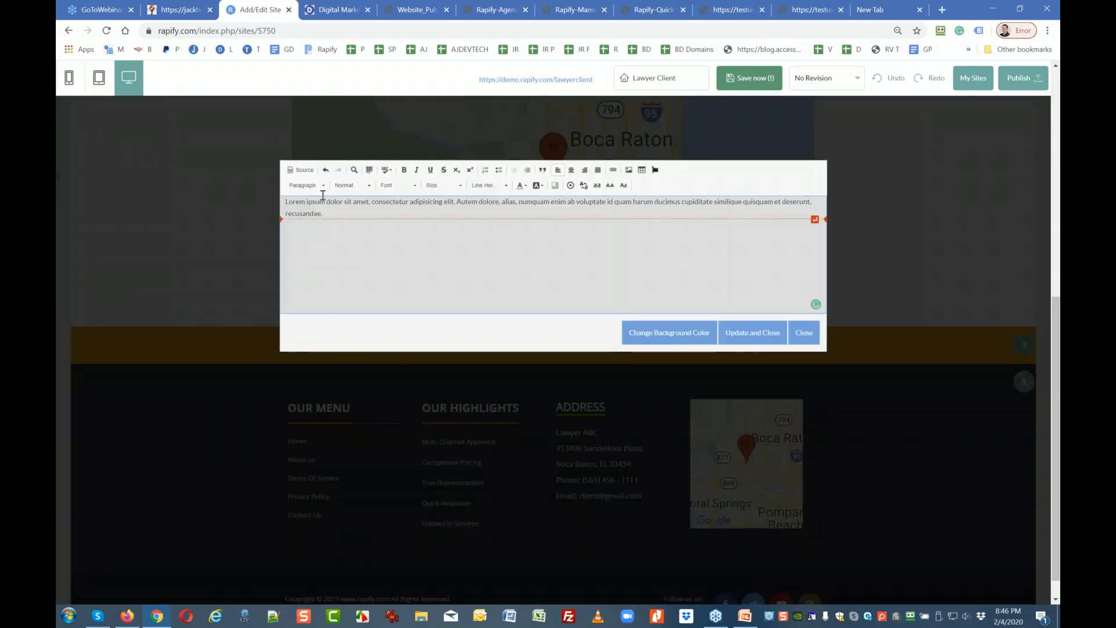
left_click(301, 168)
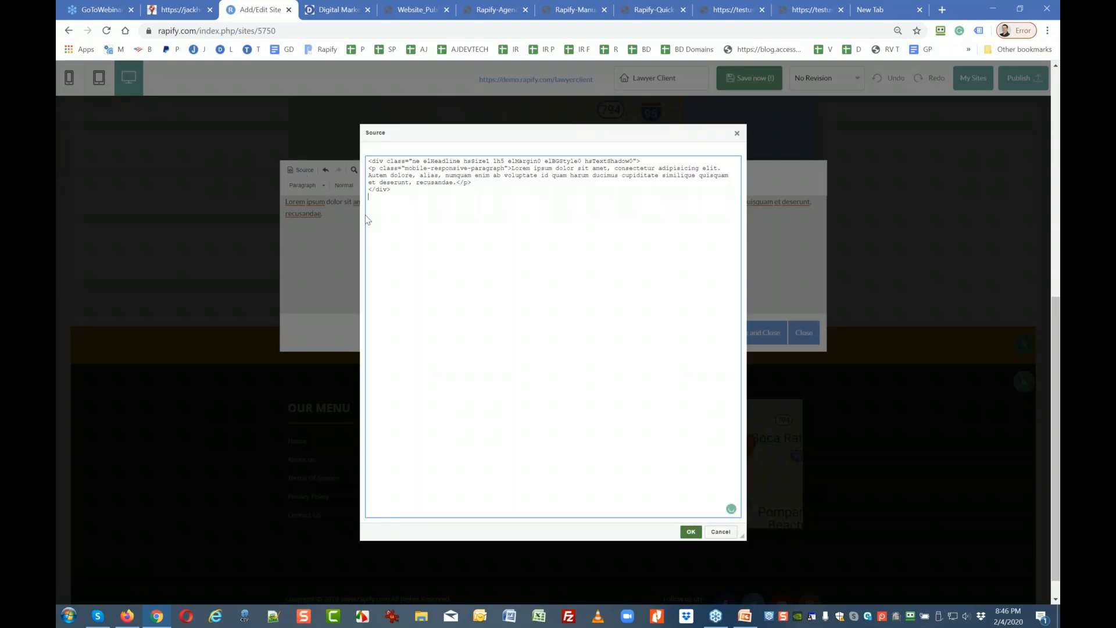
left_click_drag(395, 201, 368, 161)
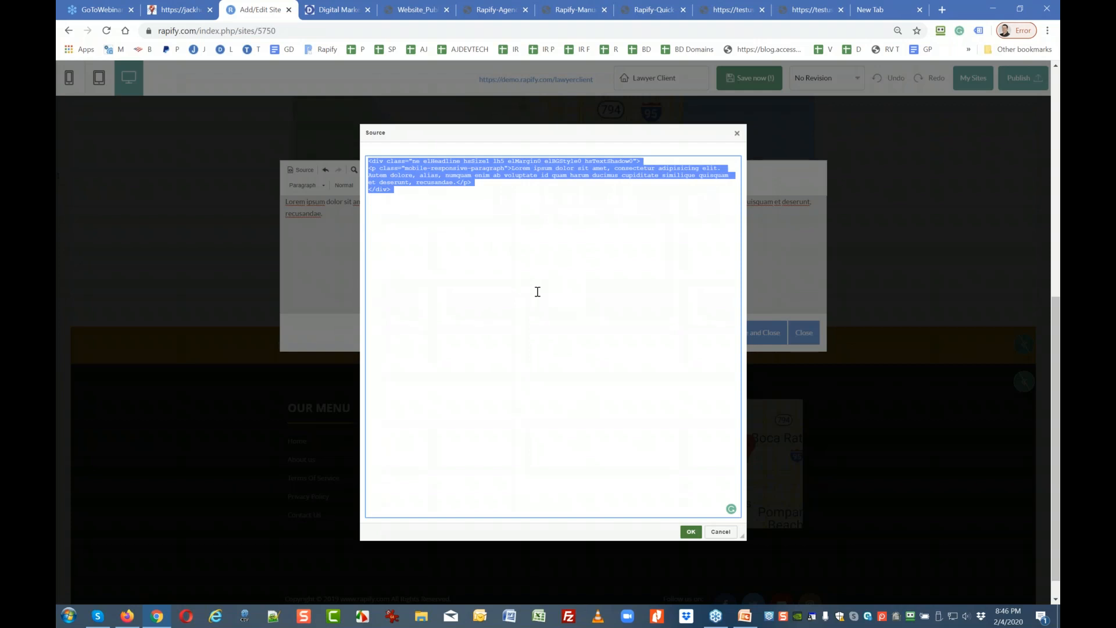
left_click(738, 133)
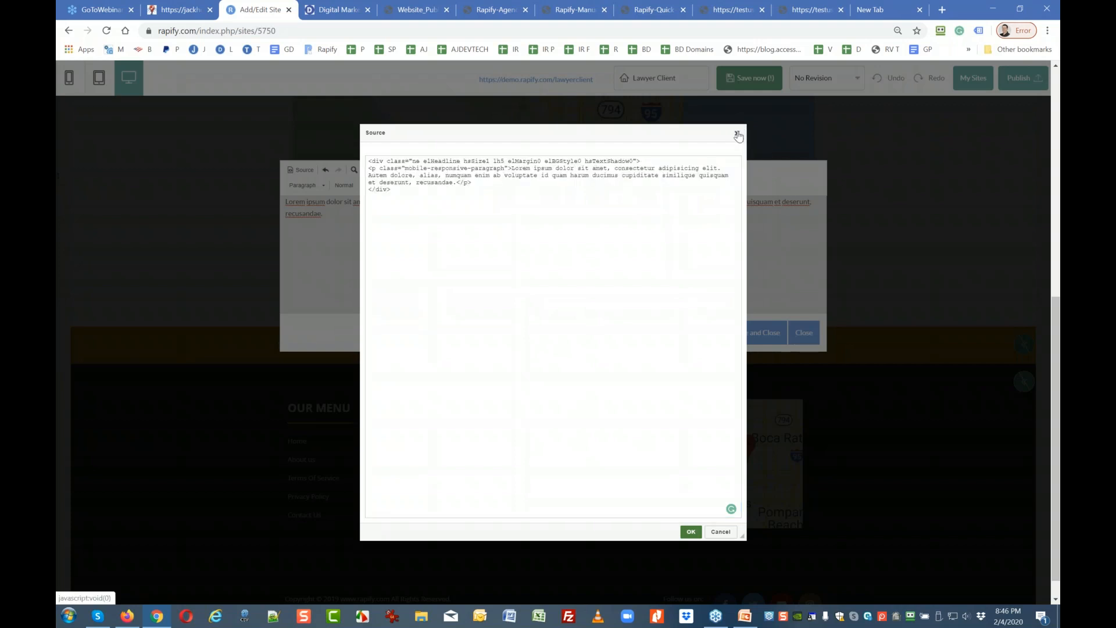
left_click(804, 333)
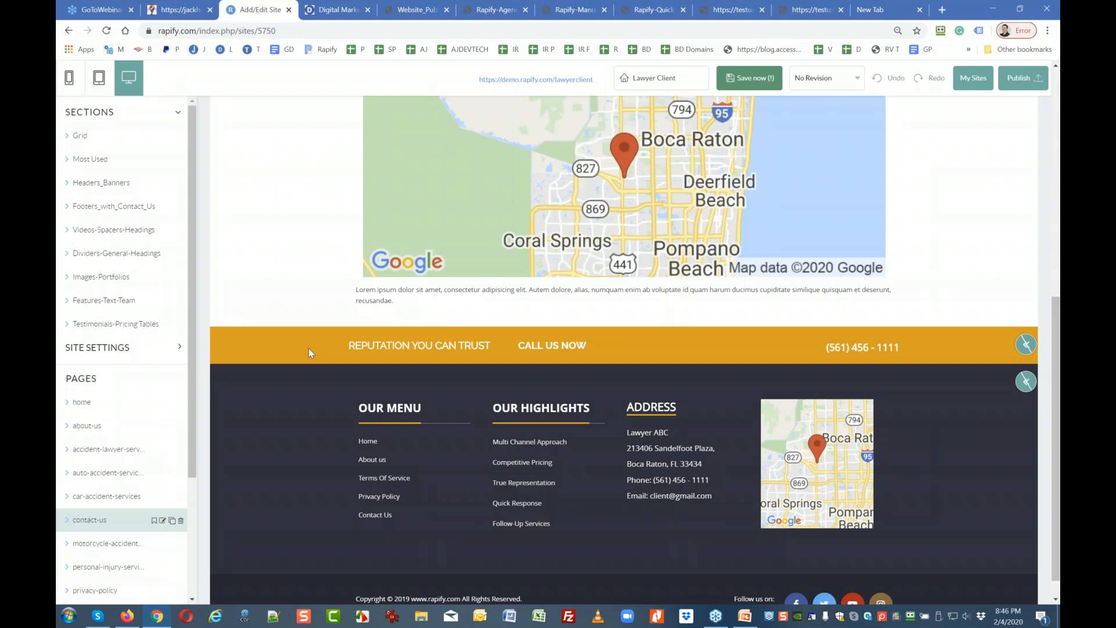
left_click(80, 138)
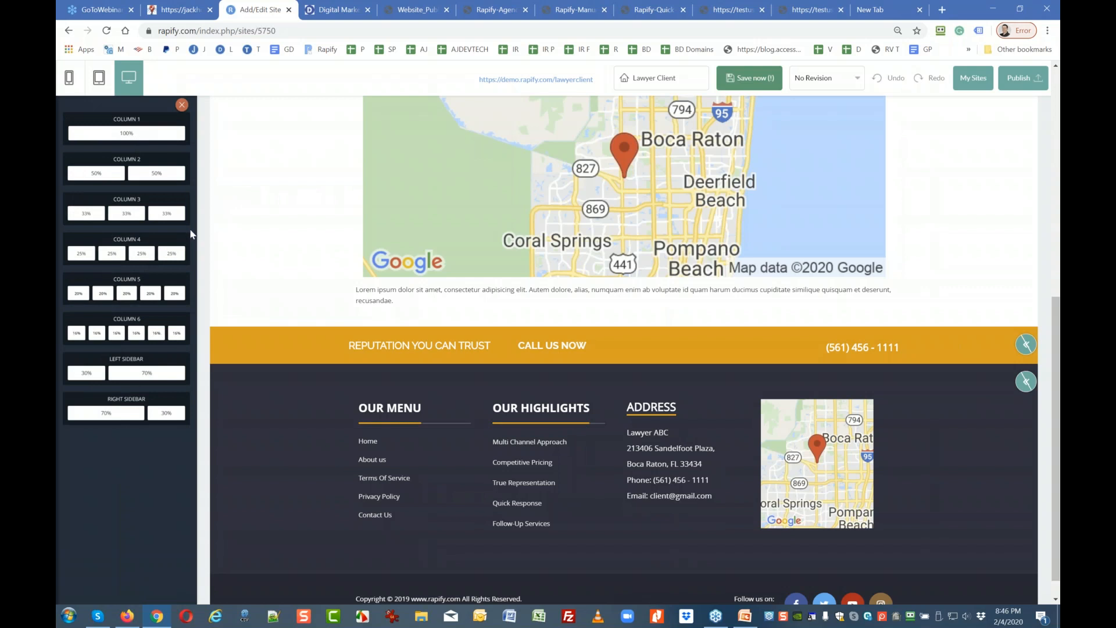
left_click(182, 105)
left_click(104, 164)
scroll(107, 430, "down", 3)
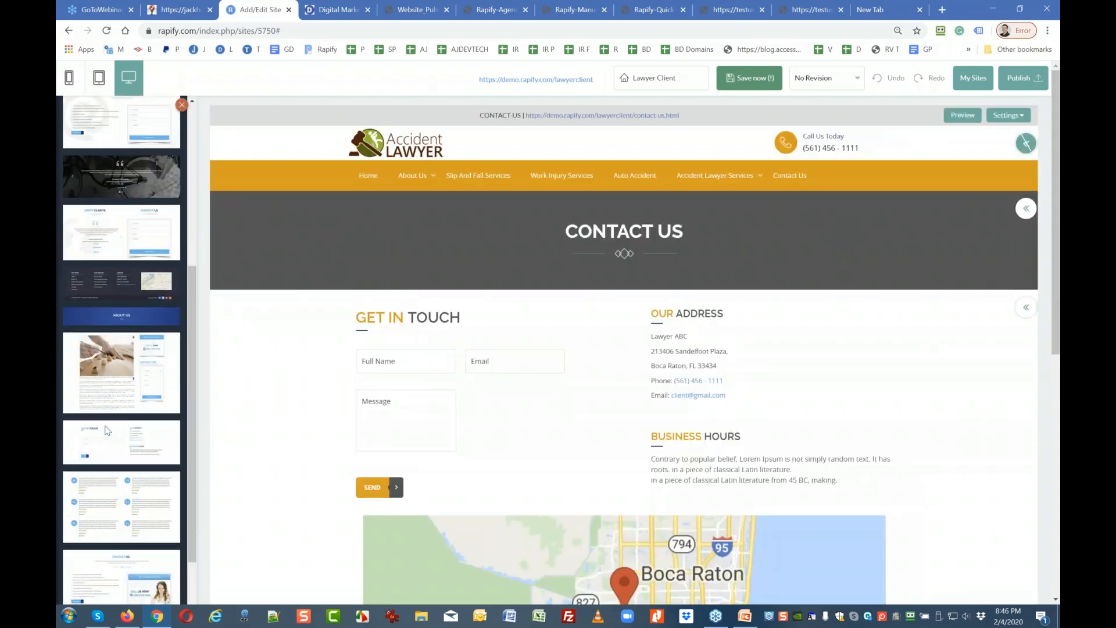
scroll(106, 430, "up", 5)
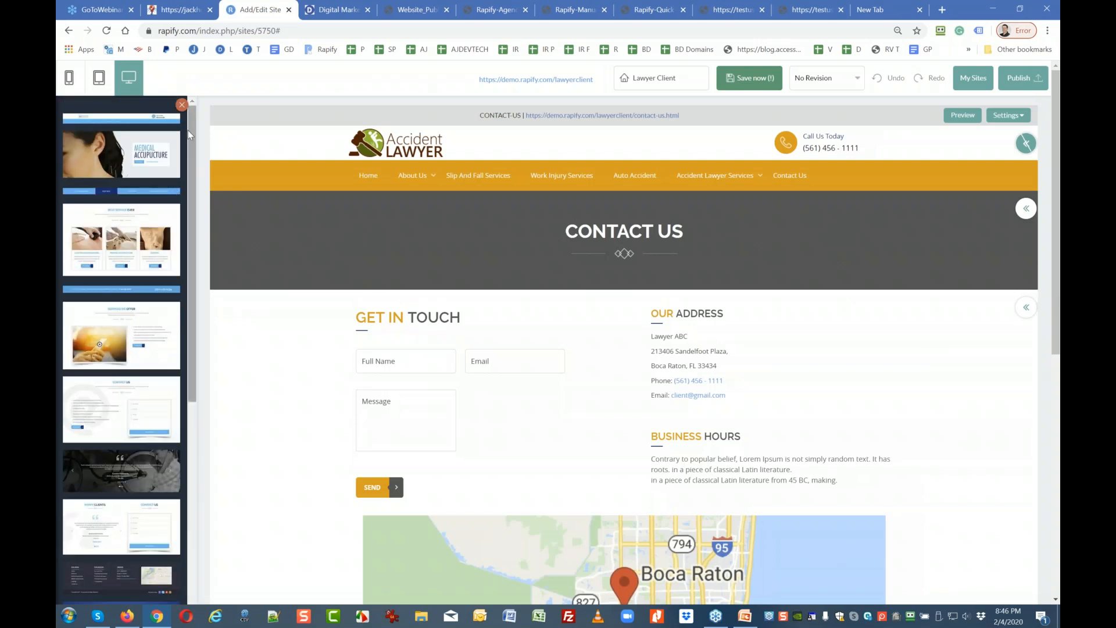
left_click(182, 105)
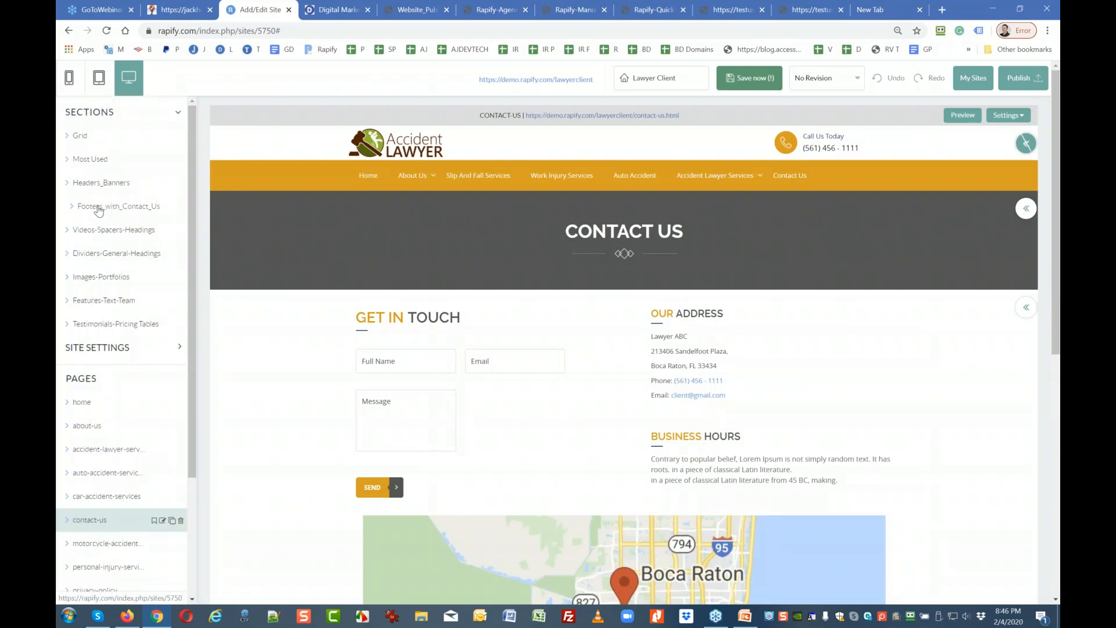
left_click(99, 210)
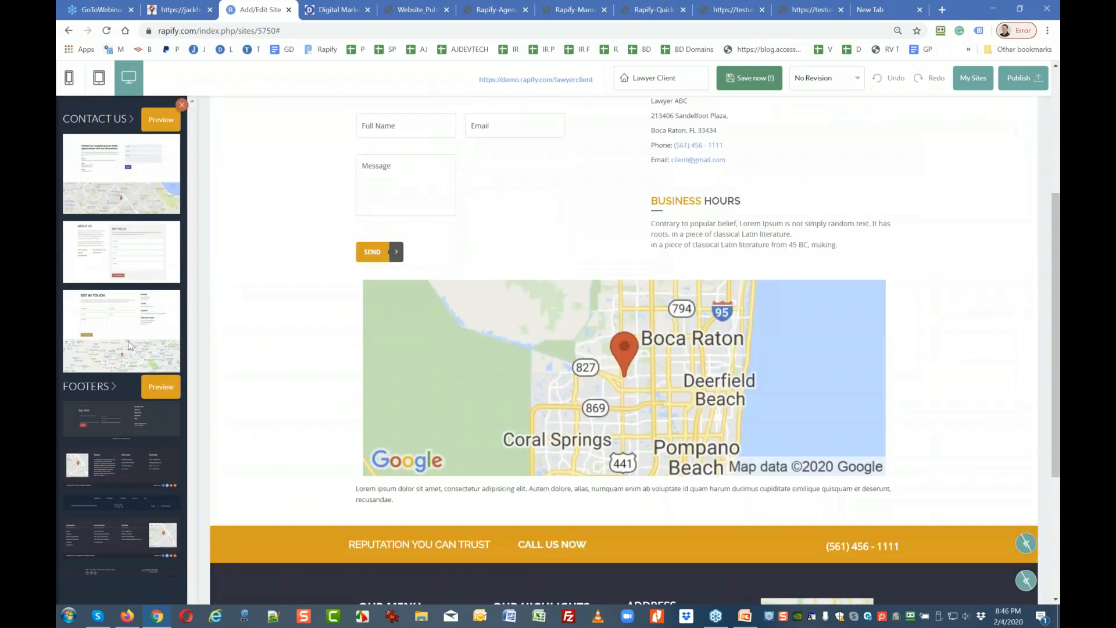
left_click(182, 105)
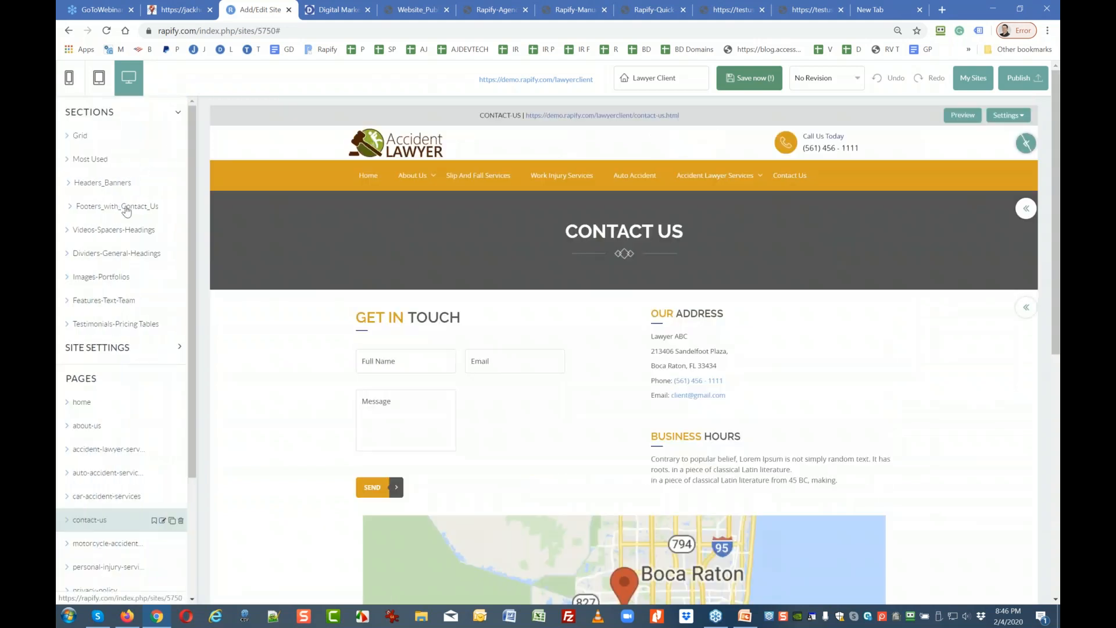
left_click(113, 230)
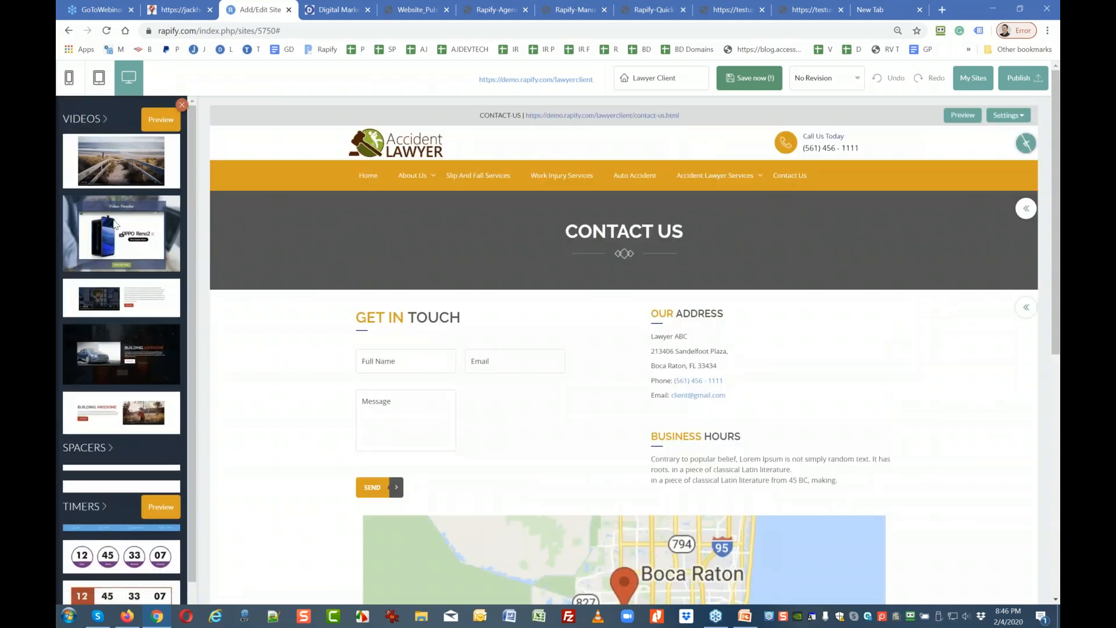
scroll(112, 395, "down", 2)
scroll(120, 466, "up", 1)
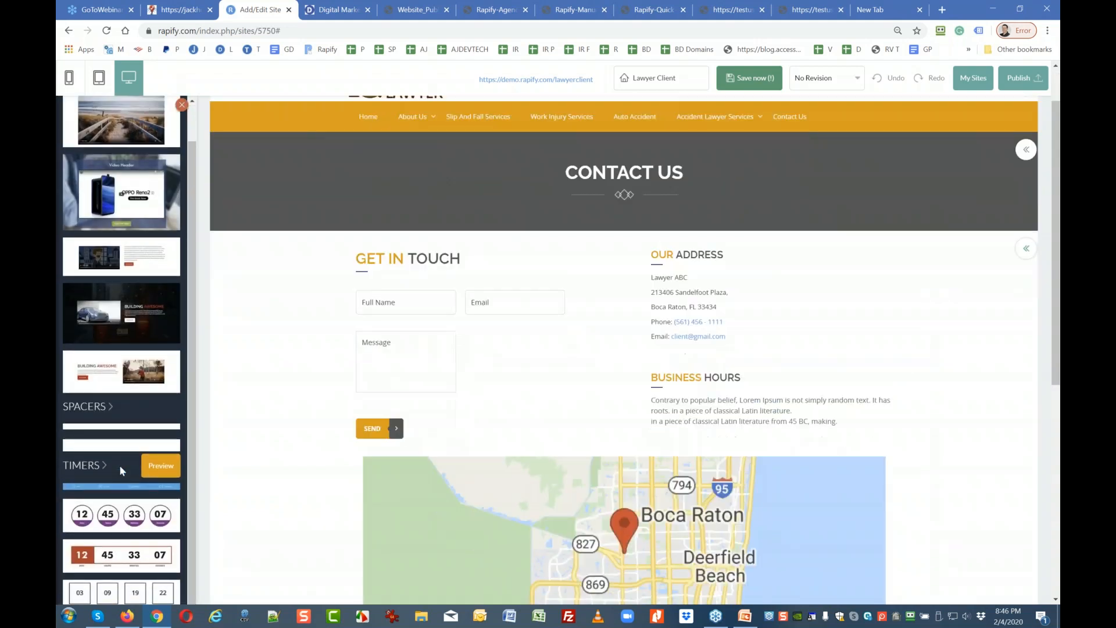
left_click(182, 105)
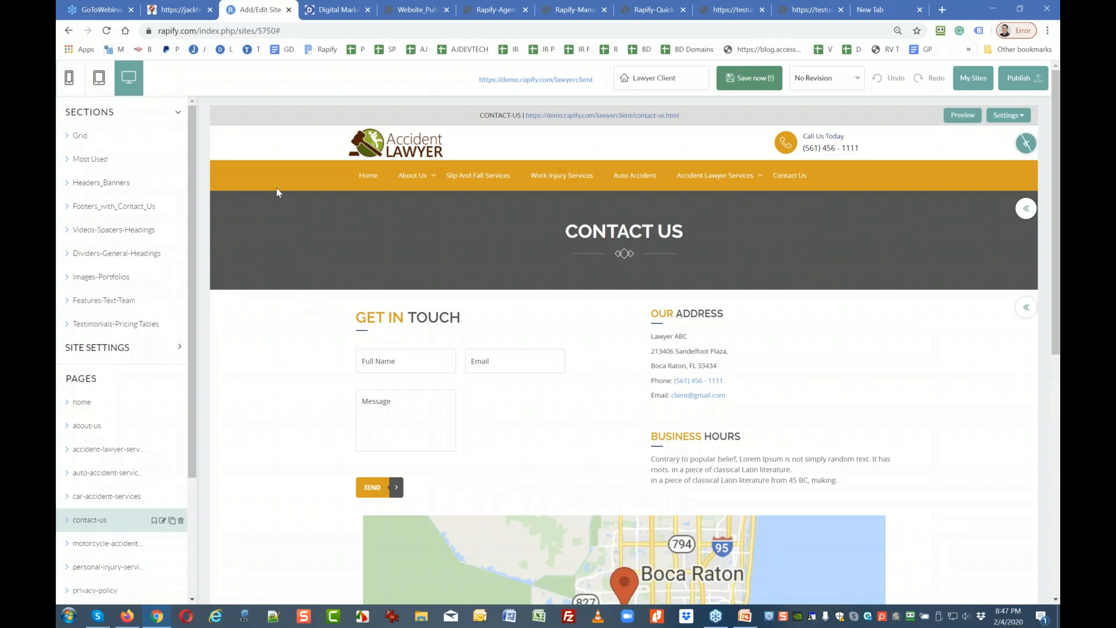
Scroll to the map and open the add-element panel beneath its Lorem ipsum paragraph.
scroll(304, 362, "down", 1)
scroll(304, 361, "up", 1)
scroll(307, 353, "down", 1)
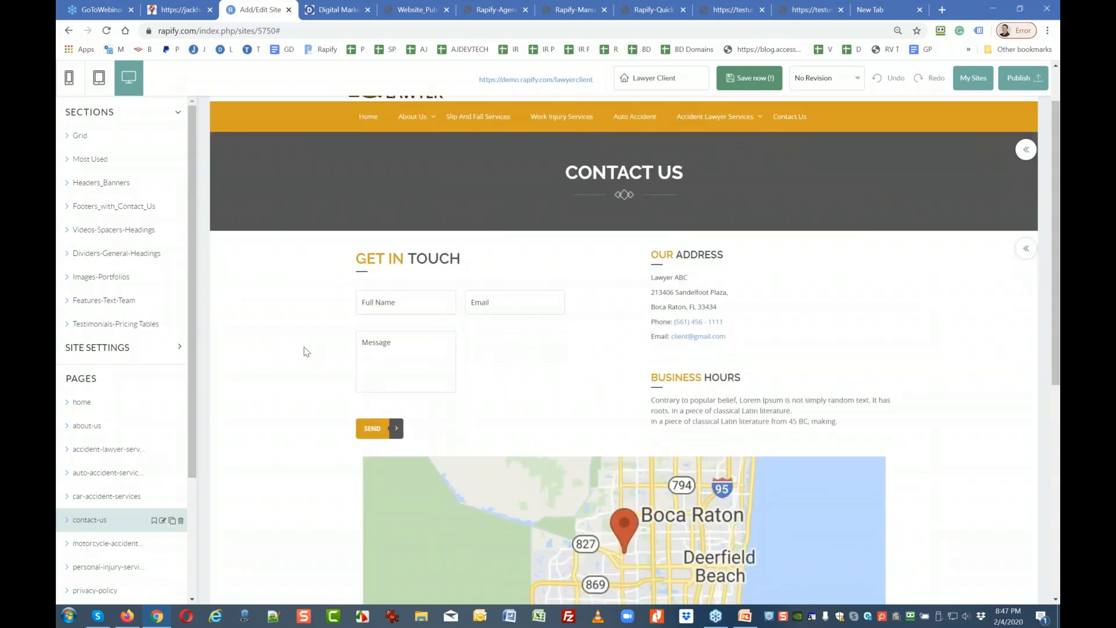
scroll(407, 351, "down", 2)
scroll(438, 356, "up", 3)
scroll(523, 407, "down", 5)
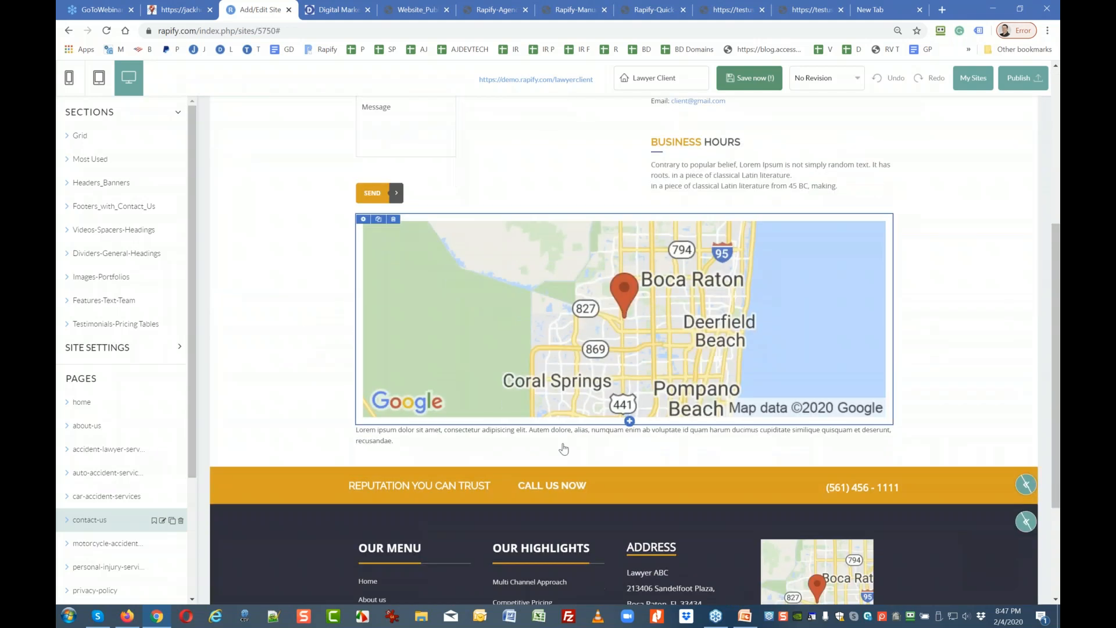
left_click(630, 448)
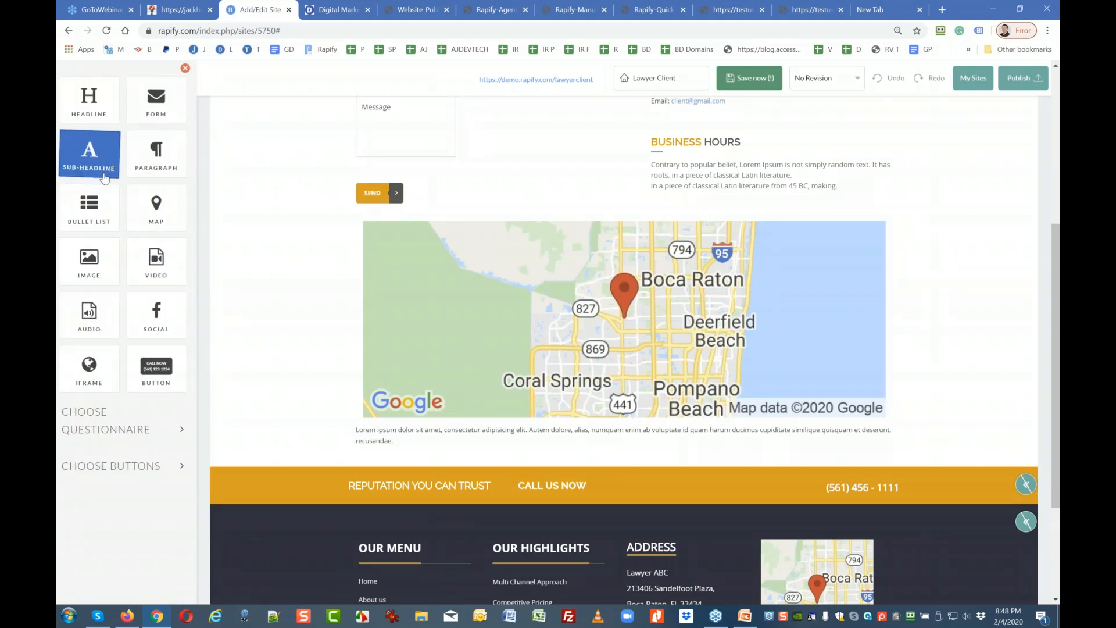
Insert an empty Image block, checking the library's Upload Image option but choosing no image.
left_click(93, 261)
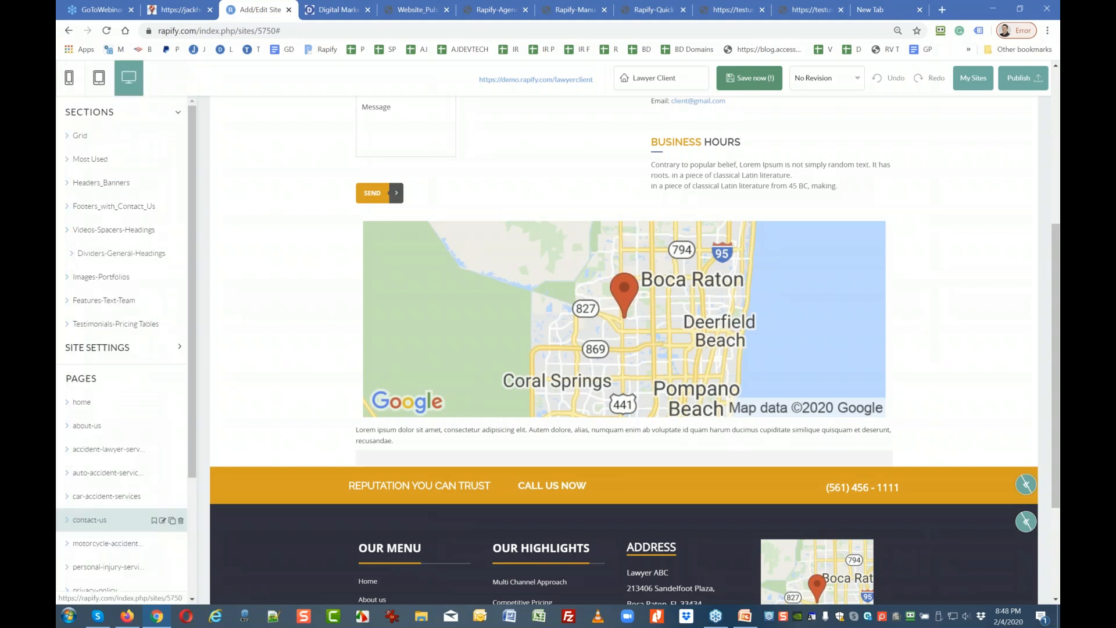
scroll(599, 523, "down", 3)
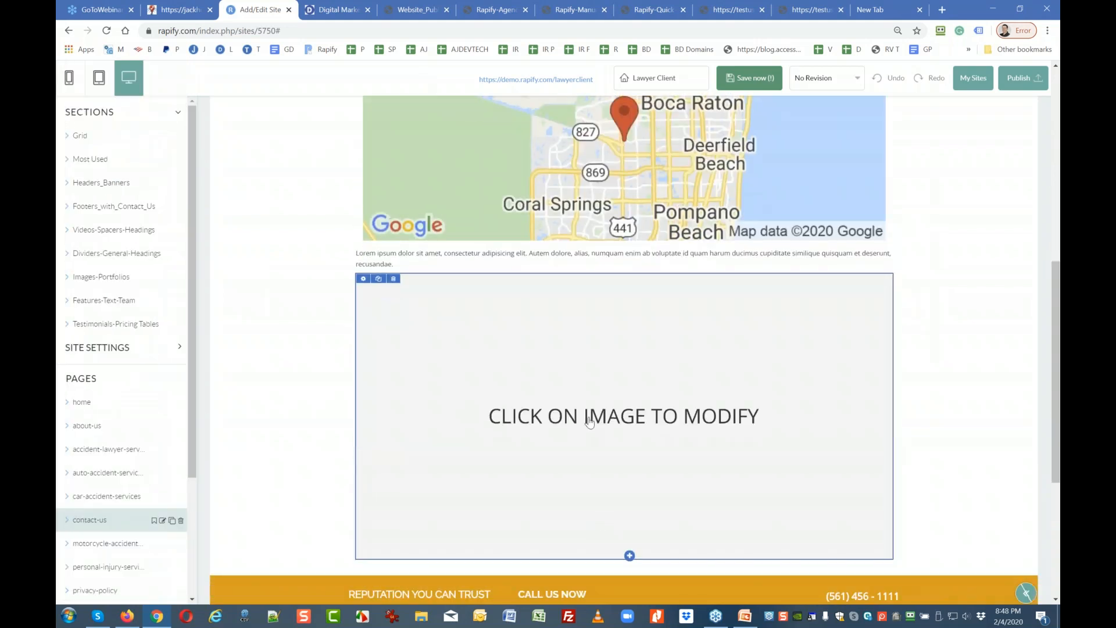
left_click(589, 422)
left_click(100, 133)
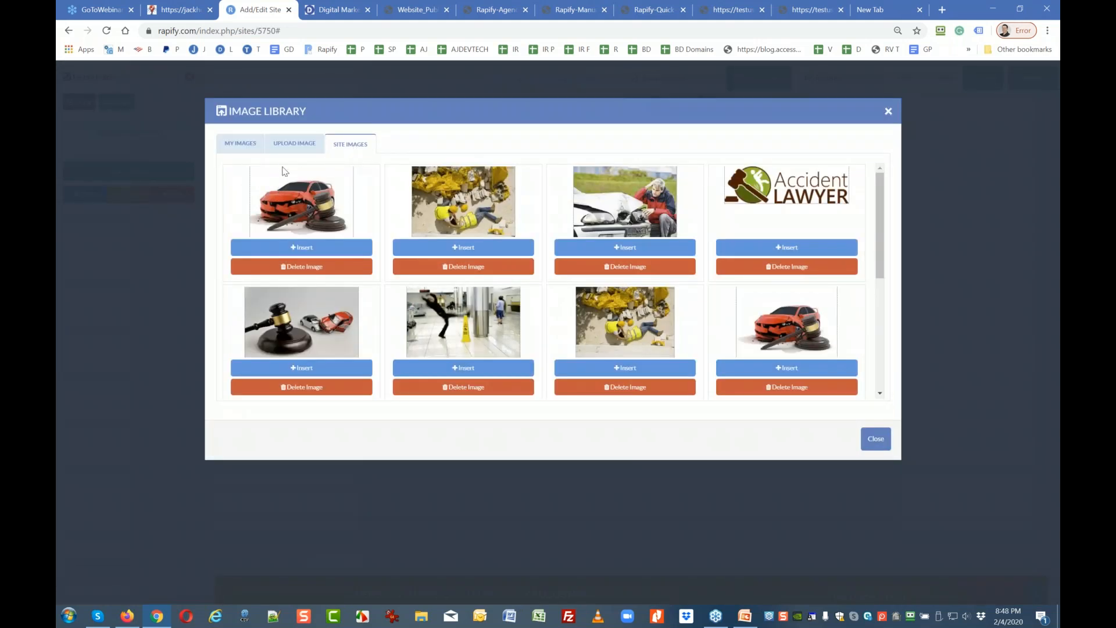
left_click(290, 144)
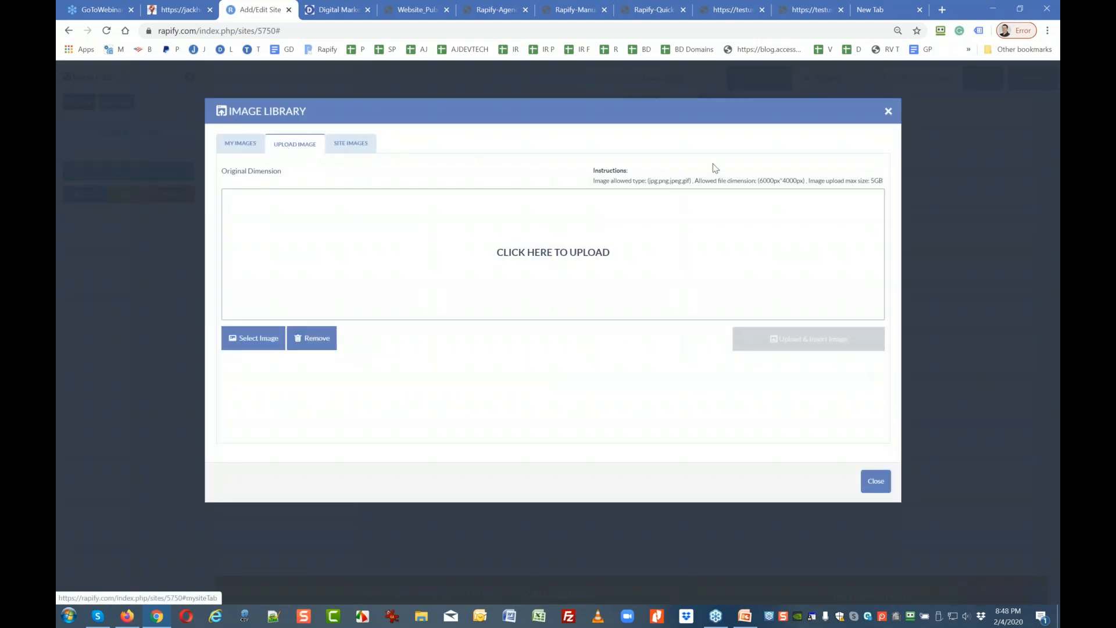
left_click(888, 111)
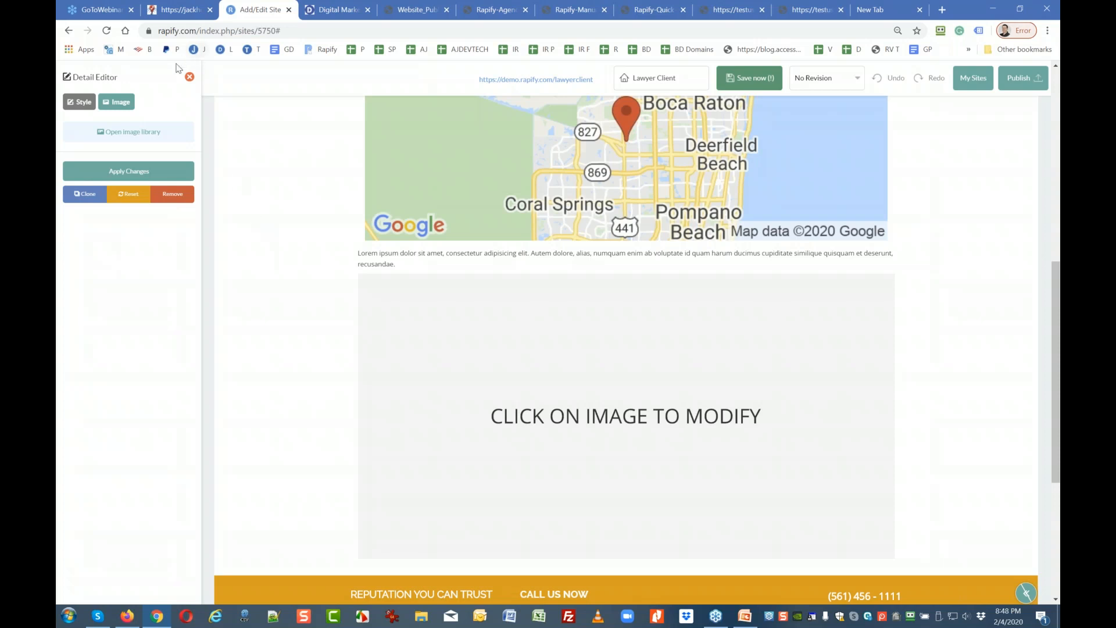
Close the image editor, switch to the home page, and open Page Settings for index.html.
left_click(189, 78)
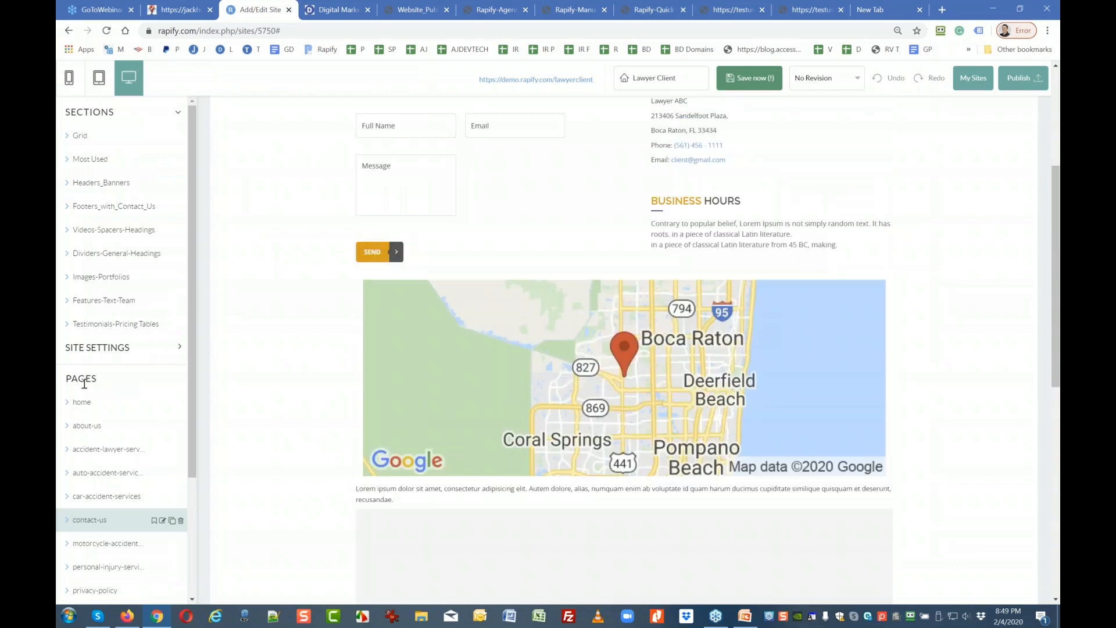
left_click(78, 403)
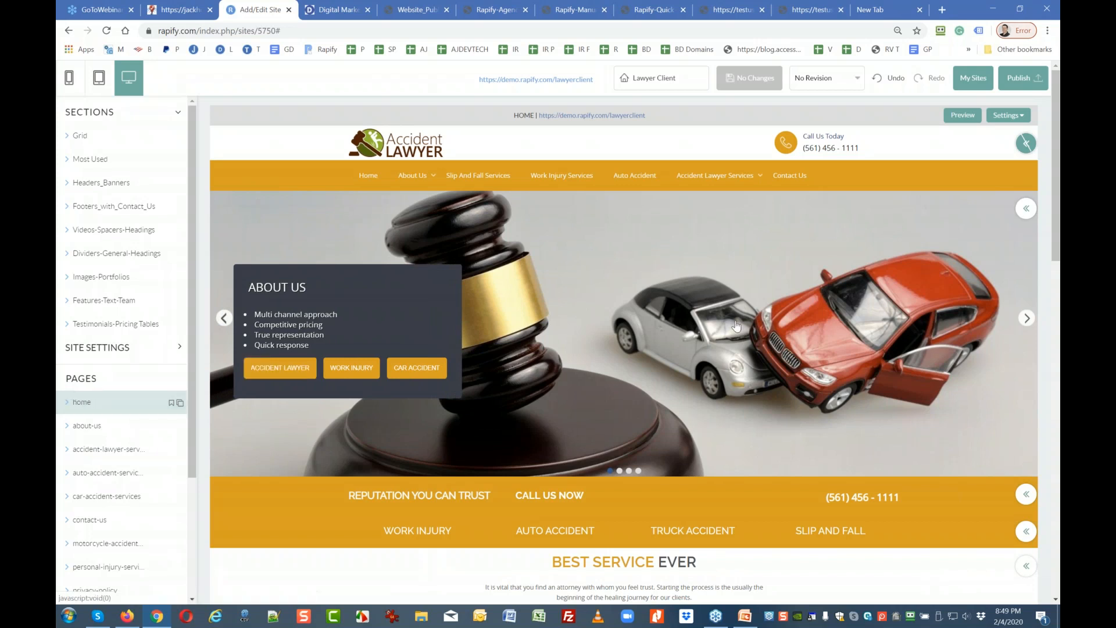
left_click(1017, 117)
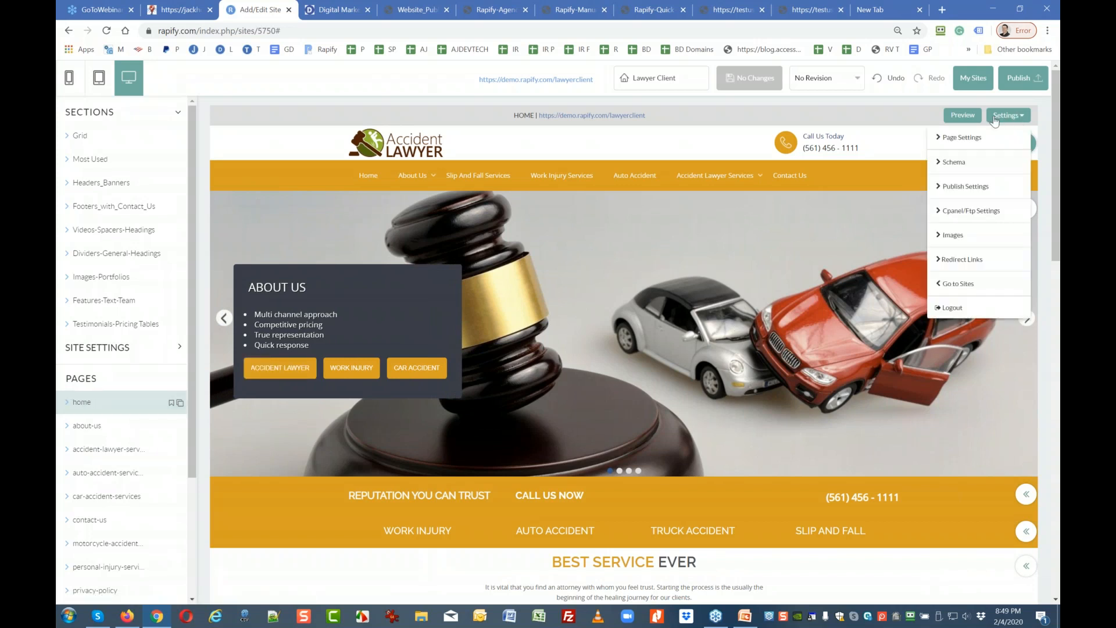
left_click(957, 137)
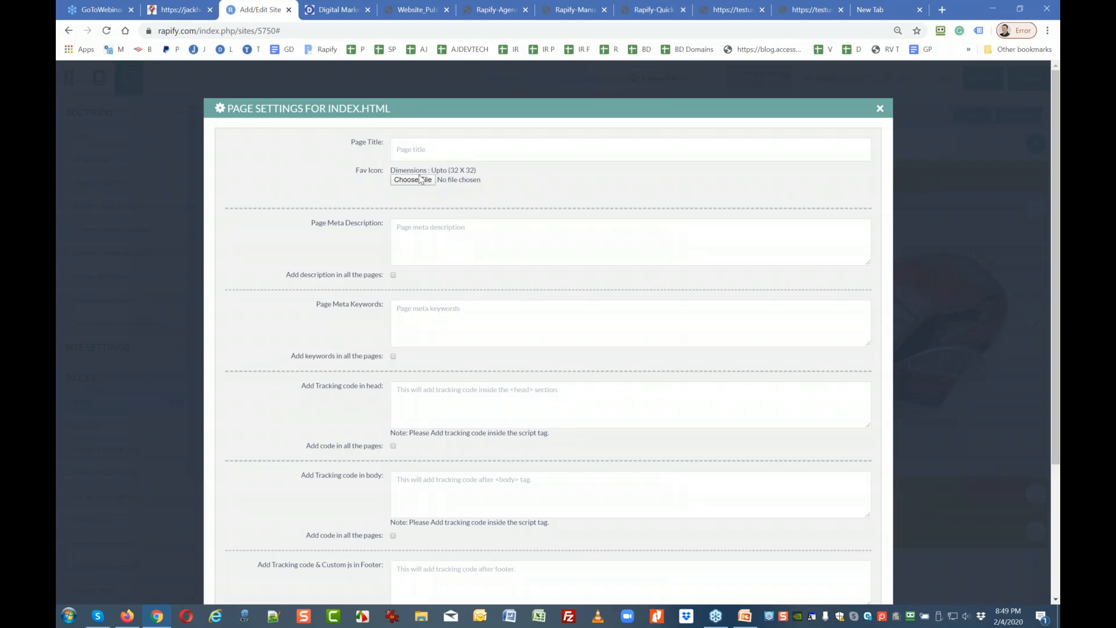
Try the Page Title and Meta Keywords fields, tick 'Add keywords in all the pages', then close unsaved.
left_click(396, 148)
scroll(399, 230, "down", 1)
left_click(415, 249)
scroll(414, 249, "down", 2)
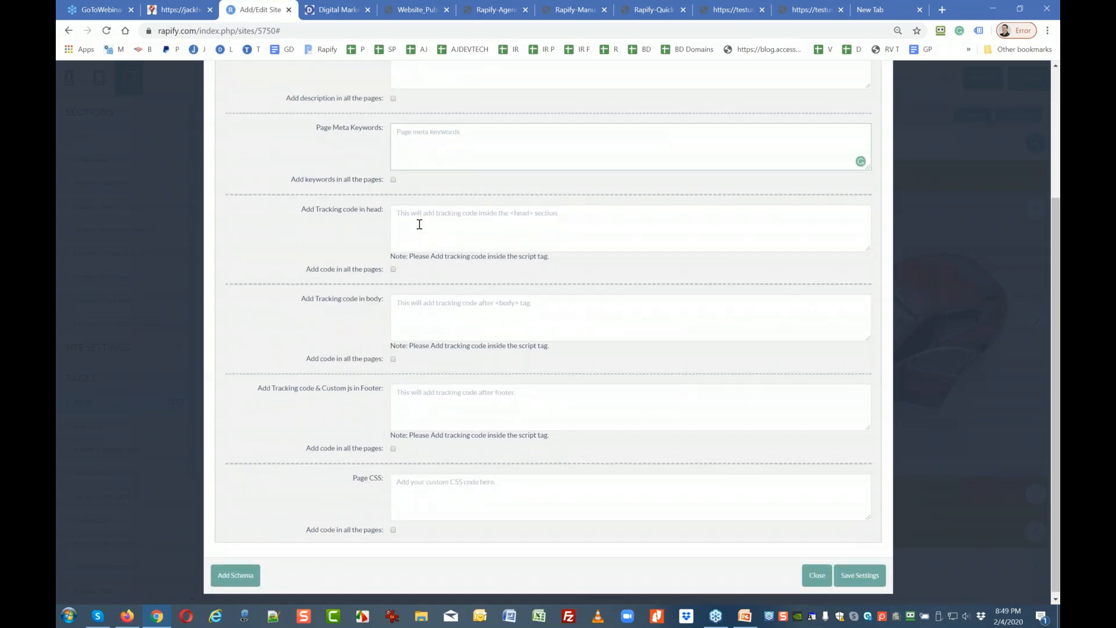
left_click(393, 180)
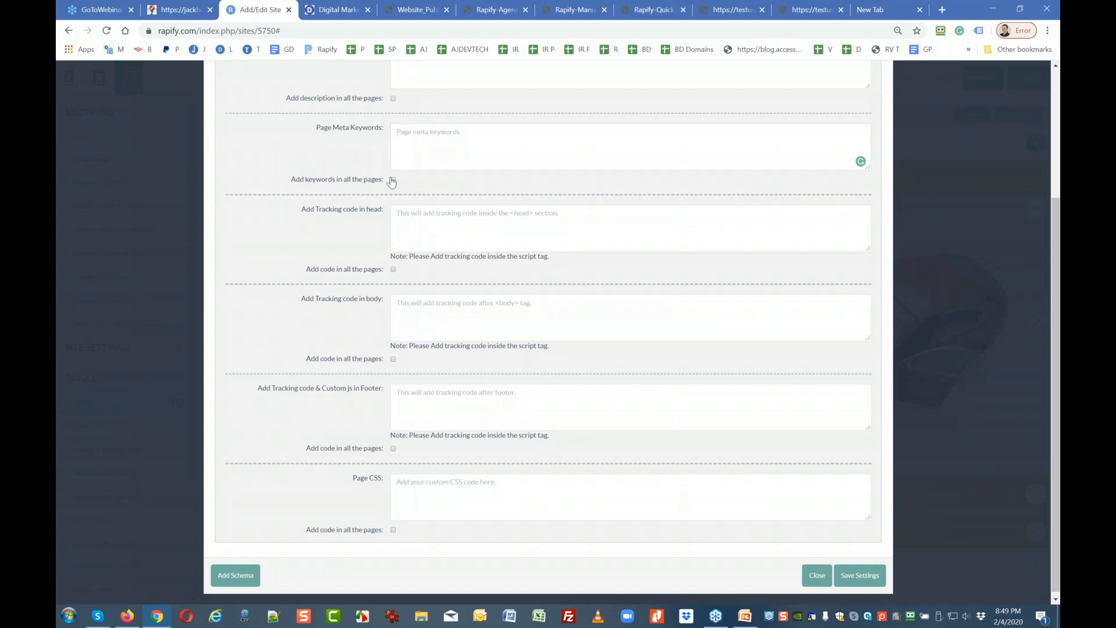
scroll(396, 226, "down", 1)
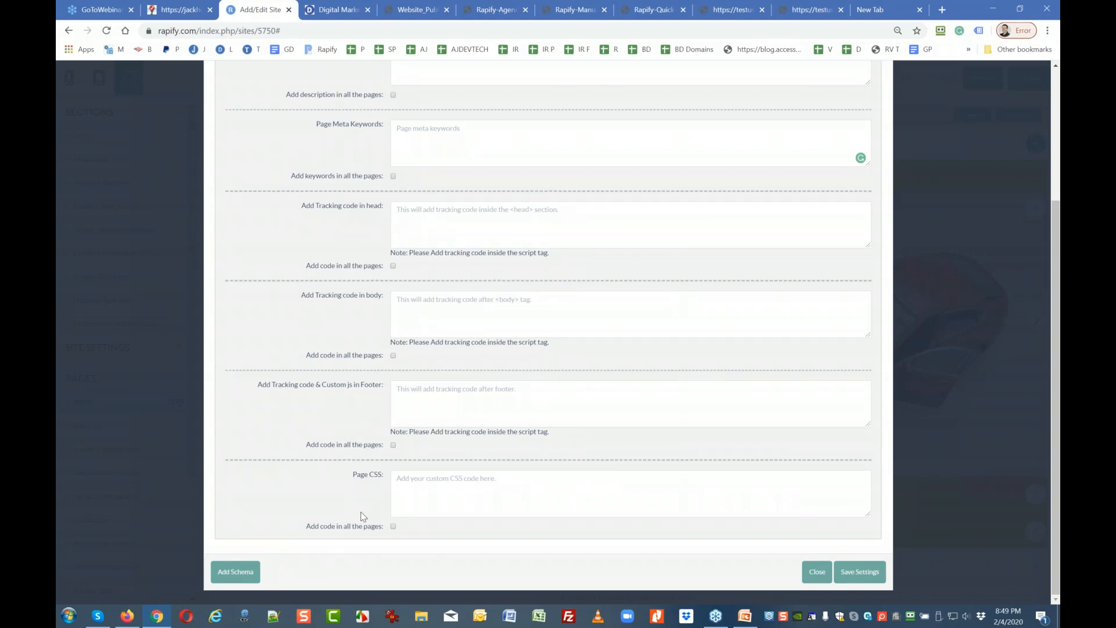
left_click(818, 572)
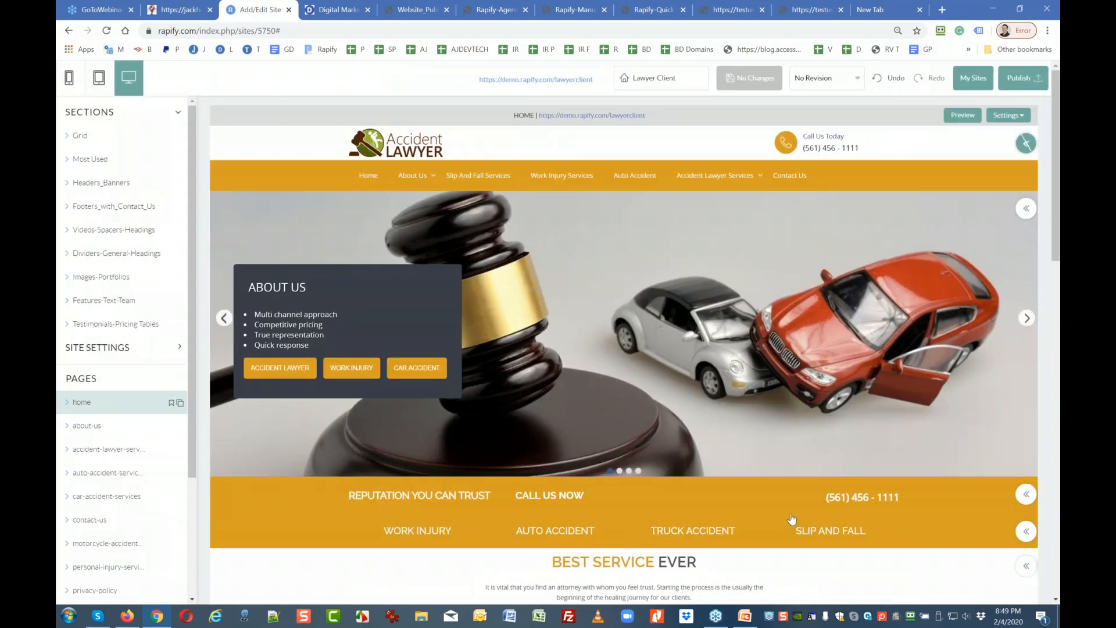
Leave the editor for My Sites and open the account Settings dropdown.
left_click(975, 86)
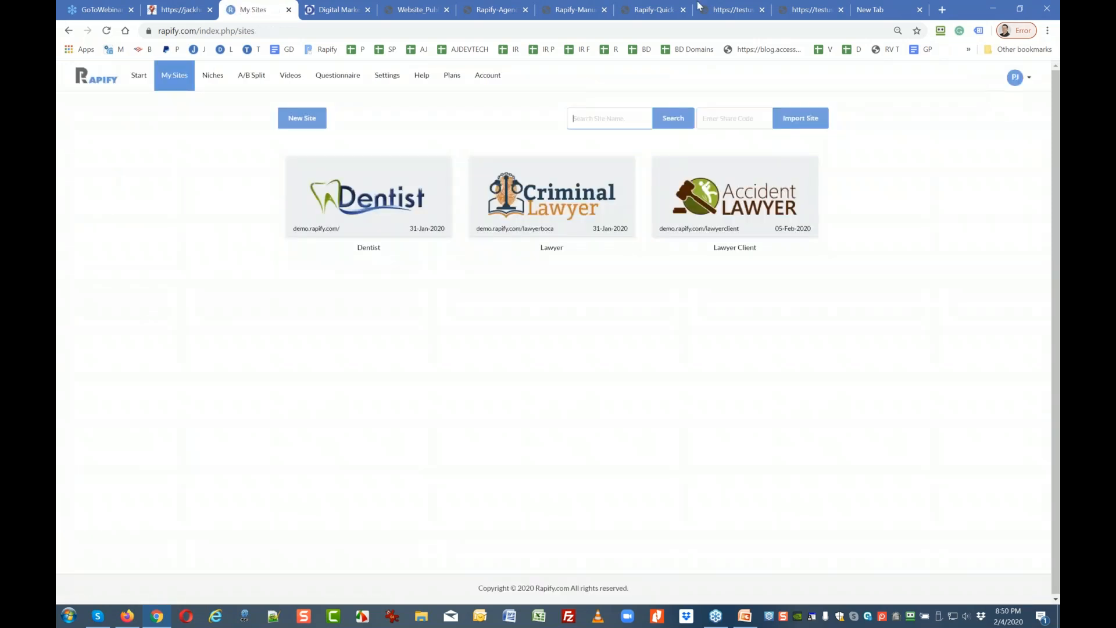
left_click(395, 79)
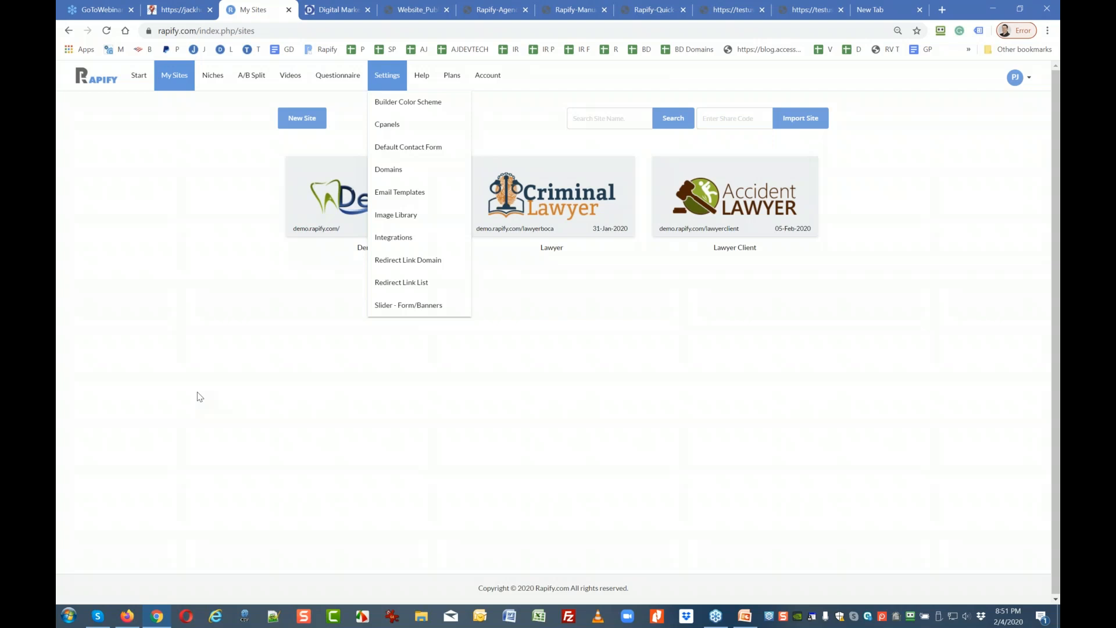
Confirm the Agency, Local and Plus plans are active, return to My Sites, then go to the new tab.
left_click(452, 75)
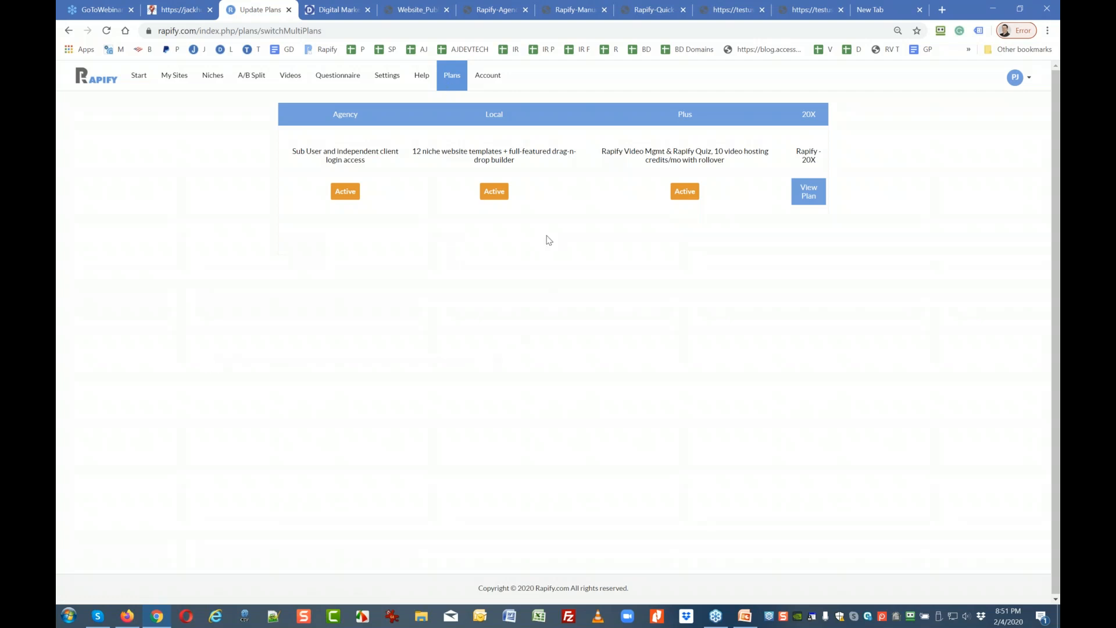
left_click(187, 82)
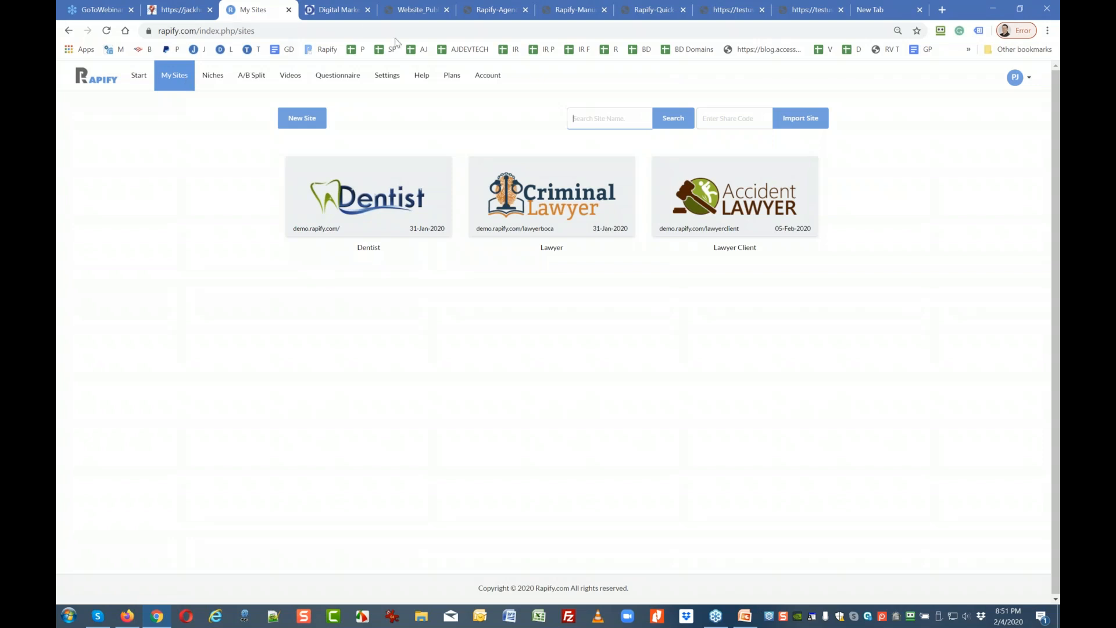
left_click(440, 82)
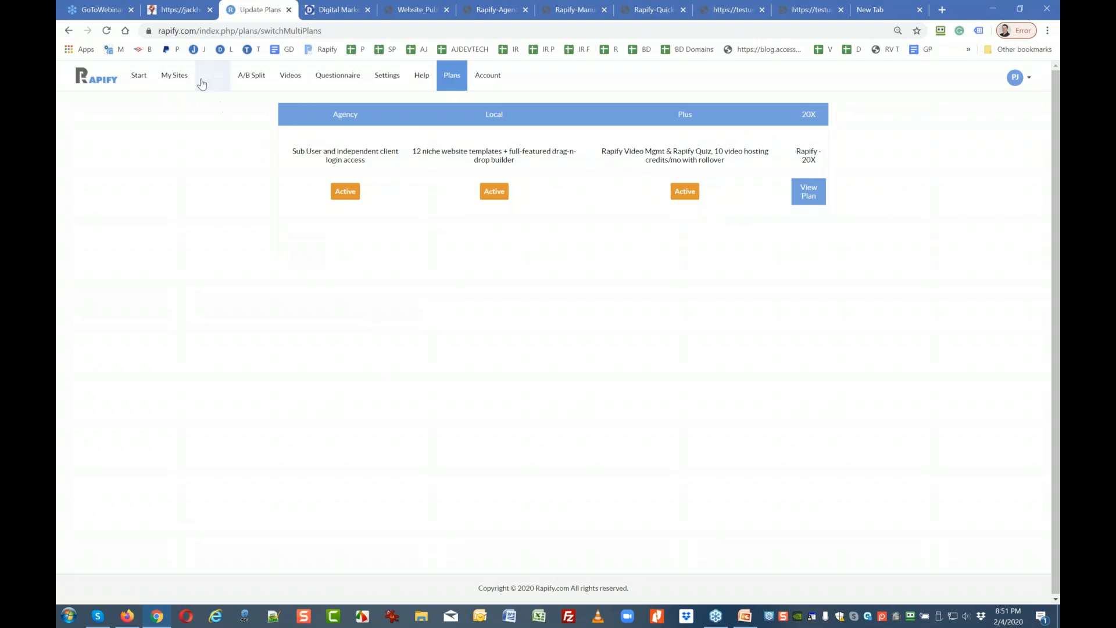
left_click(176, 76)
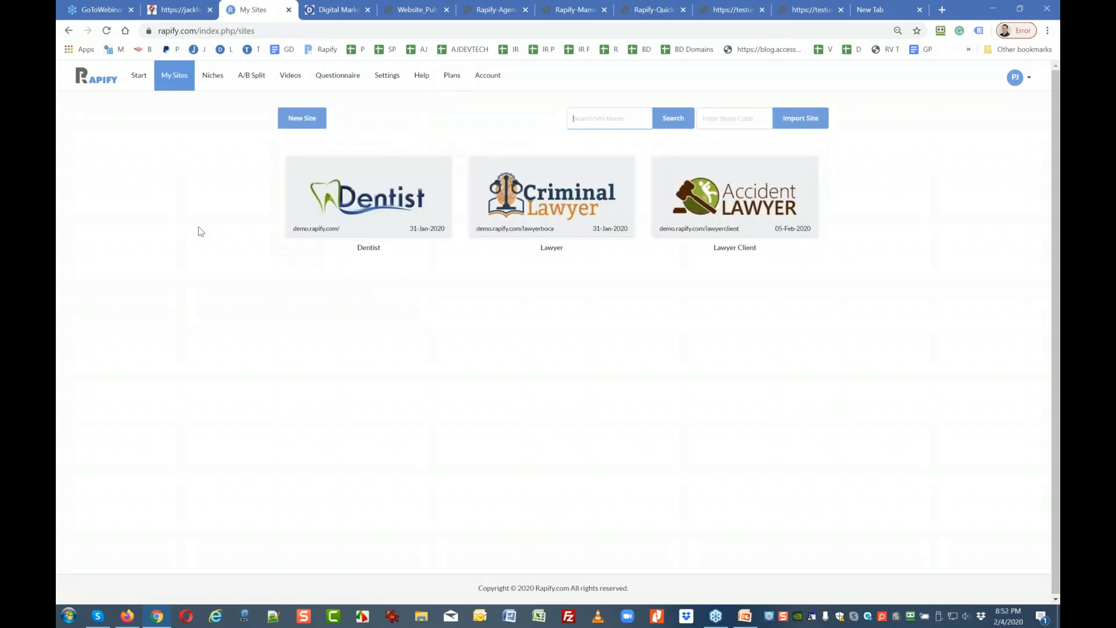
left_click(880, 13)
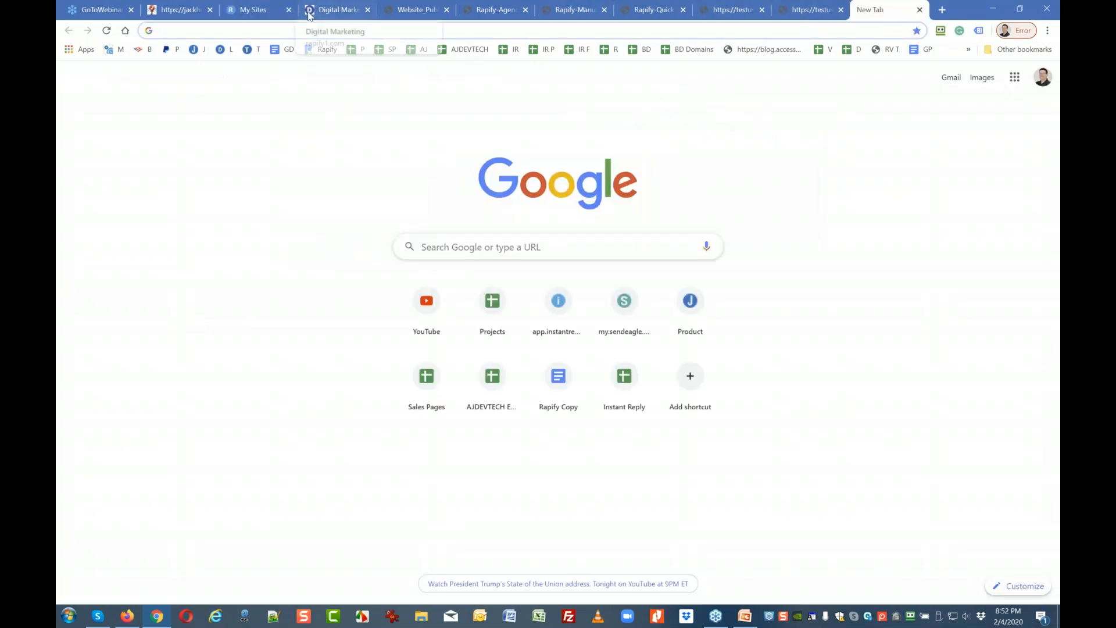
left_click(185, 12)
scroll(224, 239, "up", 5)
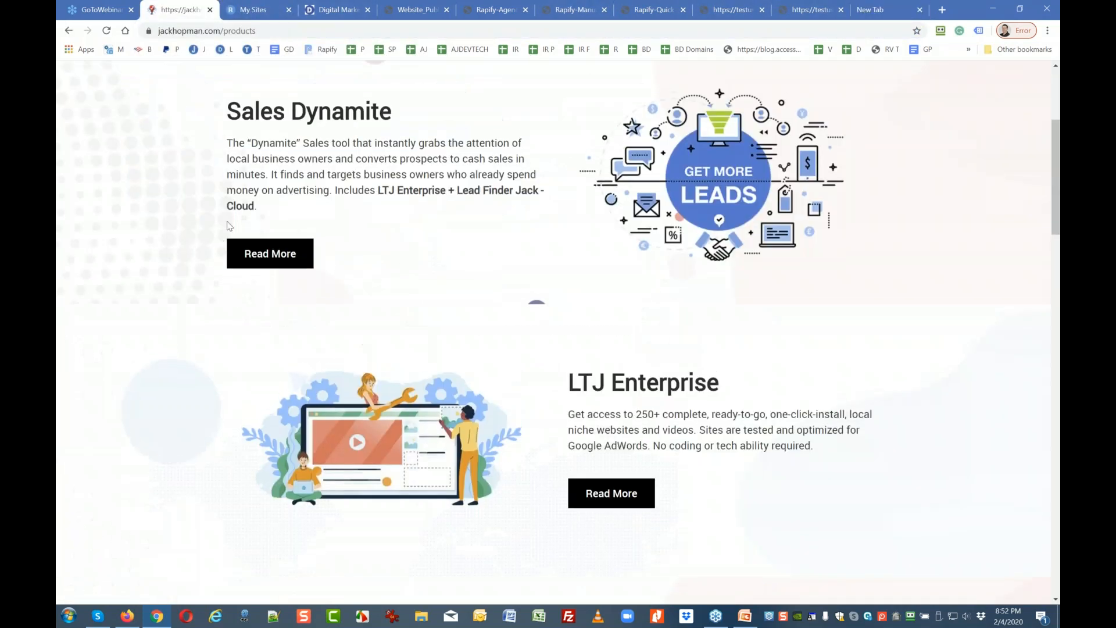
scroll(258, 187, "up", 4)
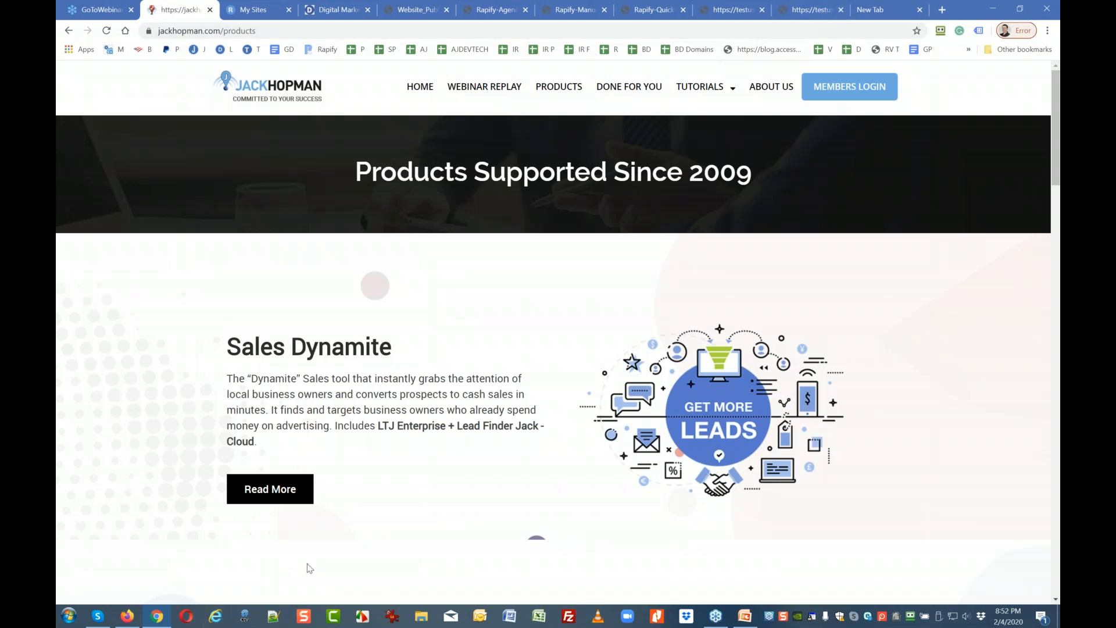
left_click(878, 9)
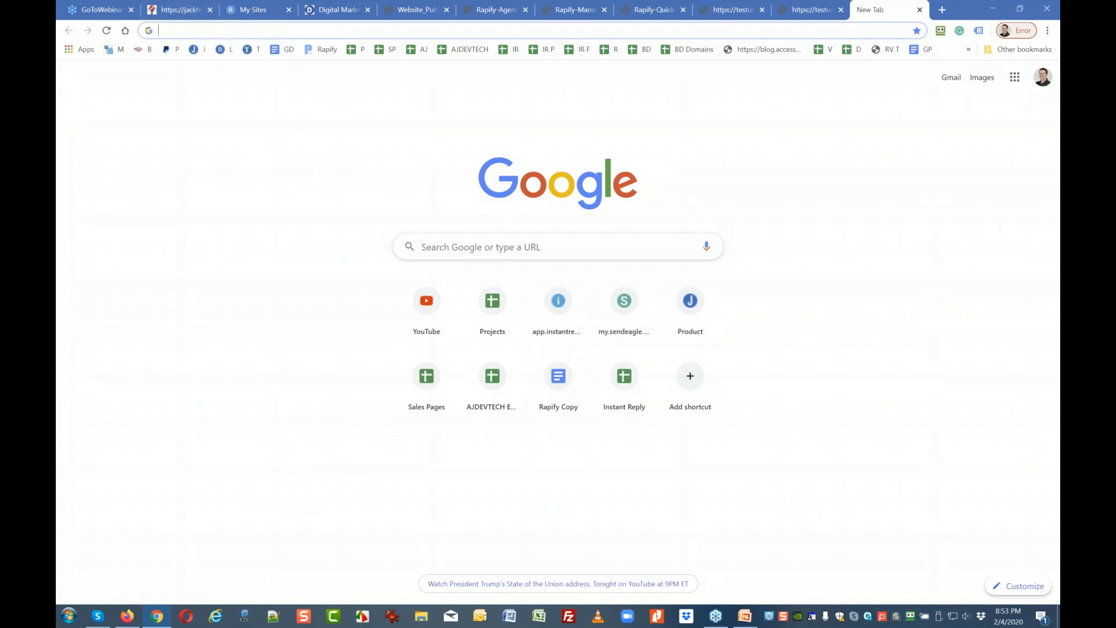
Load rapifylocal.com/deal in the new tab.
type("rap")
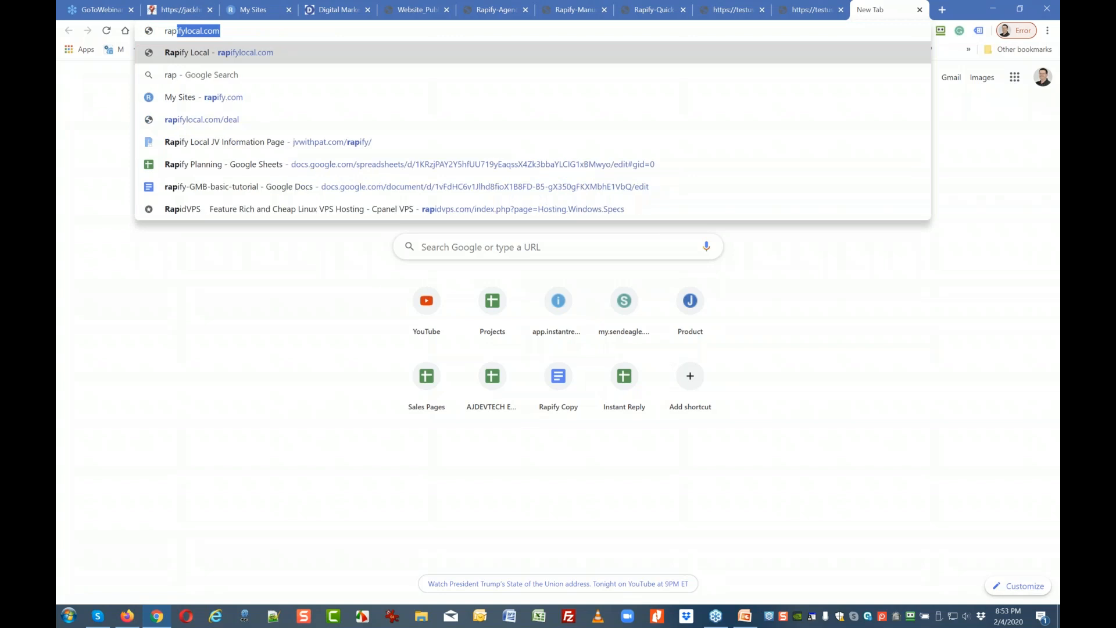
left_click(230, 34)
type("/de")
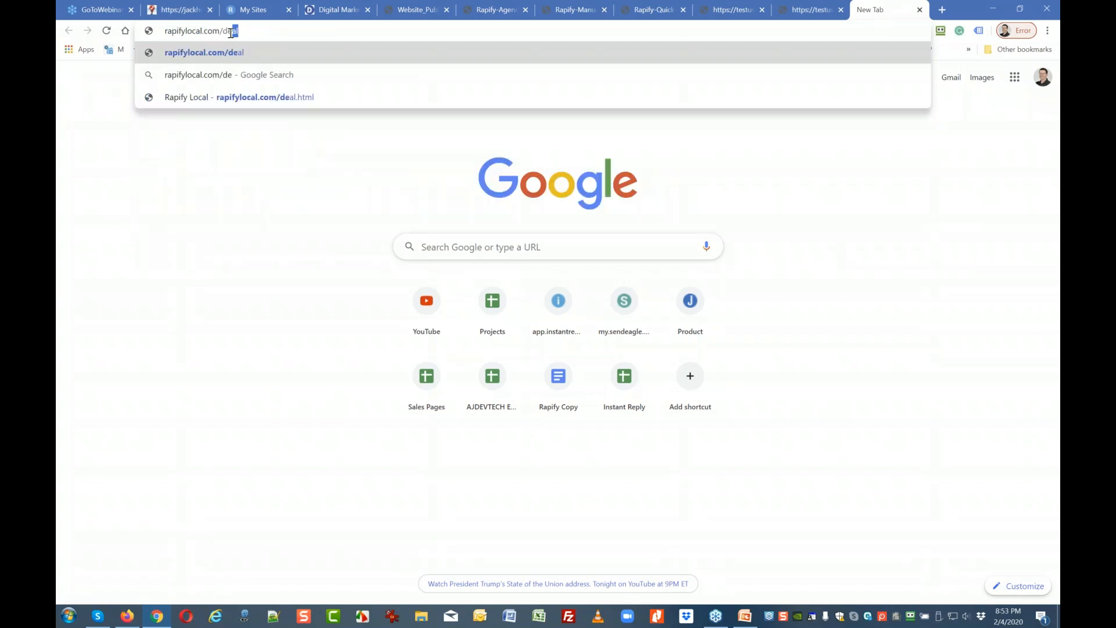
type("al")
key("Return")
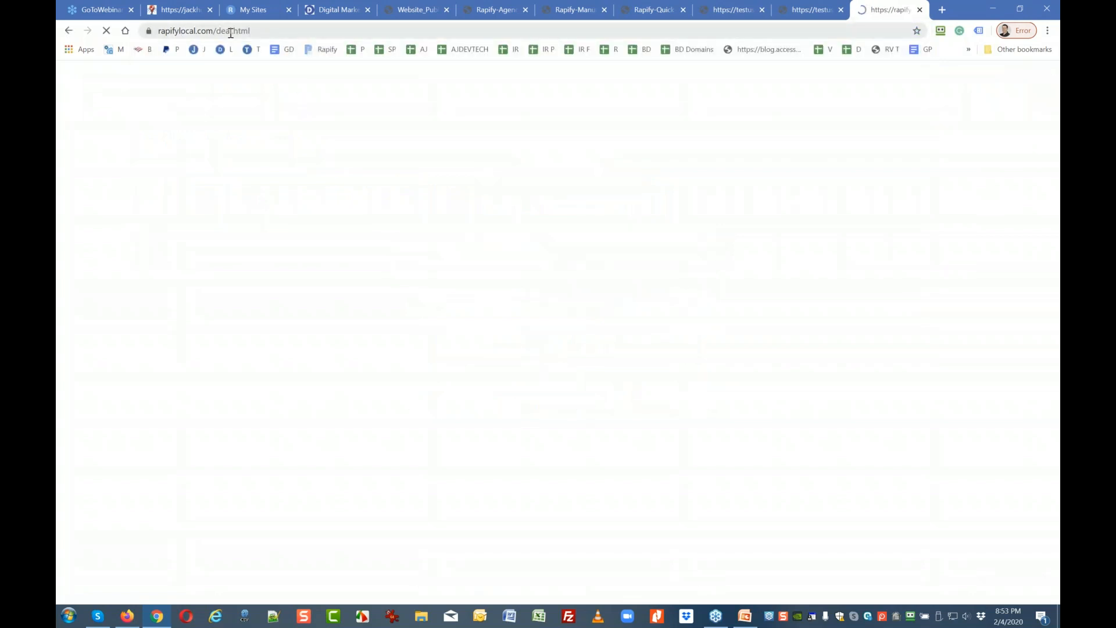
Change the address path from /deal to /jh to load the Rapify Local sales page.
scroll(243, 106, "down", 8)
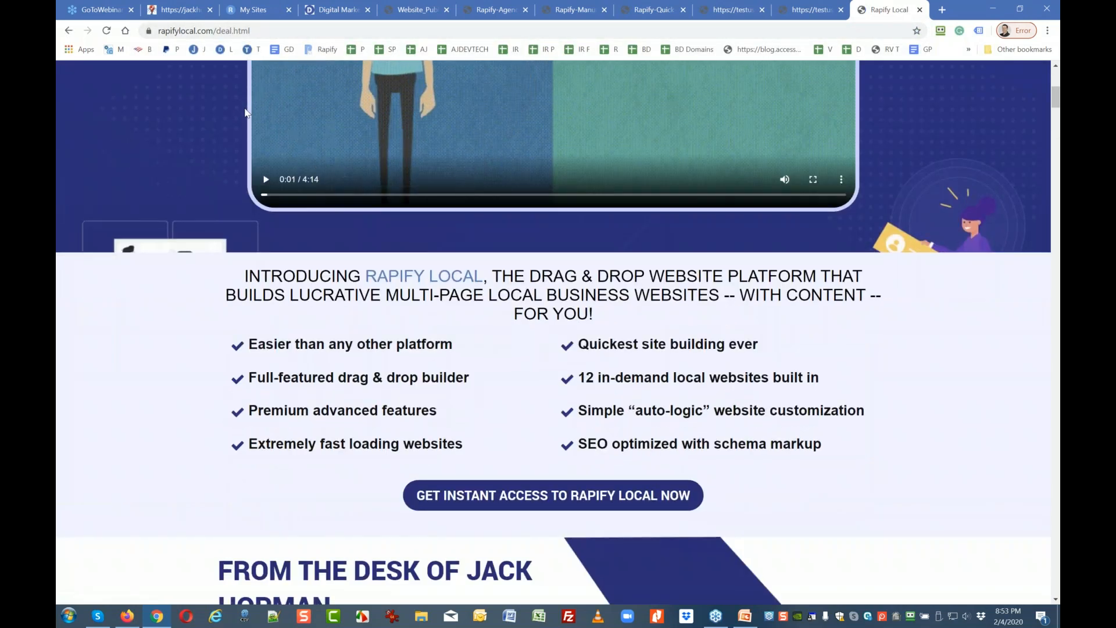
scroll(249, 70, "up", 8)
left_click_drag(254, 30, 220, 29)
type("j")
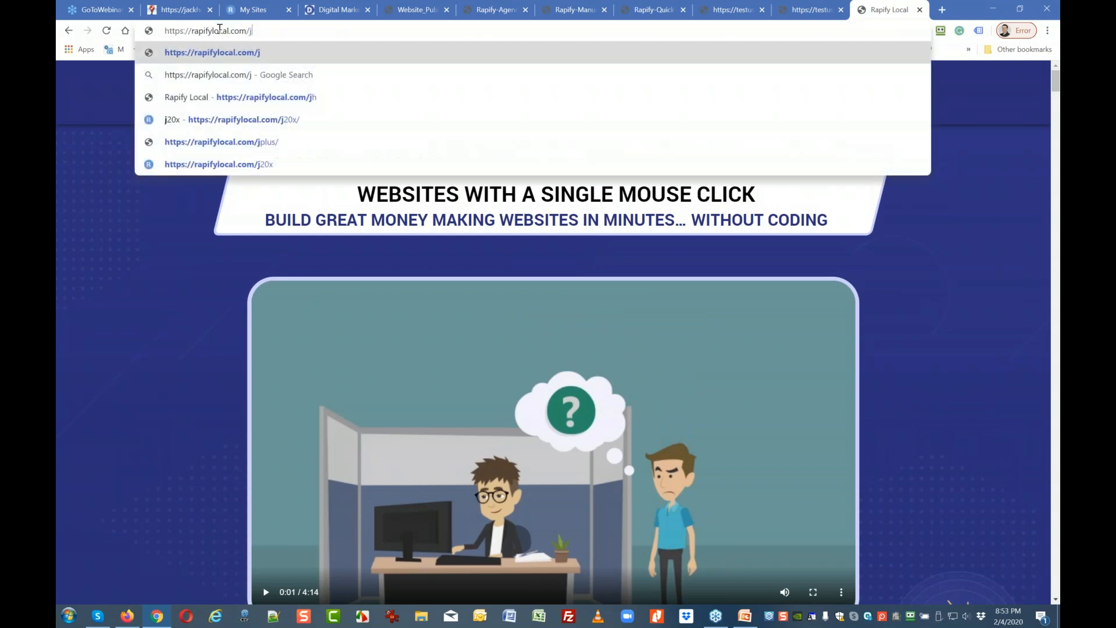
type("k")
key("BackSpace")
type("h")
key("Return")
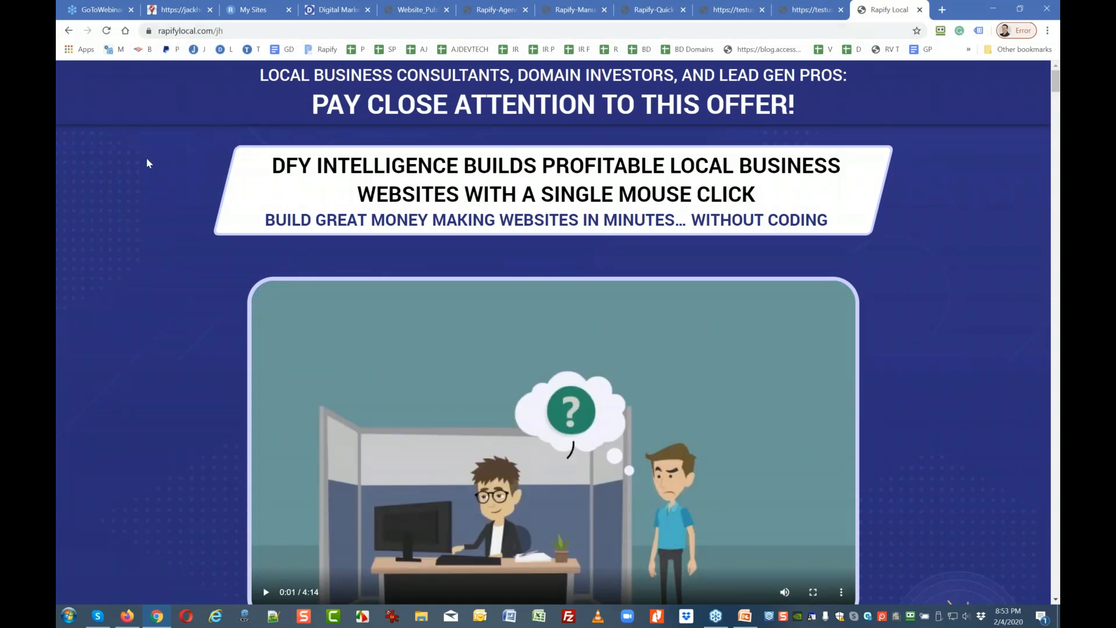
Scroll past the page-builder features and template examples to the Instant Site-Wide Customization section.
scroll(147, 163, "down", 20)
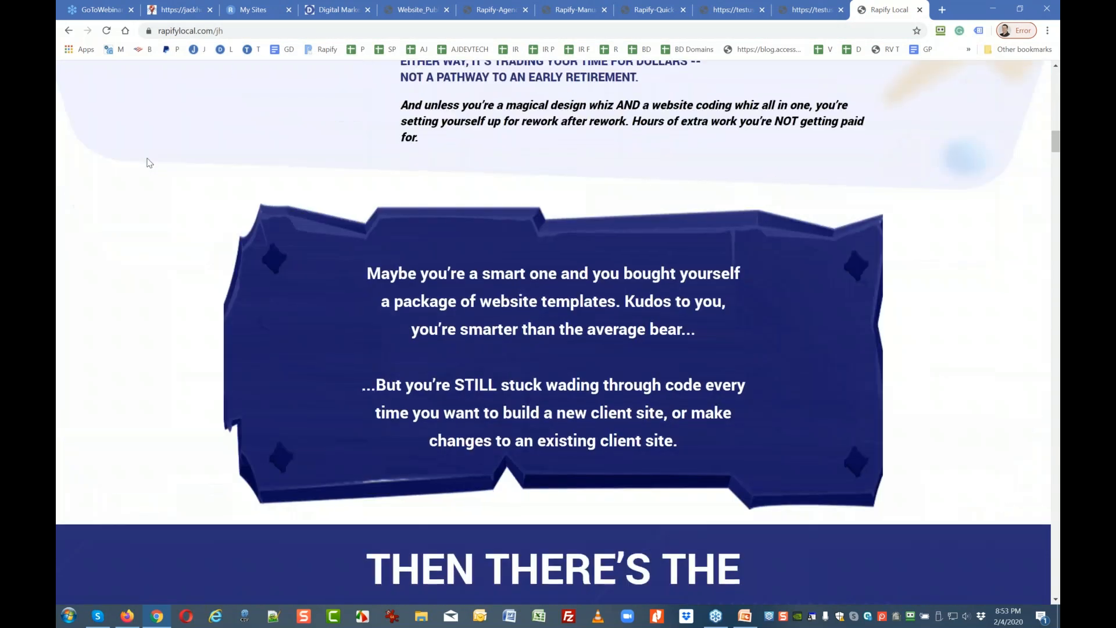
scroll(149, 163, "down", 20)
scroll(149, 164, "down", 20)
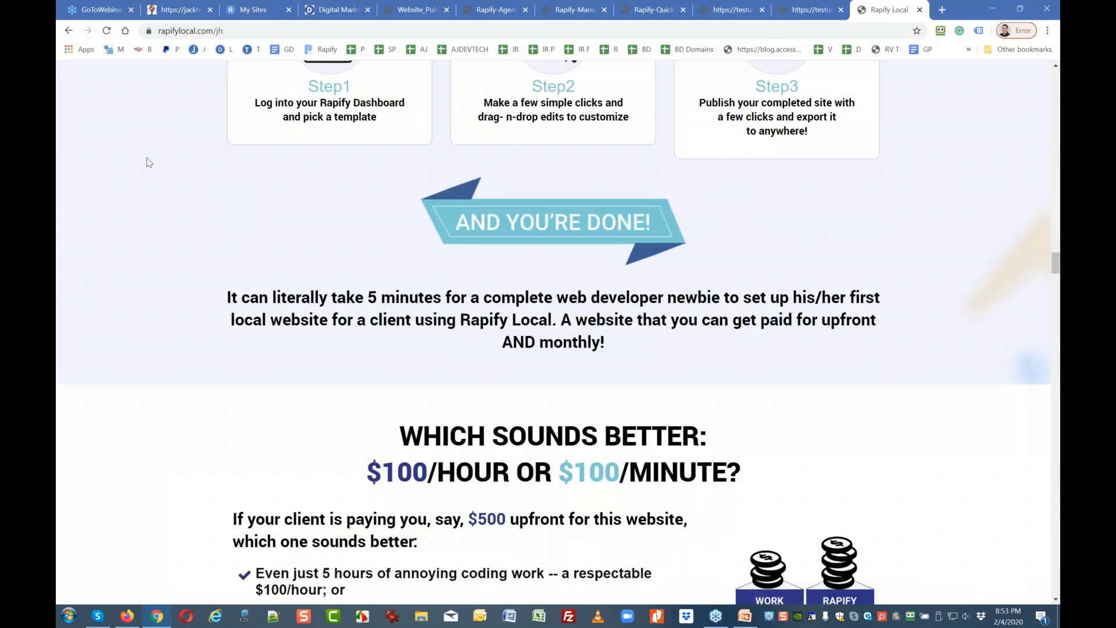
scroll(147, 162, "down", 20)
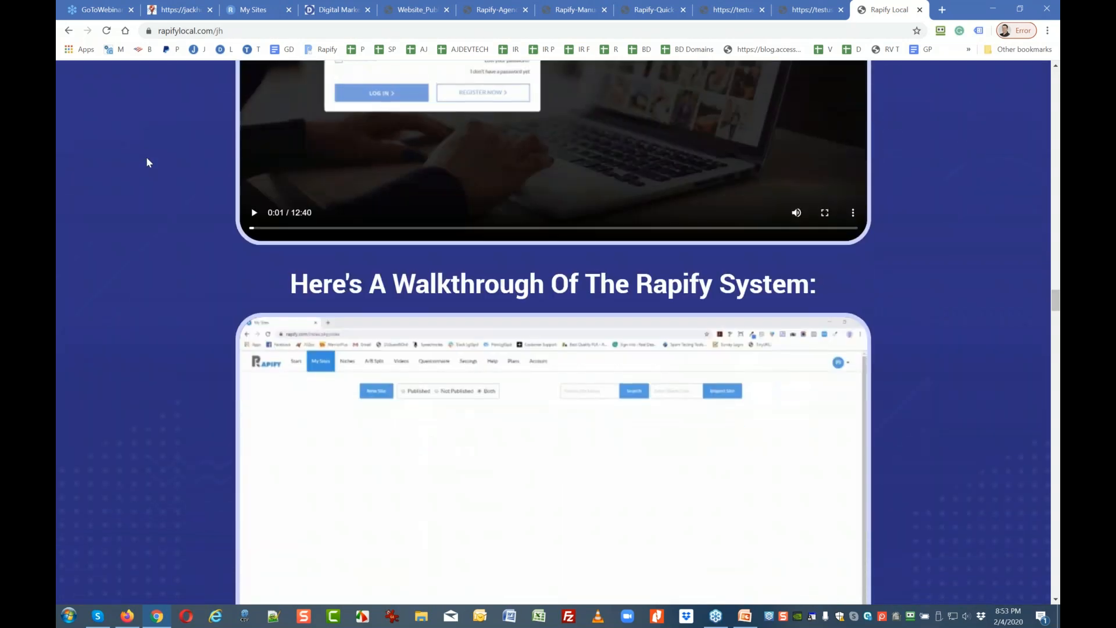
scroll(147, 162, "up", 1)
scroll(479, 263, "down", 12)
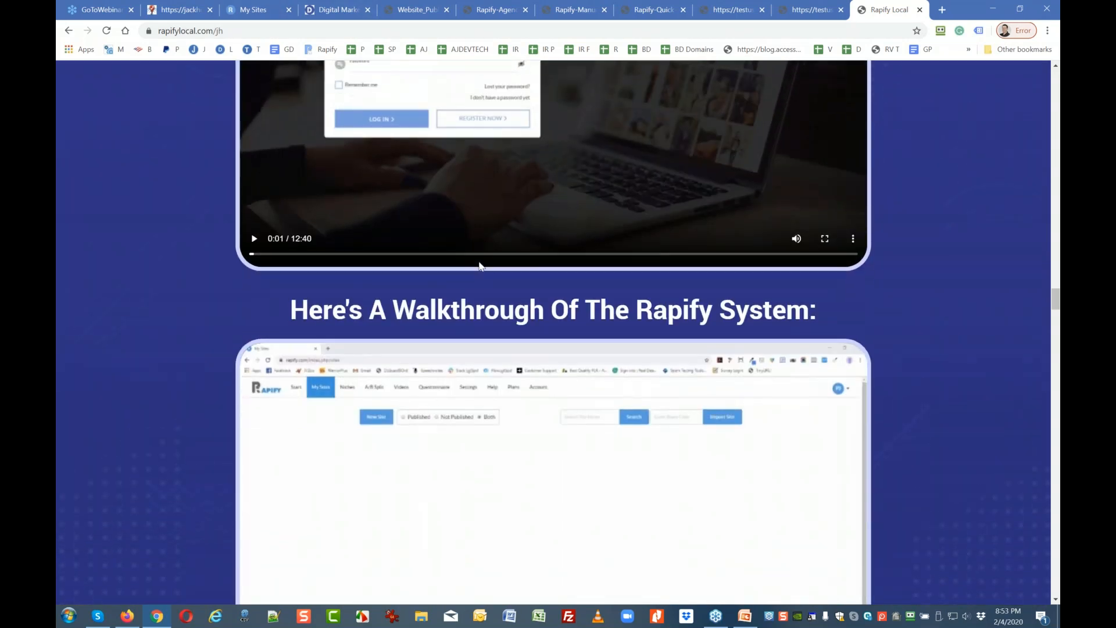
scroll(418, 373, "down", 12)
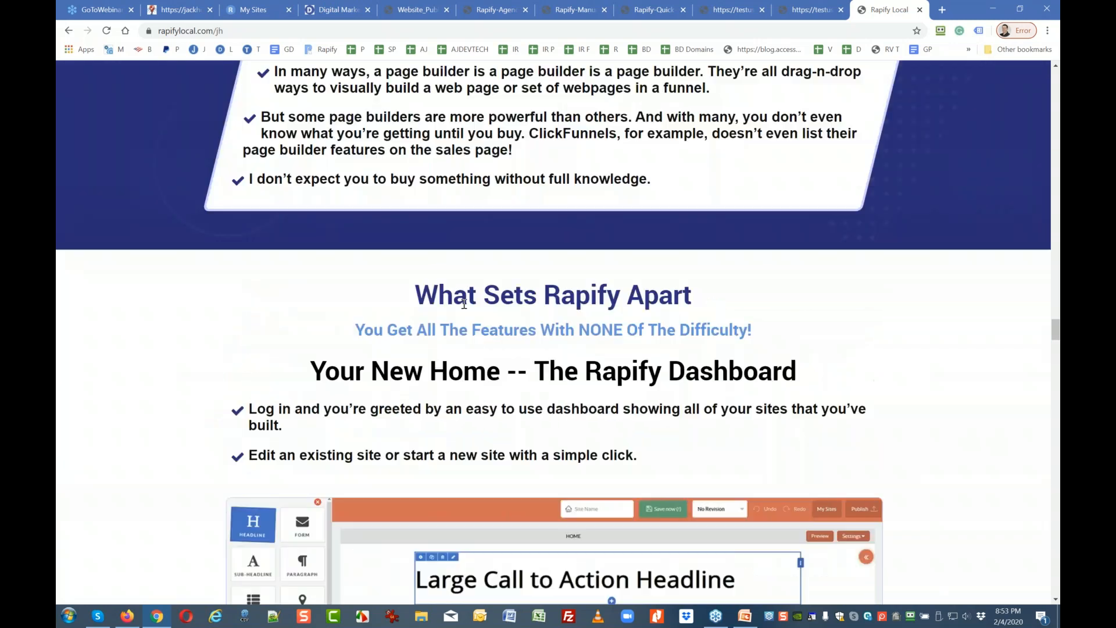
scroll(418, 372, "down", 2)
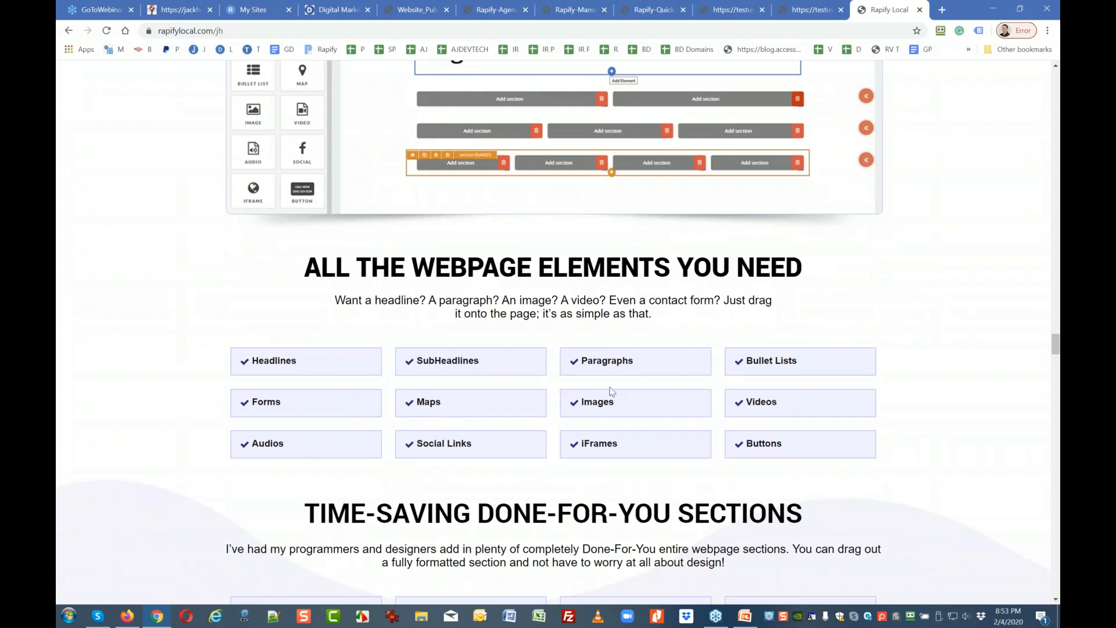
scroll(766, 405, "down", 2)
scroll(766, 405, "down", 3)
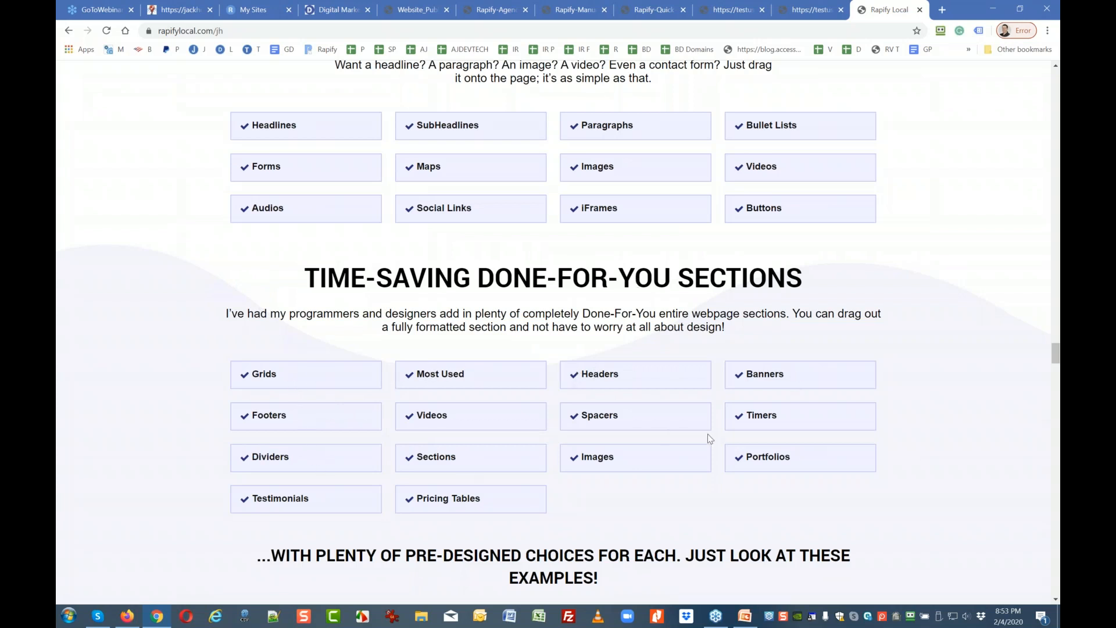
scroll(642, 425, "down", 4)
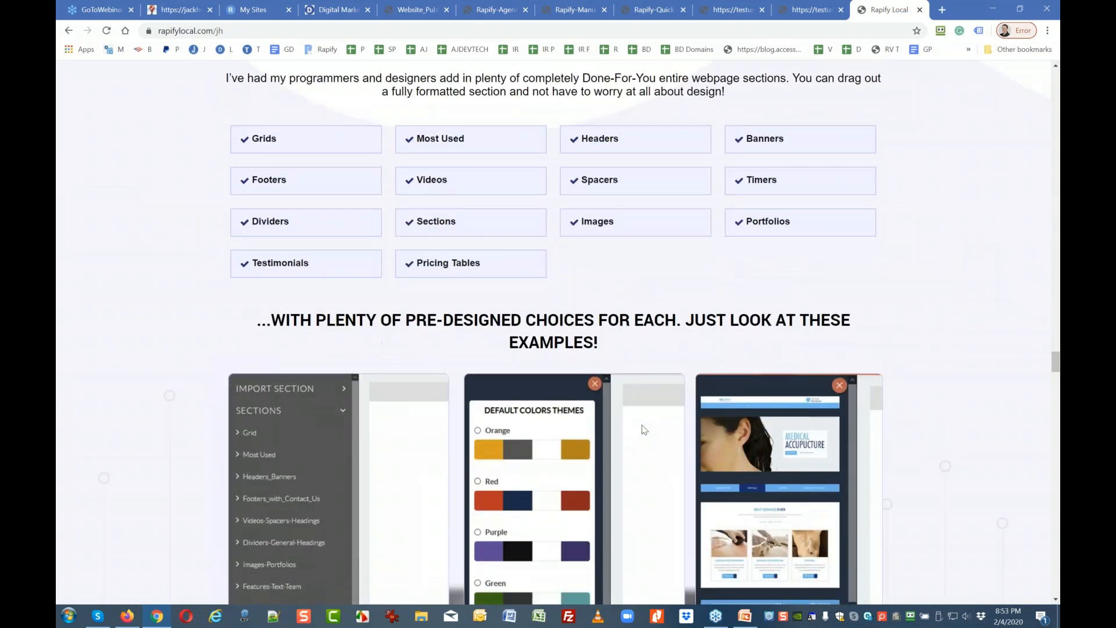
scroll(642, 430, "down", 2)
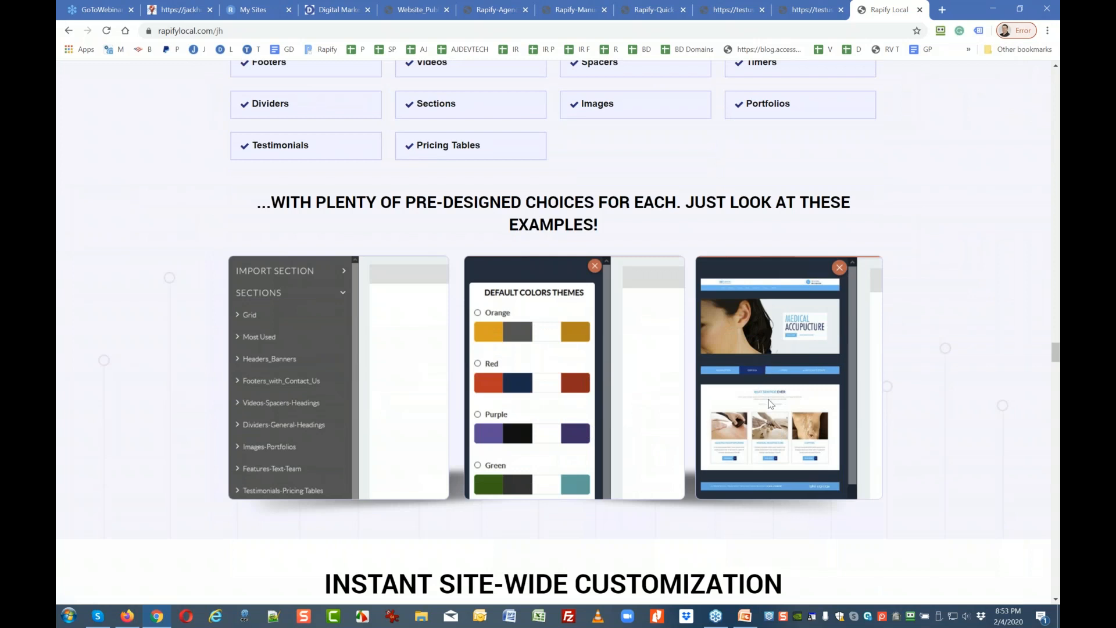
scroll(771, 403, "down", 5)
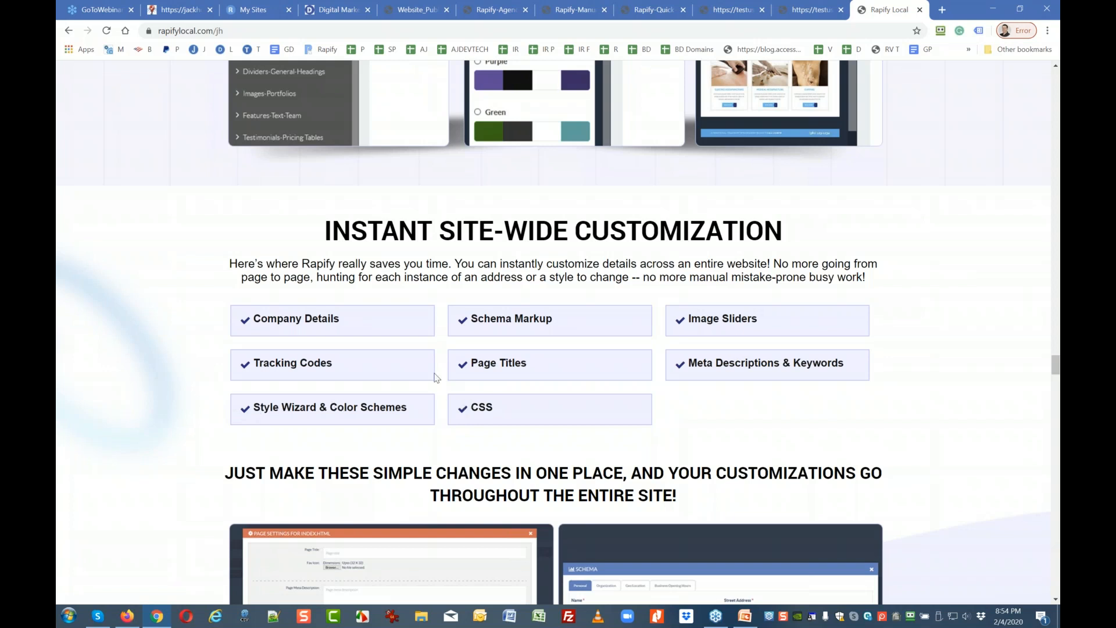
Scroll down to the Easy to Use Interface section listing Drag-n-Drop, Revision History and Link Cloaking.
scroll(436, 376, "down", 4)
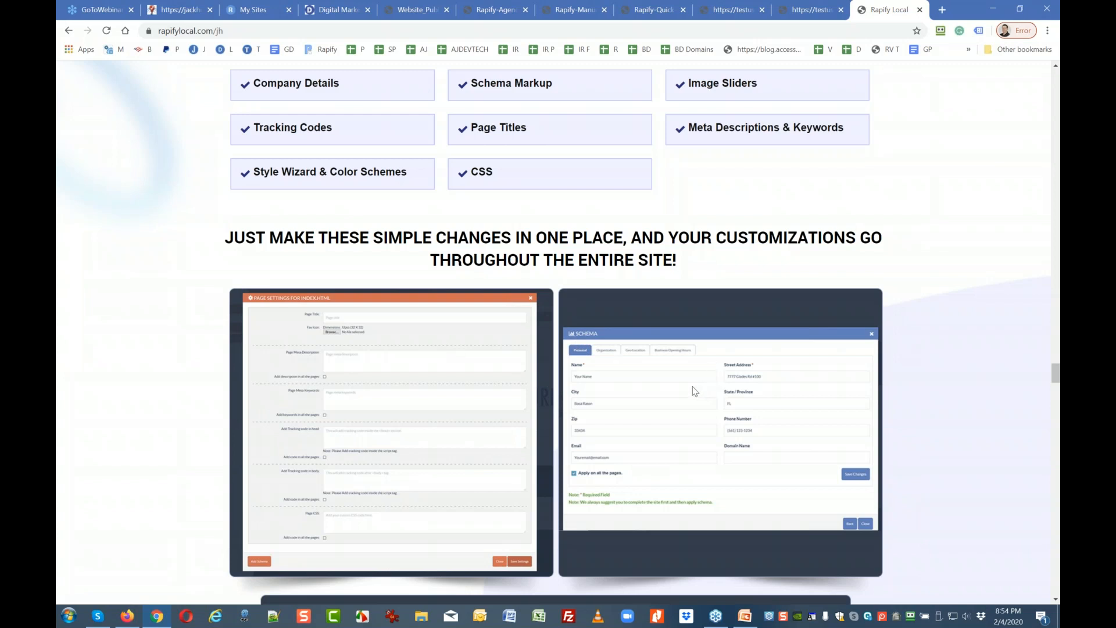
scroll(656, 425, "down", 2)
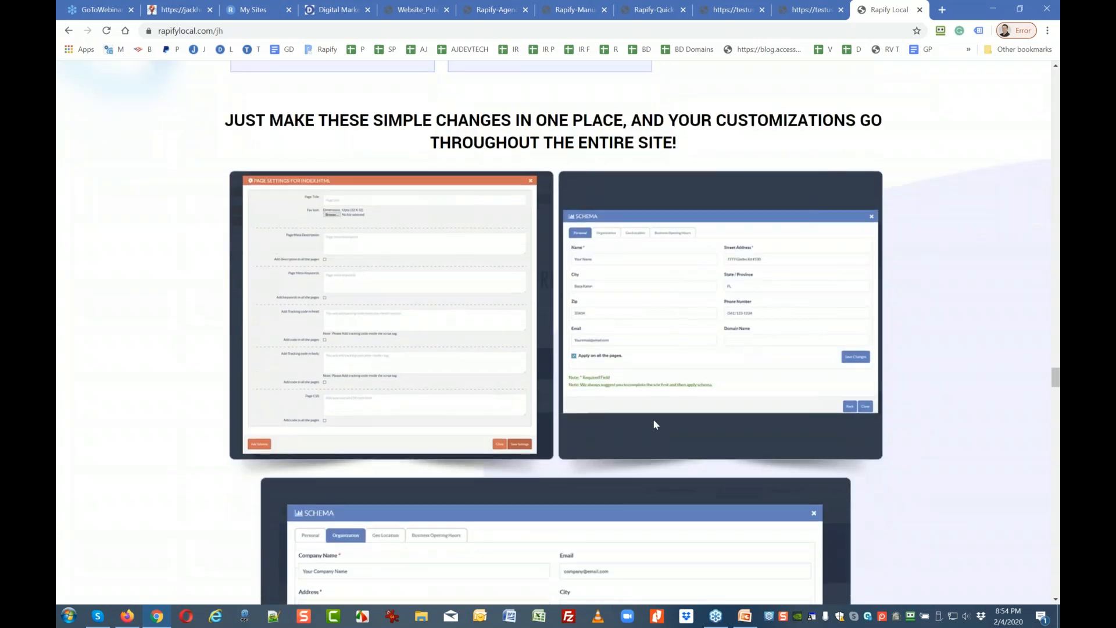
left_click(189, 34)
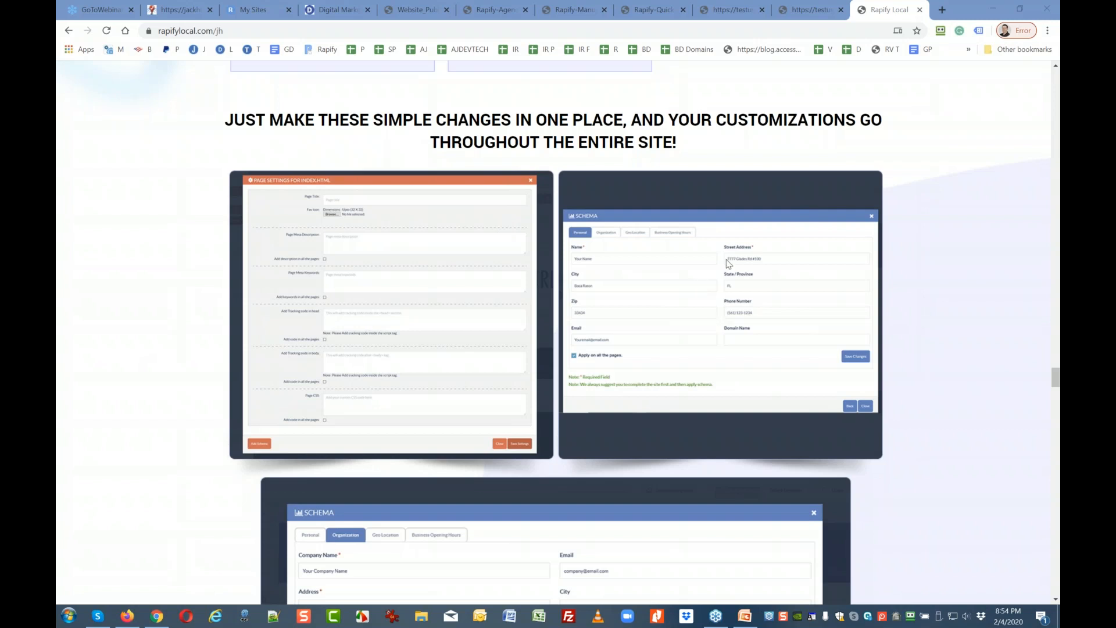
scroll(727, 262, "down", 3)
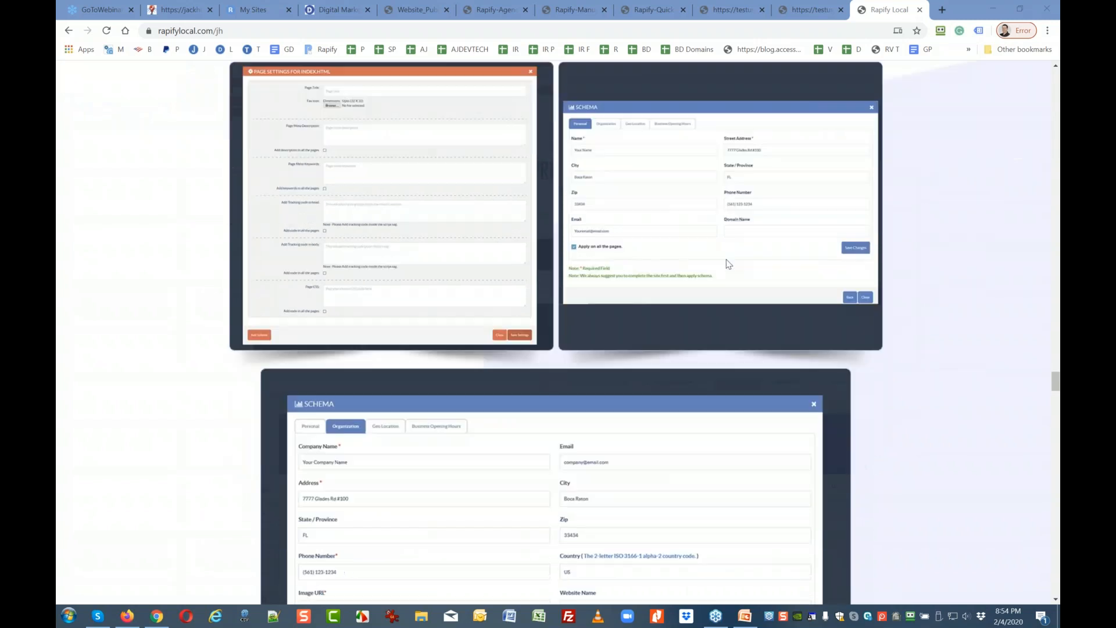
scroll(727, 262, "down", 4)
scroll(727, 262, "down", 4)
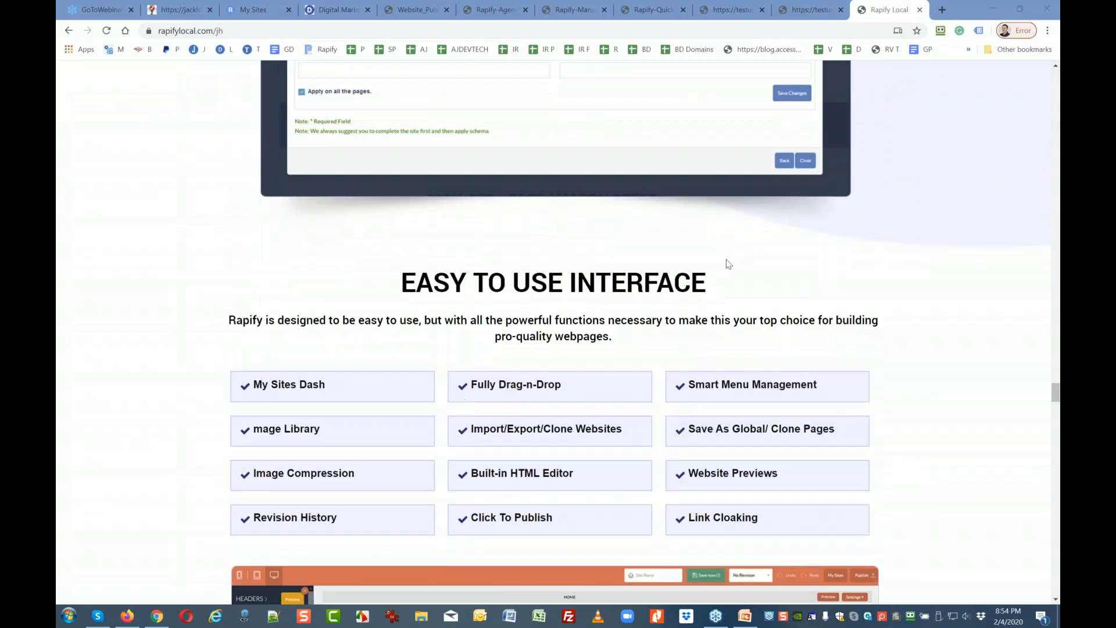
scroll(639, 276, "down", 1)
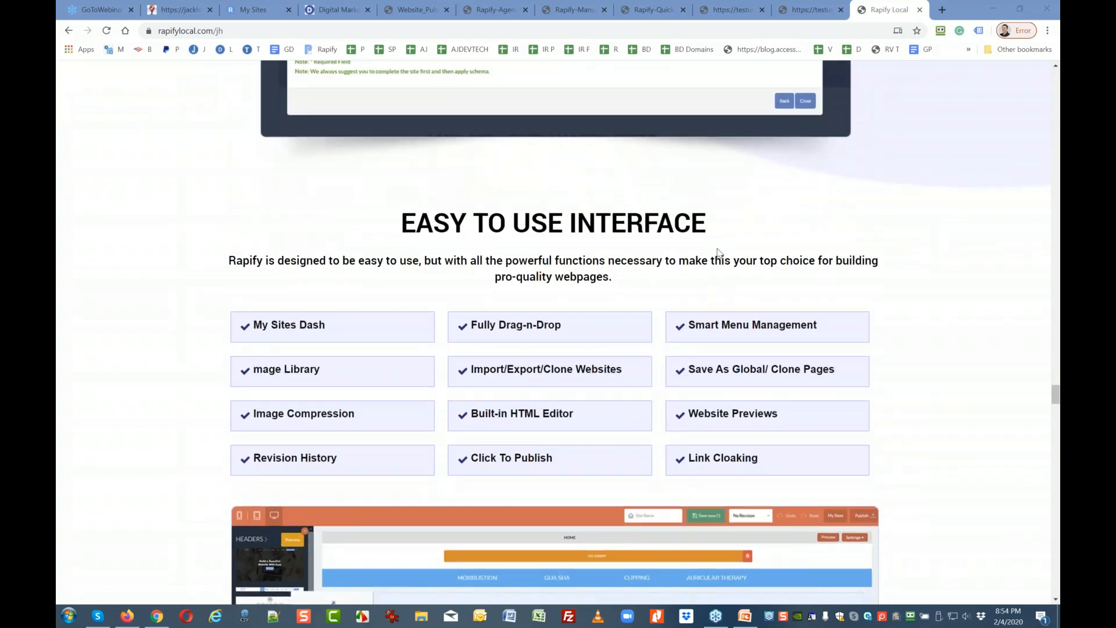
scroll(349, 378, "down", 1)
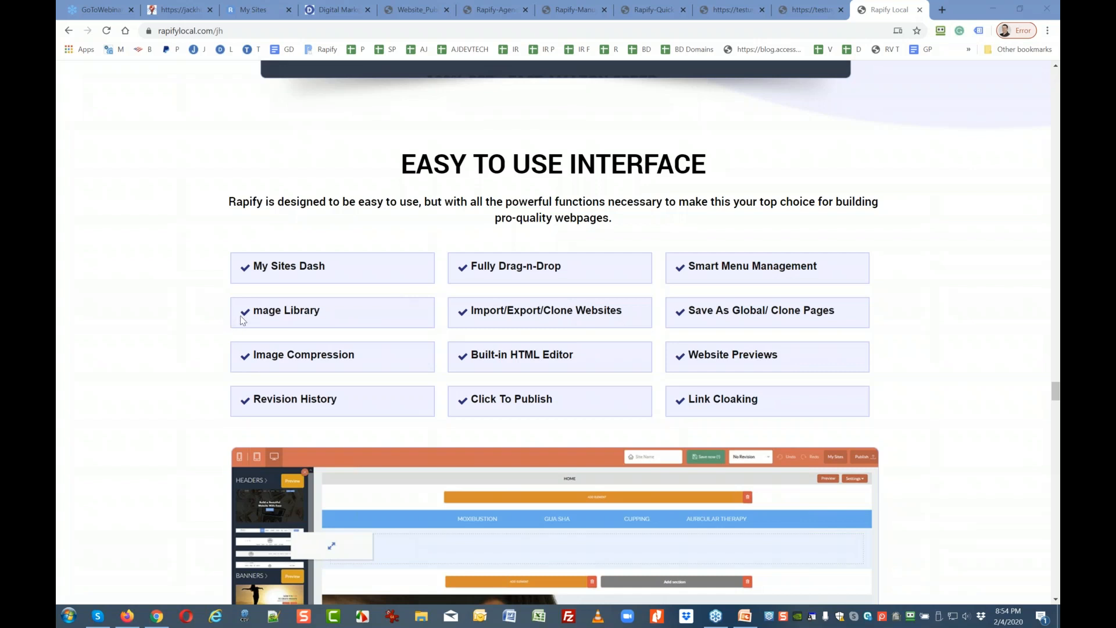
scroll(197, 340, "down", 1)
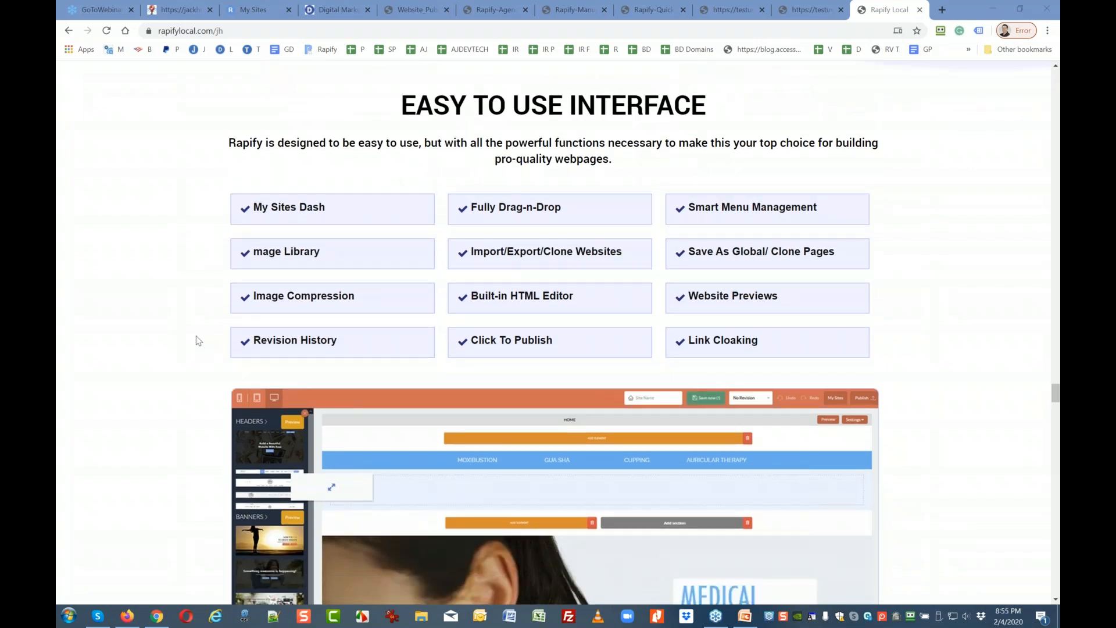
scroll(198, 341, "down", 1)
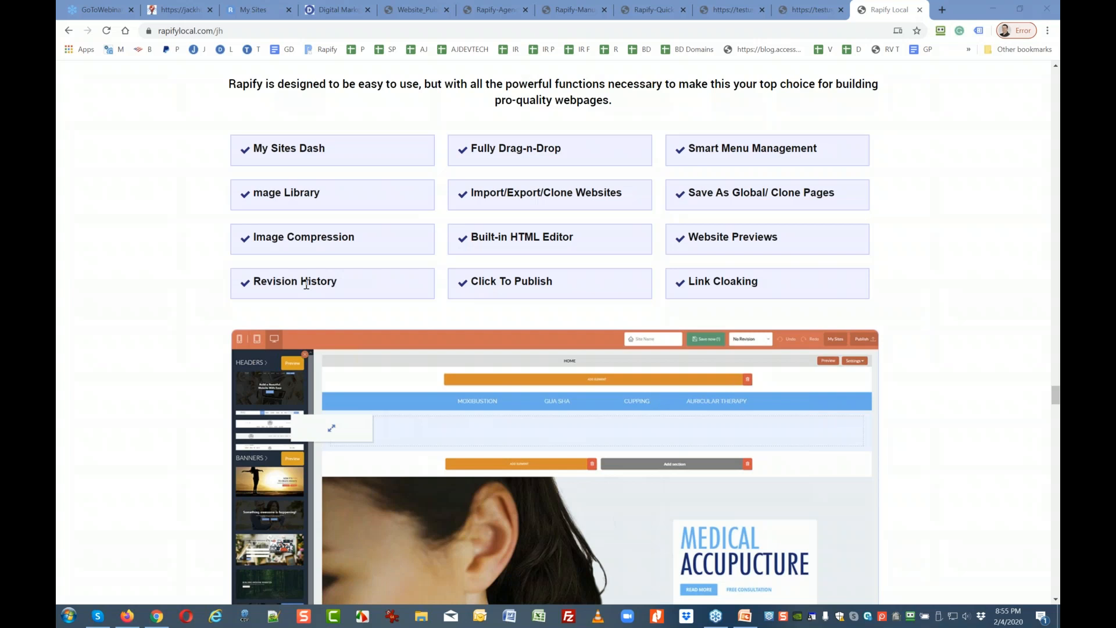
Go to My Sites and edit the Lawyer Client site to load its Accident Lawyer home page.
left_click(256, 10)
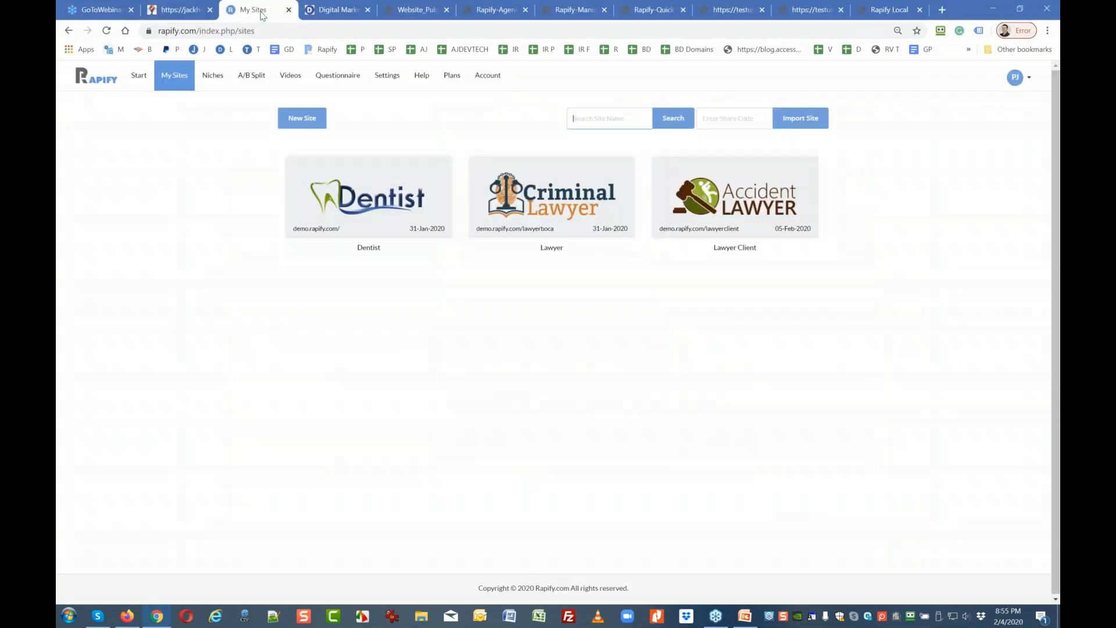
left_click(751, 189)
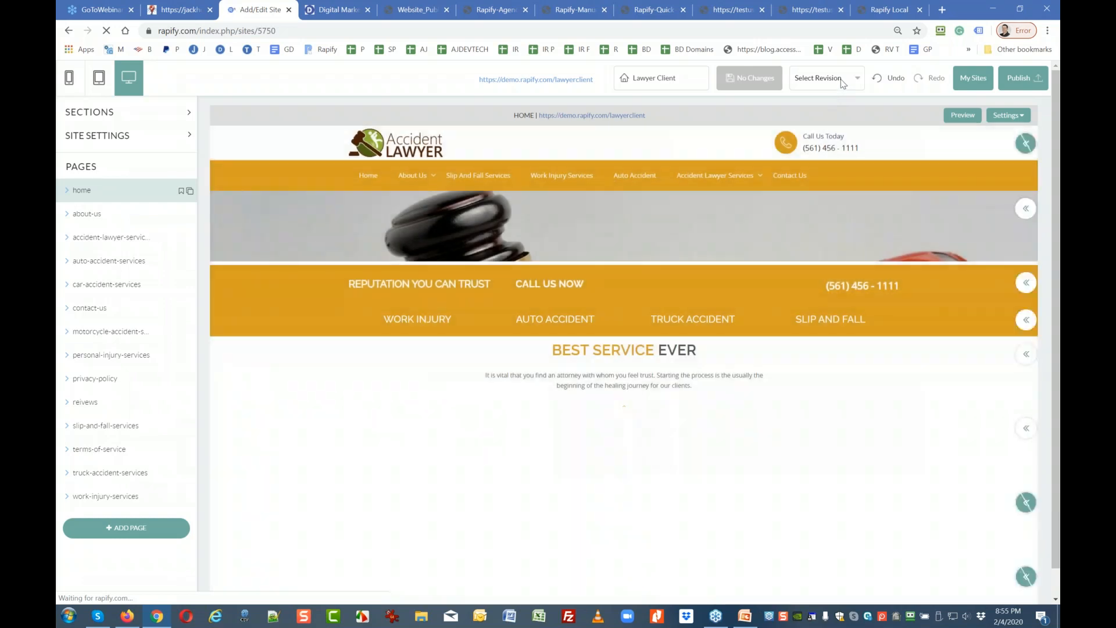
Restore the 04 Feb 2020 20:22:49 revision and expand Site Settings in the sidebar.
left_click(823, 78)
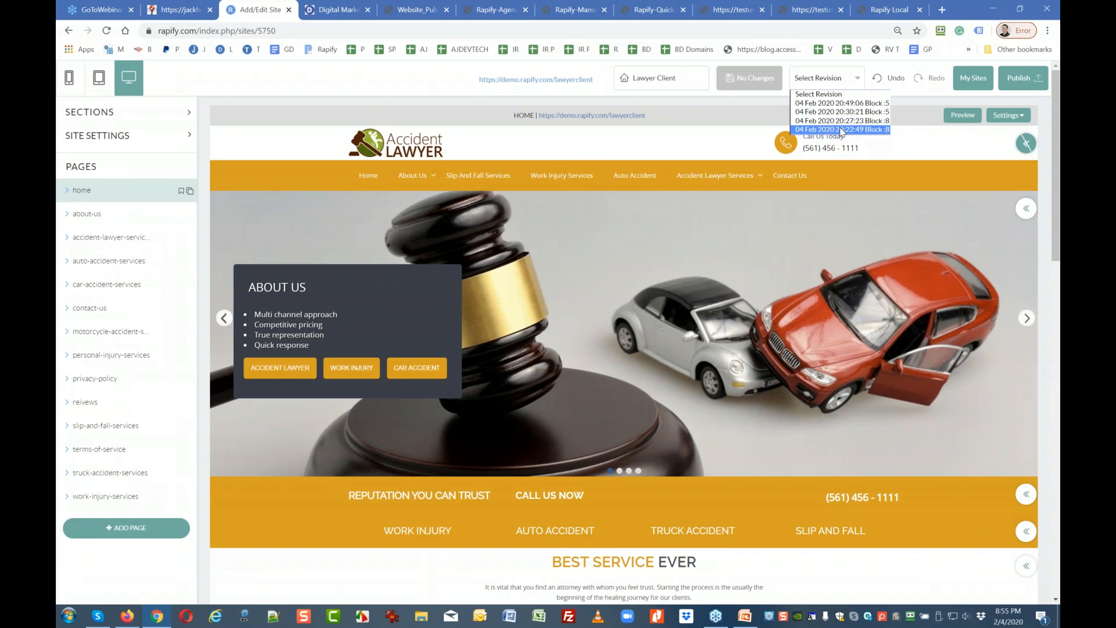
left_click(840, 130)
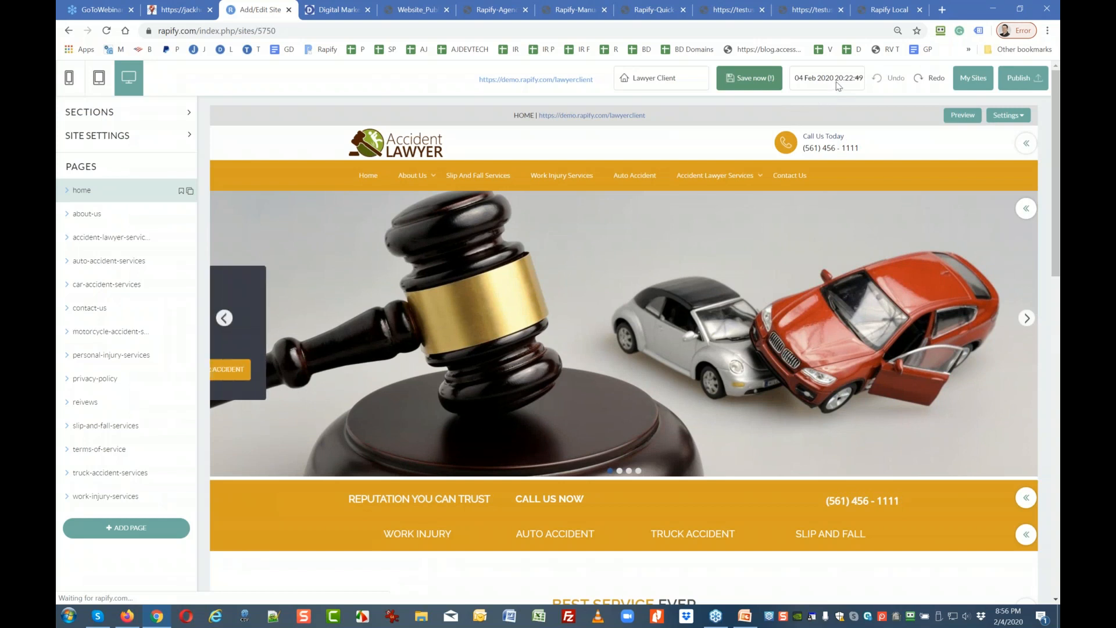
left_click(839, 86)
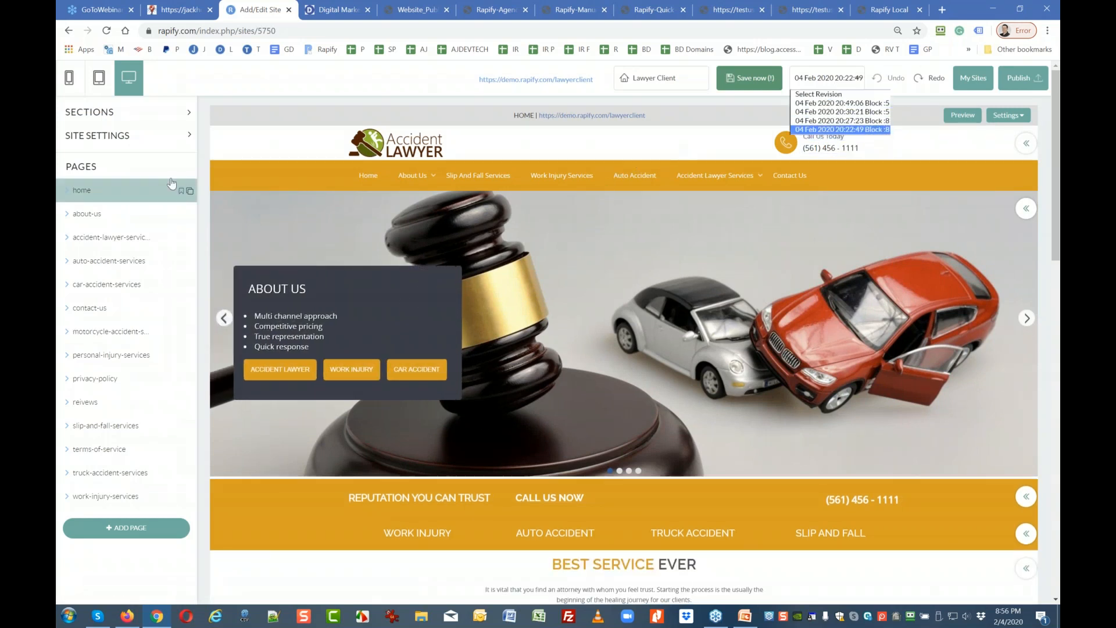
left_click(100, 140)
left_click(98, 136)
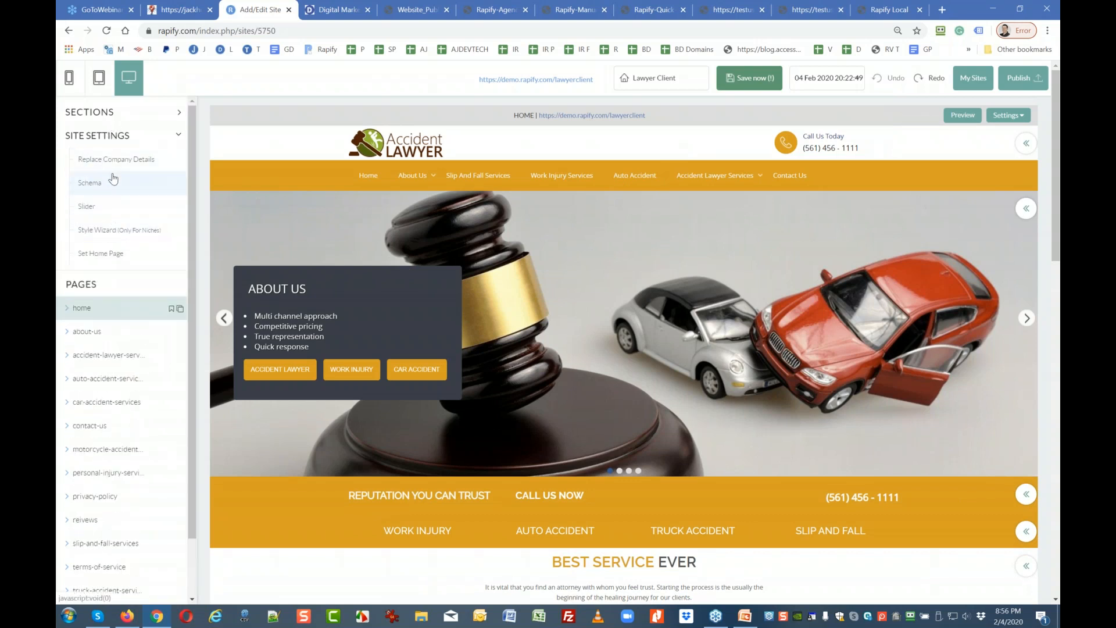
Apply the Red theme from the Style Wizard's default colour themes, then close the panel.
left_click(97, 231)
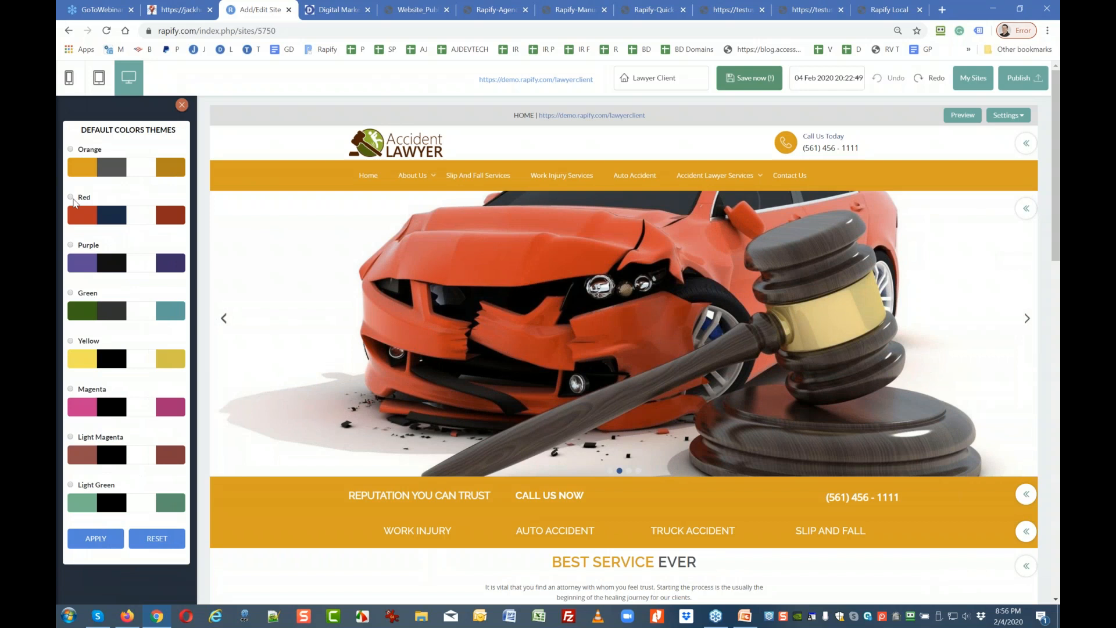
left_click(72, 198)
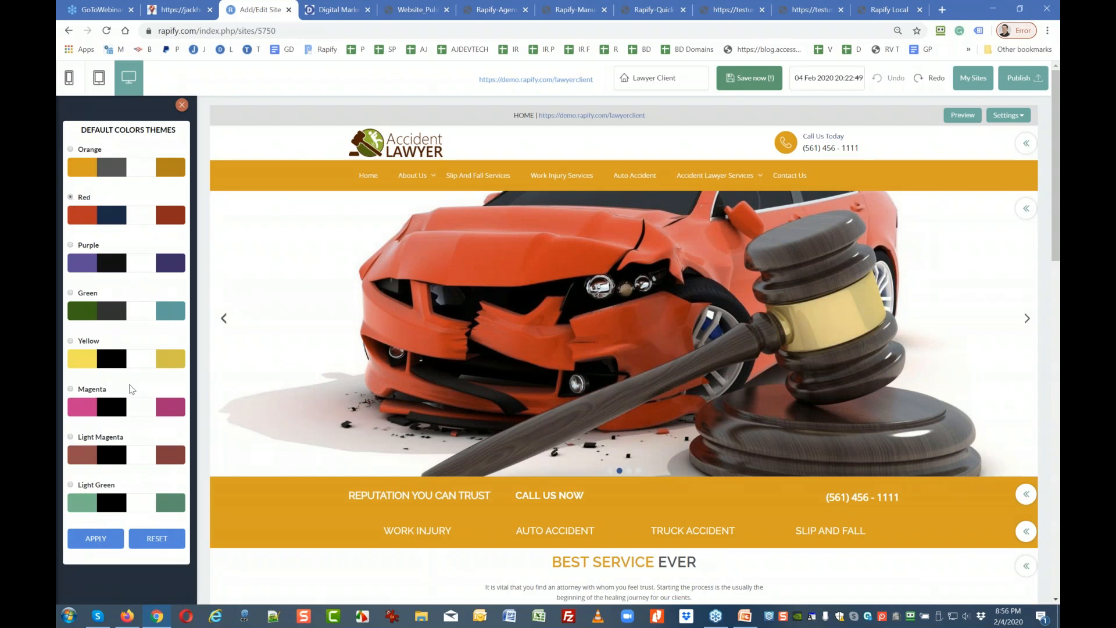
left_click(96, 537)
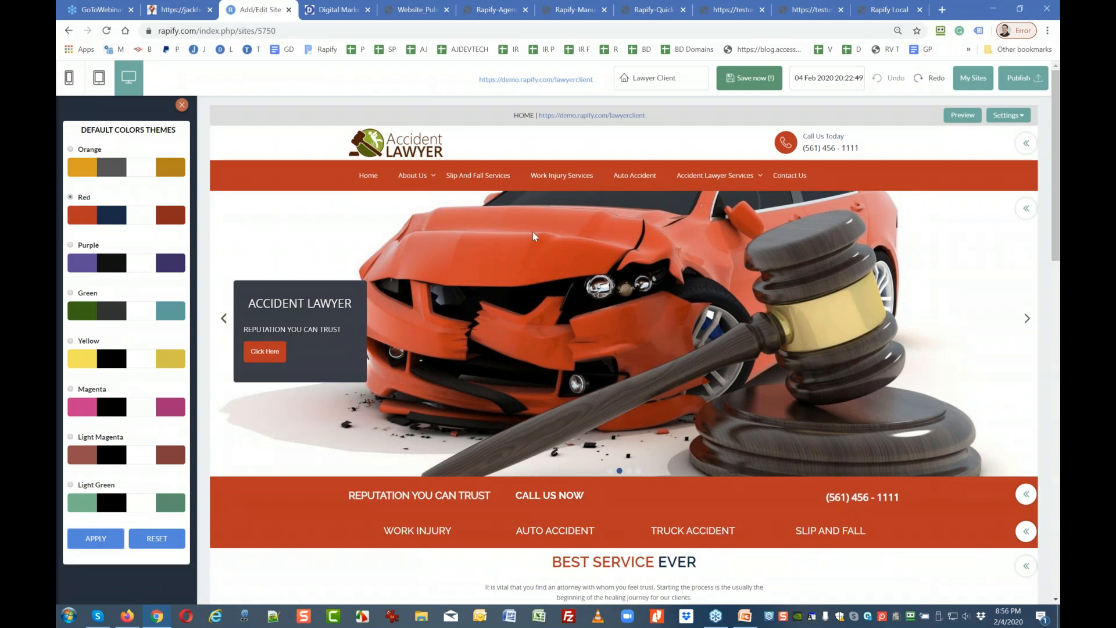
left_click(182, 105)
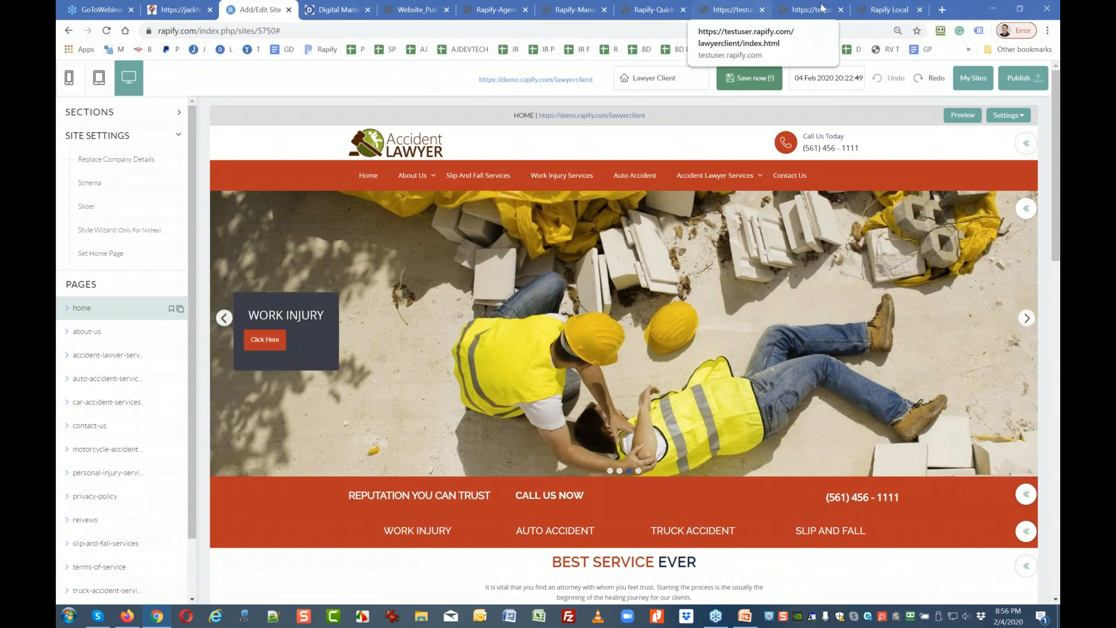
left_click(891, 11)
scroll(514, 284, "down", 1)
scroll(514, 284, "down", 3)
scroll(366, 299, "up", 2)
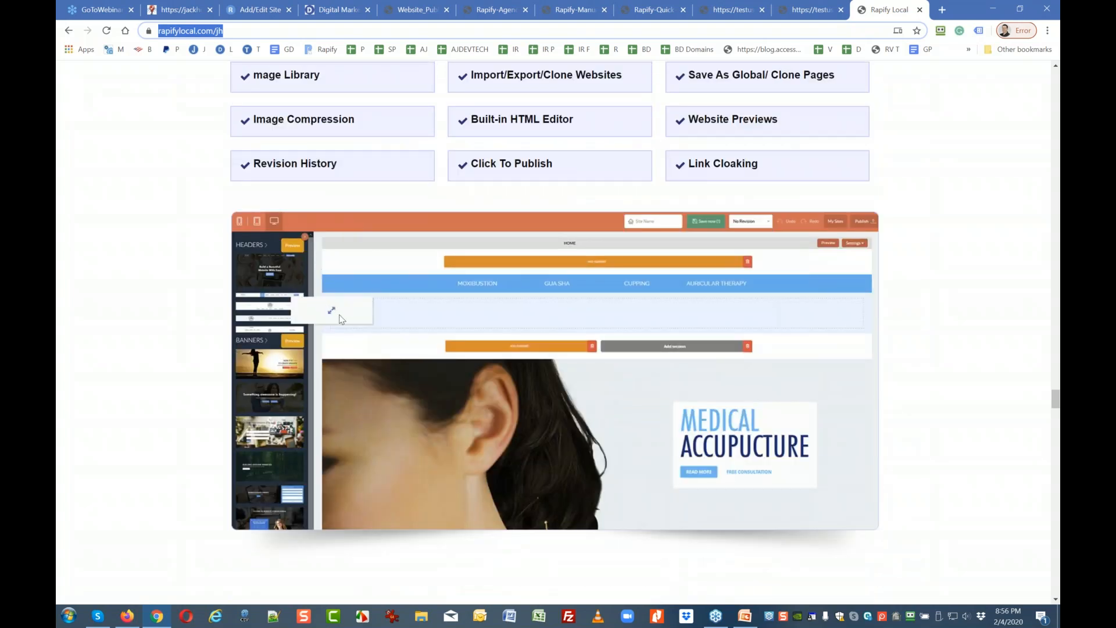
left_click(818, 11)
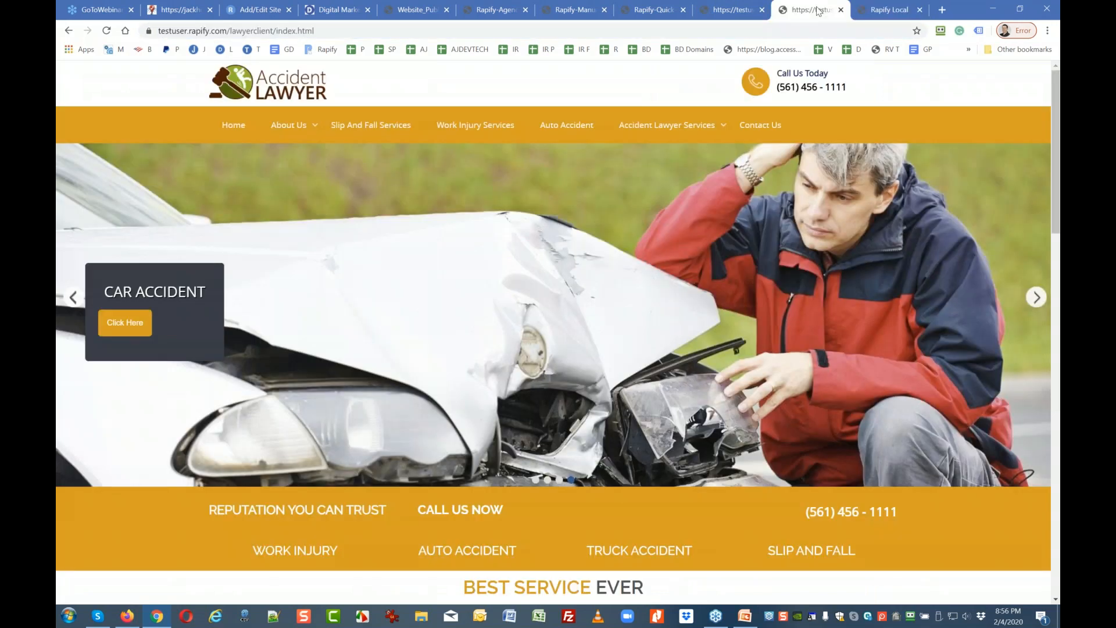
left_click(255, 9)
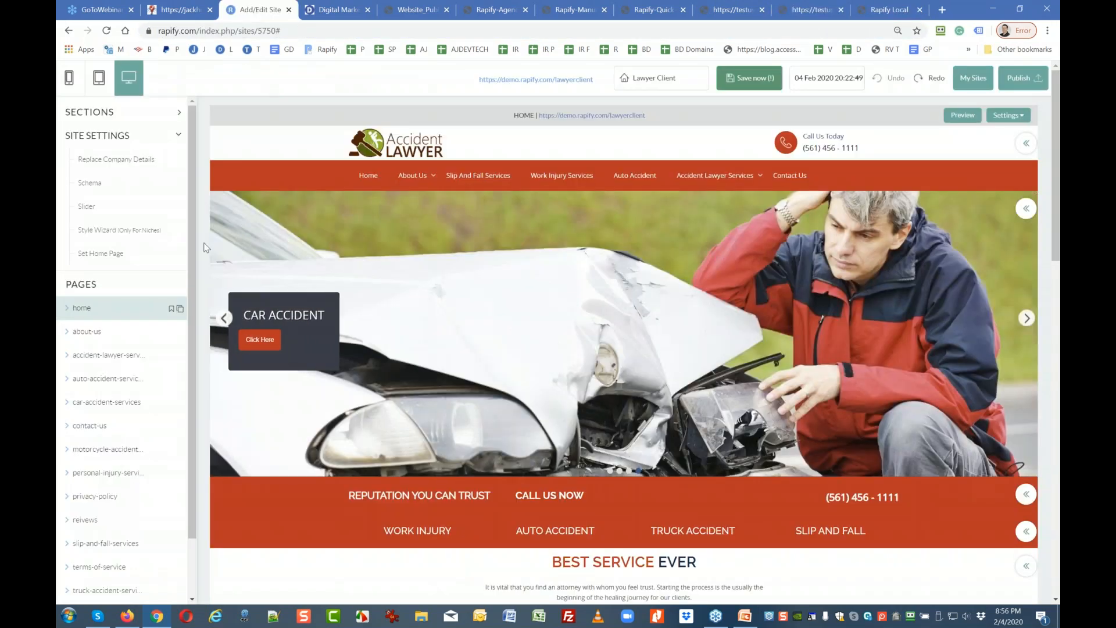
Drag the sunset 'Now it is fun to create website' Headers_Banners section above Best Service Ever.
left_click(98, 119)
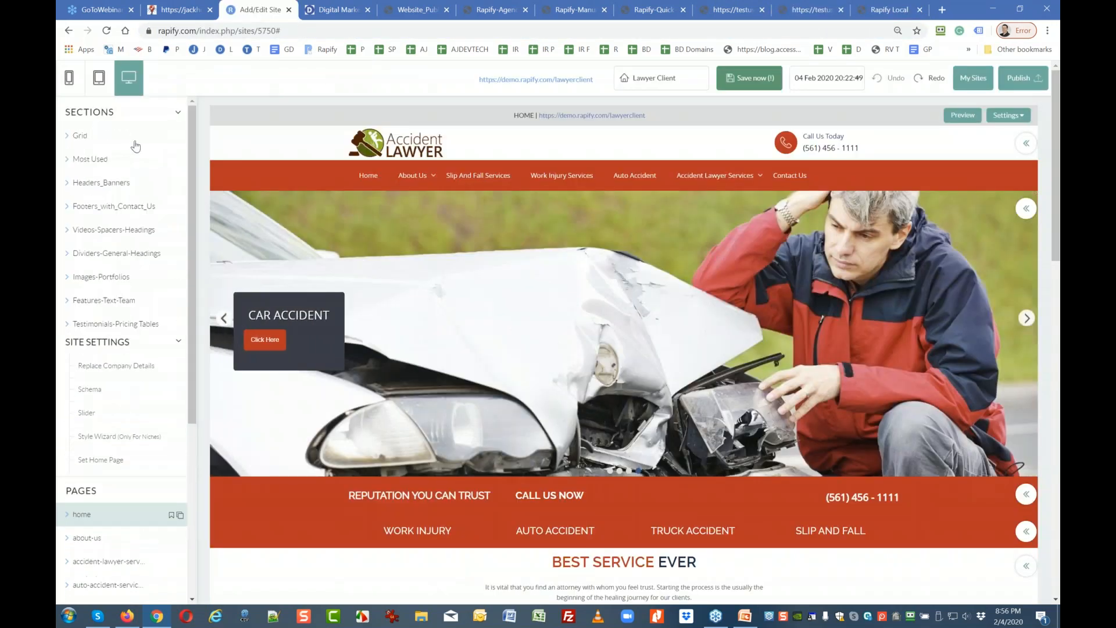
scroll(419, 317, "down", 5)
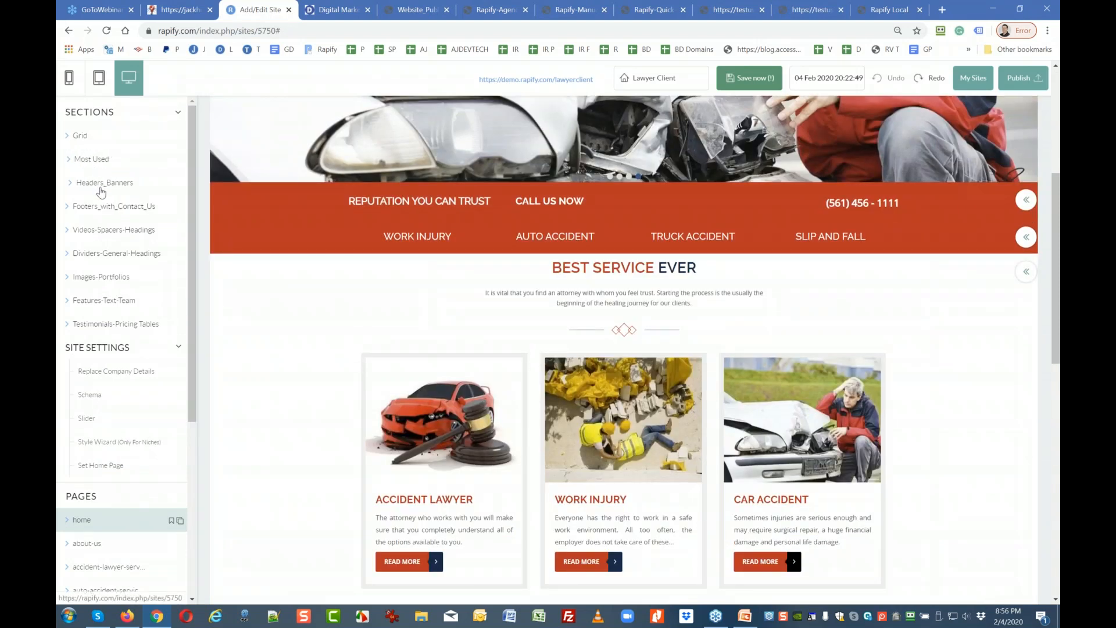
left_click(101, 191)
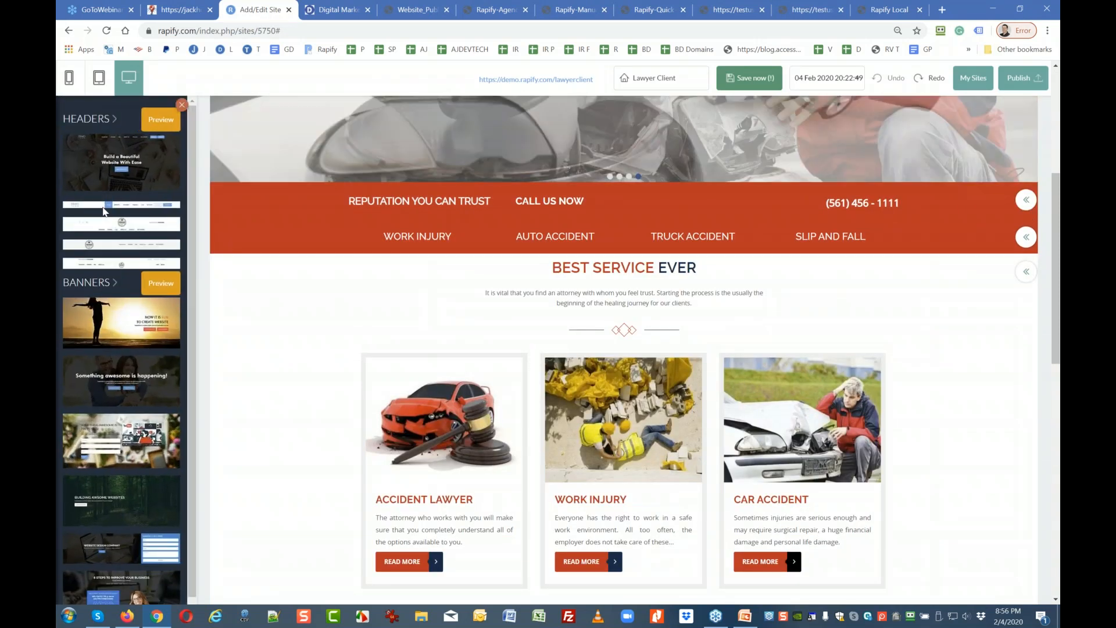
left_click_drag(115, 323, 518, 302)
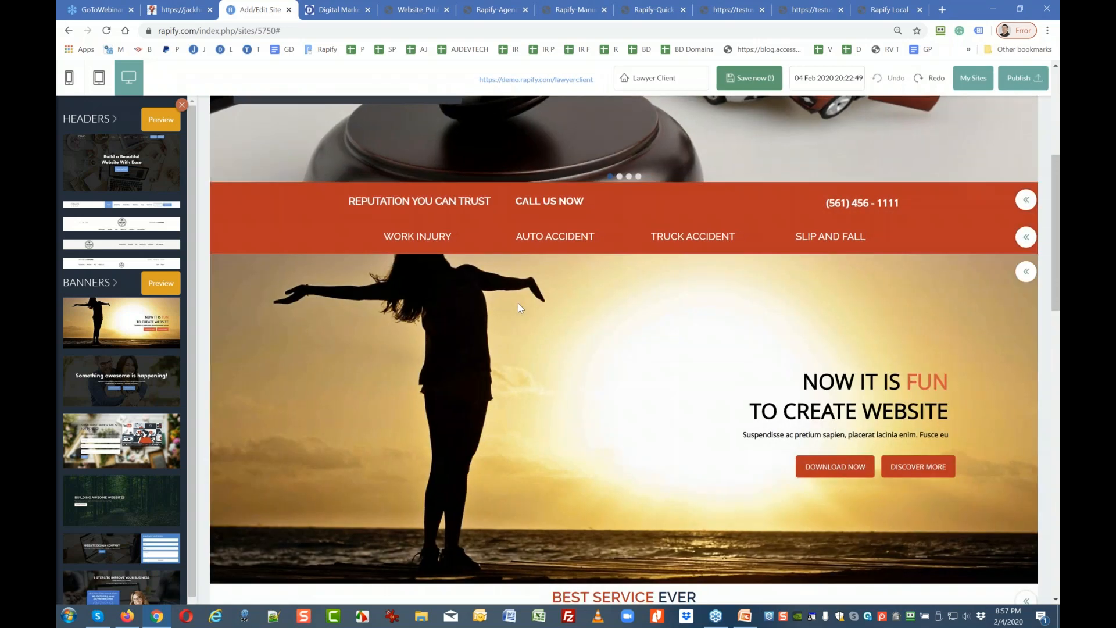
scroll(518, 302, "down", 2)
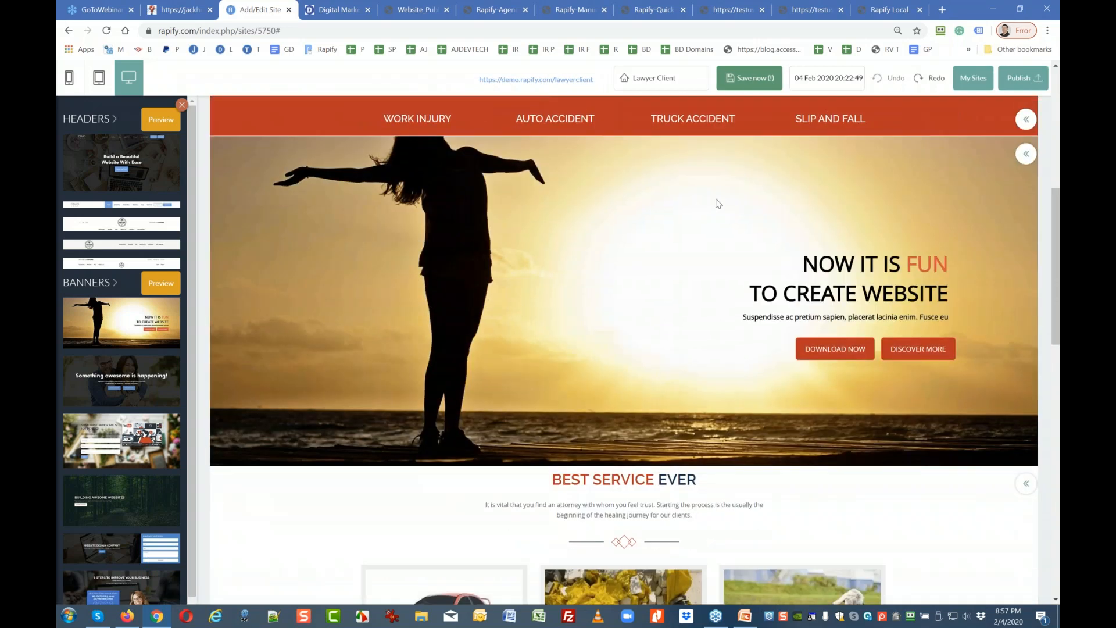
left_click(836, 357)
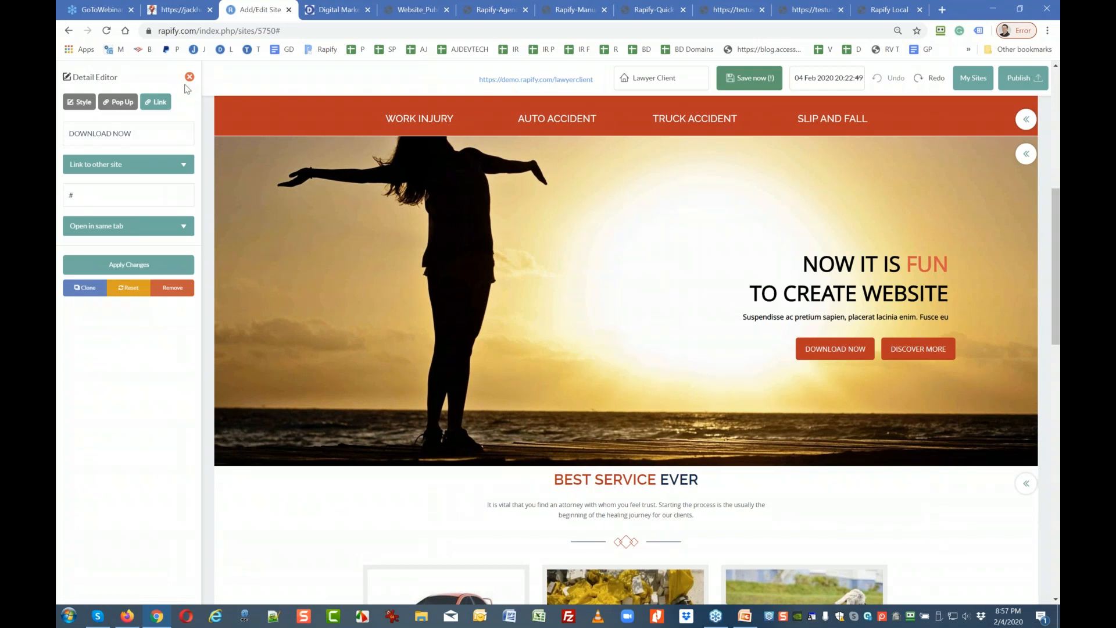
left_click(190, 77)
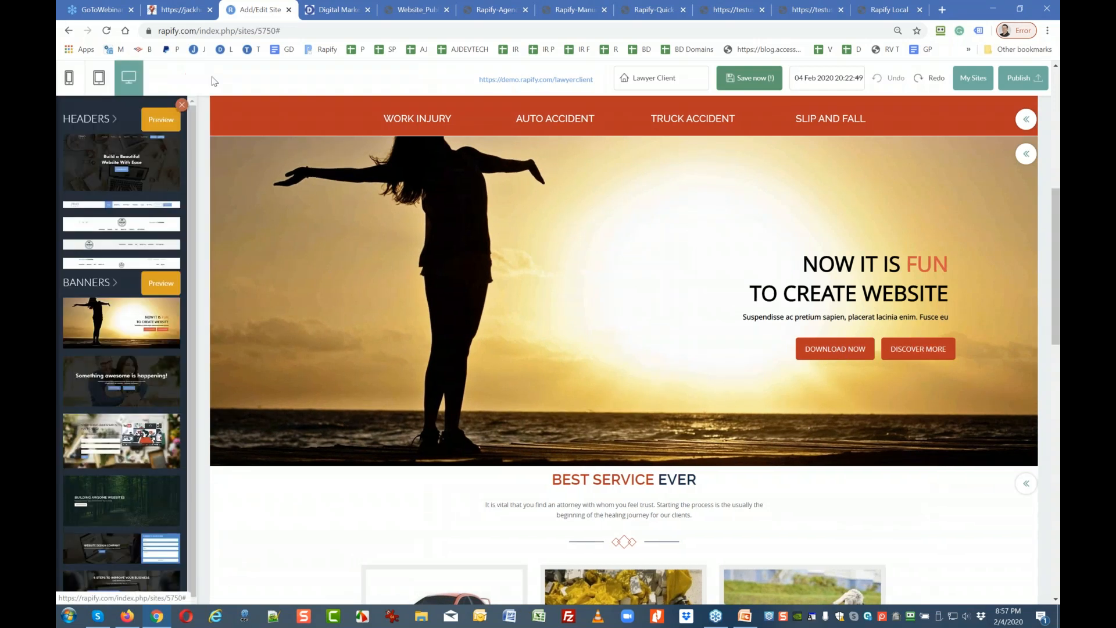
left_click(885, 9)
scroll(509, 304, "down", 4)
scroll(431, 249, "up", 2)
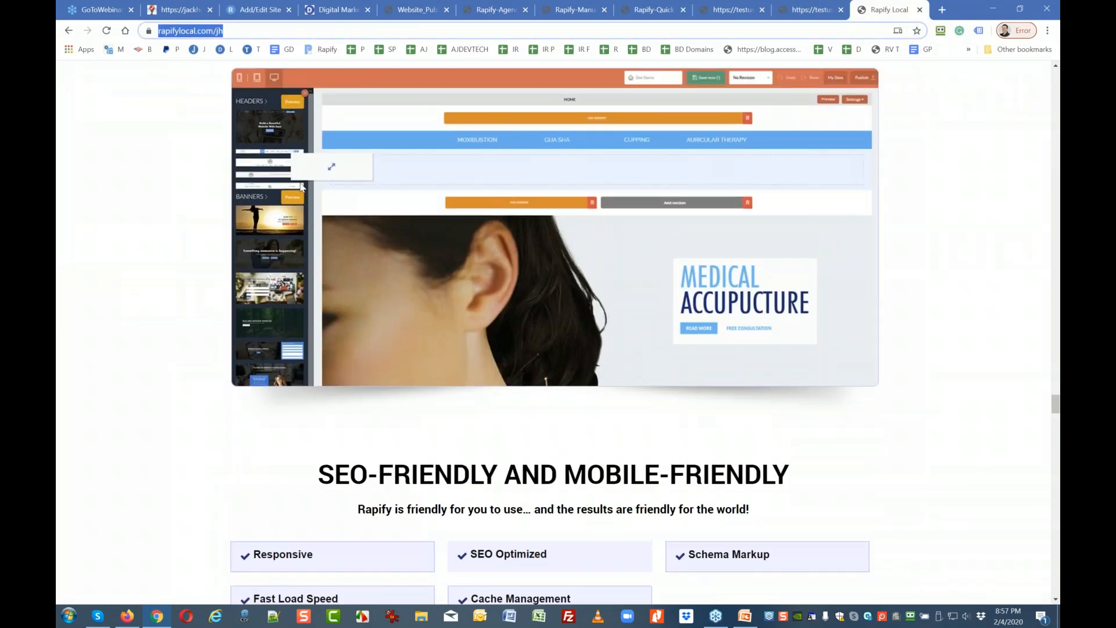
scroll(364, 300, "down", 4)
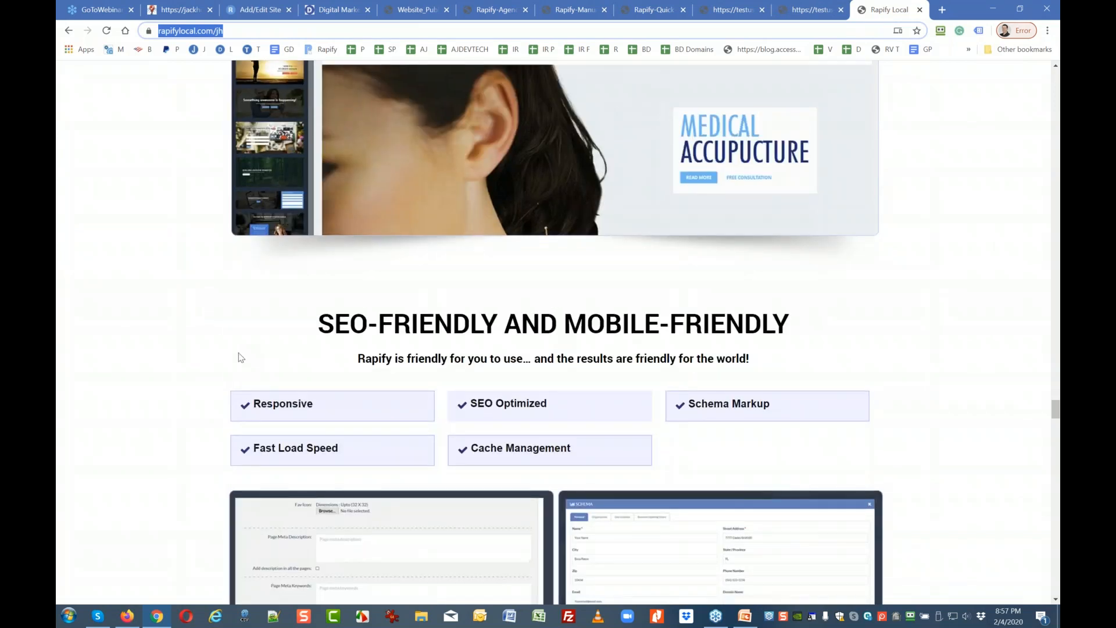
scroll(201, 376, "down", 1)
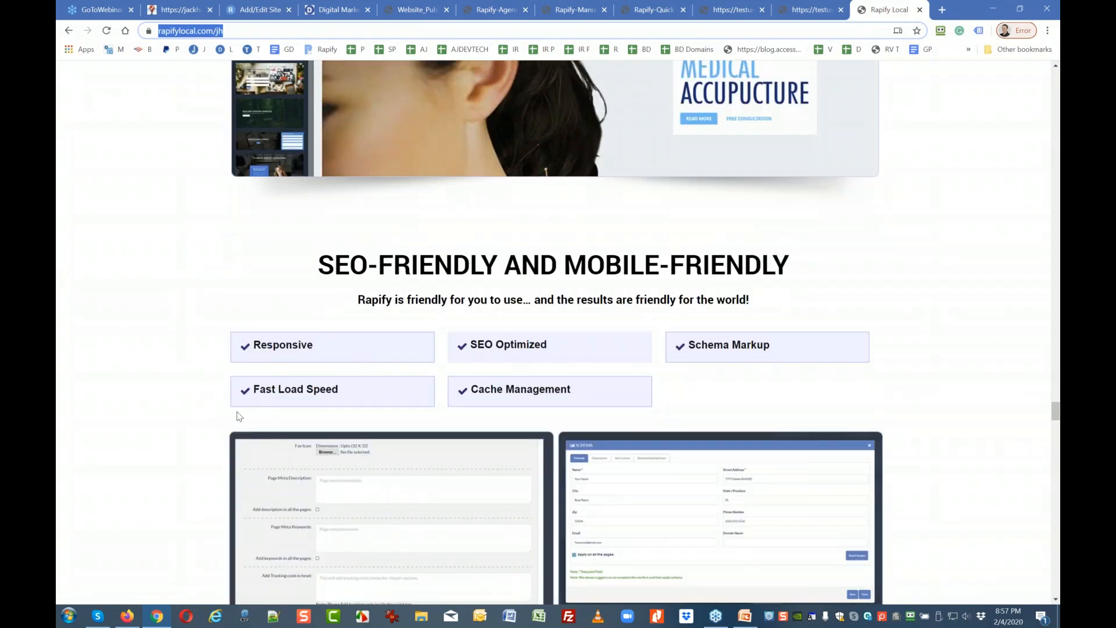
scroll(240, 414, "down", 1)
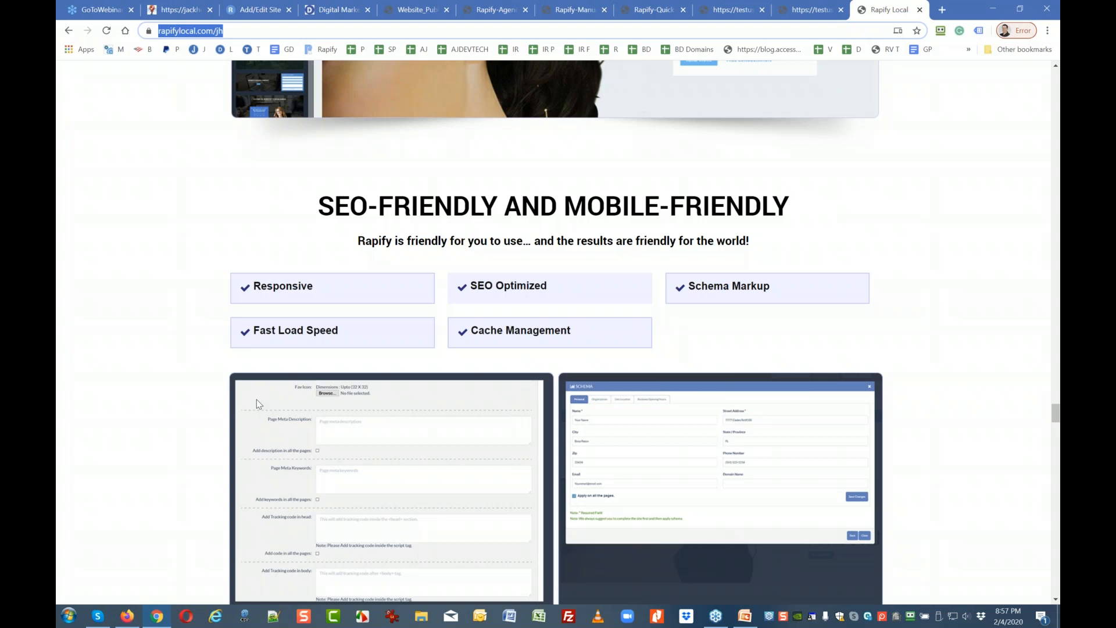
scroll(256, 400, "down", 5)
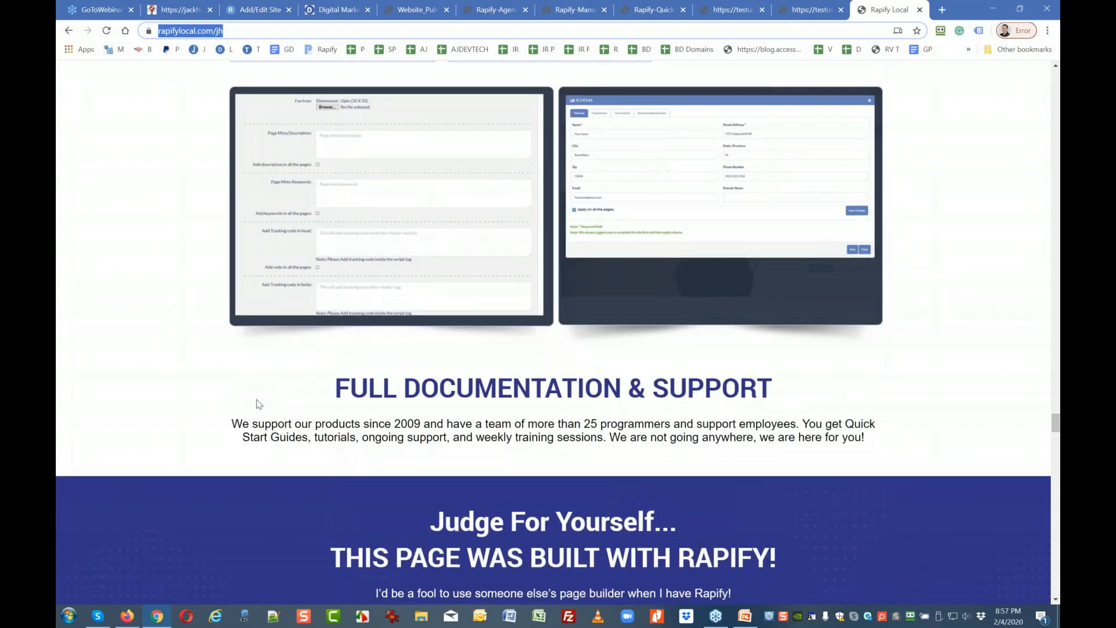
scroll(260, 402, "up", 2)
scroll(348, 343, "down", 3)
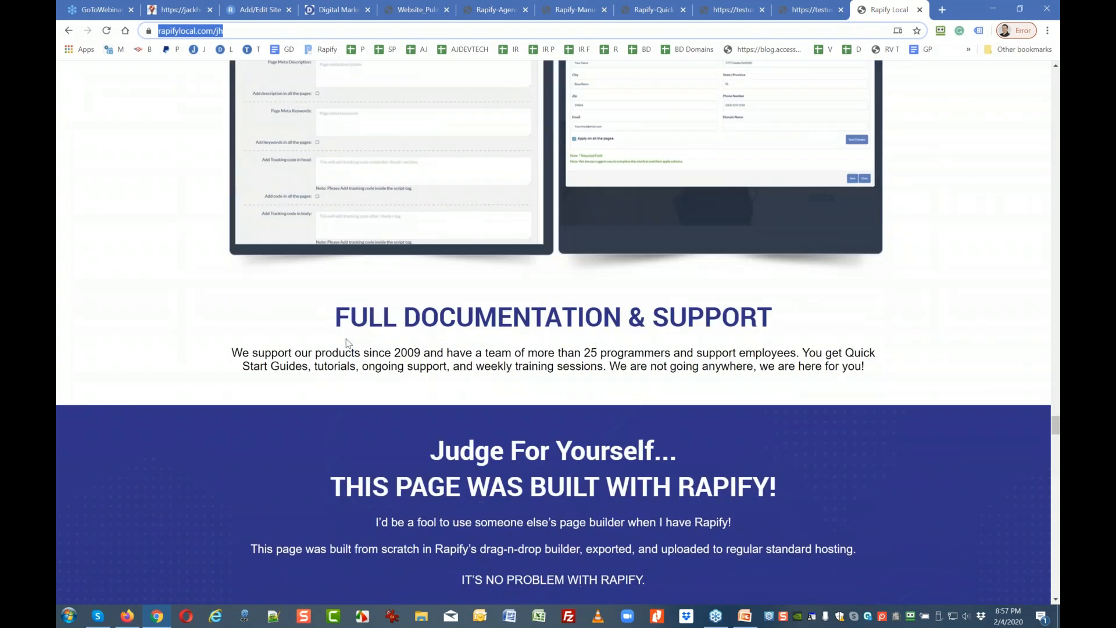
scroll(350, 340, "down", 1)
scroll(497, 291, "down", 1)
scroll(496, 288, "up", 1)
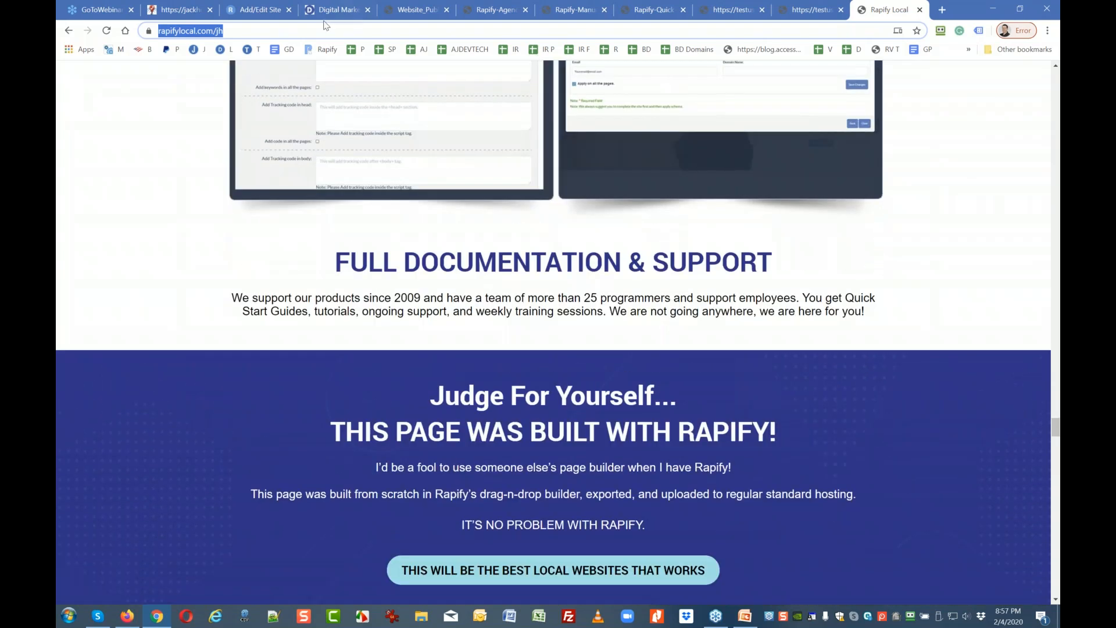
Leave the Lawyer Client editor without saving via My Sites, then open the Getting Started page.
left_click(259, 9)
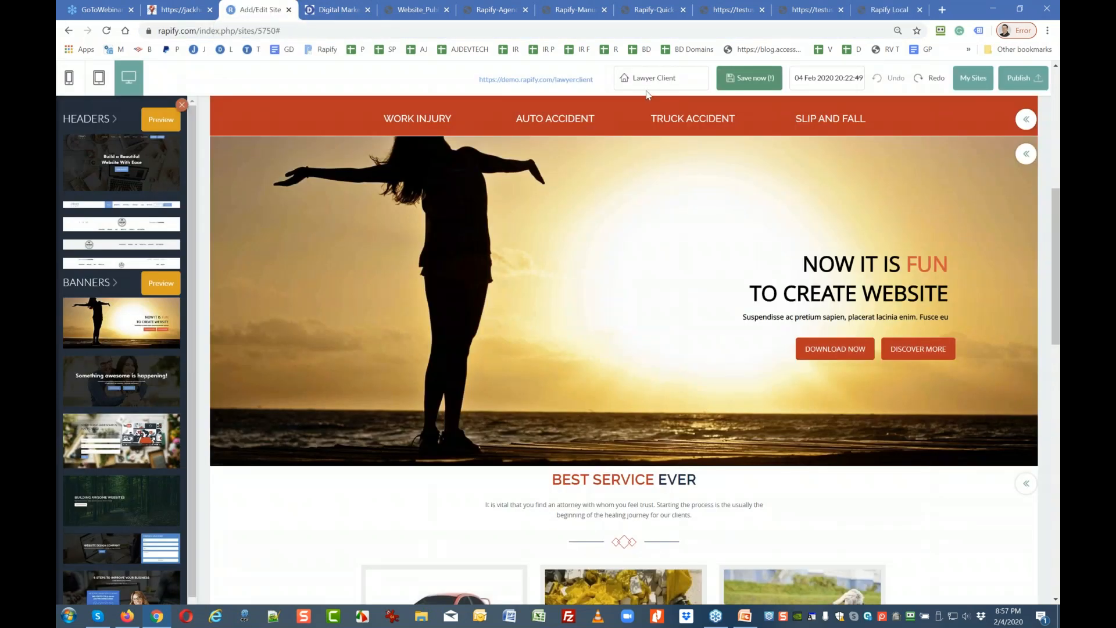
left_click(961, 78)
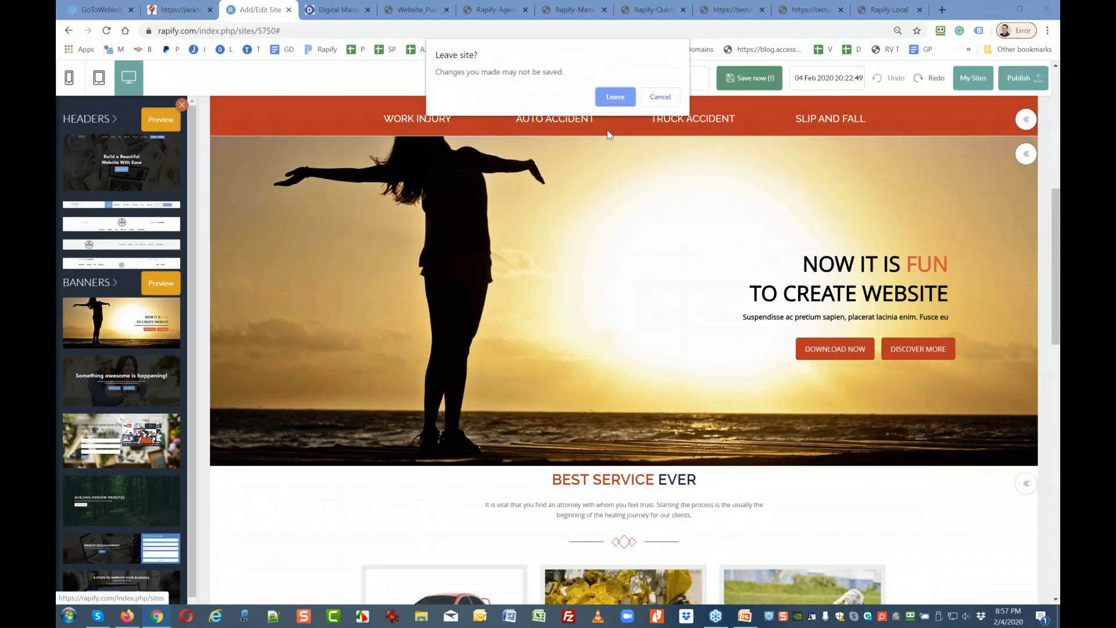
left_click(614, 99)
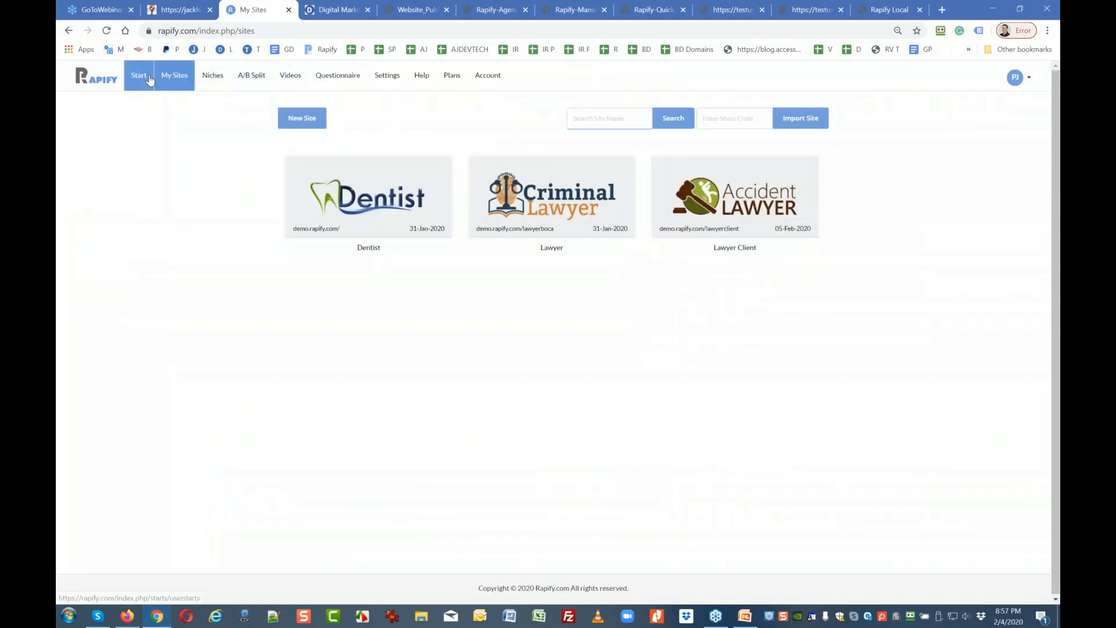
left_click(150, 80)
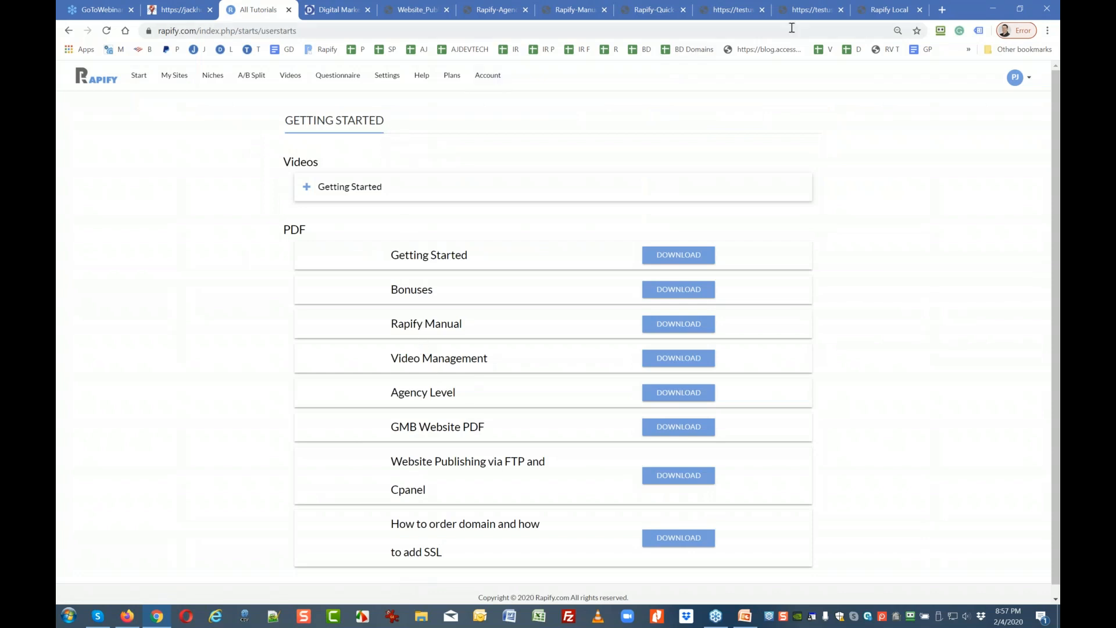
Return to the Rapify Local sales page and scroll down to its pricing box.
left_click(904, 10)
scroll(549, 244, "down", 6)
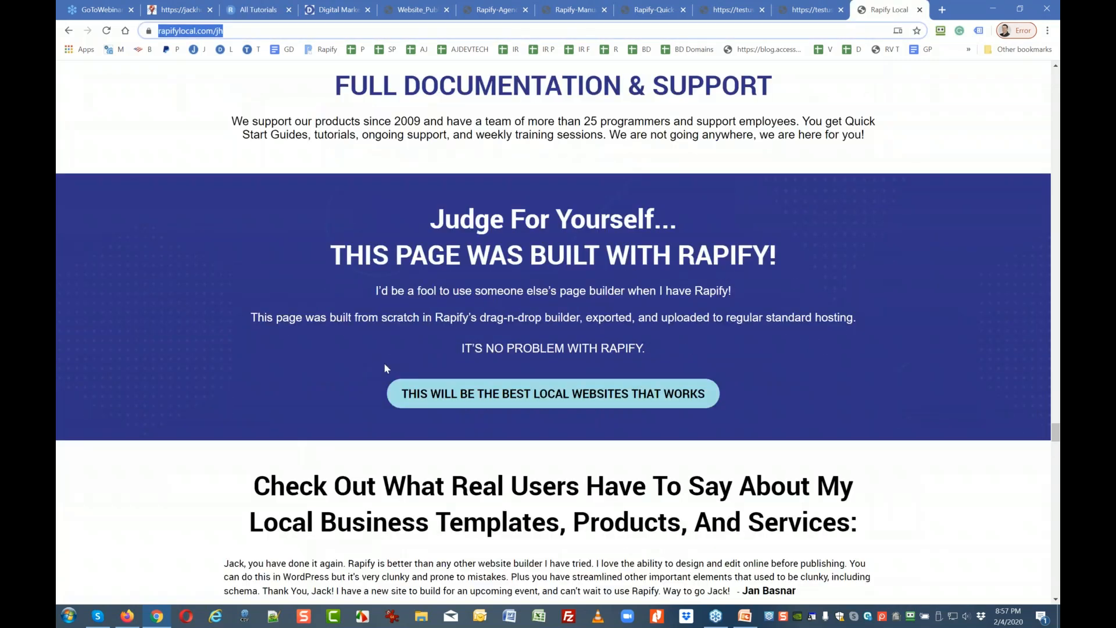
scroll(582, 338, "down", 5)
scroll(524, 354, "up", 3)
scroll(437, 375, "down", 3)
scroll(437, 375, "down", 2)
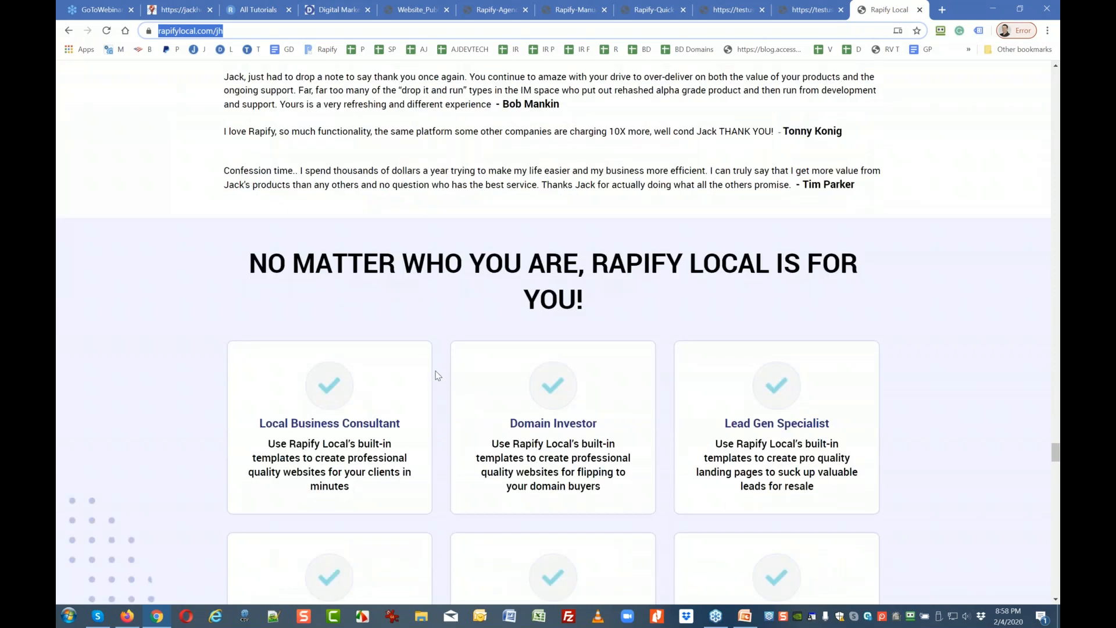
scroll(438, 375, "down", 14)
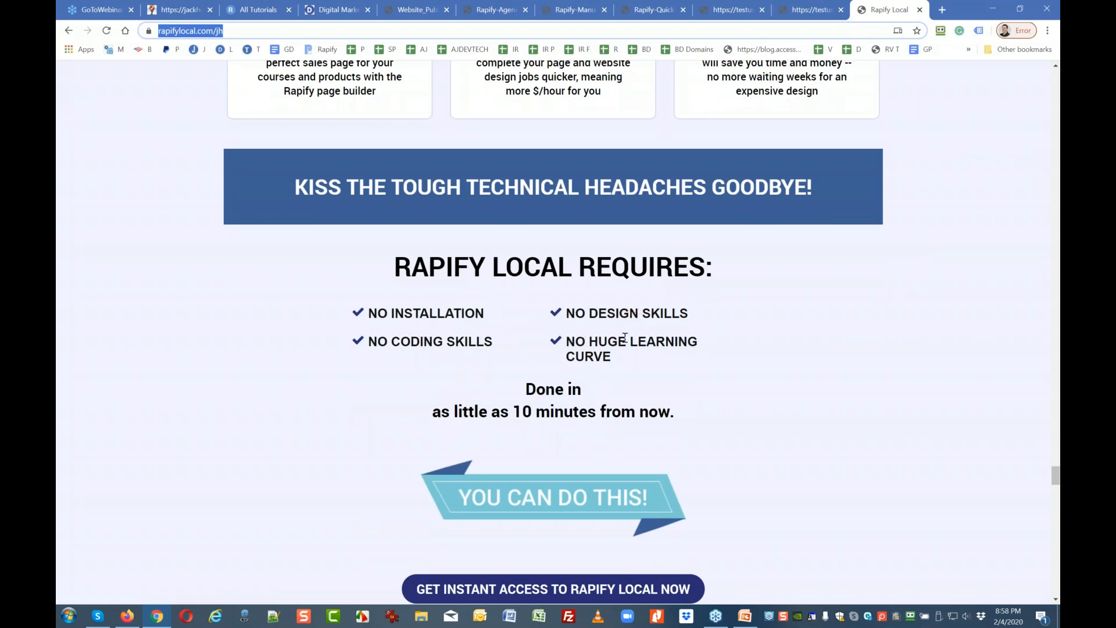
scroll(598, 345, "down", 7)
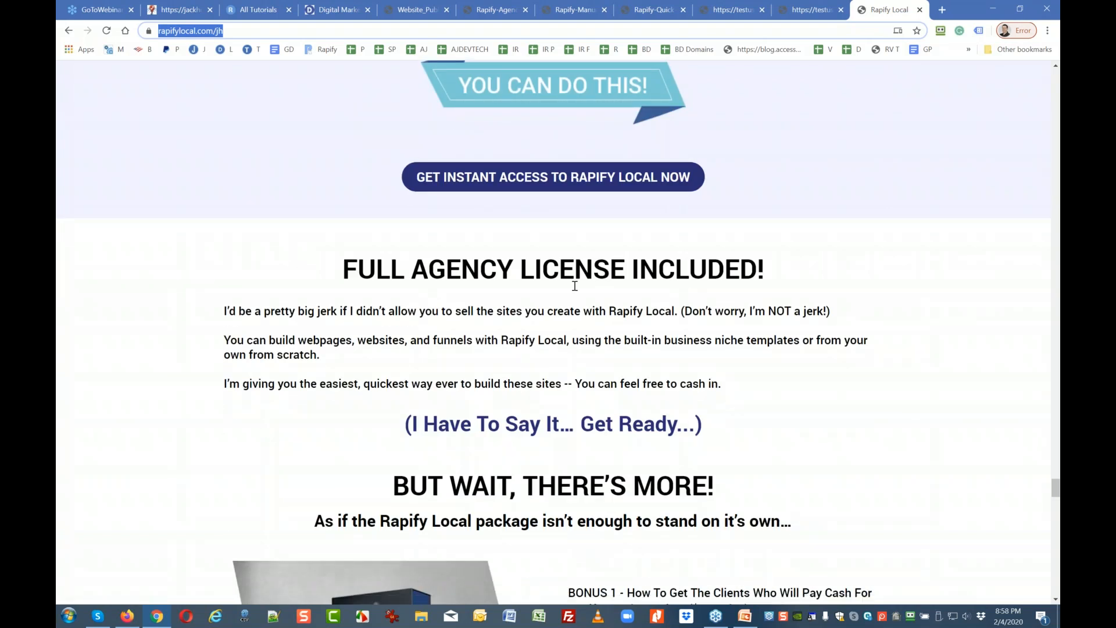
scroll(465, 305, "down", 1)
scroll(442, 303, "down", 1)
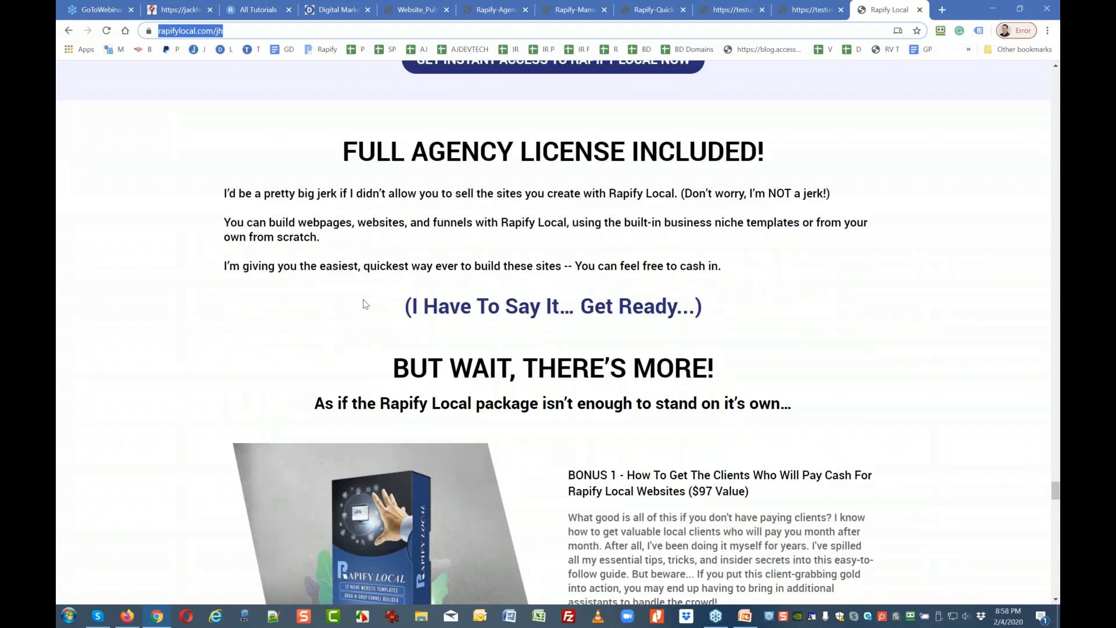
scroll(370, 305, "down", 7)
scroll(660, 311, "down", 7)
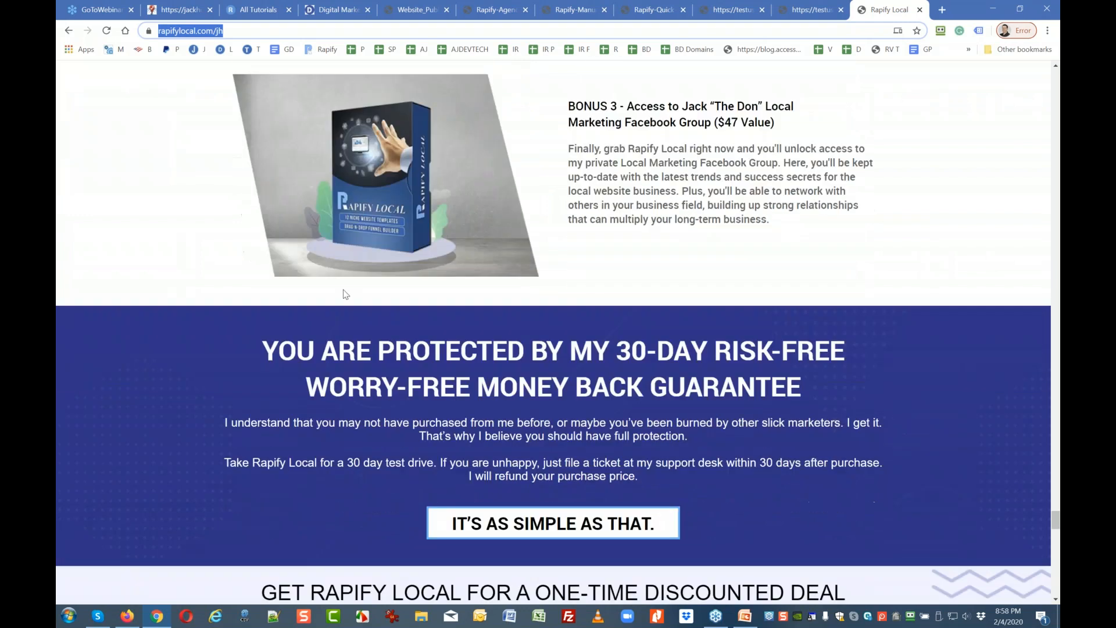
scroll(512, 349, "down", 10)
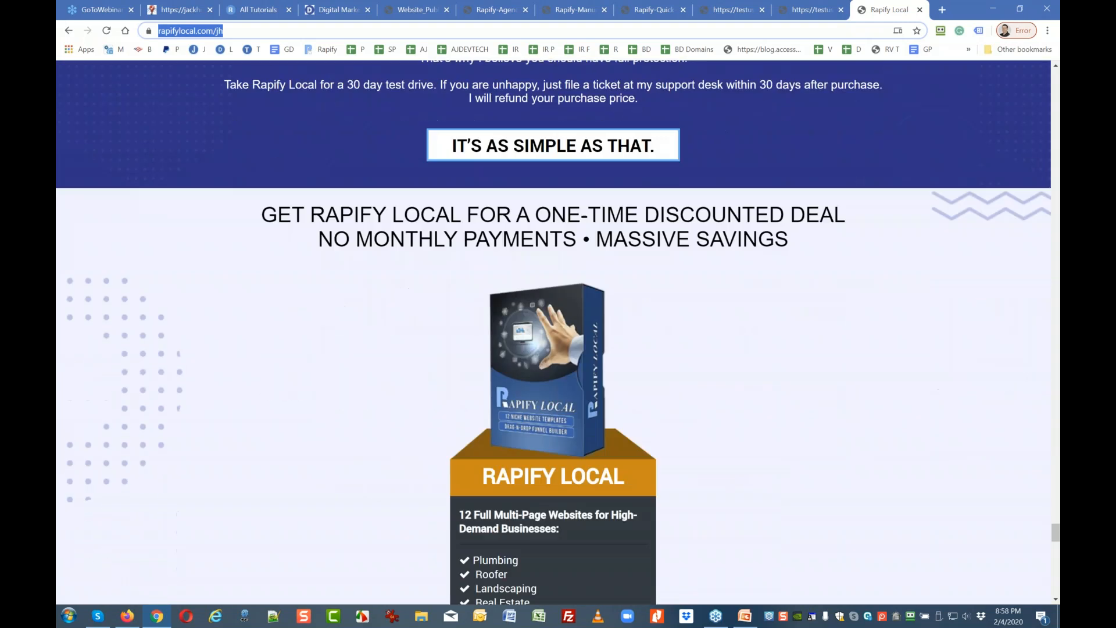
scroll(453, 346, "down", 1)
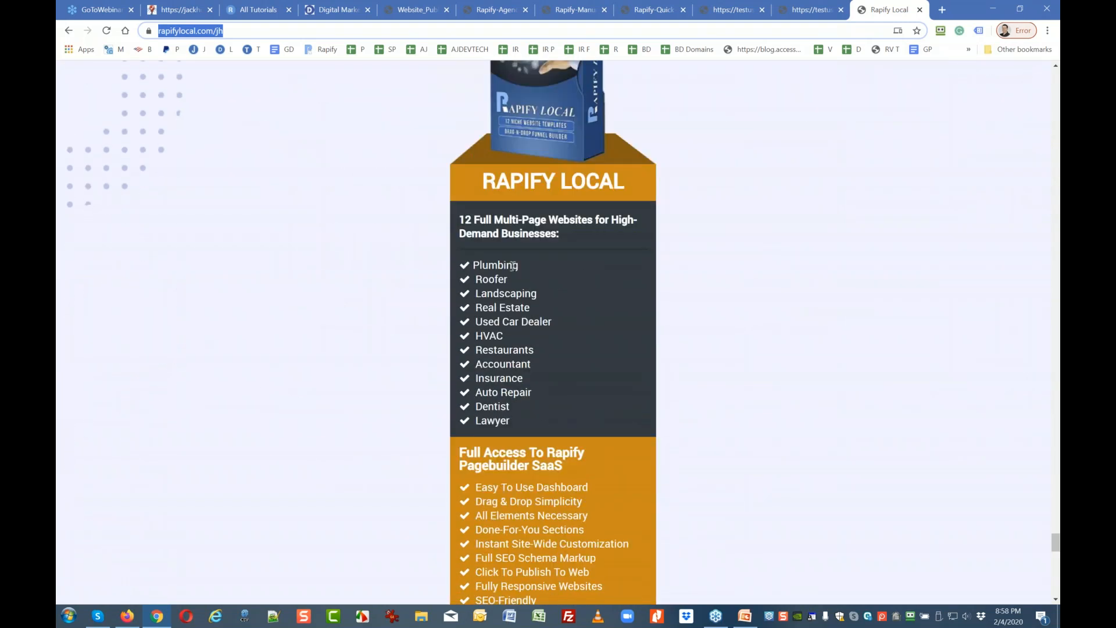
Highlight Plumbing among the 12 niche websites and review the package contents and Special Bonuses.
double_click(478, 266)
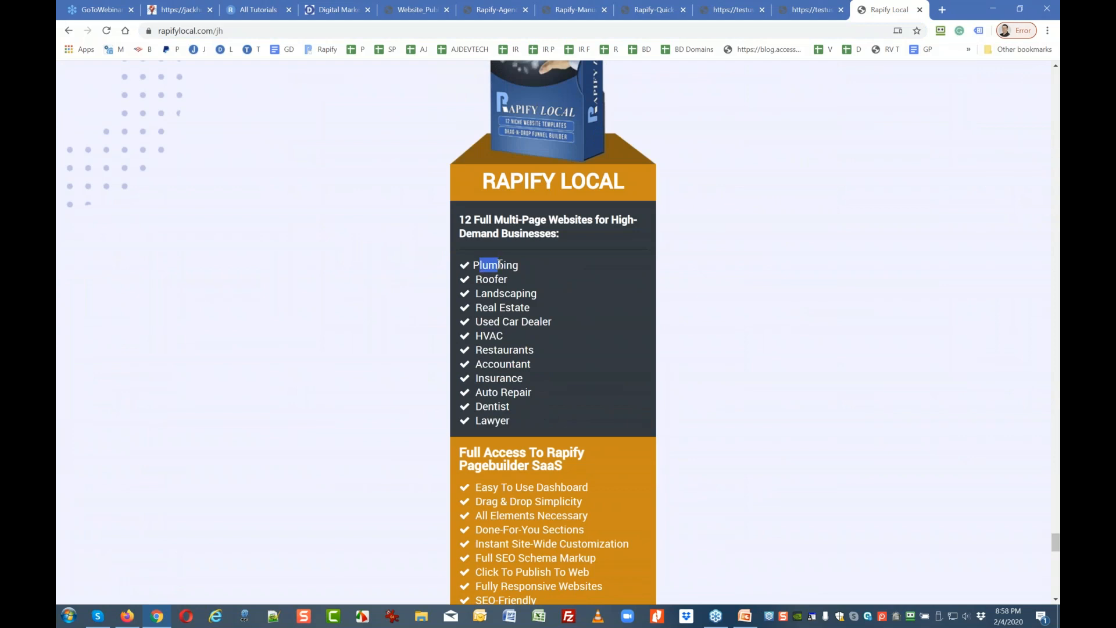
scroll(478, 267, "down", 5)
scroll(487, 434, "down", 5)
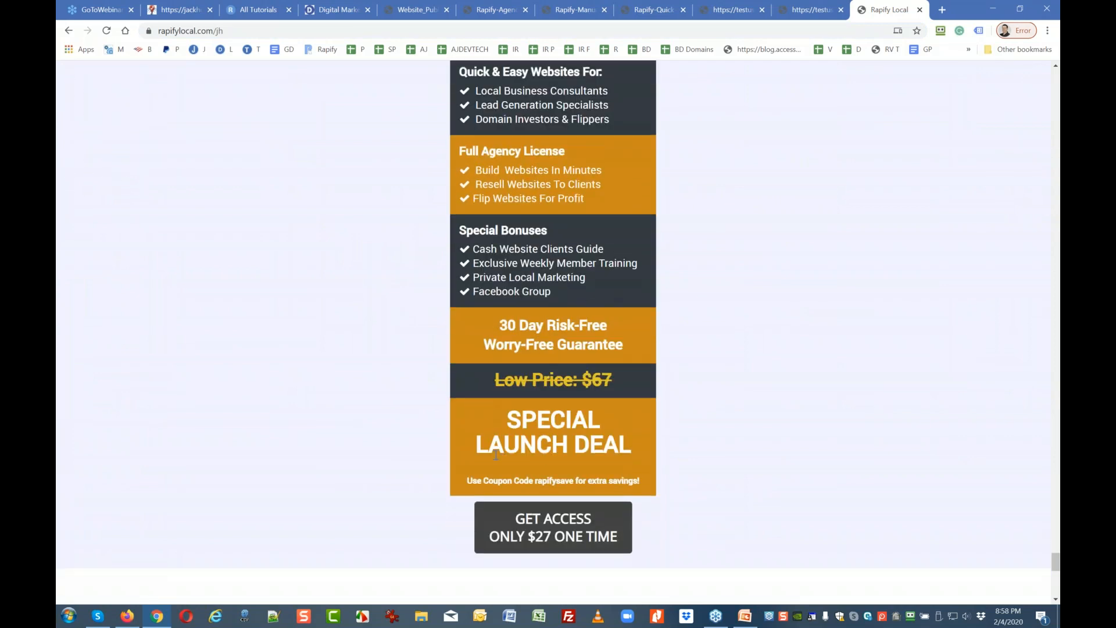
scroll(576, 400, "up", 5)
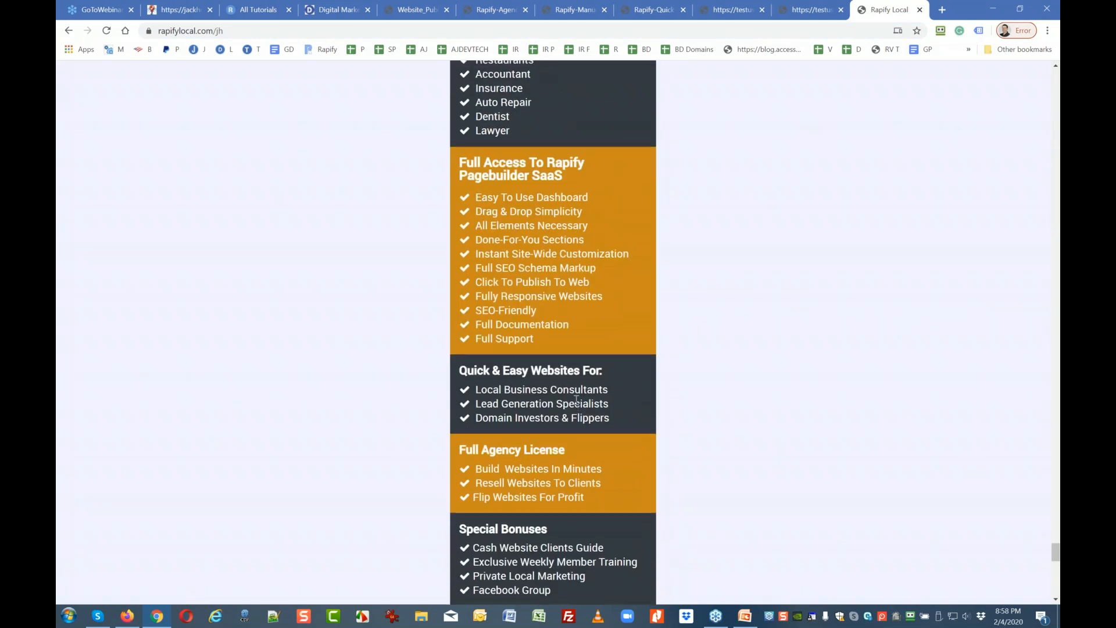
scroll(577, 400, "up", 4)
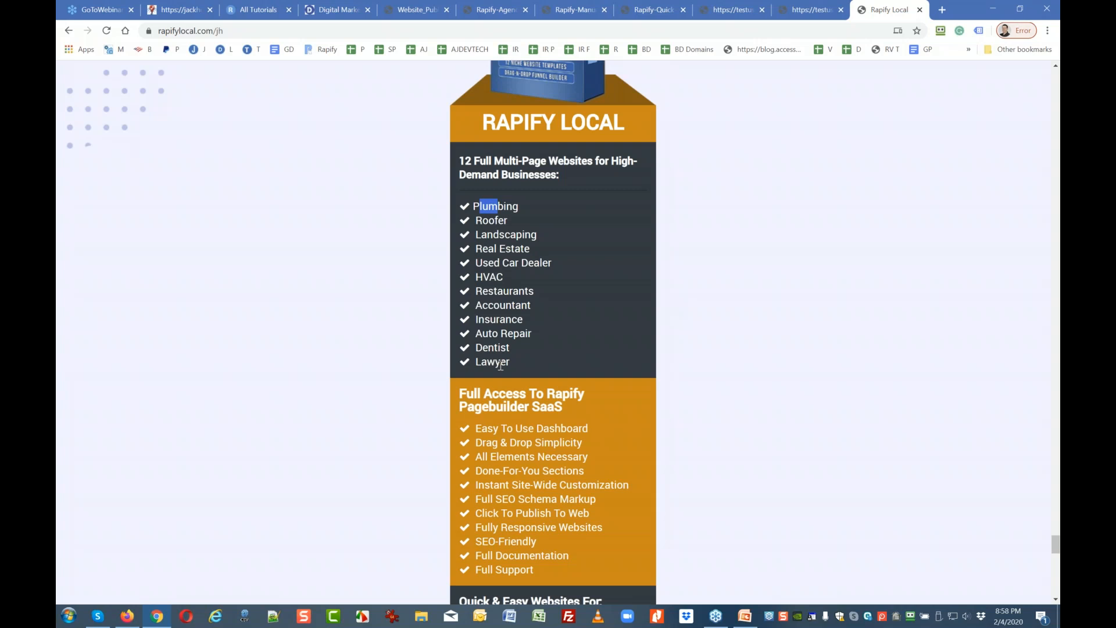
Review the published Accident Lawyer site, then return to Rapify's My Sites list of Dentist, Lawyer and Lawyer Client.
left_click(826, 10)
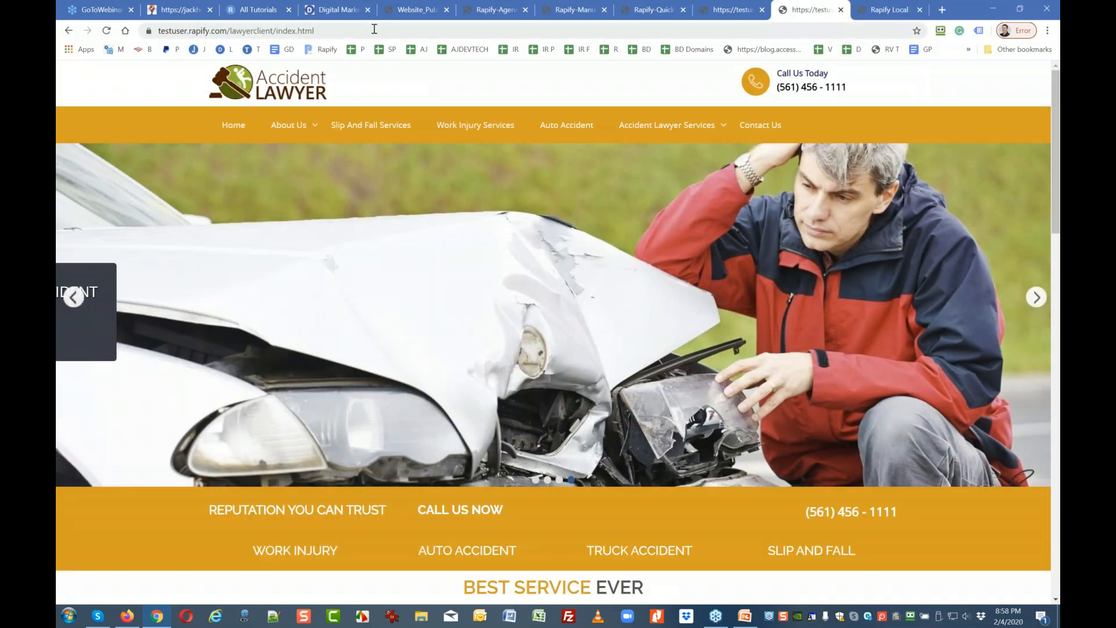
left_click(258, 10)
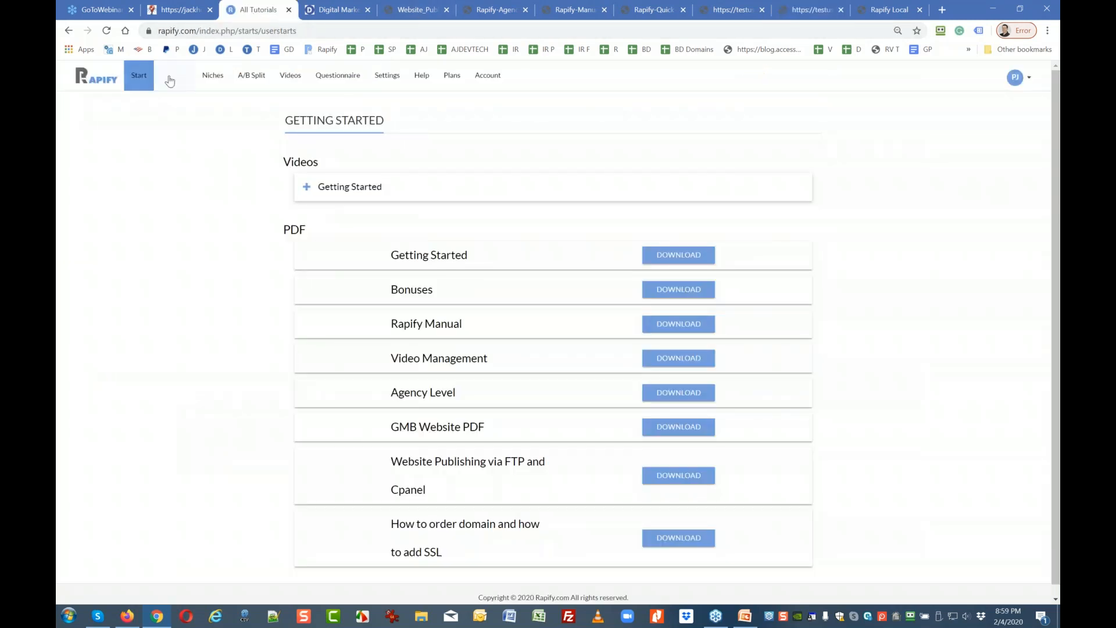
left_click(171, 81)
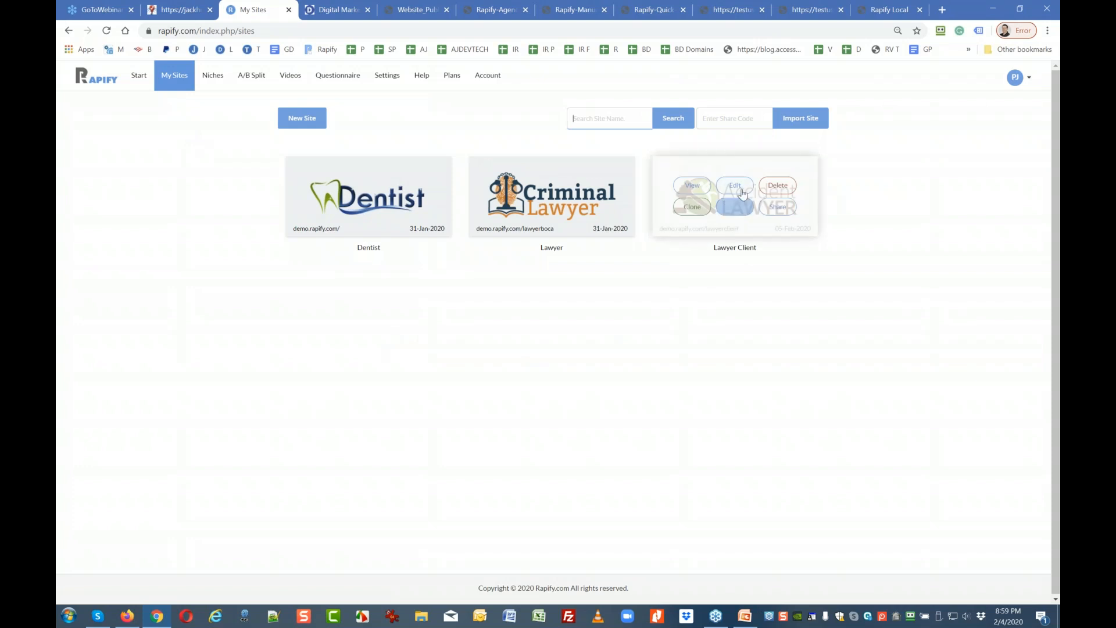
left_click(739, 188)
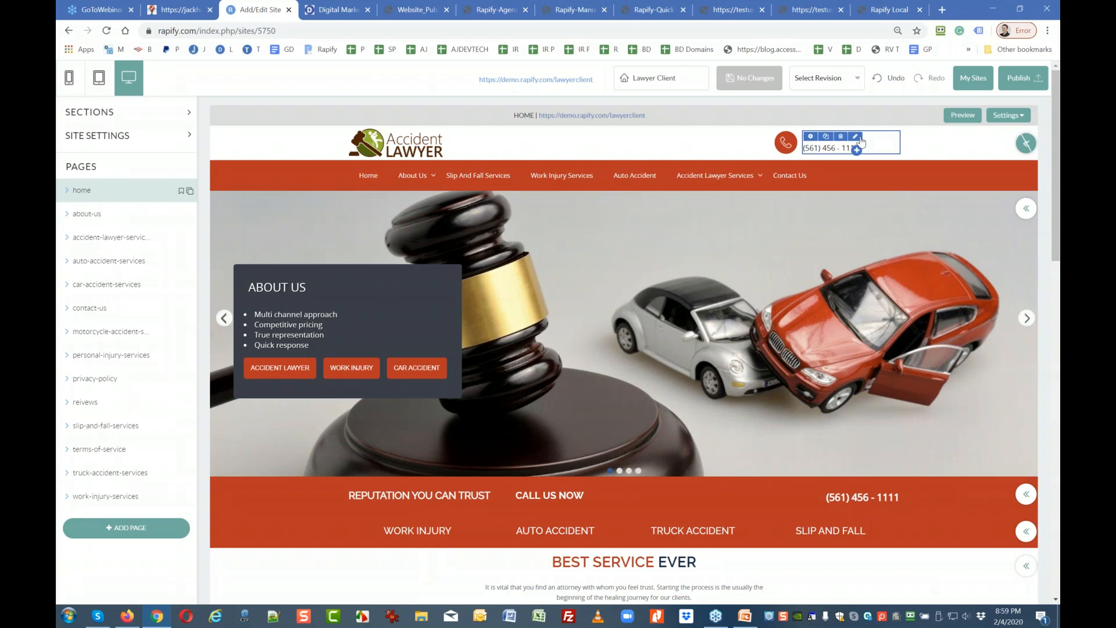
left_click(965, 89)
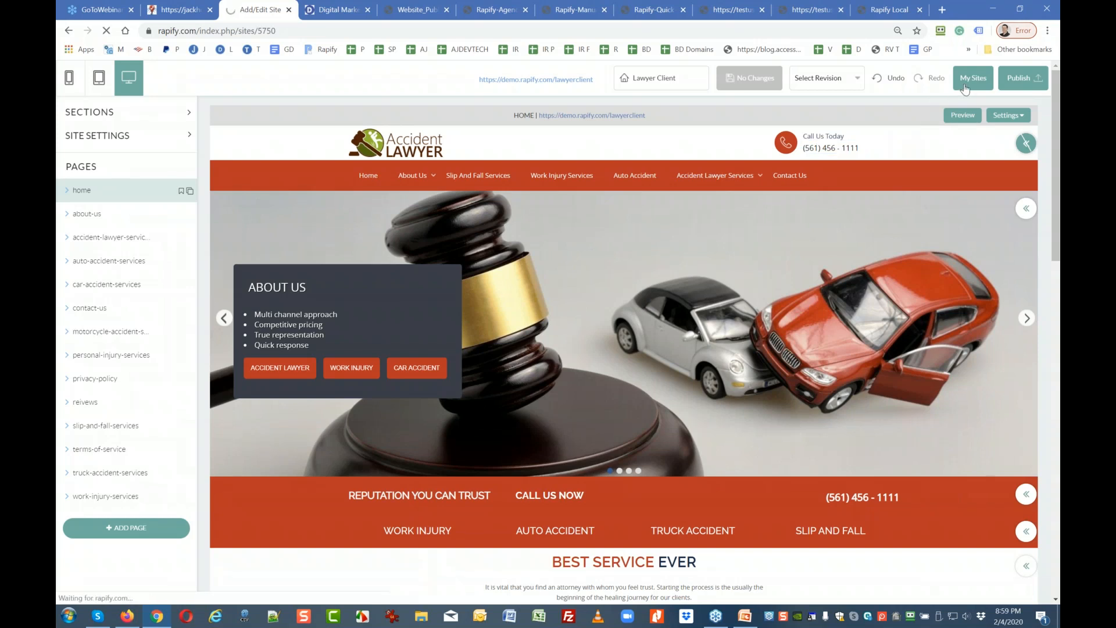